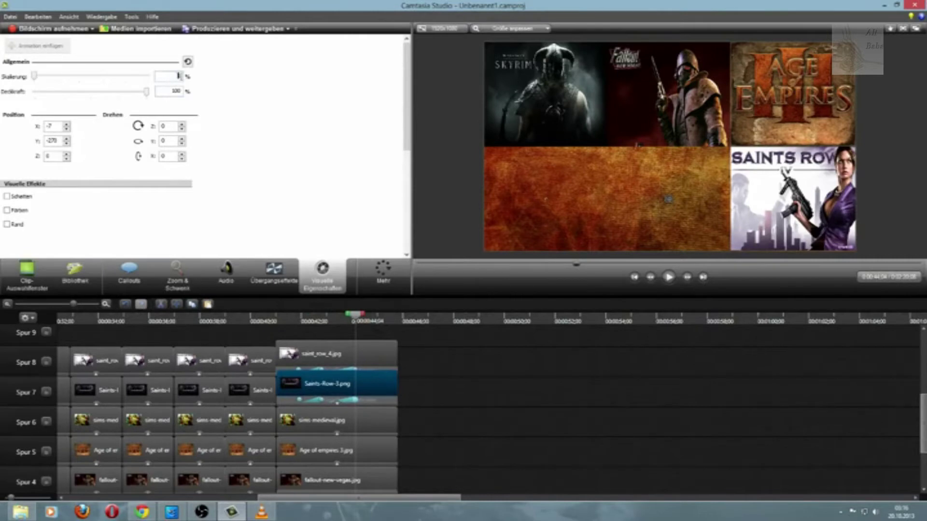
Set the scale of the final Saints-Row-3.png clip's selected animation to 33 %
type("33")
key("Return")
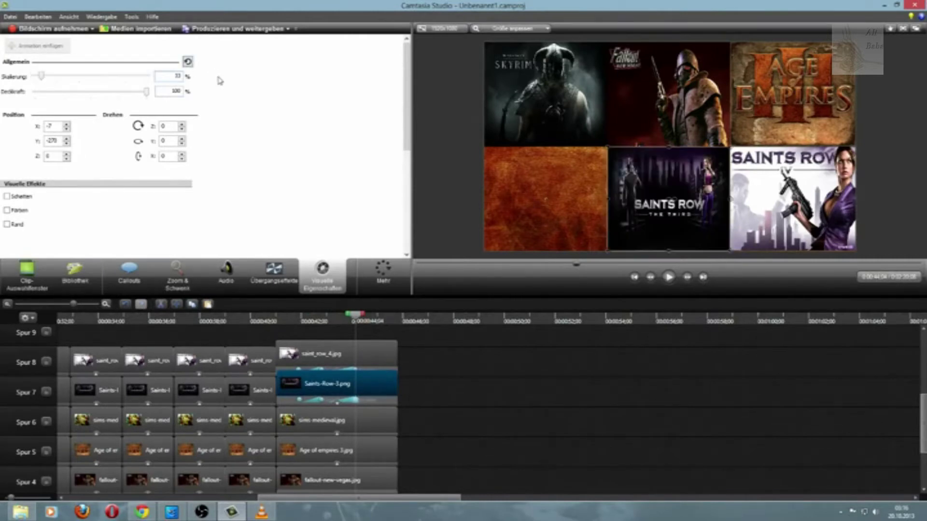
Add an animation to the final sims-medieval.jpg clip at 0:00:44;04, aligned with the end of the last Saints-Row-3.png animation
left_click(317, 449)
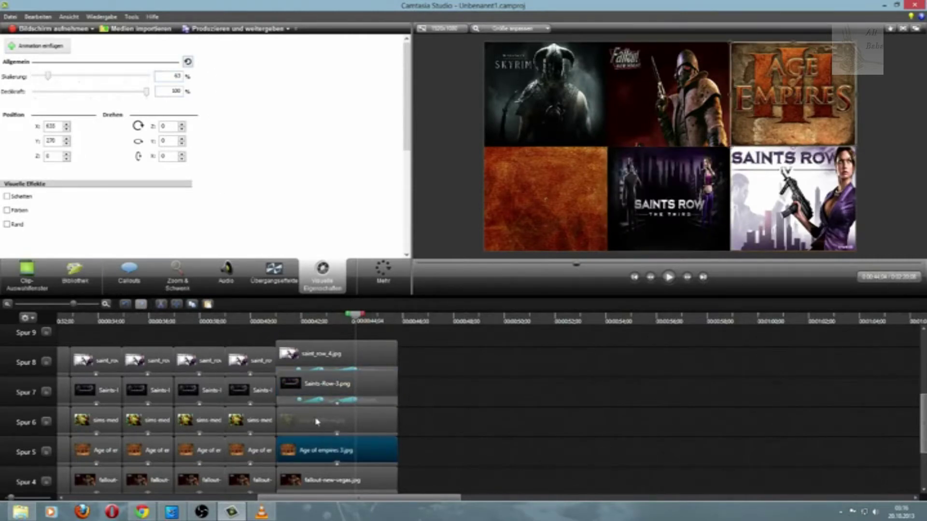
left_click(316, 421)
right_click(352, 401)
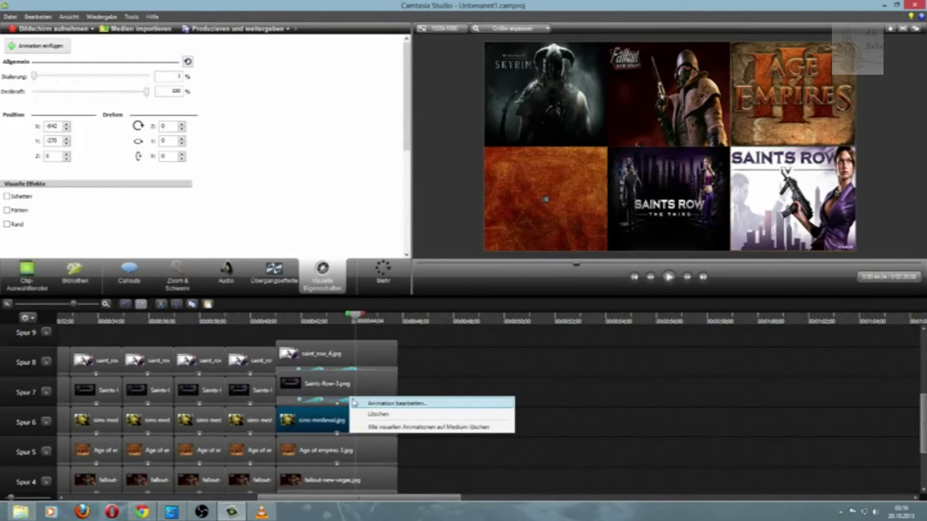
left_click(366, 405)
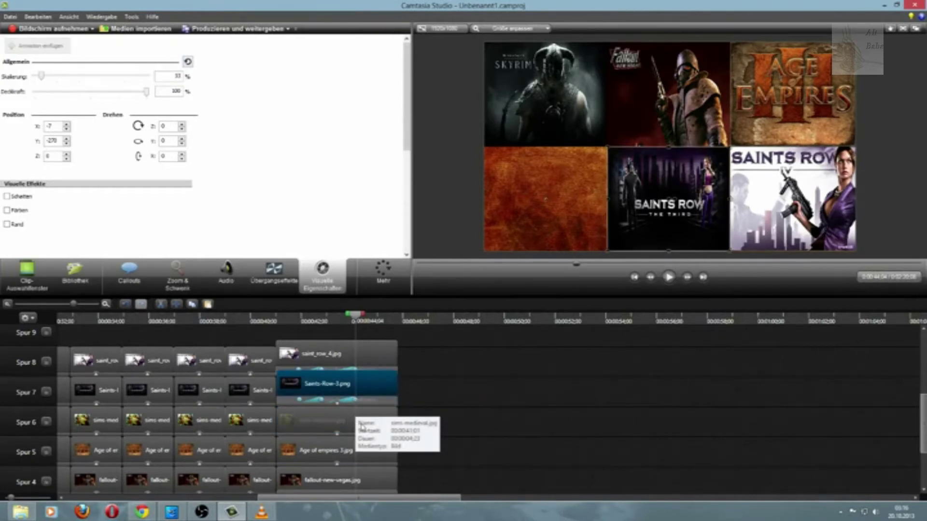
left_click(363, 420)
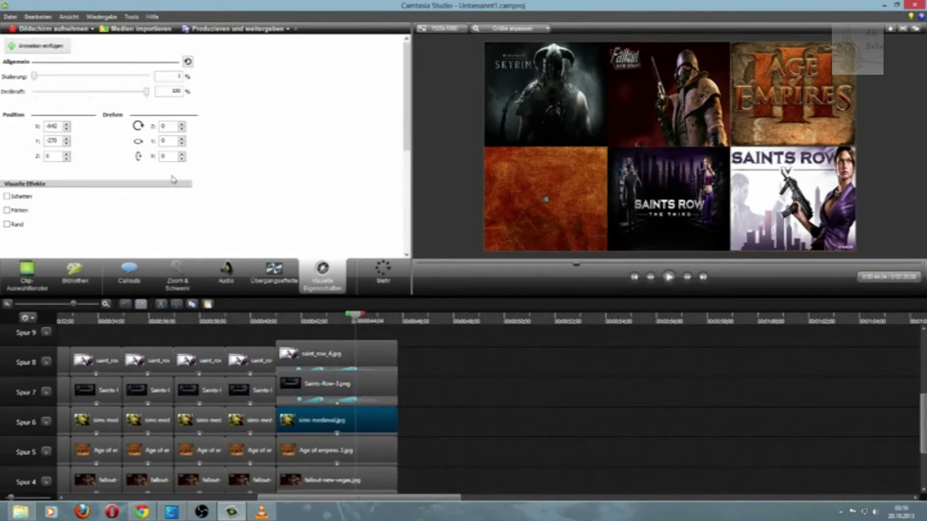
left_click(58, 53)
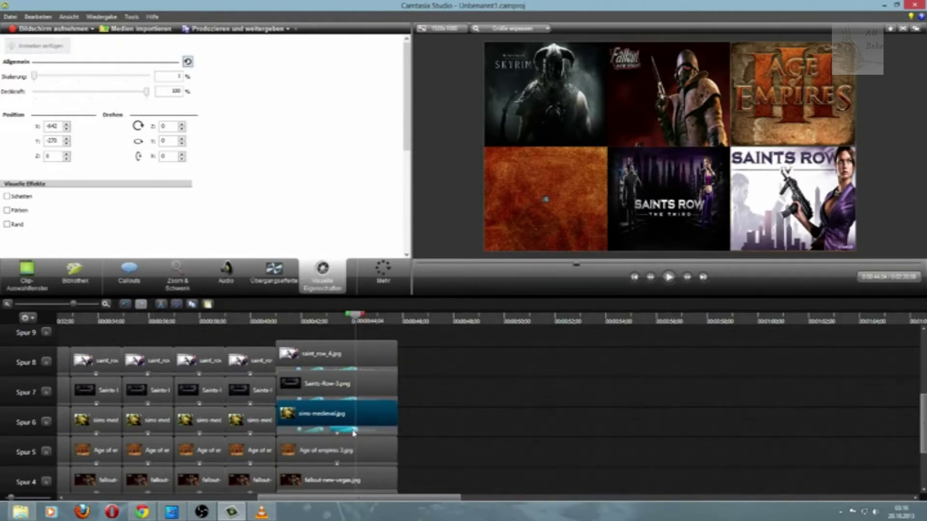
Set the scale of the last sims-medieval.jpg animation to 50 %
left_click(229, 317)
left_click_drag(228, 318, 290, 316)
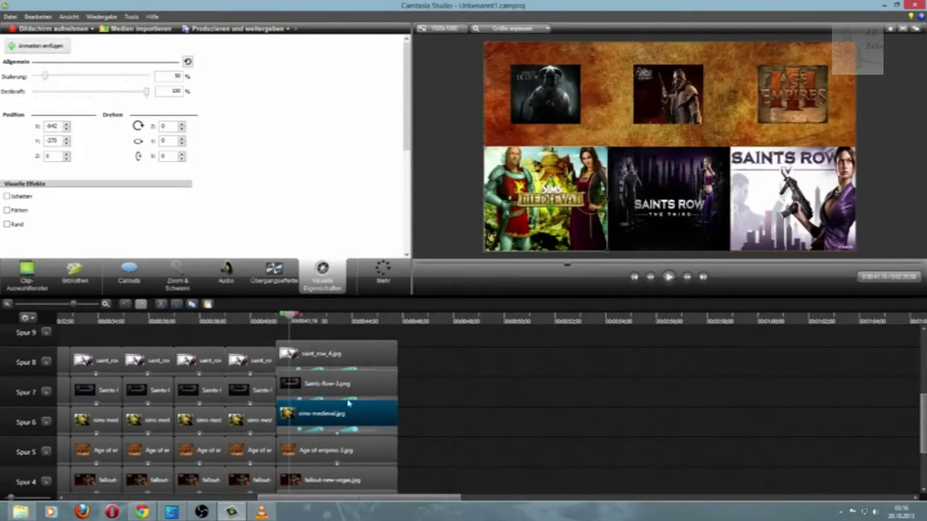
right_click(353, 434)
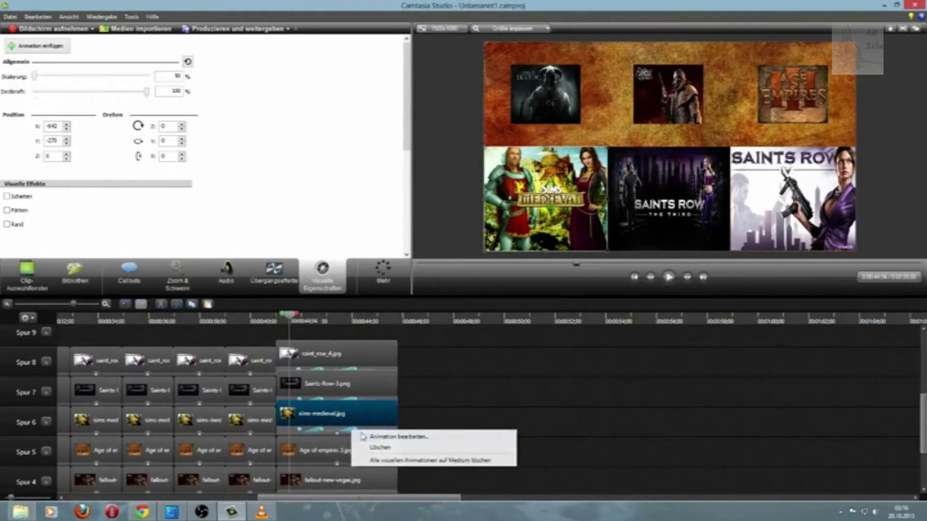
left_click(370, 448)
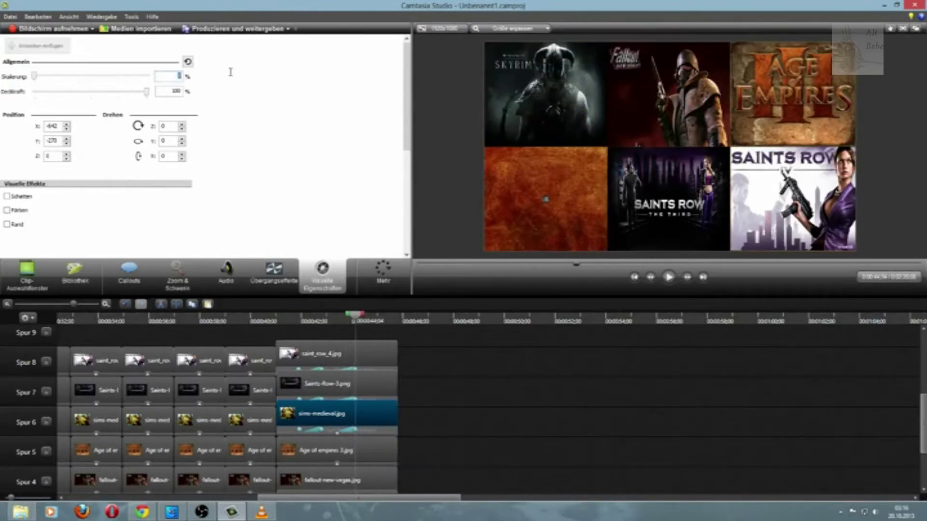
type("50")
key("Return")
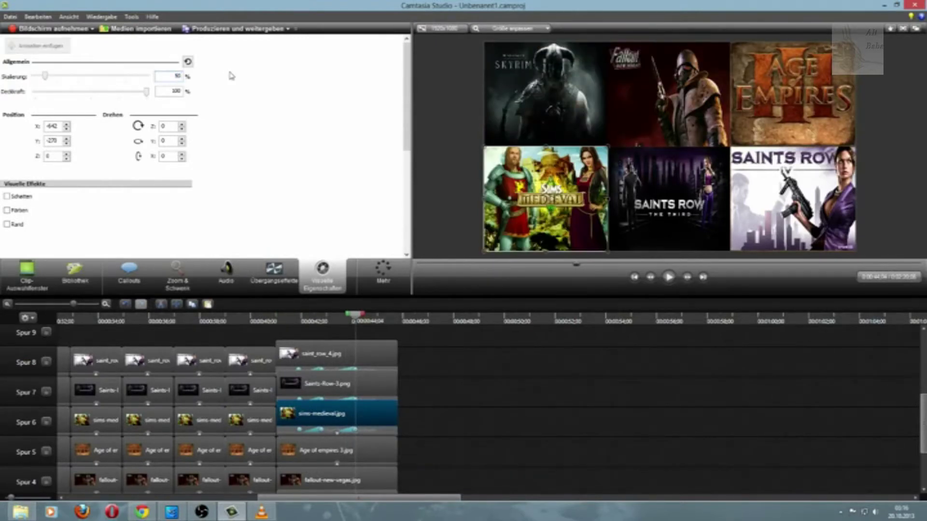
left_click(526, 437)
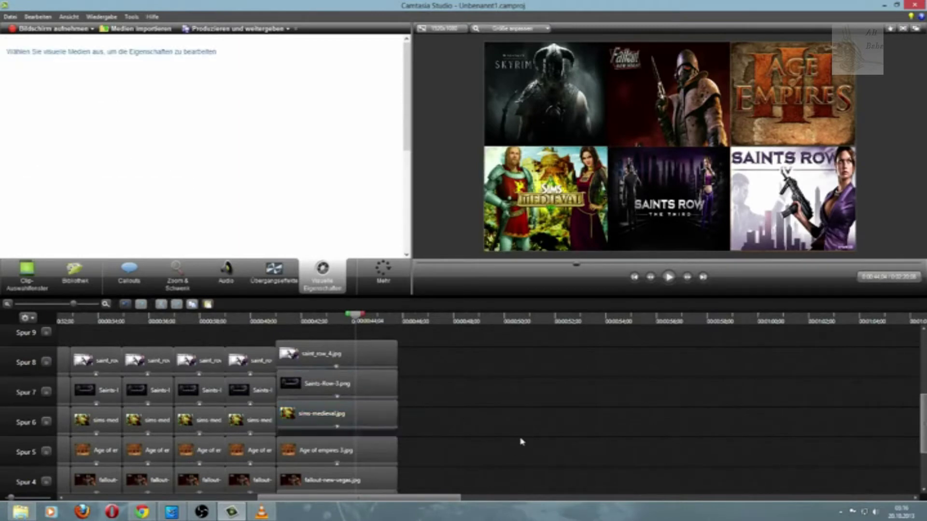
Start the last sims-medieval.jpg animation slightly earlier and show the animations on the final Saints-Row-3.png and saint_row_4.jpg clips for comparison
left_click(287, 318)
left_click_drag(288, 317, 348, 318)
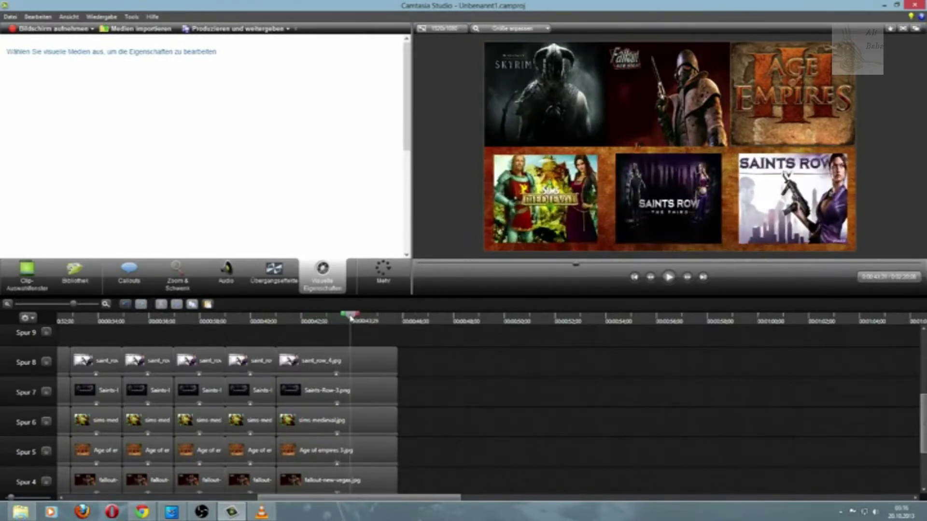
left_click(339, 434)
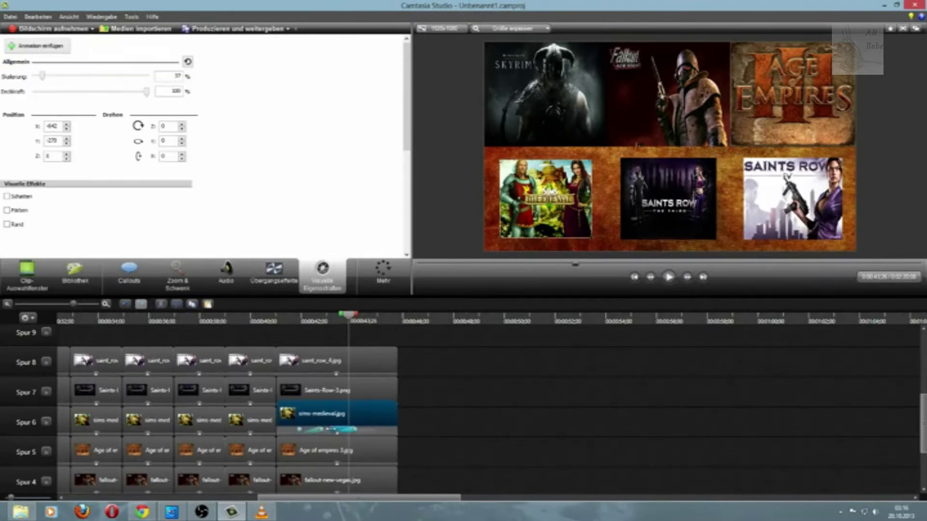
left_click_drag(328, 429, 322, 430)
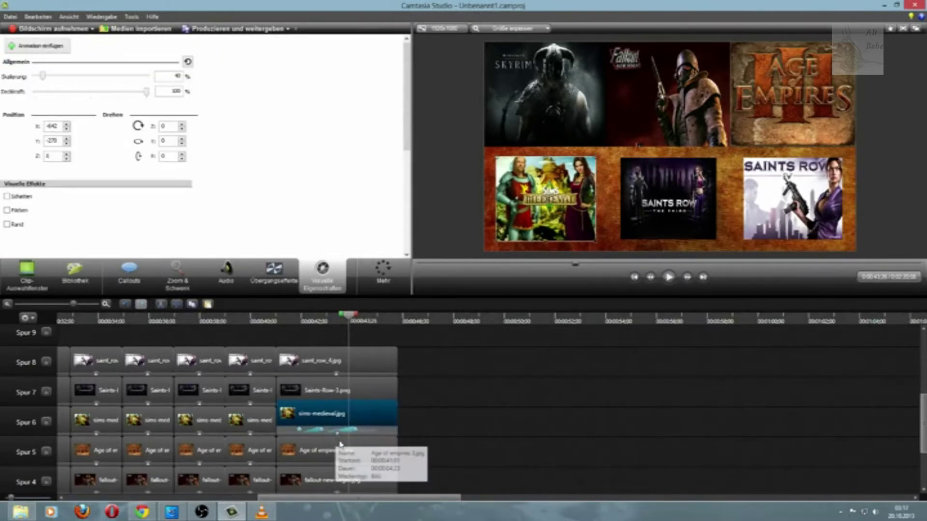
left_click(337, 405)
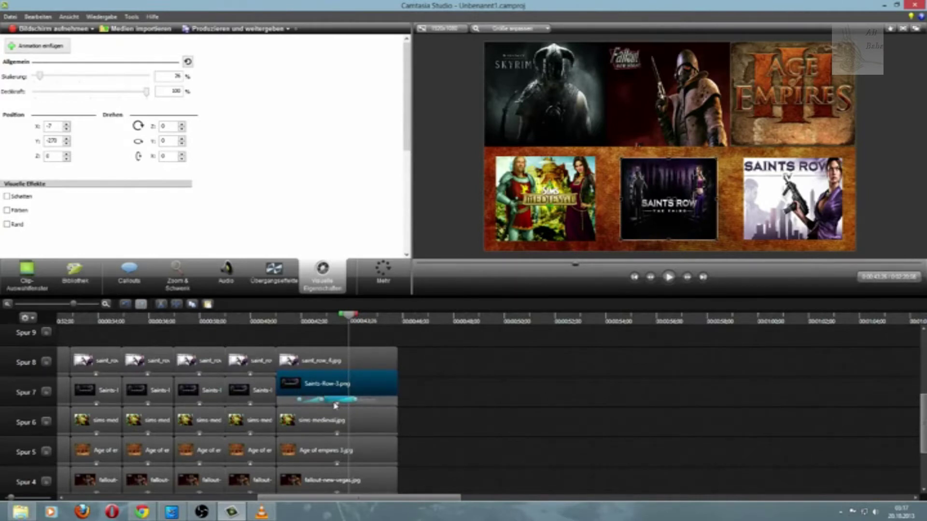
left_click(329, 374)
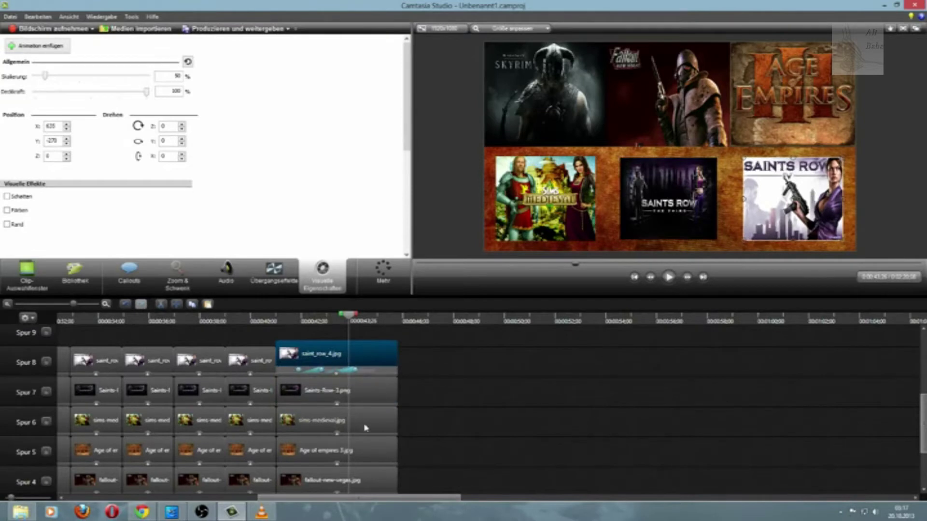
Add an animation scaling the final skyrim.jpg clip to 1 %, aligned with the end of saint_row_4.jpg's last animation
left_click_drag(299, 315, 358, 325)
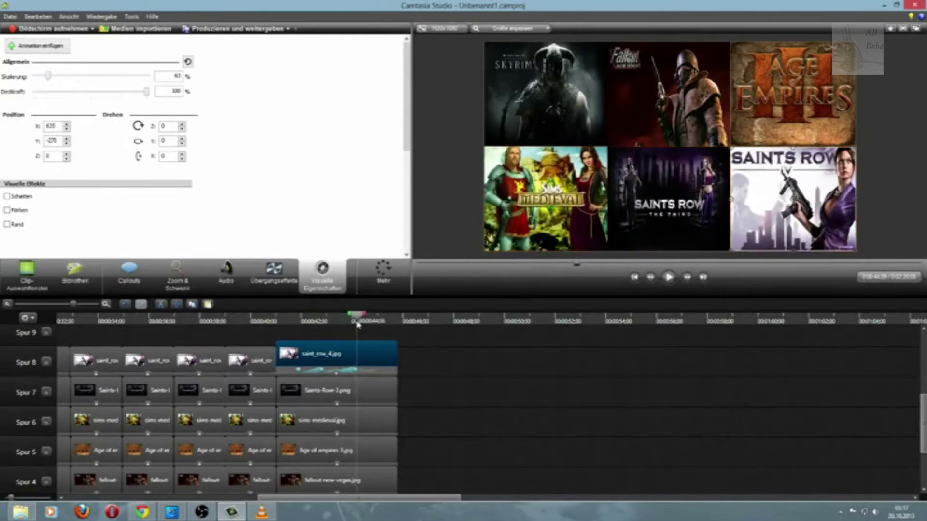
right_click(356, 371)
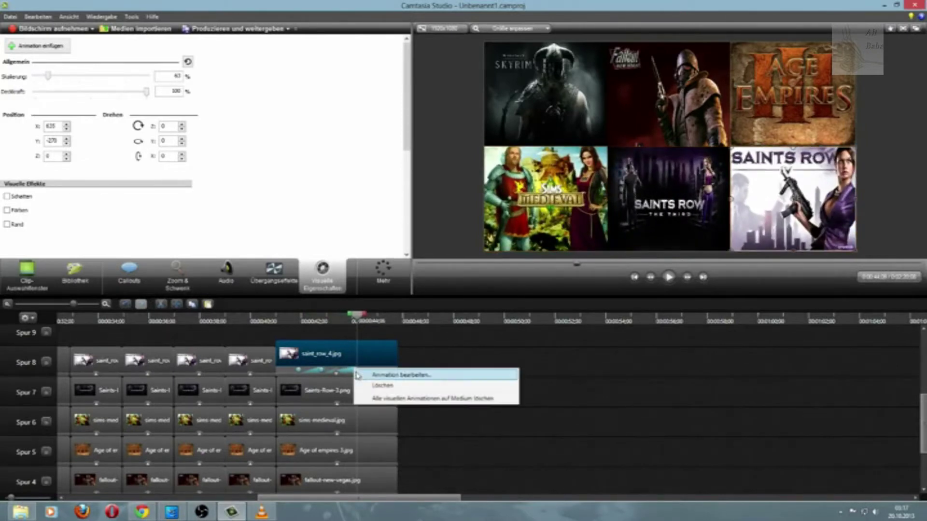
left_click(363, 377)
scroll(420, 430, "down", 3)
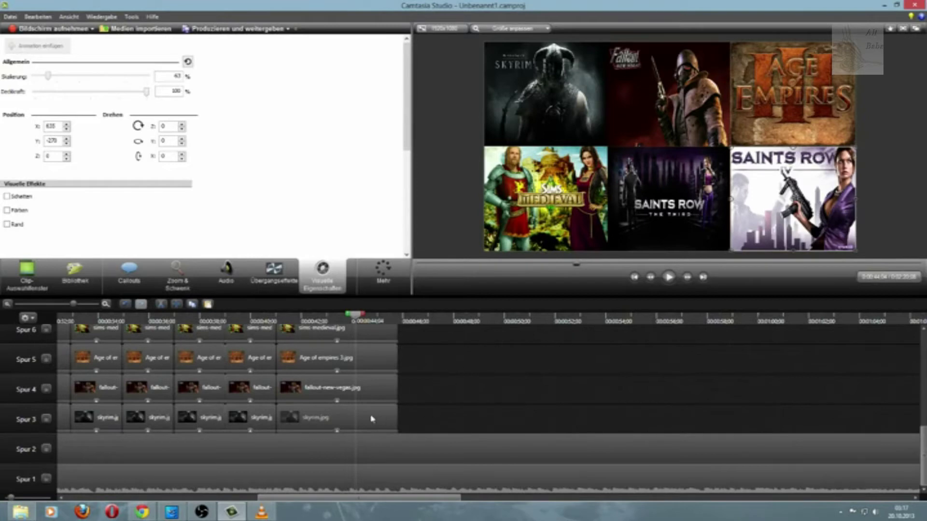
left_click(338, 434)
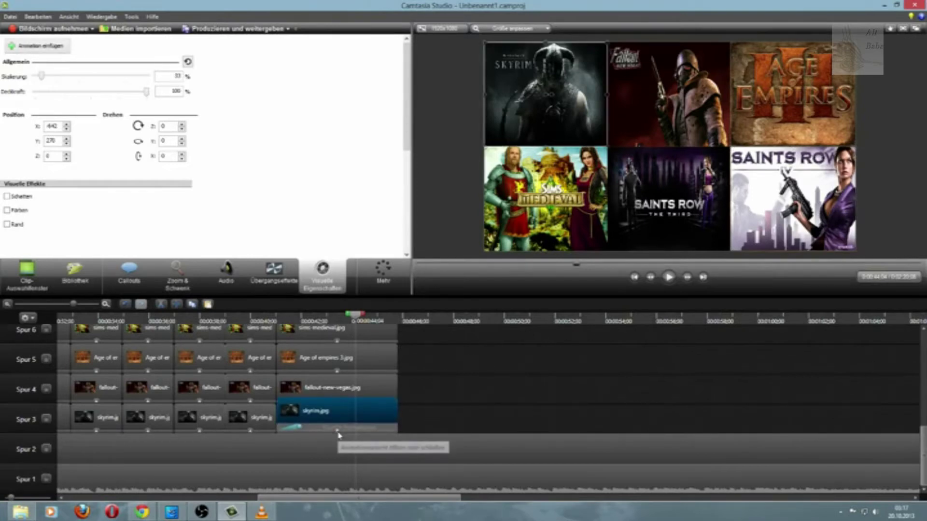
left_click(57, 53)
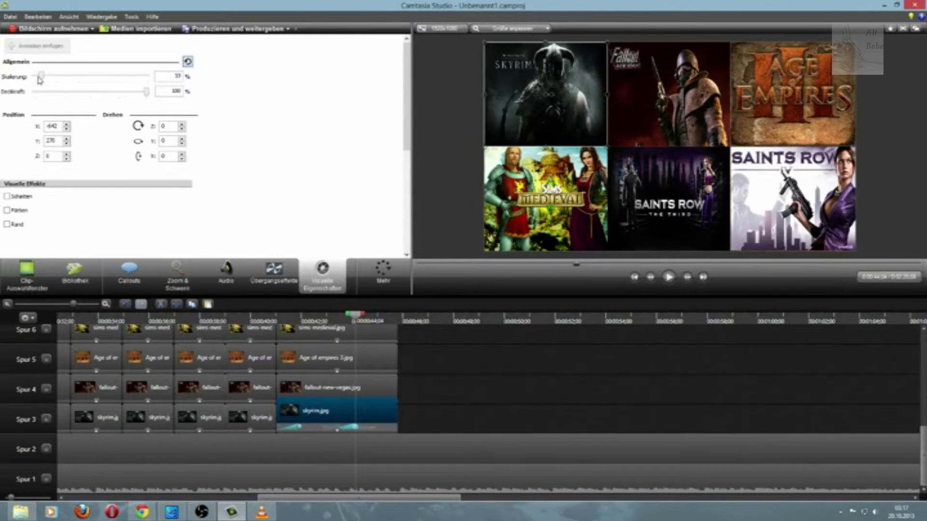
left_click_drag(41, 76, 3, 80)
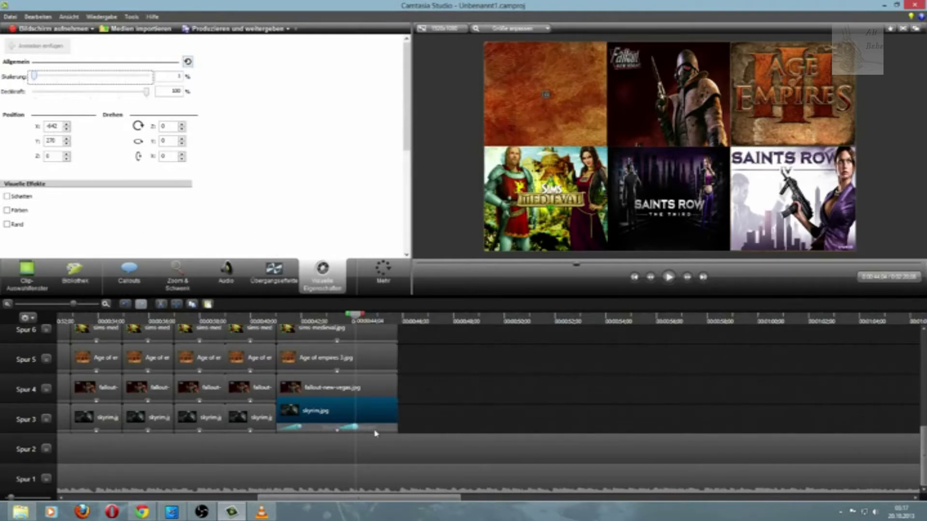
Add an animation to the final fallout-new-vegas.jpg clip at the playhead and reduce its scale to 1 %
left_click(318, 388)
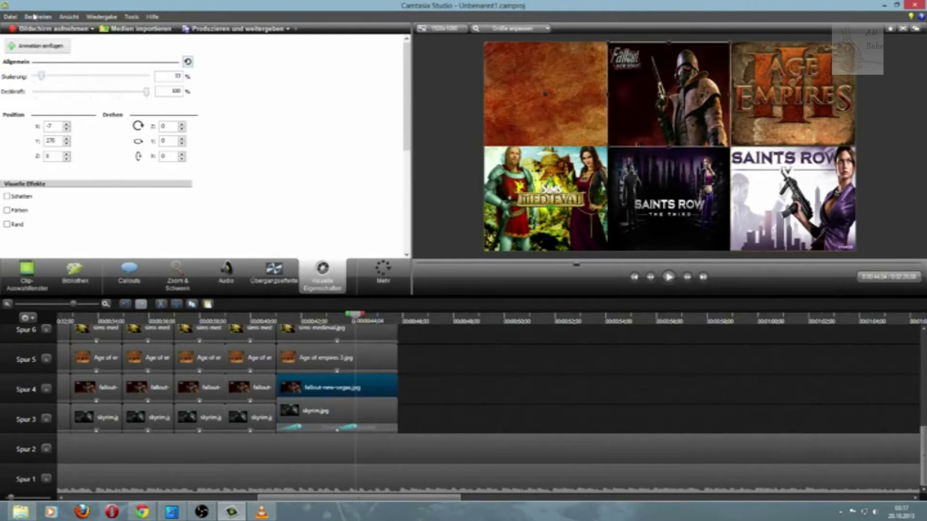
left_click(42, 46)
left_click_drag(42, 77, 3, 75)
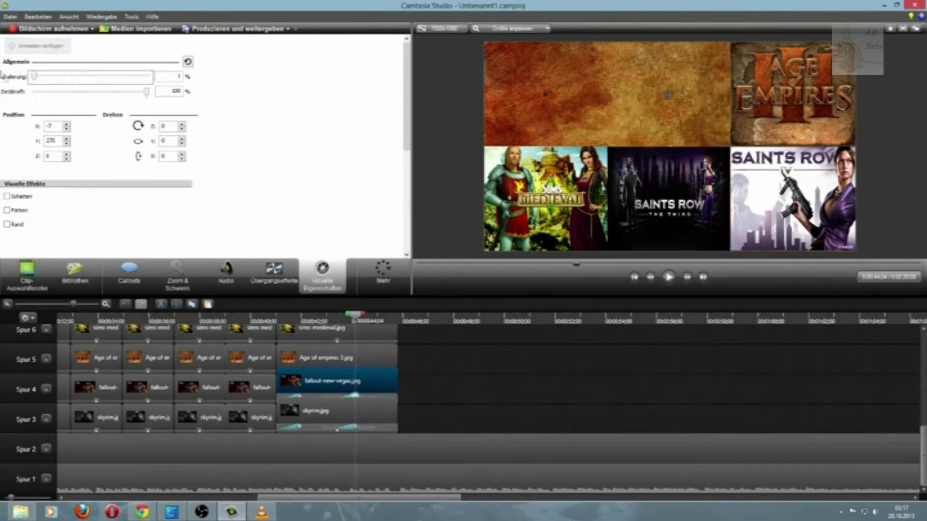
Add an animation to the final Age of empires 3.jpg clip at the playhead and shrink it to the minimum scale
left_click(362, 359)
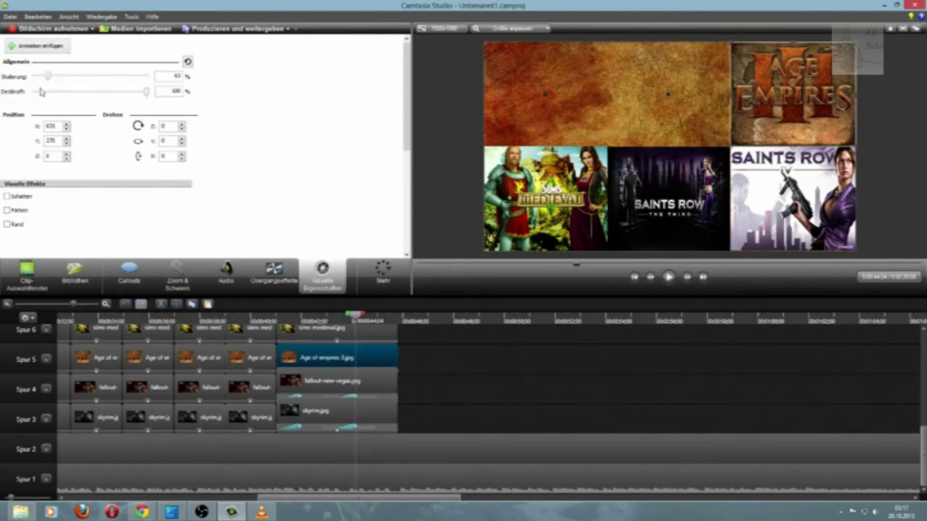
left_click(21, 51)
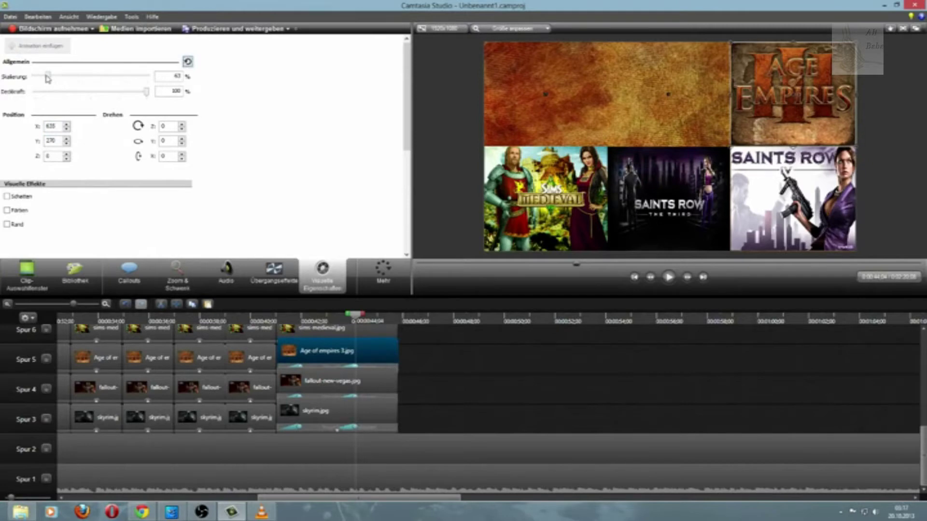
left_click_drag(48, 77, 5, 77)
left_click(493, 404)
Scrub back through the collage and extend the second-to-last Age of empires 3.jpg clip to meet the final one
scroll(474, 408, "up", 2)
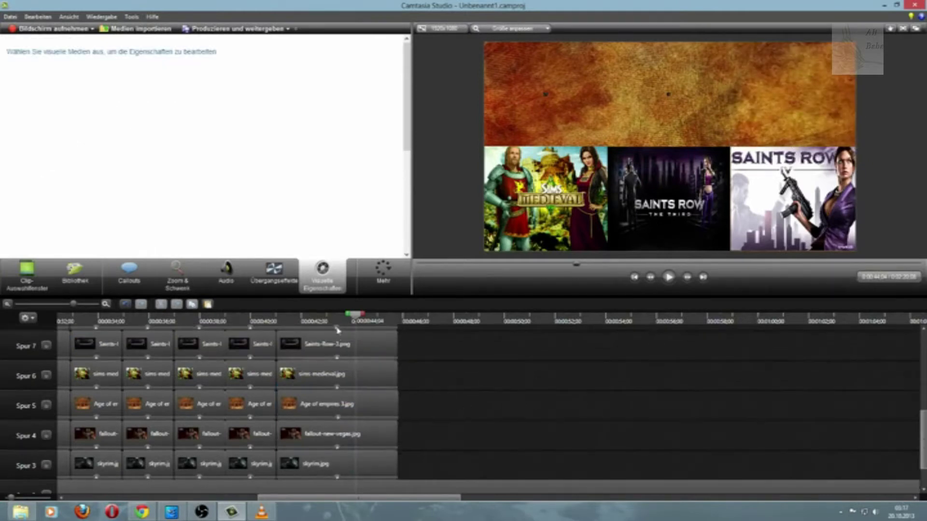
left_click_drag(297, 317, 244, 320)
scroll(449, 381, "down", 2)
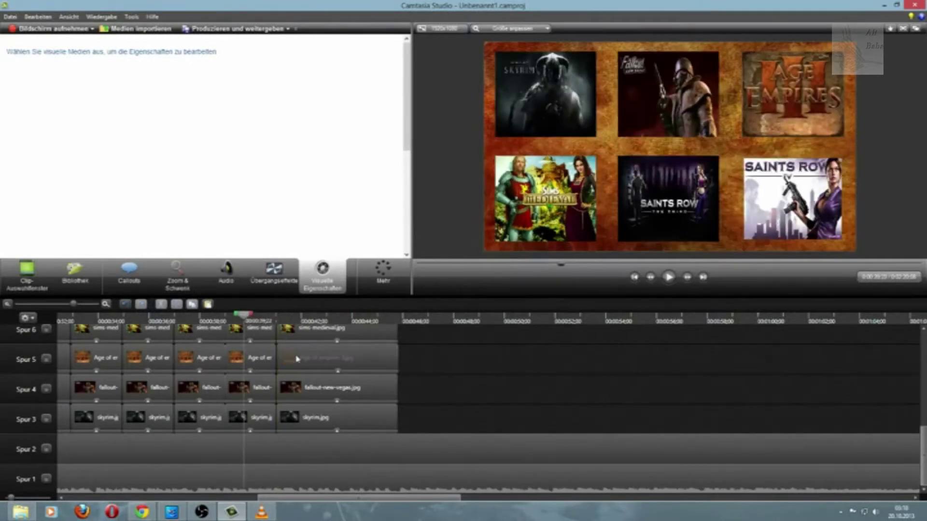
left_click_drag(296, 358, 279, 361)
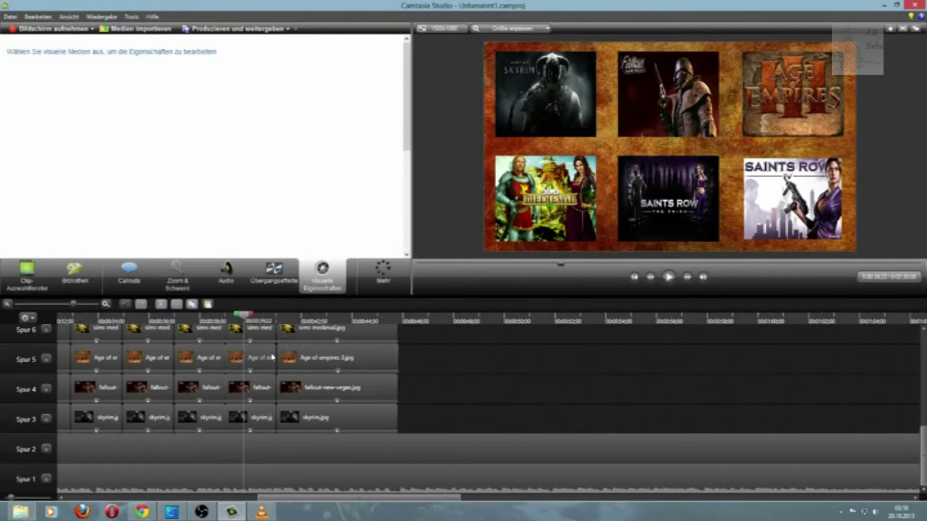
left_click(273, 358)
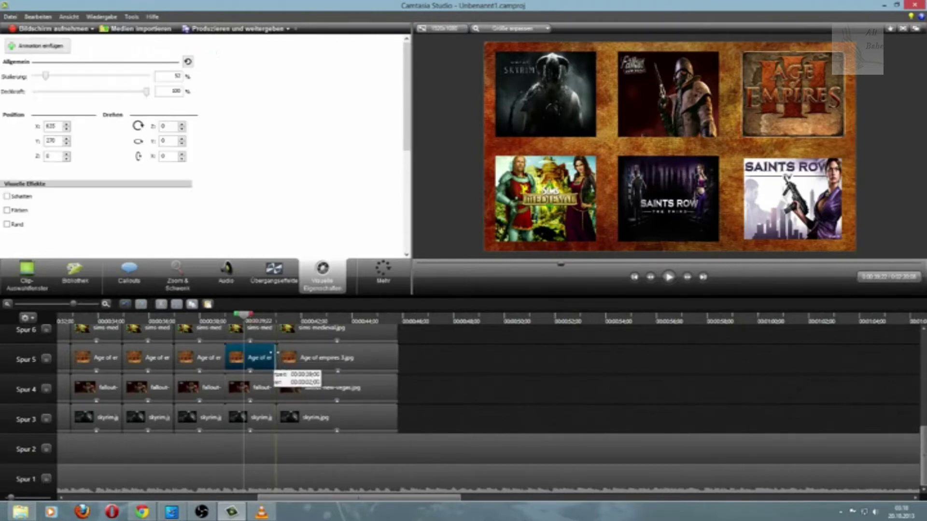
Extend the second-to-last fallout-new-vegas.jpg, skyrim.jpg and sims-medieval.jpg clips to close the gaps before the final clips
scroll(323, 364, "up", 1)
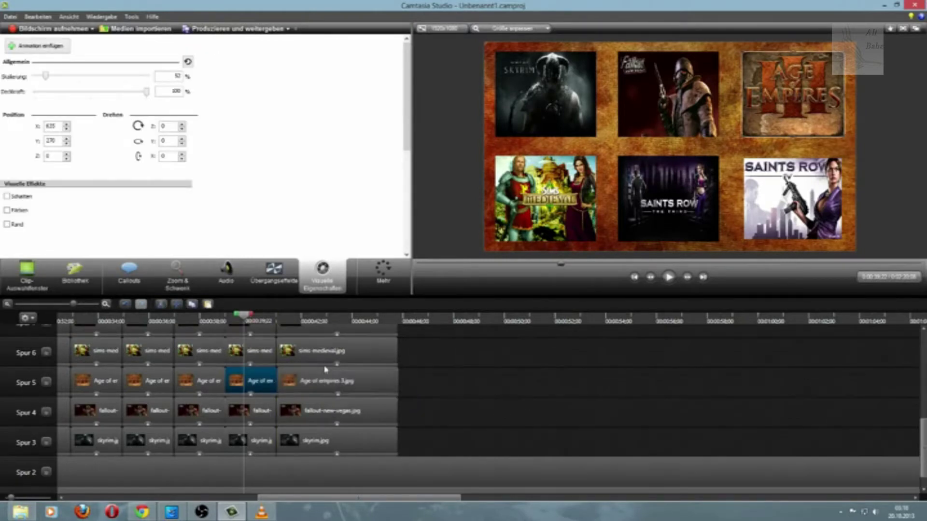
left_click(272, 411)
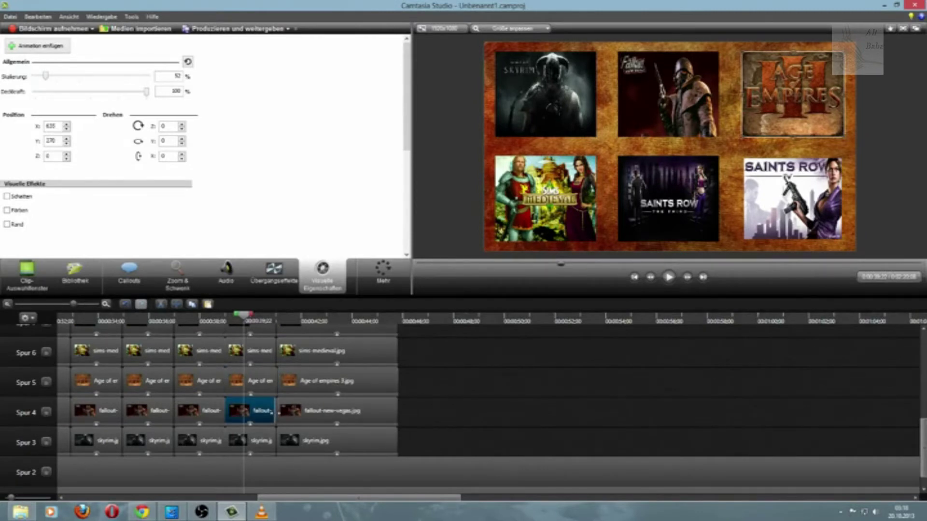
right_click(274, 438)
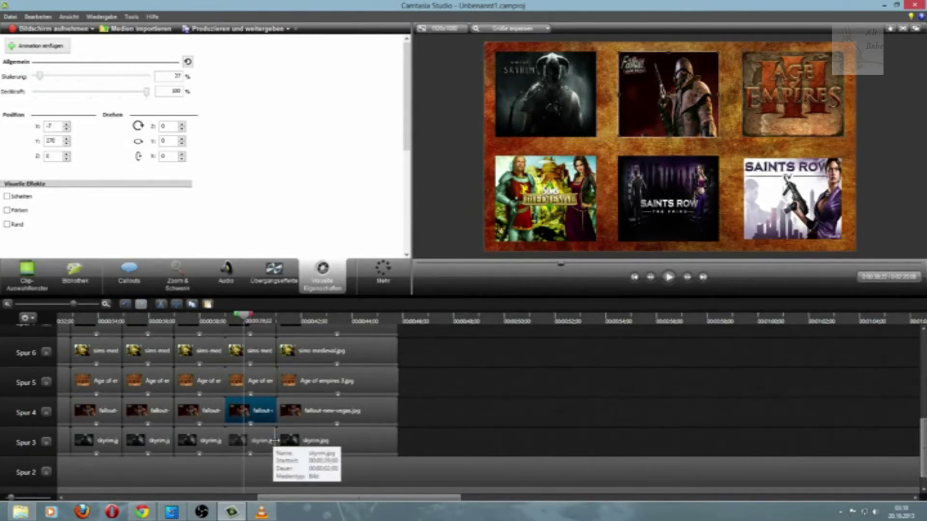
left_click(275, 440)
left_click(275, 441)
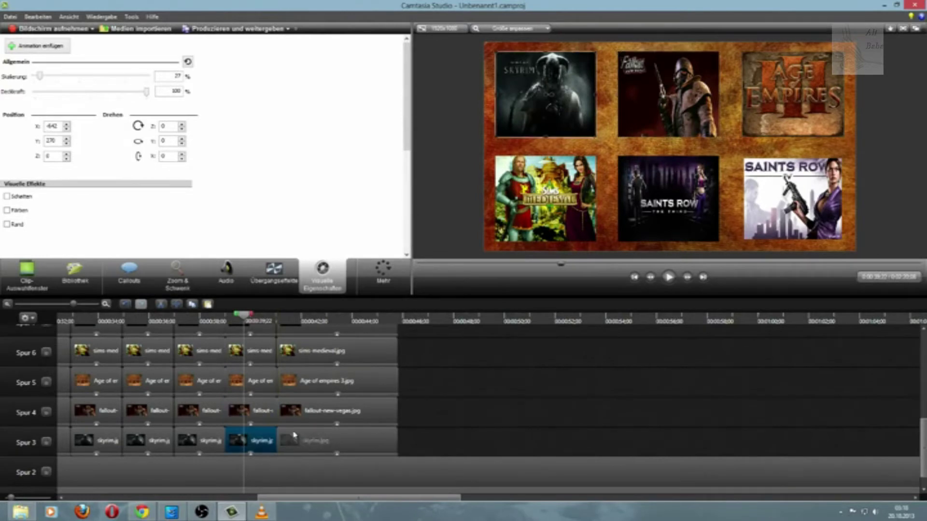
left_click(270, 351)
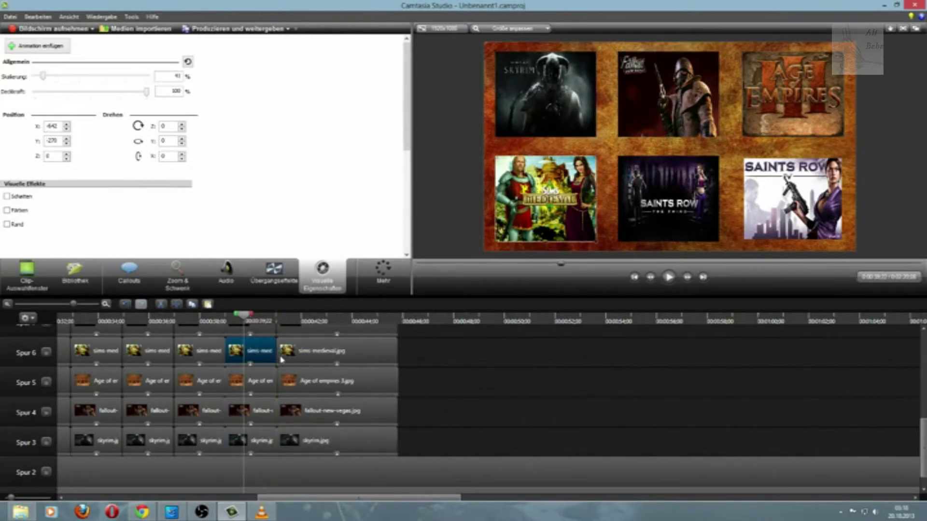
Inspect the joins between the last two clips on tracks 3 to 8 for remaining gaps
scroll(273, 376, "up", 2)
left_click(269, 371)
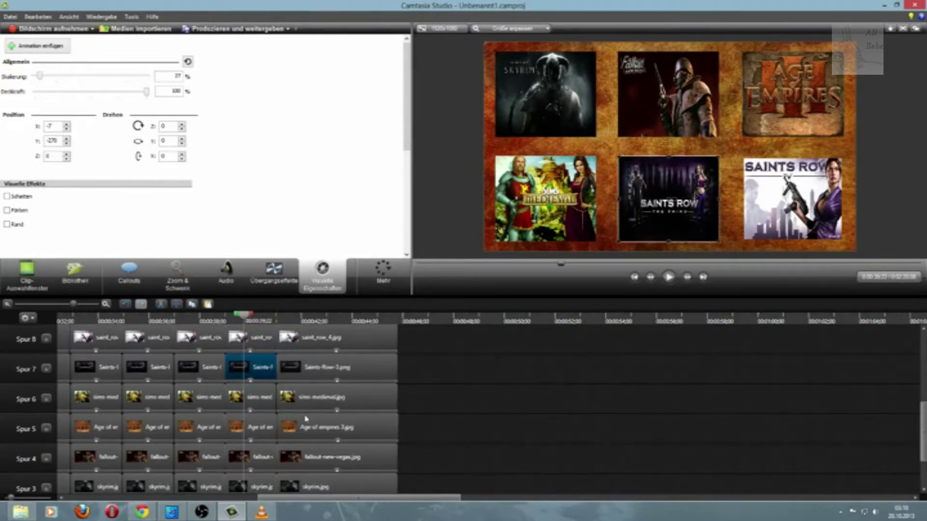
left_click(273, 401)
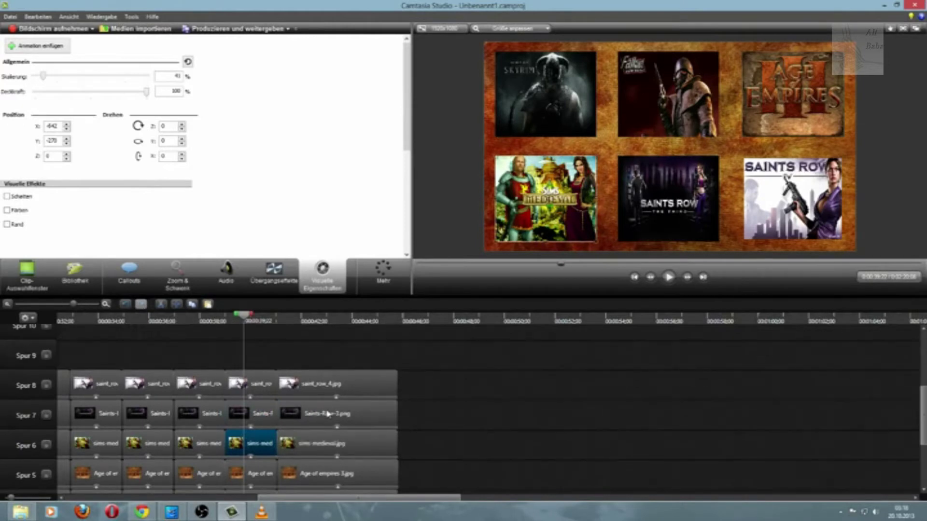
scroll(328, 410, "down", 1)
left_click(489, 421)
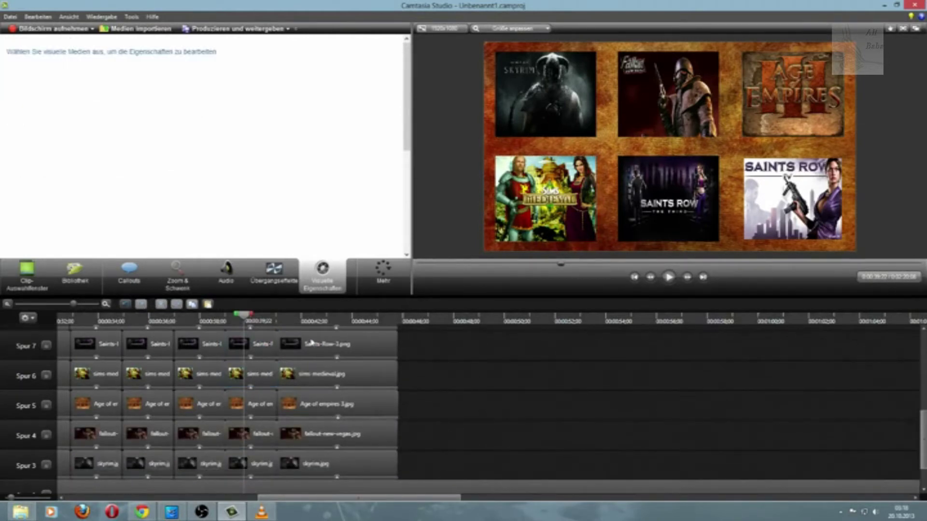
left_click_drag(287, 416, 276, 406)
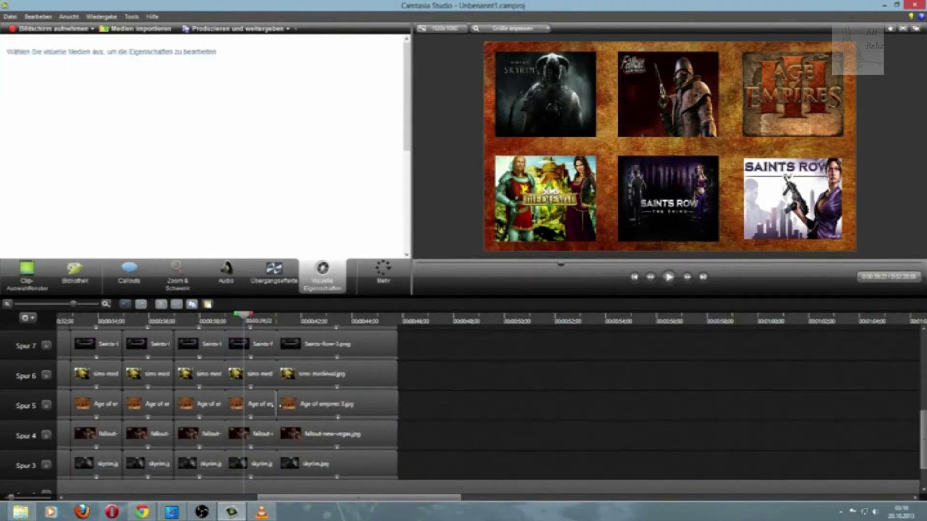
left_click(272, 407)
left_click(490, 427)
scroll(438, 446, "up", 2)
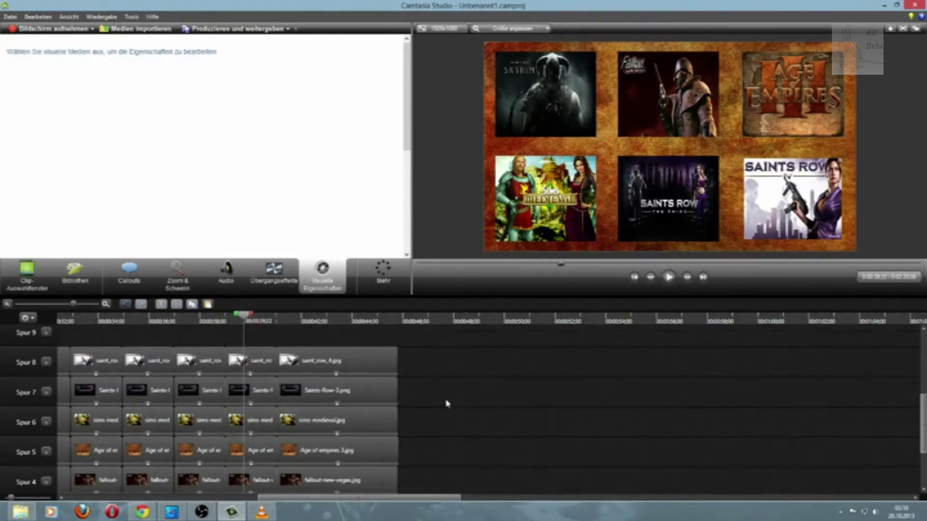
Play back the collage animation through the end of the final image clips
scroll(446, 403, "down", 2)
left_click(222, 319)
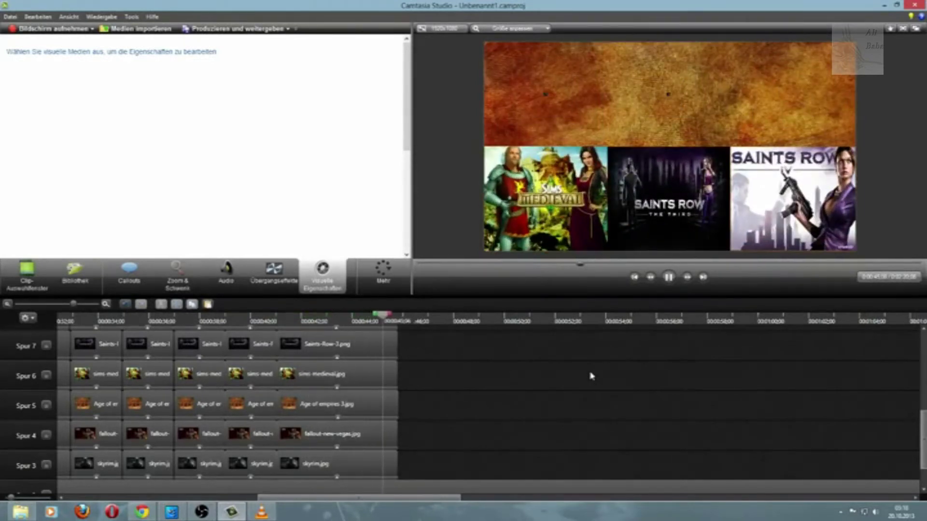
left_click(668, 277)
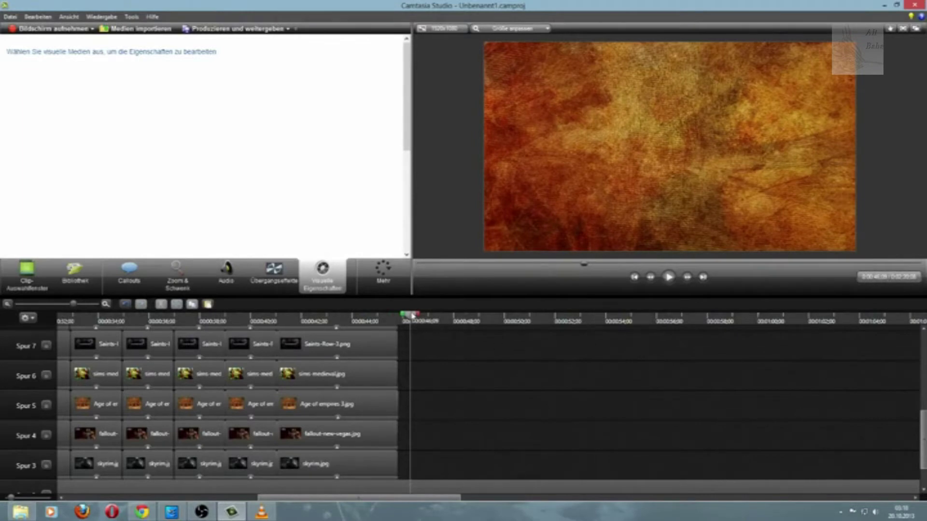
Copy the timeline range from the start of the final clips to 0:00:44;13 and paste it at the playhead
mouse_move(413, 316)
left_mouse_down()
mouse_move(271, 314)
mouse_move(373, 327)
left_mouse_up()
right_click(328, 354)
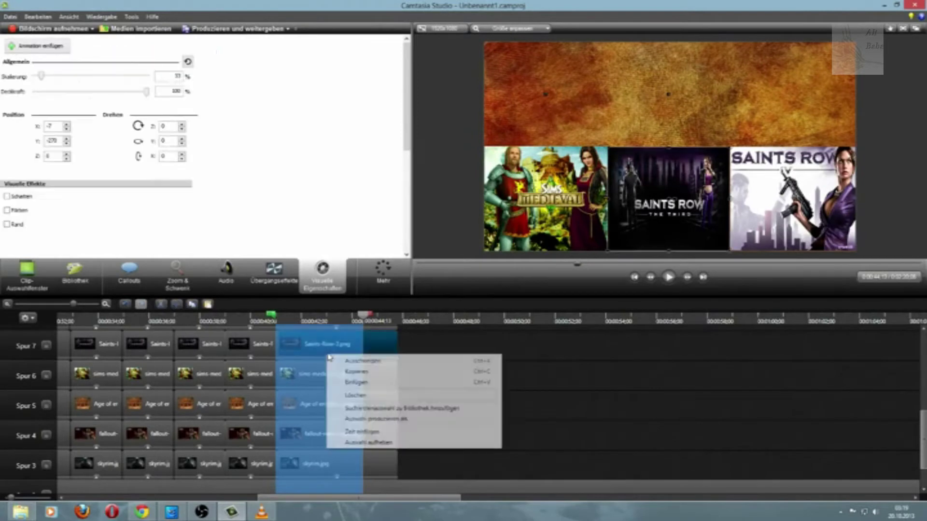
left_click(358, 372)
left_click(467, 429)
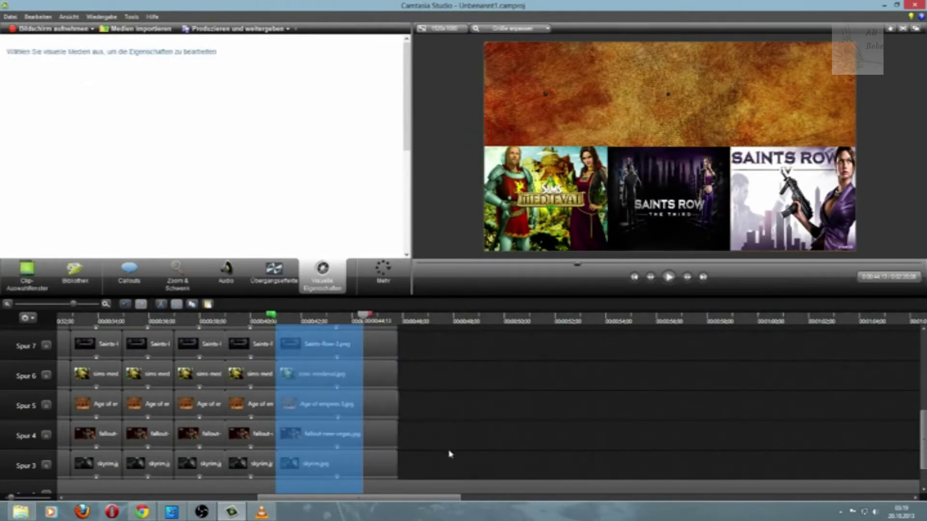
left_click(361, 317)
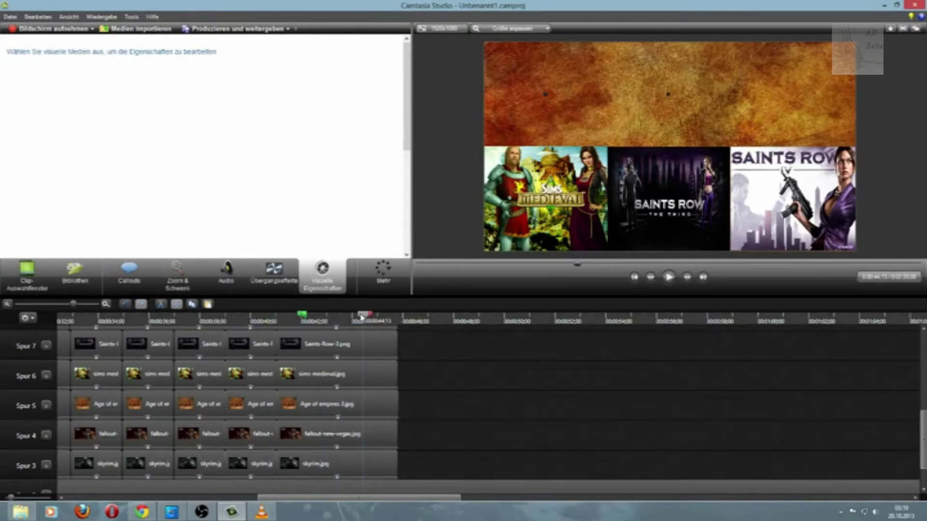
right_click(494, 437)
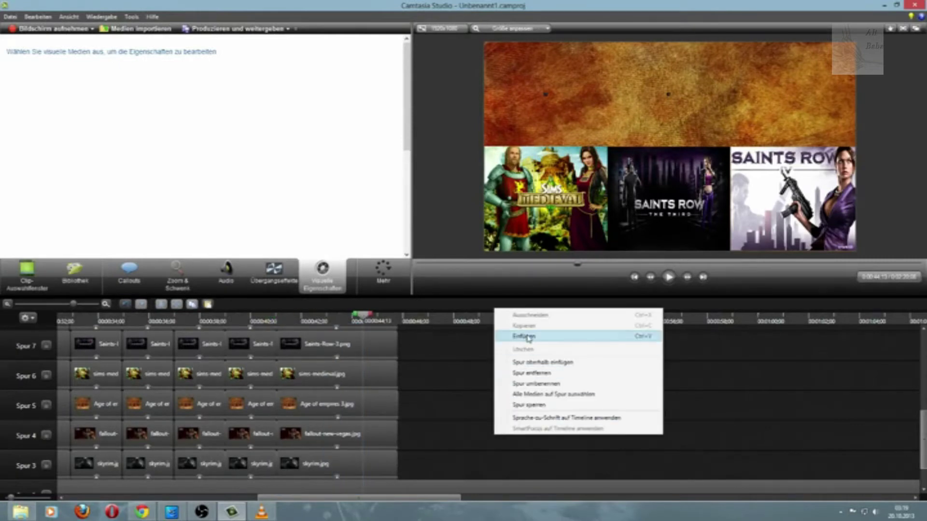
left_click(523, 337)
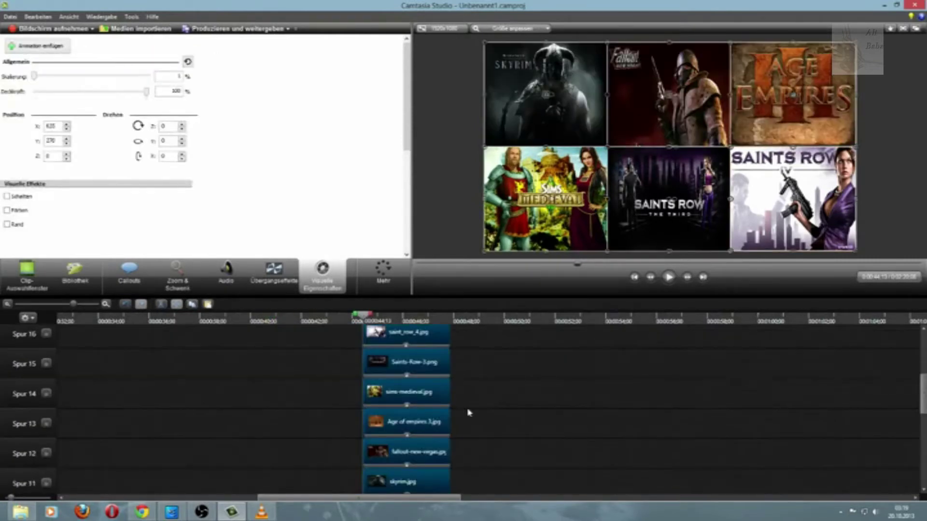
Split the last original image clips on tracks 3 to 8 at the 0:00:44;13 playhead
scroll(483, 414, "down", 3)
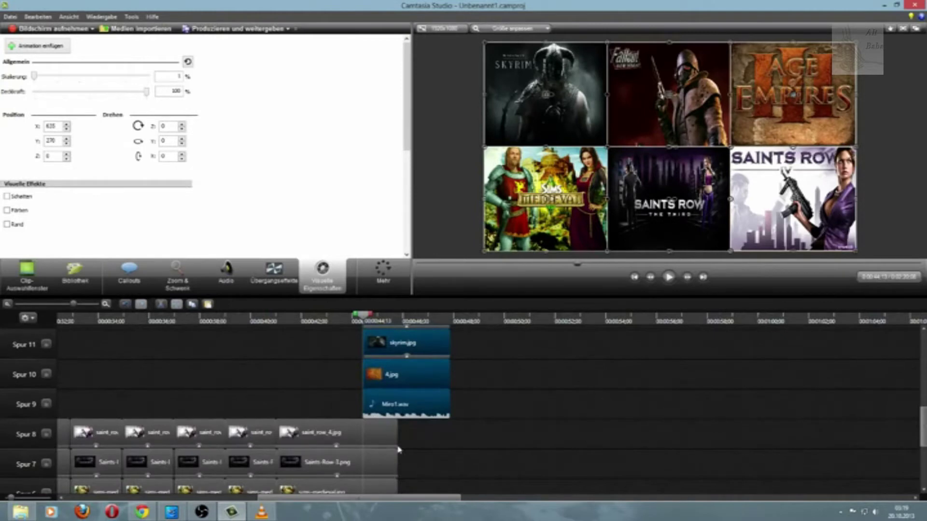
scroll(399, 450, "down", 5)
left_click(410, 425)
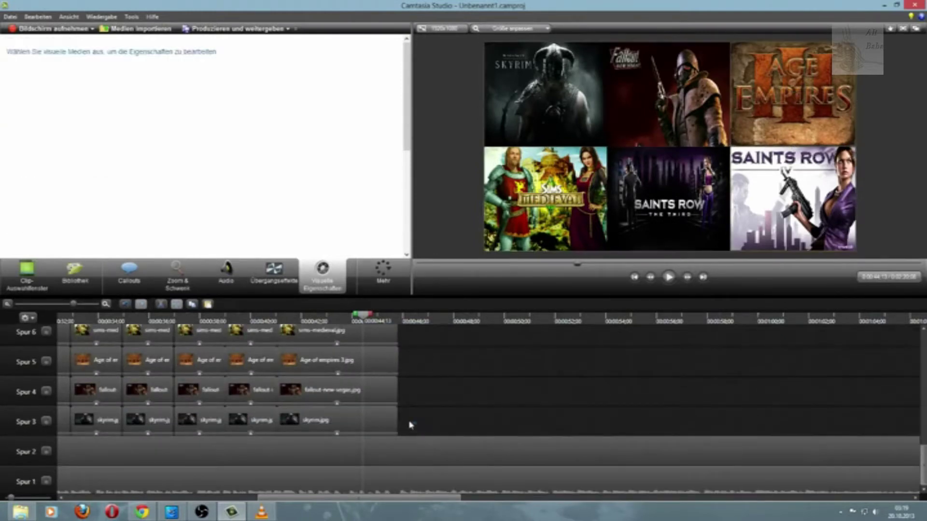
left_click_drag(410, 425, 376, 400)
left_click(176, 305)
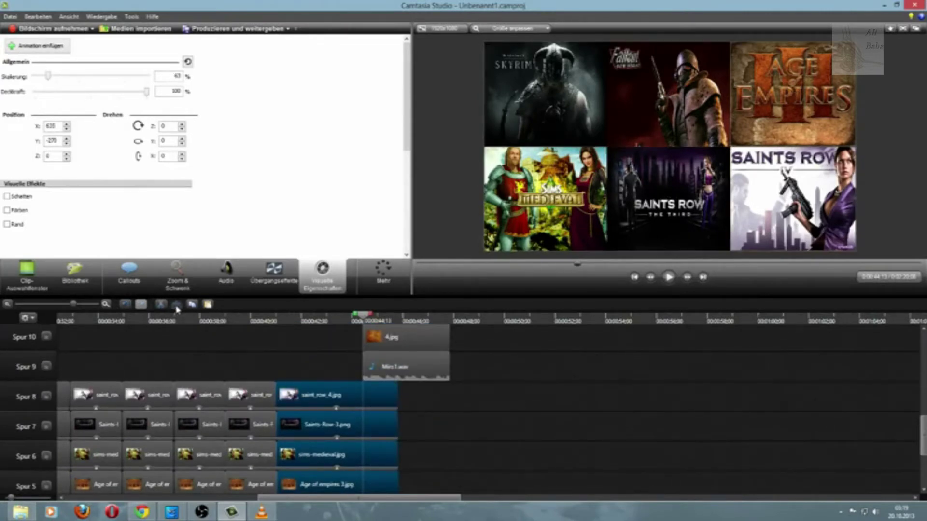
Delete the leftover image pieces after the split on tracks 3 to 8
scroll(330, 372, "down", 3)
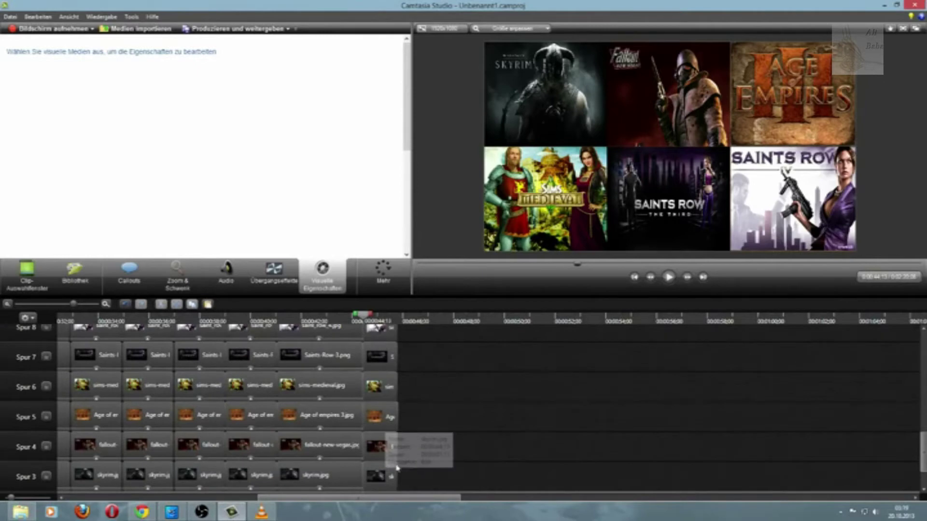
left_click_drag(418, 475, 381, 353)
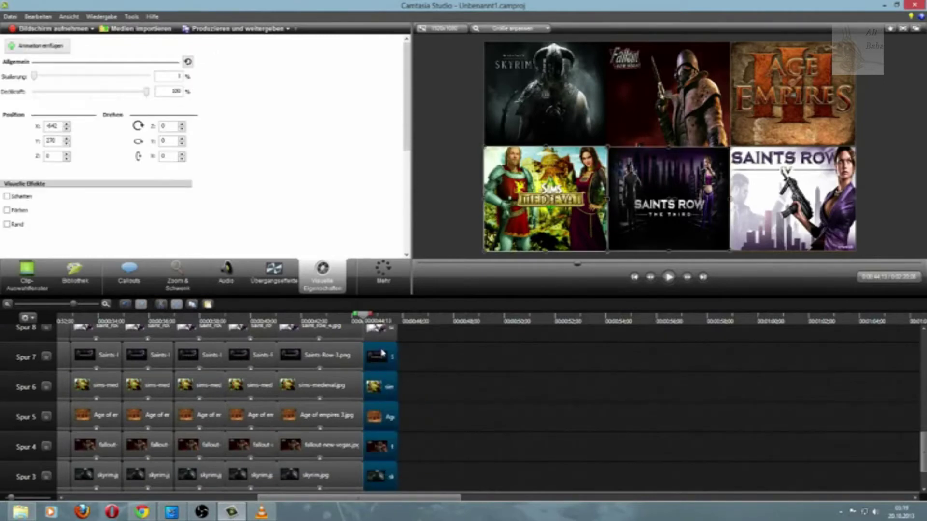
key("Delete")
scroll(440, 396, "up", 1)
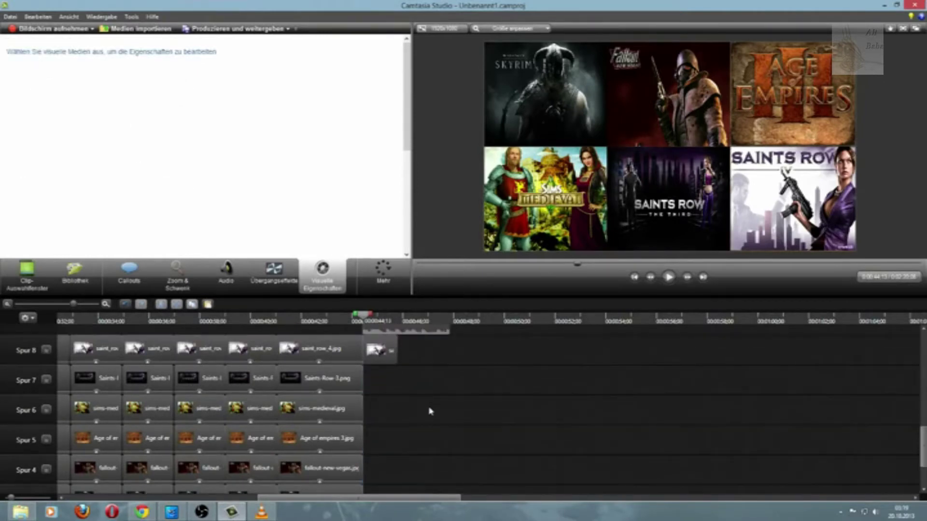
left_click(387, 357)
key("Delete")
Delete the pasted 4.jpg background and Miro1.wav audio clips from tracks 10 and 9
scroll(470, 420, "up", 2)
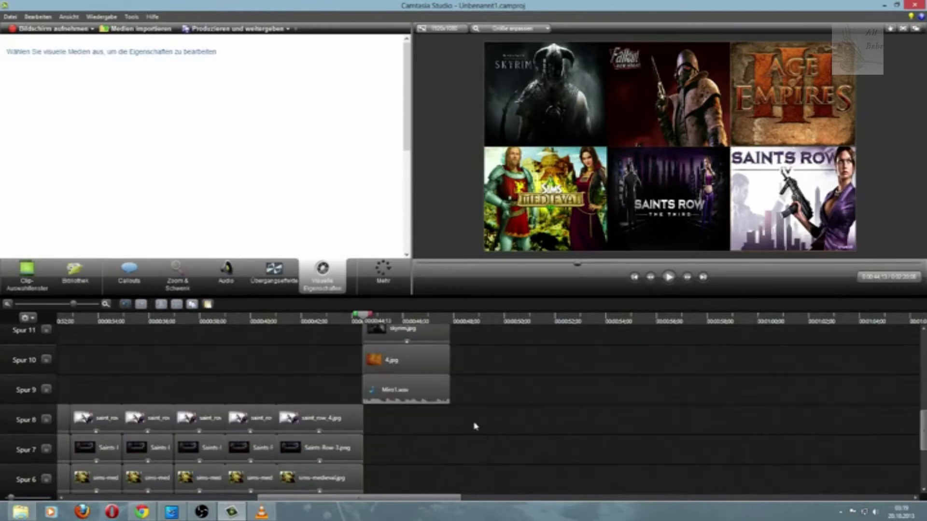
left_click_drag(476, 426, 407, 331)
left_click_drag(495, 456, 376, 392)
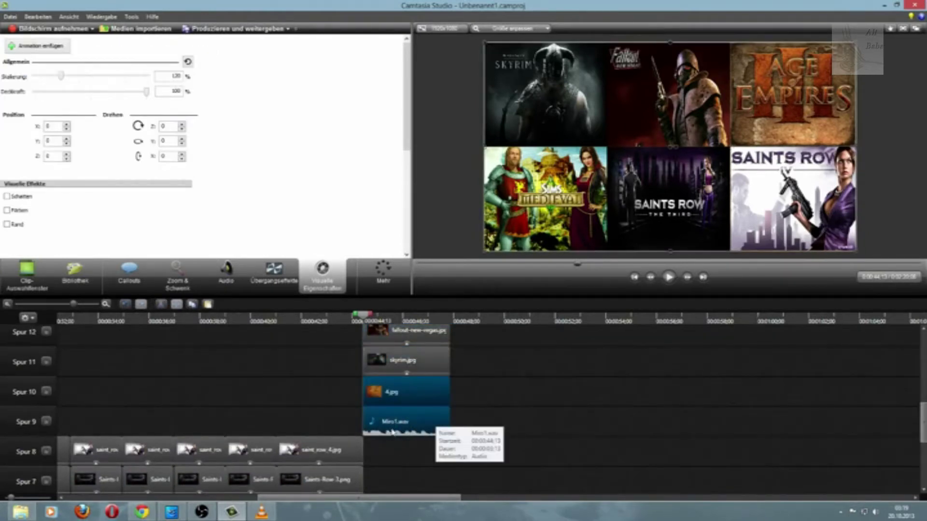
key("Delete")
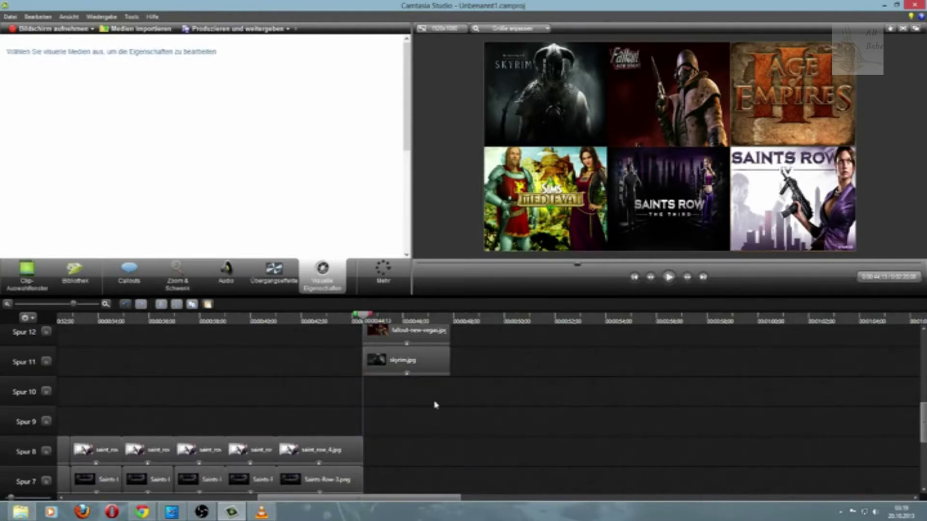
Move the six pasted image clips from tracks 11–16 to tracks 3–8, directly after the existing clips
scroll(485, 410, "up", 3)
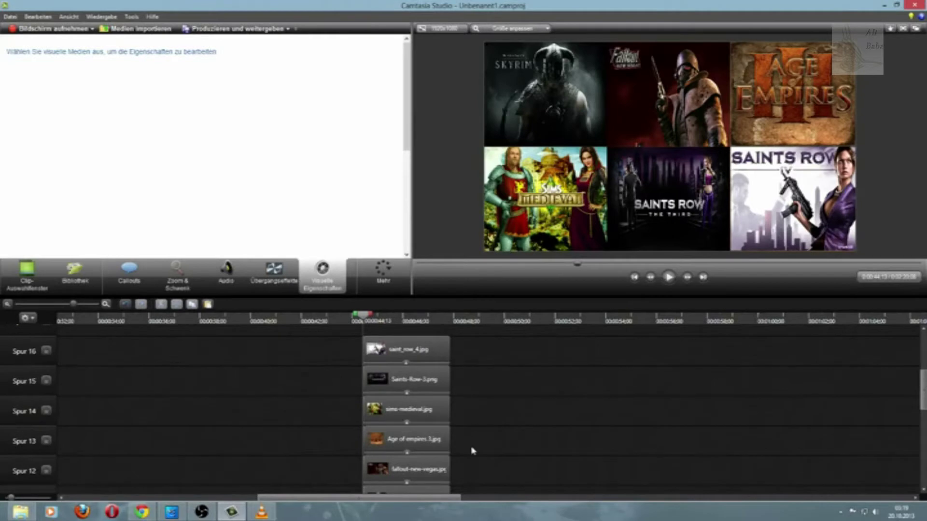
scroll(473, 451, "down", 1)
key("ctrl+a")
scroll(415, 406, "up", 2)
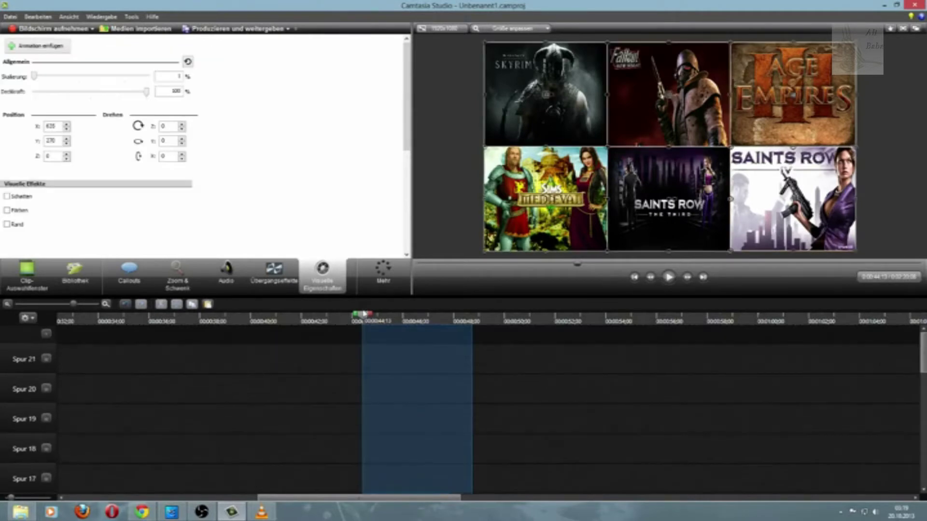
left_click_drag(425, 424, 377, 503)
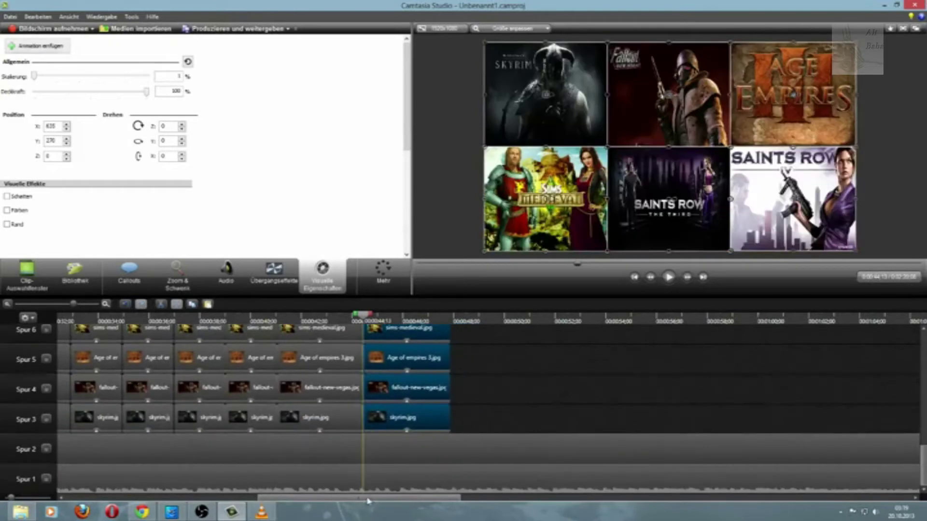
Play back the collage from about 0:00:40 through the end of the newly added clips
left_click(267, 322)
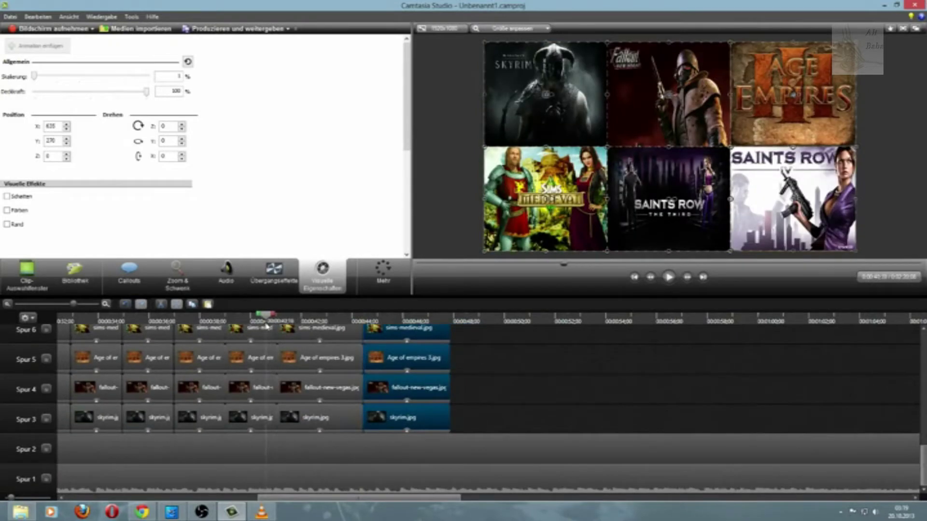
left_click(668, 278)
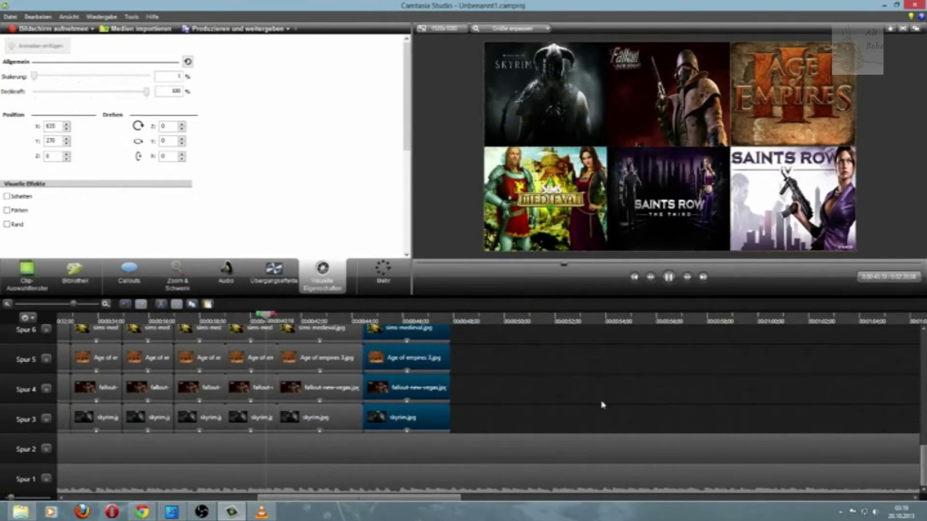
left_click(601, 410)
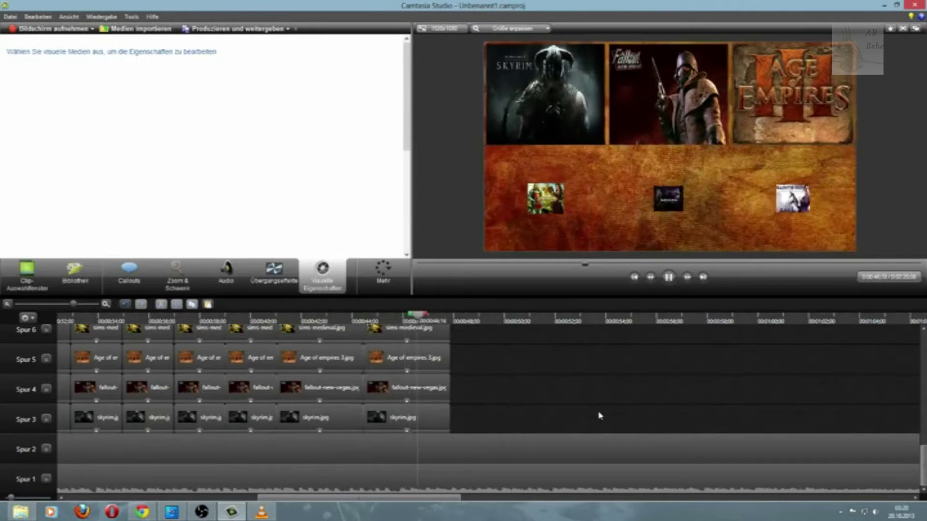
left_click(668, 276)
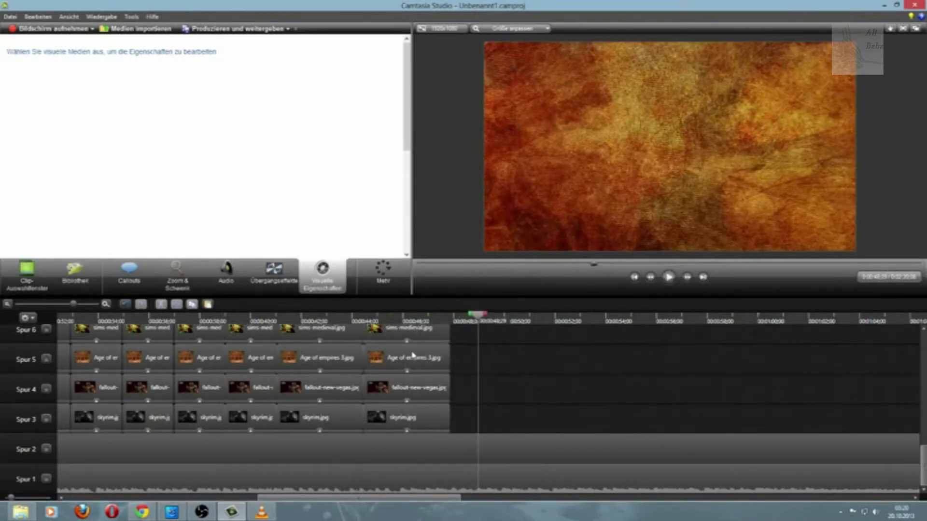
Show the animations of the final Age of empires 3.jpg clip and scrub from its start to 0:00:46
left_click(409, 368)
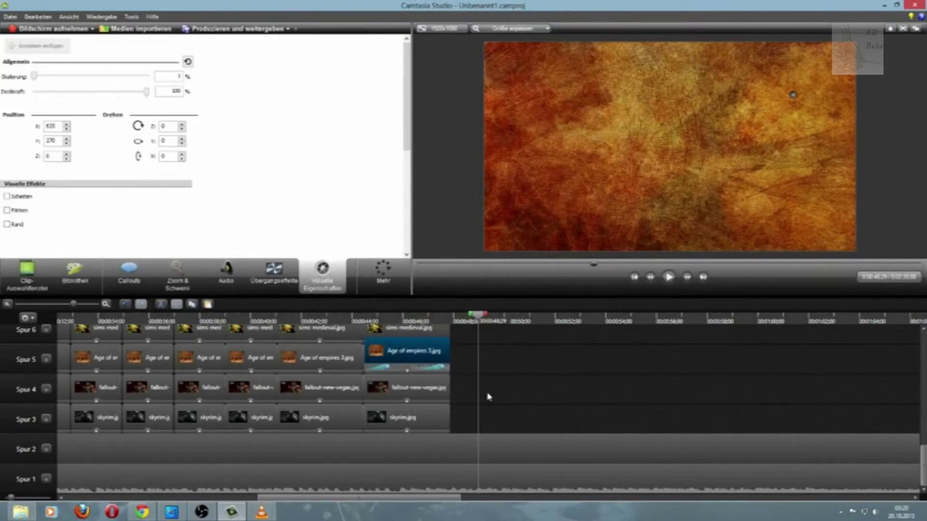
left_click_drag(479, 316, 362, 328)
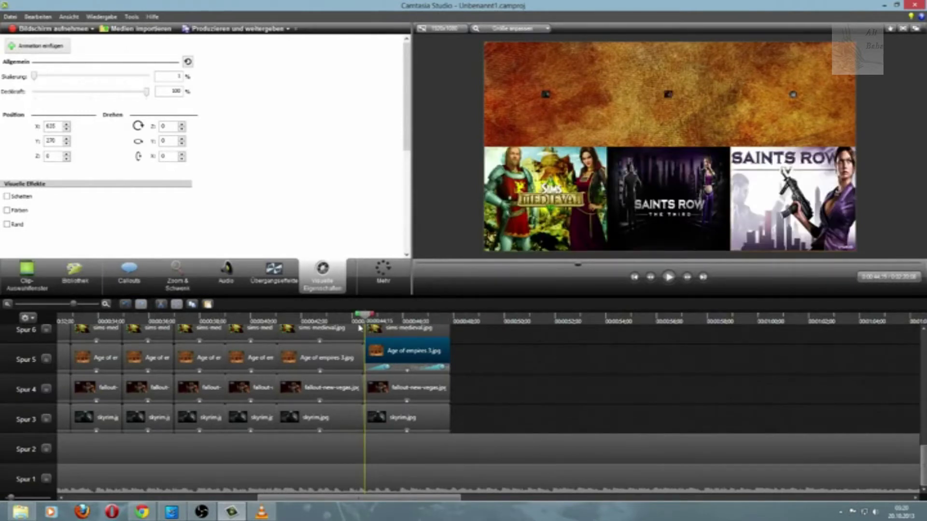
left_click_drag(370, 326, 406, 326)
left_click(508, 405)
Show the animations of the final saint_row_4.jpg clip and scrub back to where its shrinking begins
scroll(505, 405, "up", 1)
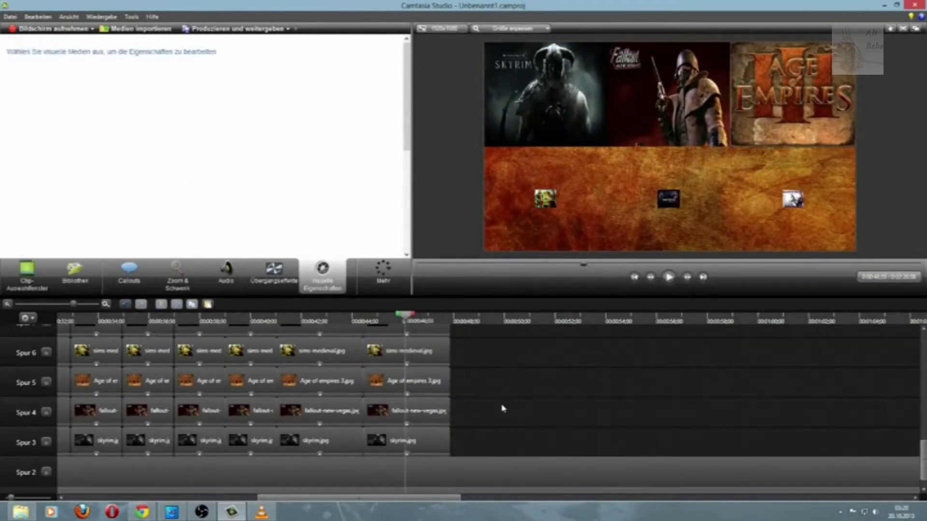
scroll(481, 410, "up", 2)
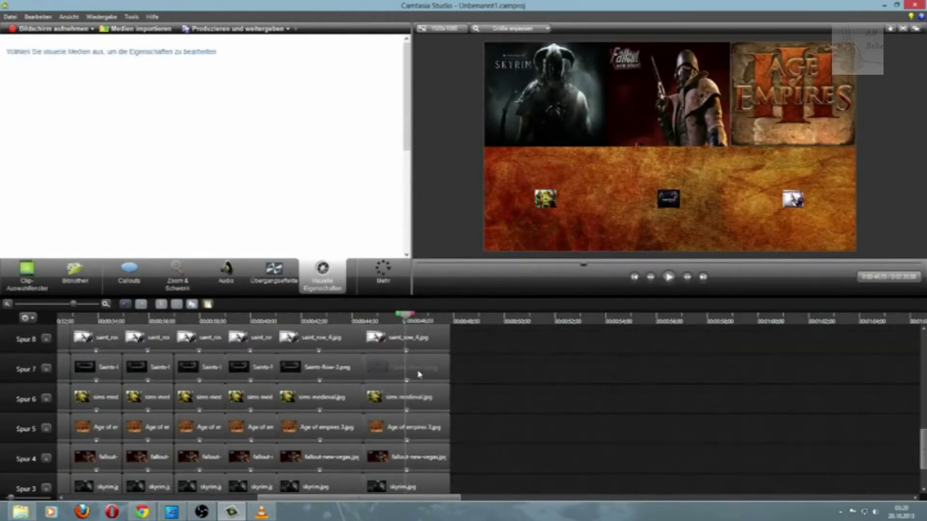
left_click(406, 345)
left_click(407, 351)
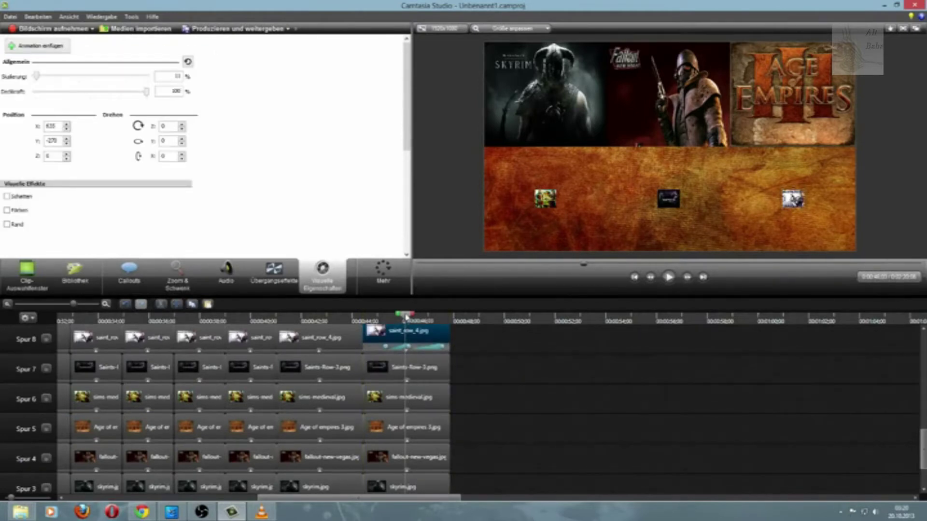
left_click_drag(407, 318, 390, 322)
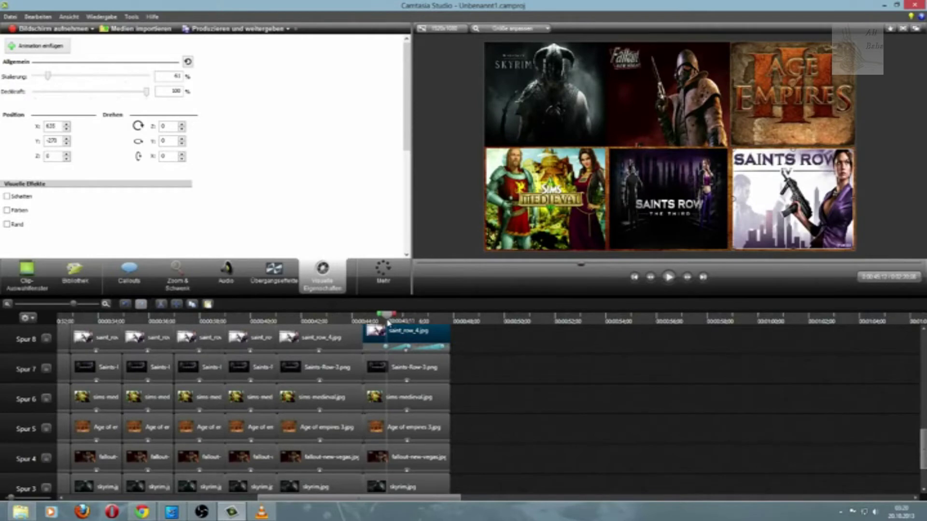
left_click_drag(389, 322, 389, 323)
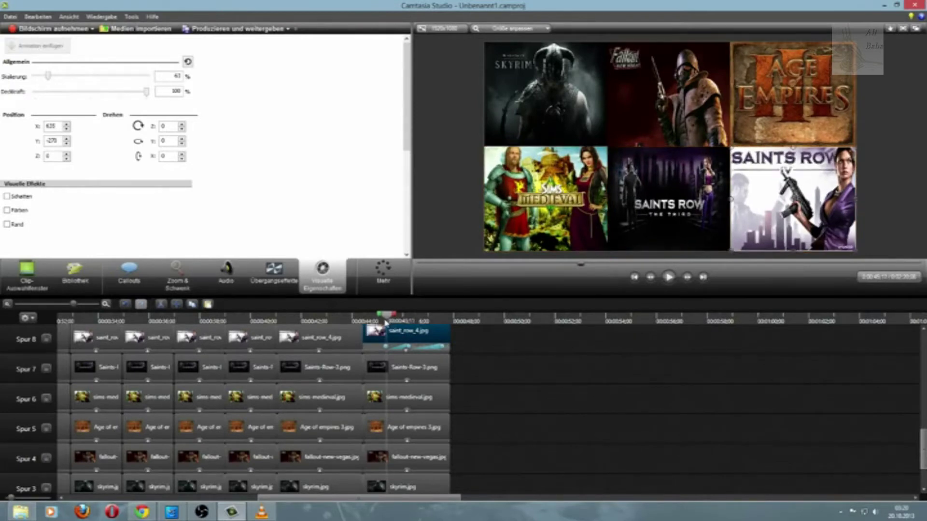
Compare the playhead position with the animations of the final Age of empires 3.jpg clip on track 5
left_click(396, 368)
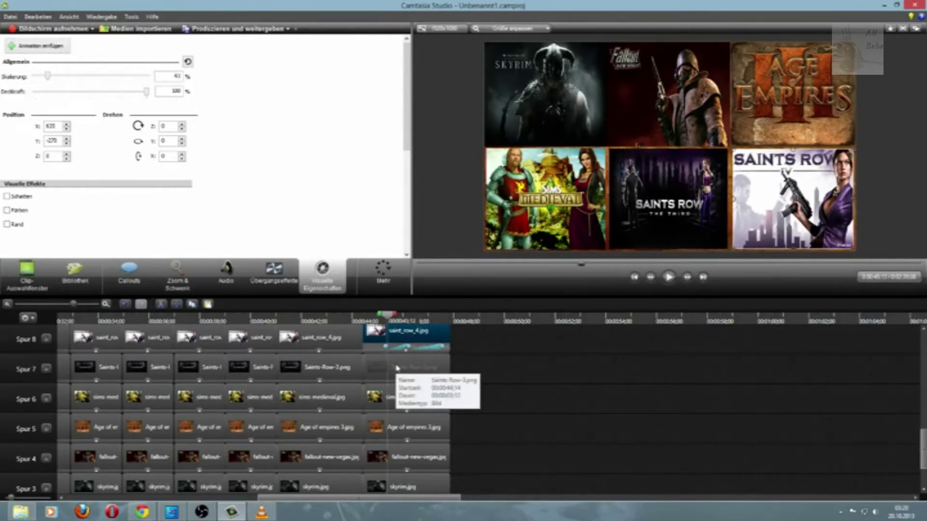
left_click(794, 145)
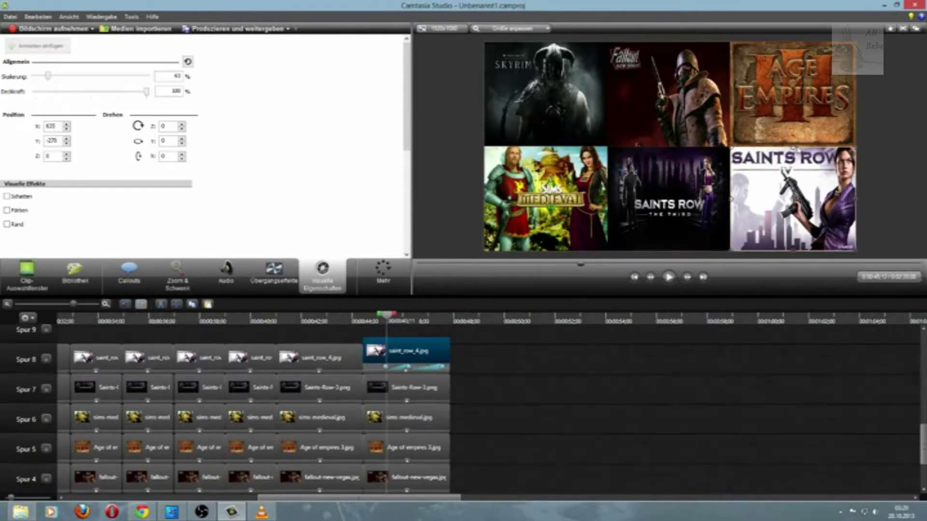
left_click(432, 454)
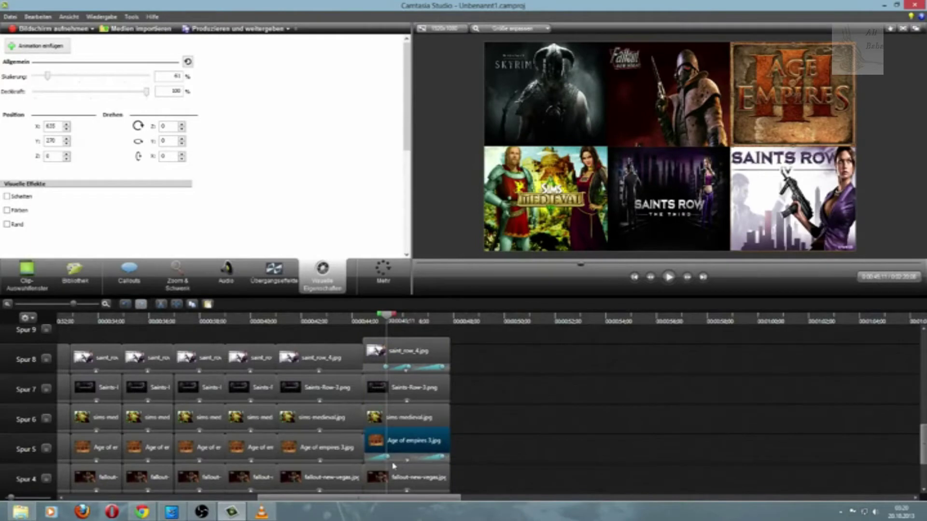
mouse_move(389, 460)
left_click_drag(389, 460, 388, 461)
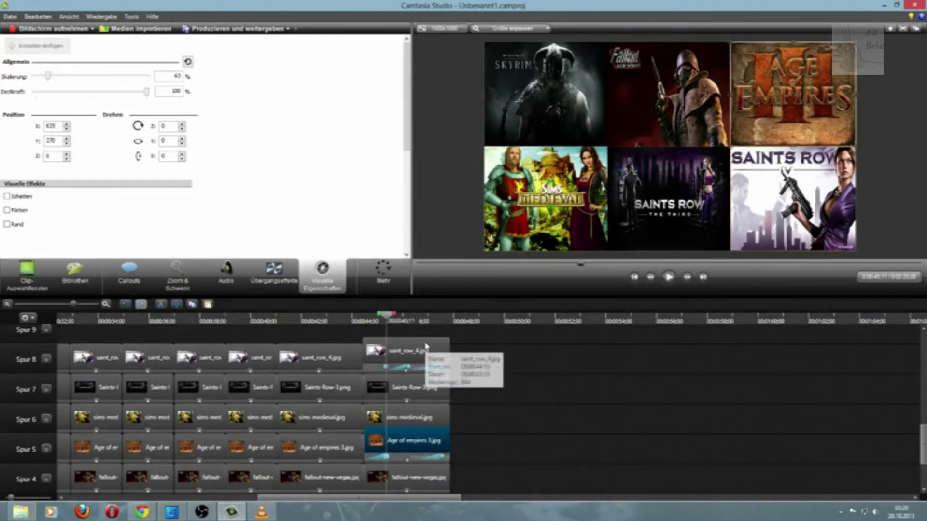
Select the timeline range from 0:00:45;11 to 0:00:47;19 across the final image clips
left_click_drag(396, 315, 454, 315)
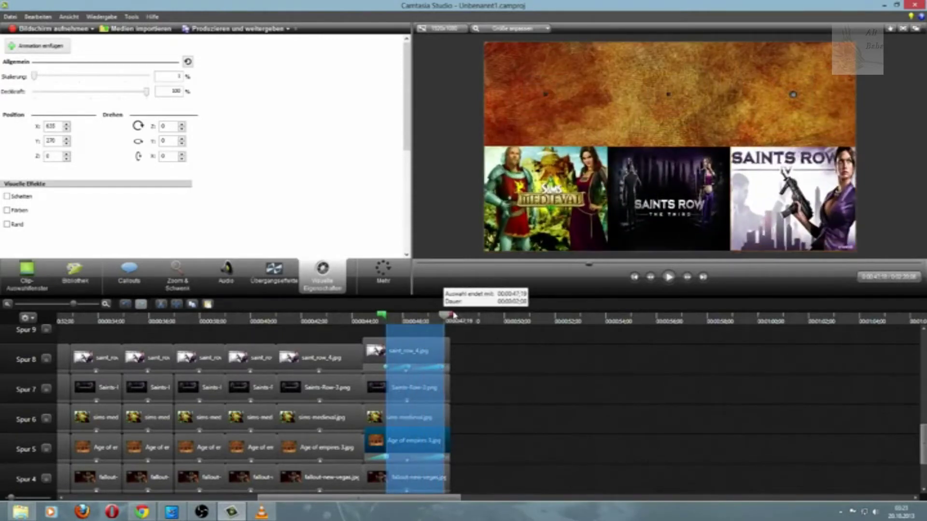
right_click(412, 348)
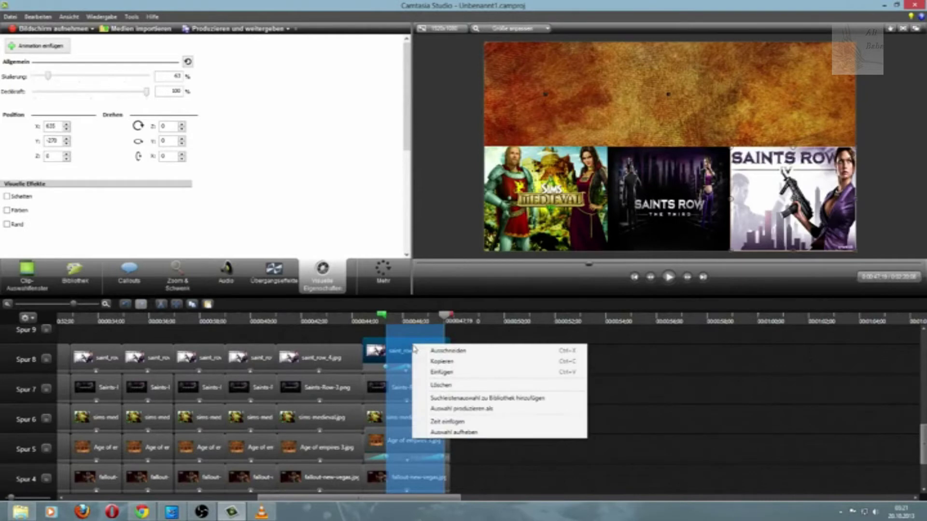
left_click(595, 460)
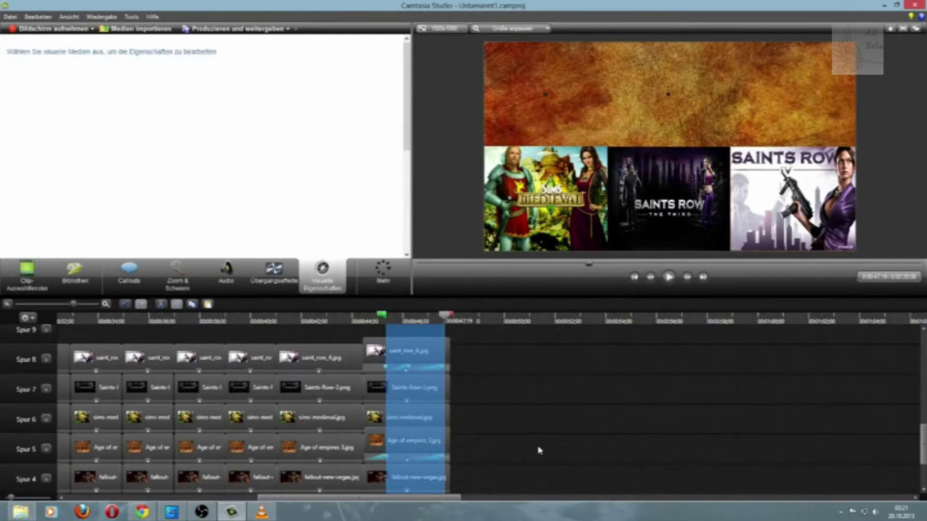
Copy the final clips within the selected time range and paste them onto the tracks above, starting at 0:00:47;19
scroll(539, 451, "down", 3)
left_click_drag(479, 447, 427, 344)
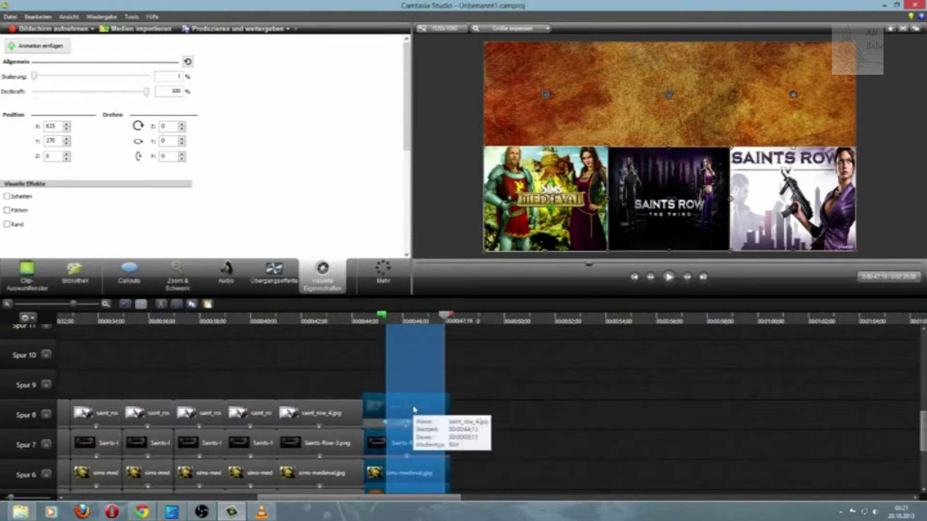
right_click(414, 405)
left_click(438, 337)
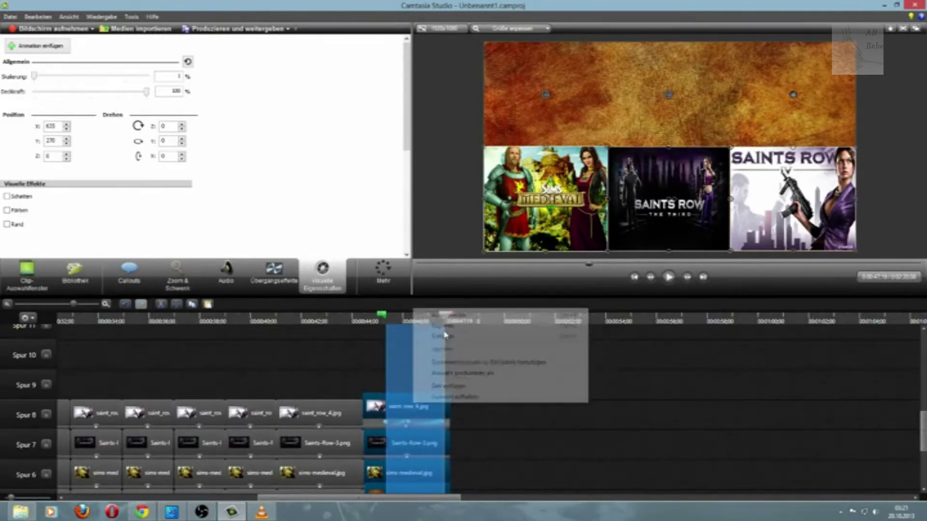
right_click(500, 419)
left_click(535, 320)
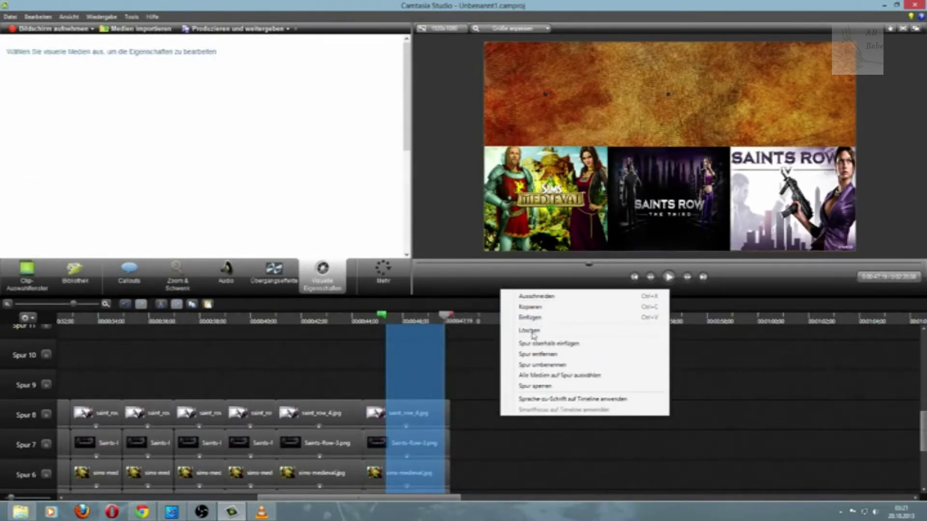
Try to delete the pasted 4.jpg background and audio clips from tracks 10 and 9
scroll(547, 441, "down", 4)
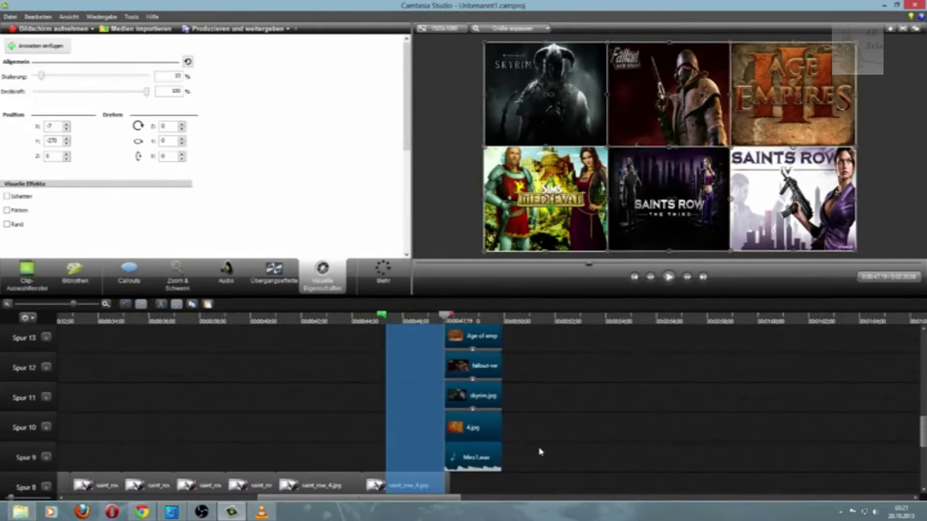
left_click(497, 459)
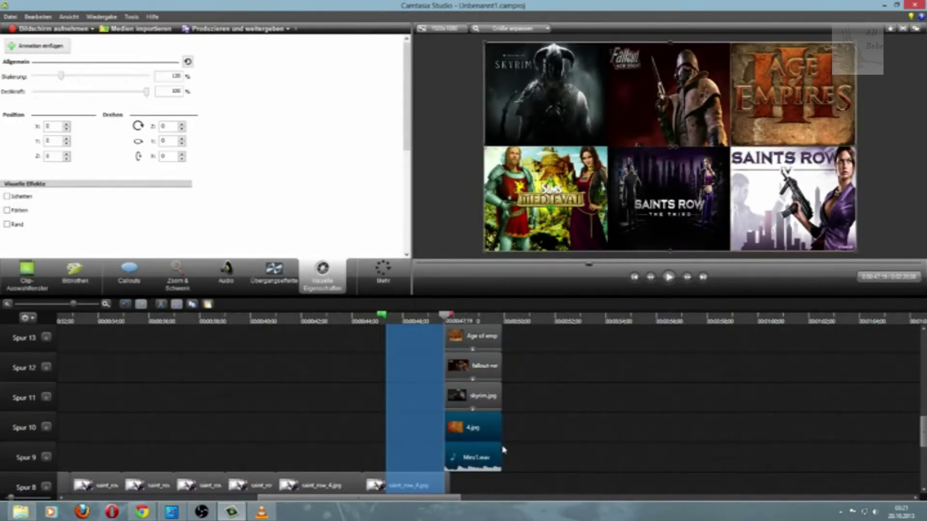
scroll(504, 450, "down", 1)
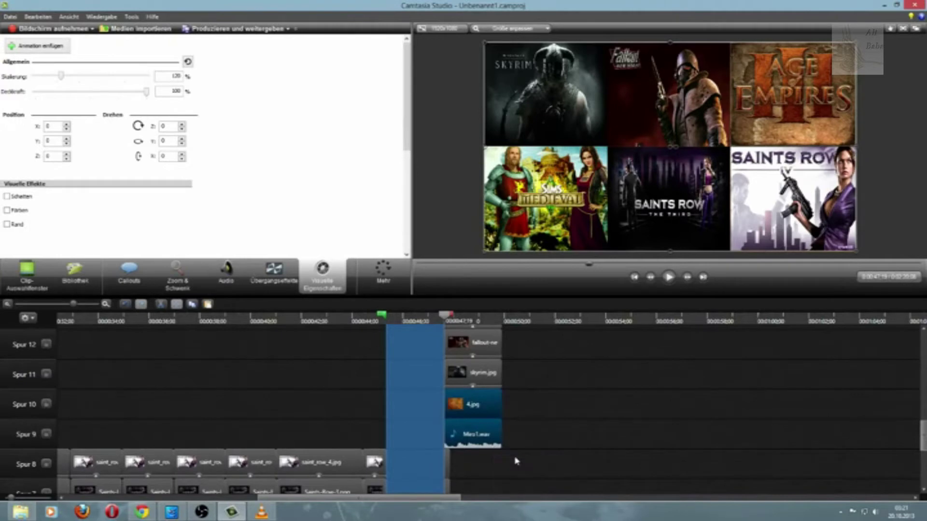
left_click(516, 460)
left_click(483, 419)
right_click(489, 428)
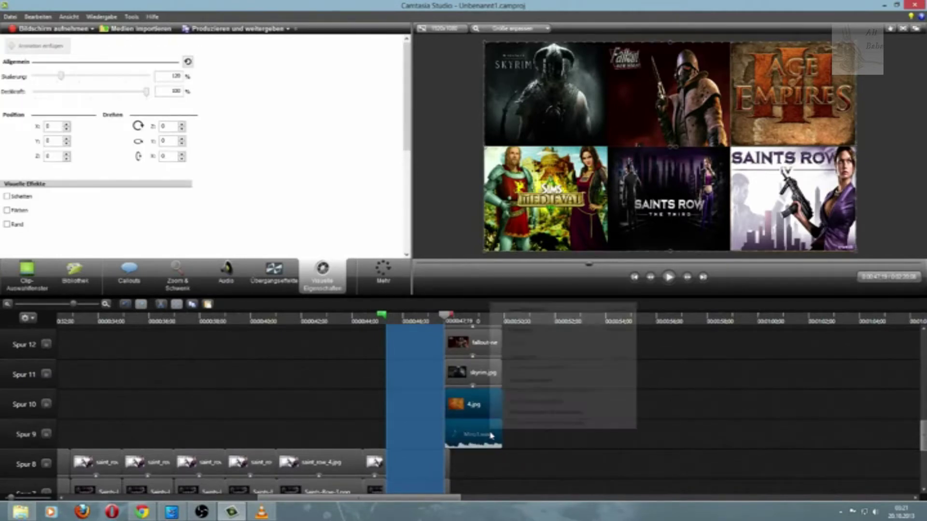
Shift the pasted 4.jpg and audio clips along tracks 10 and 9, and undo the edits back to the restored time range
left_click(520, 465)
left_click_drag(471, 425, 537, 441)
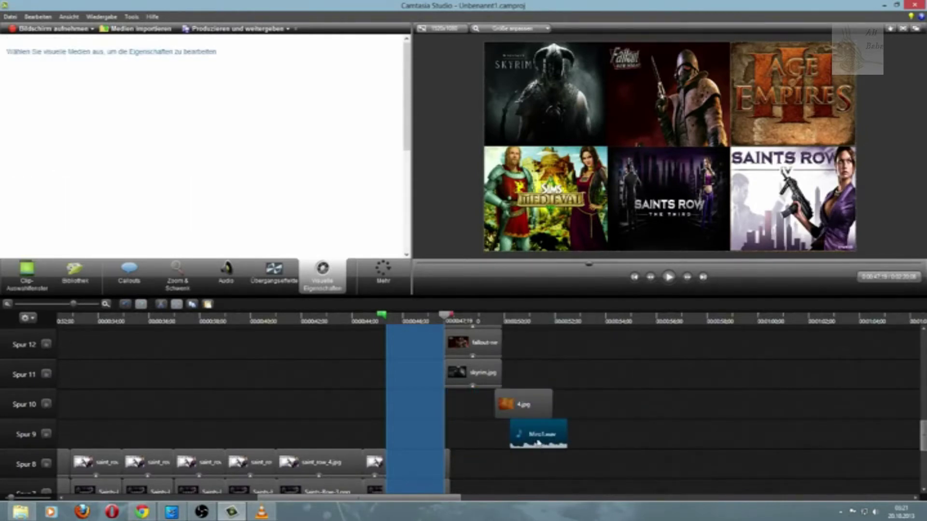
left_click(523, 408)
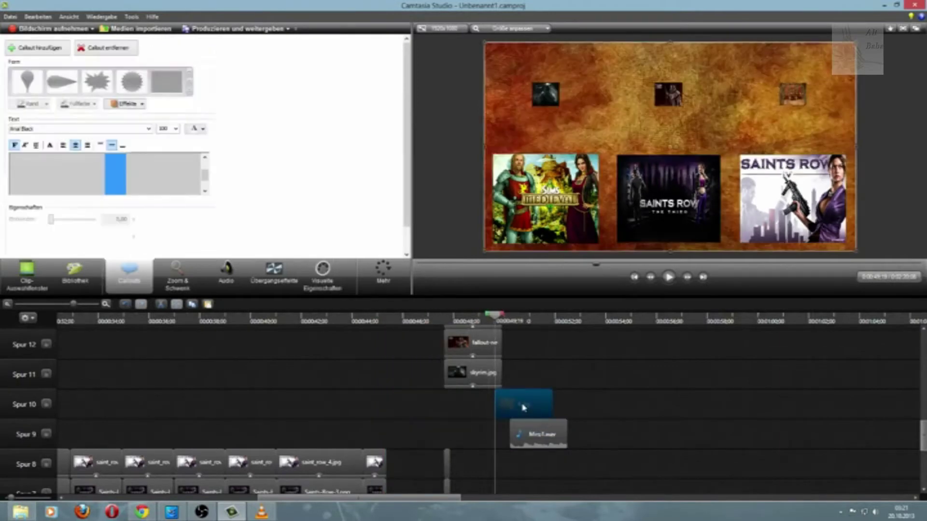
left_click(473, 458)
scroll(472, 461, "down", 5)
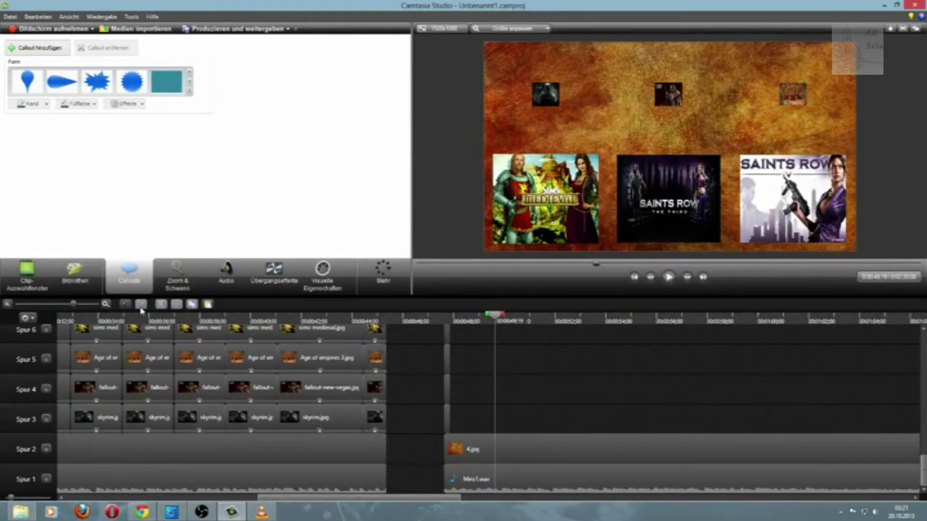
left_click(125, 305)
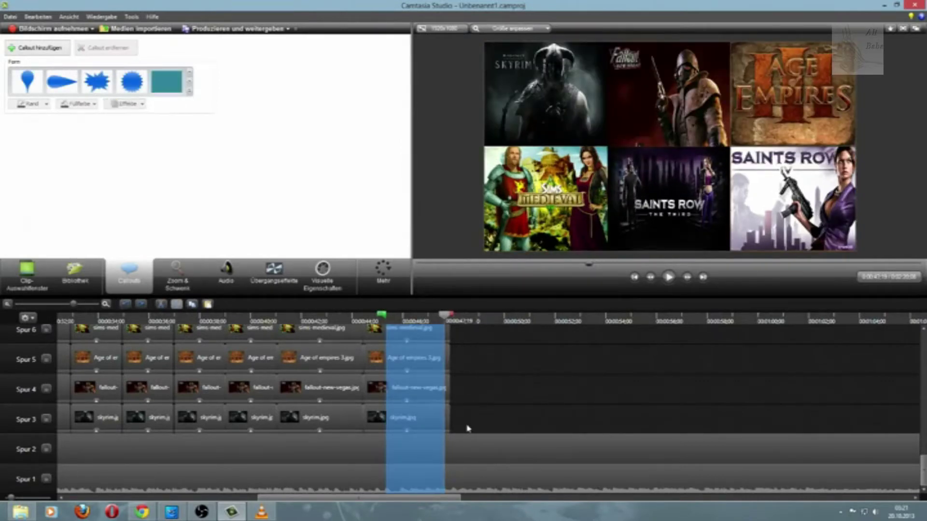
Try again to delete the pasted 4.jpg and audio clips while the time range is selected, and undo the deletion
left_click_drag(443, 424, 415, 478)
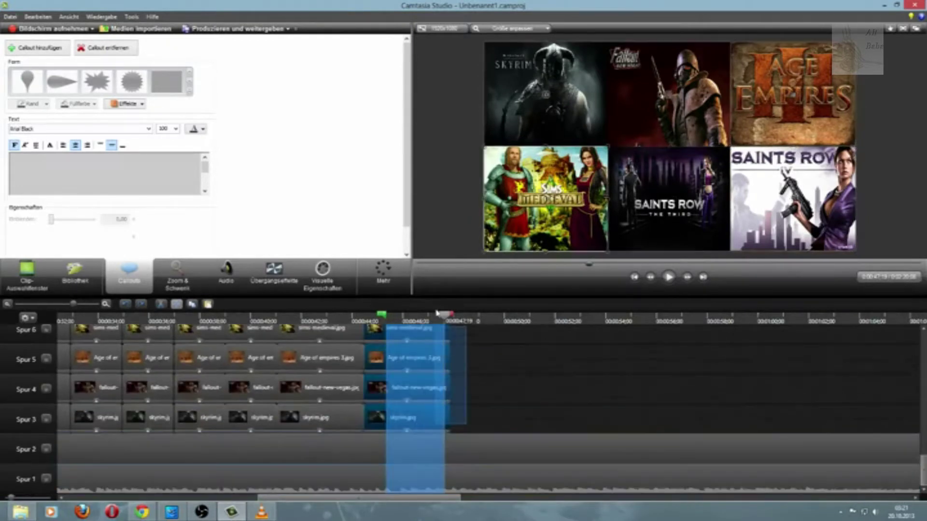
scroll(595, 415, "down", 3)
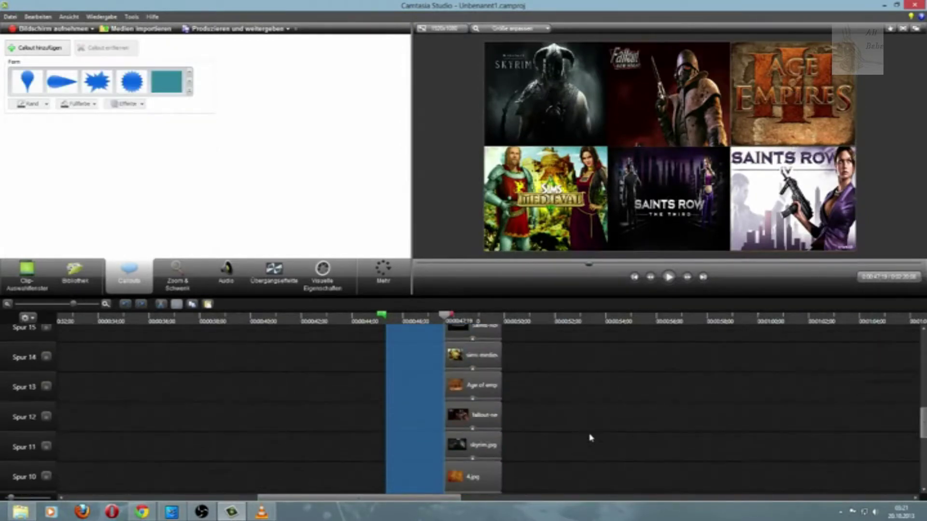
scroll(560, 446, "down", 2)
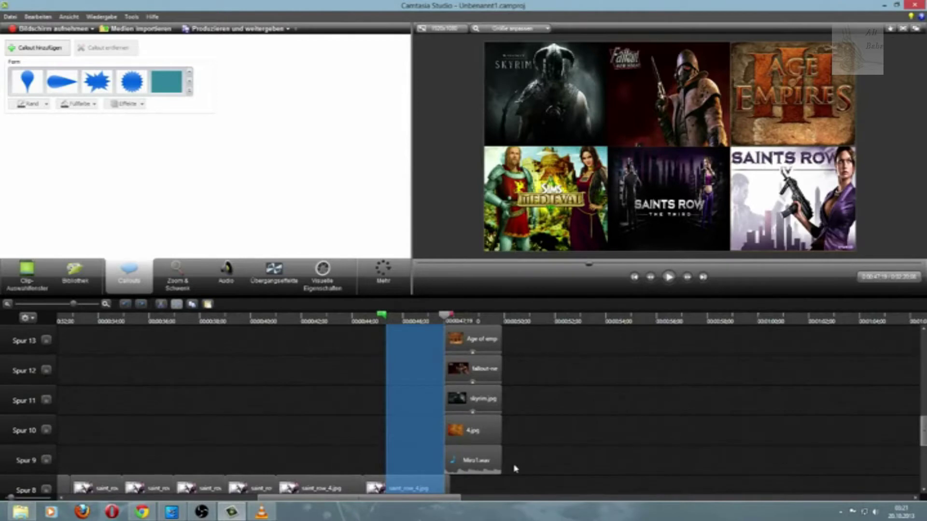
left_click_drag(516, 468, 492, 437)
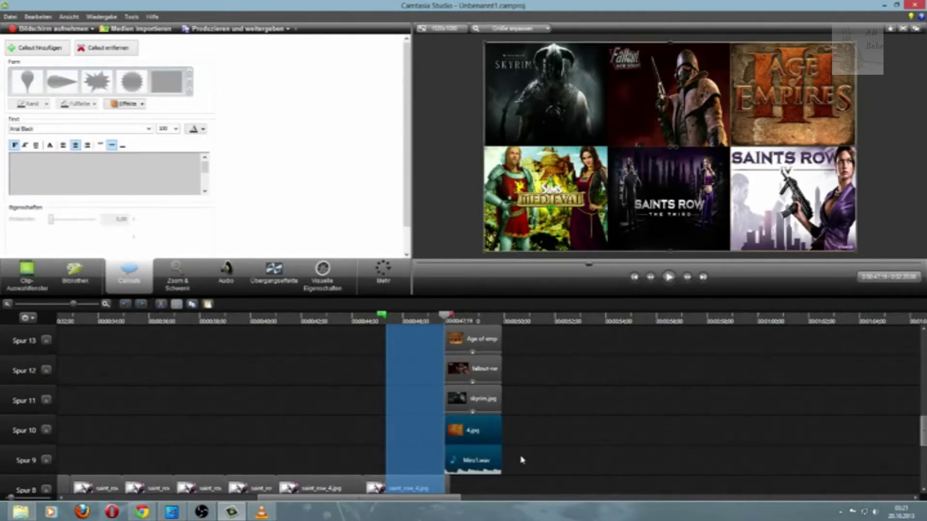
key("Delete")
scroll(526, 451, "down", 3)
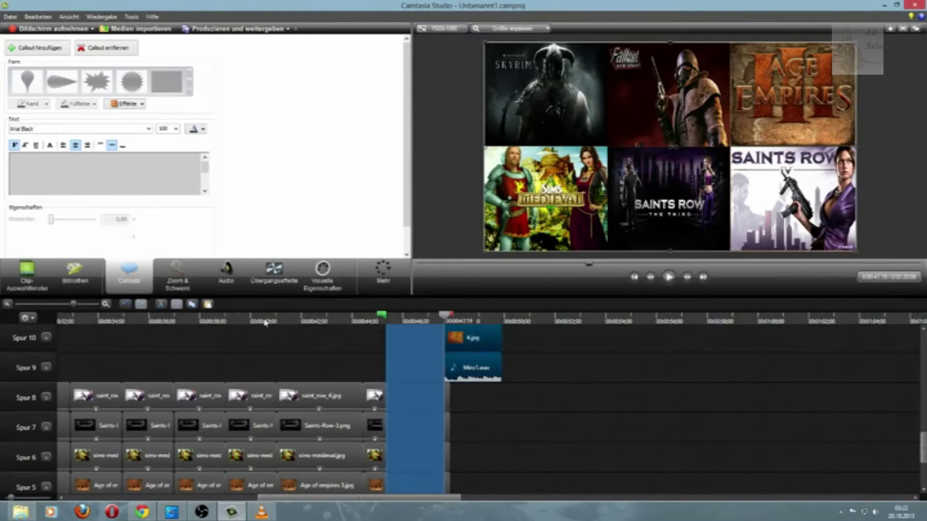
left_click(127, 306)
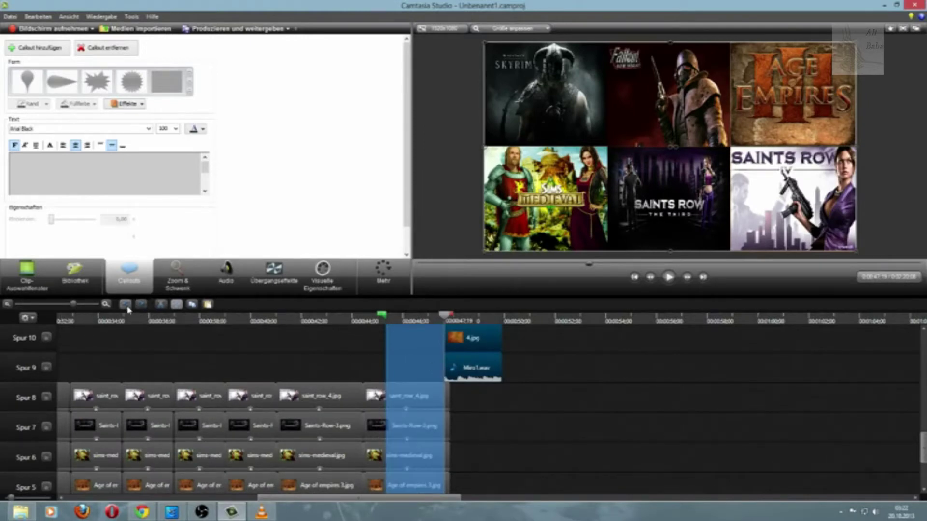
Clear the time range by moving the playhead to about 0:00:52, and delete the pasted 4.jpg and audio clips
left_click(565, 432)
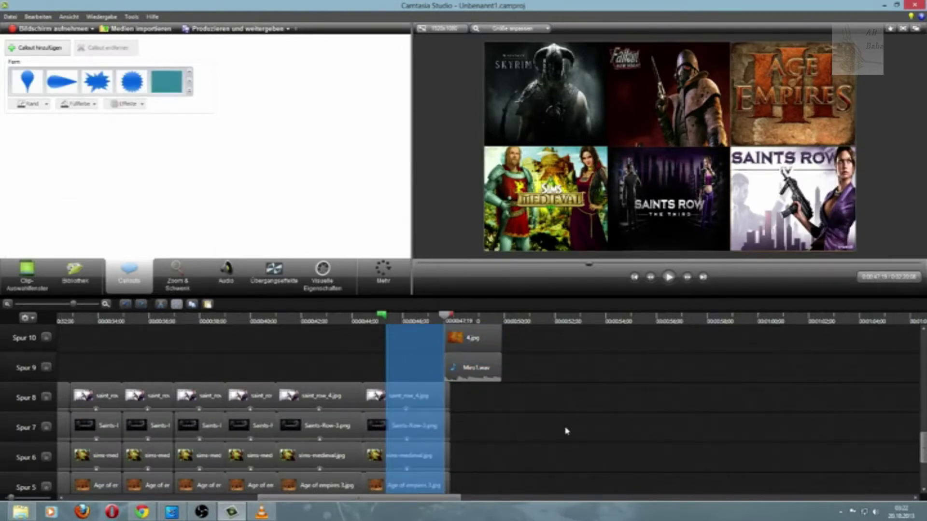
left_click(486, 316)
left_click_drag(481, 316, 563, 322)
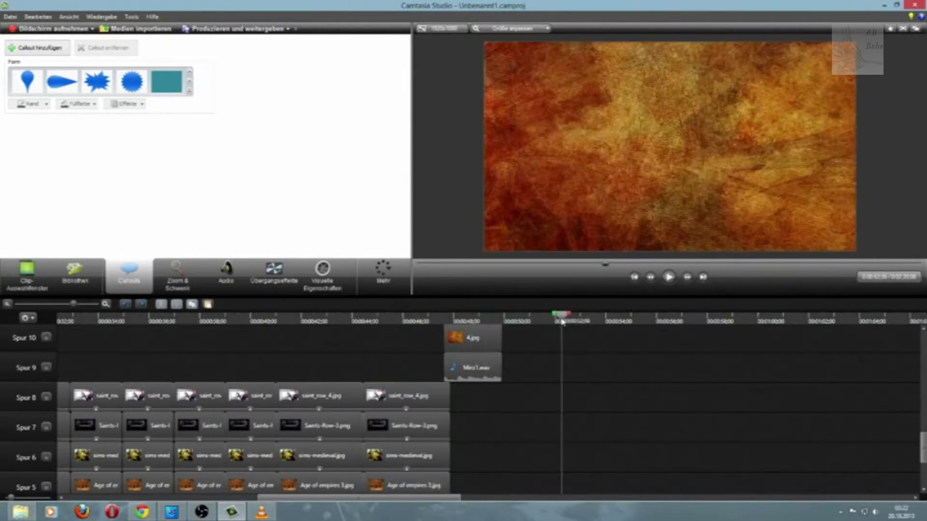
left_click(500, 373)
left_click(507, 389)
Move the six shortened image clips from tracks 11–16 to tracks 3–8 behind the existing clips, and copy them
scroll(503, 409, "up", 1)
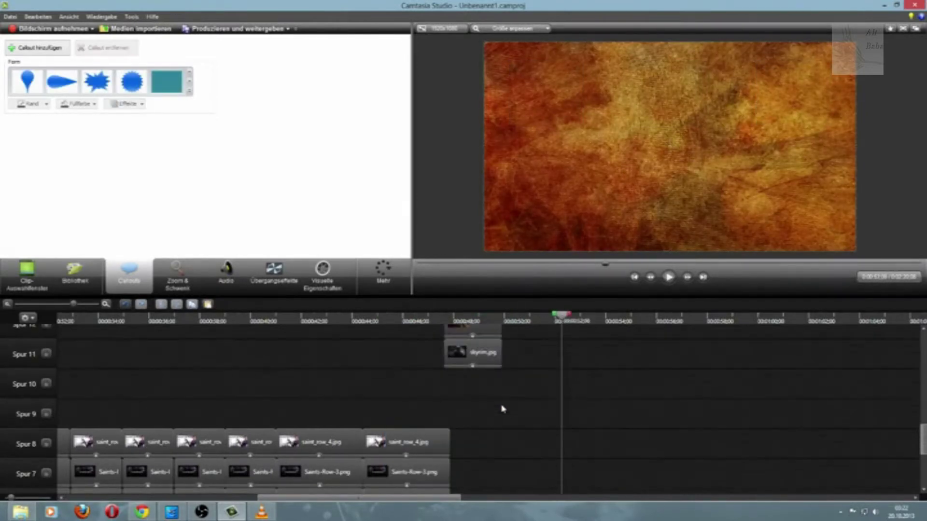
scroll(501, 428, "up", 2)
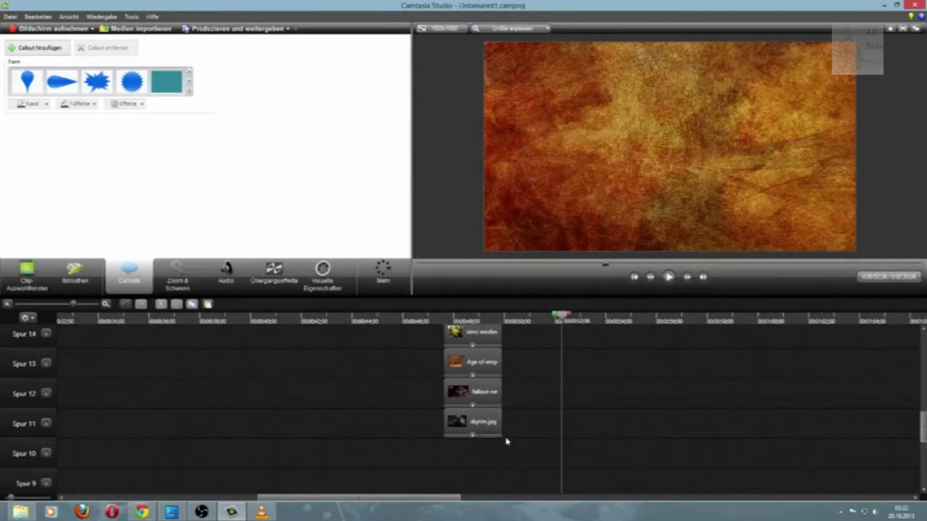
key("ctrl+a")
scroll(517, 459, "up", 4)
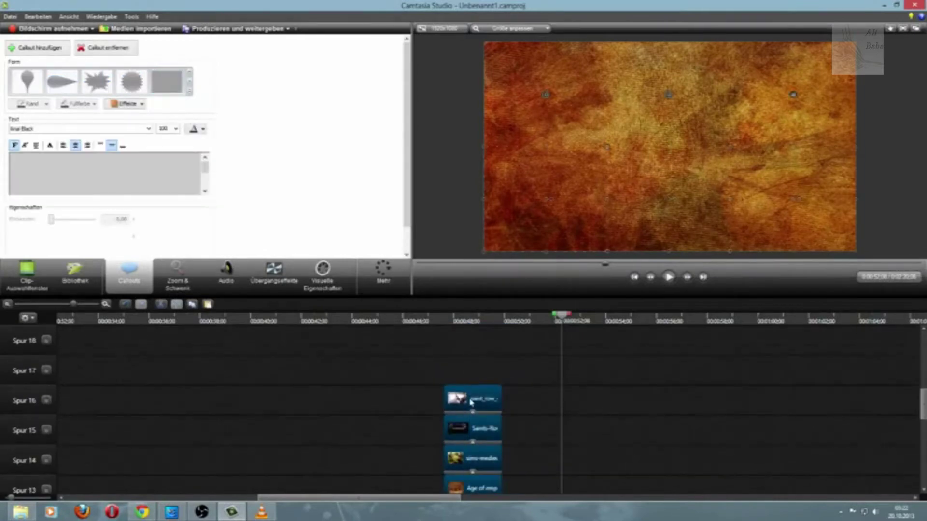
left_click_drag(520, 482, 477, 442)
right_click(475, 414)
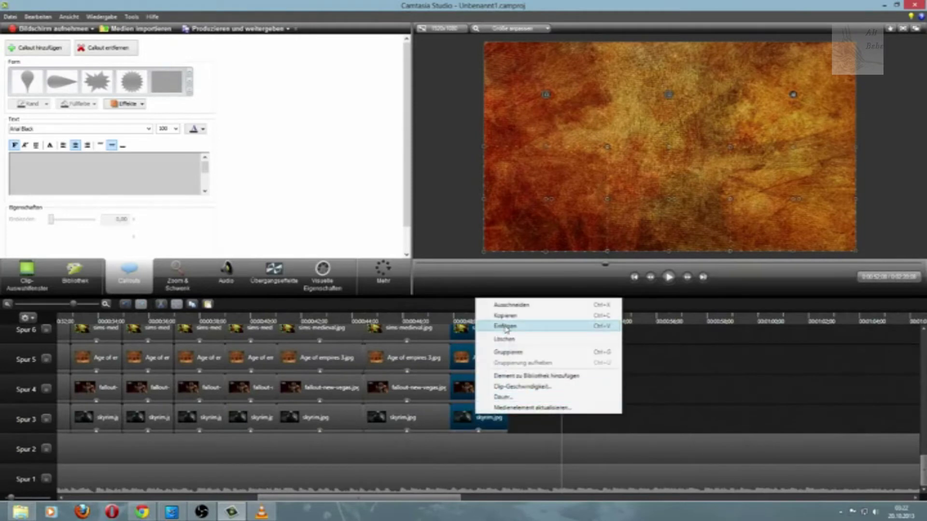
left_click(505, 316)
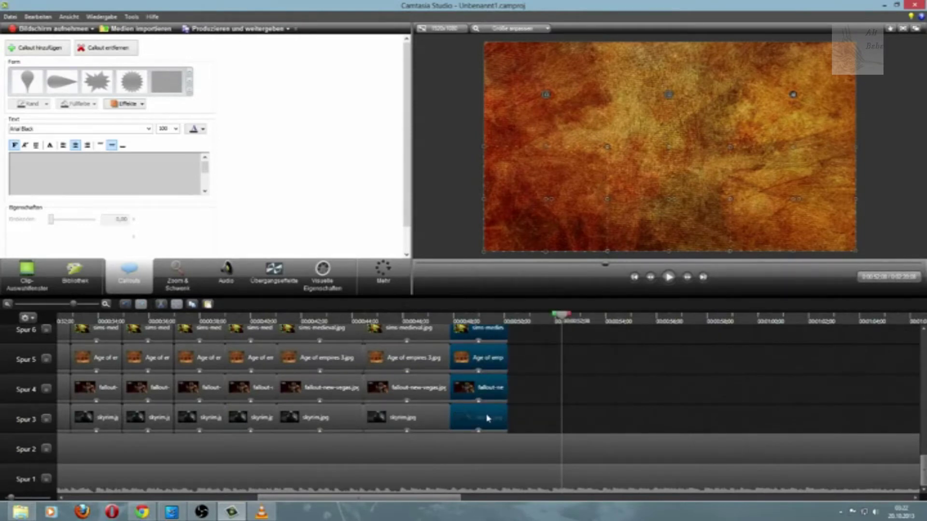
Shift the six short clips further along the timeline and delete the longer image clips before them on tracks 3–8
left_click_drag(486, 416, 537, 421)
left_click_drag(471, 431, 413, 396)
key("Delete")
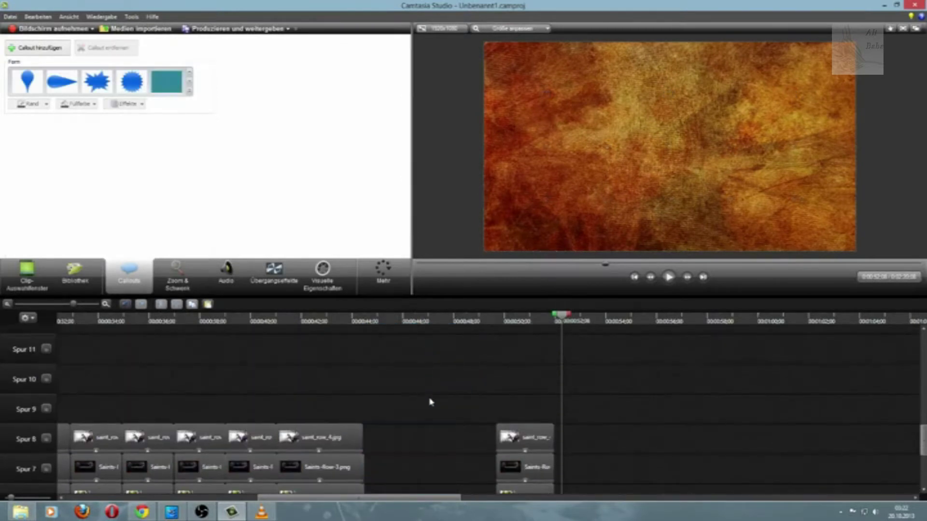
Move the six short image clips on tracks 3–8 back against the preceding clips to close the gap
scroll(424, 398, "down", 4)
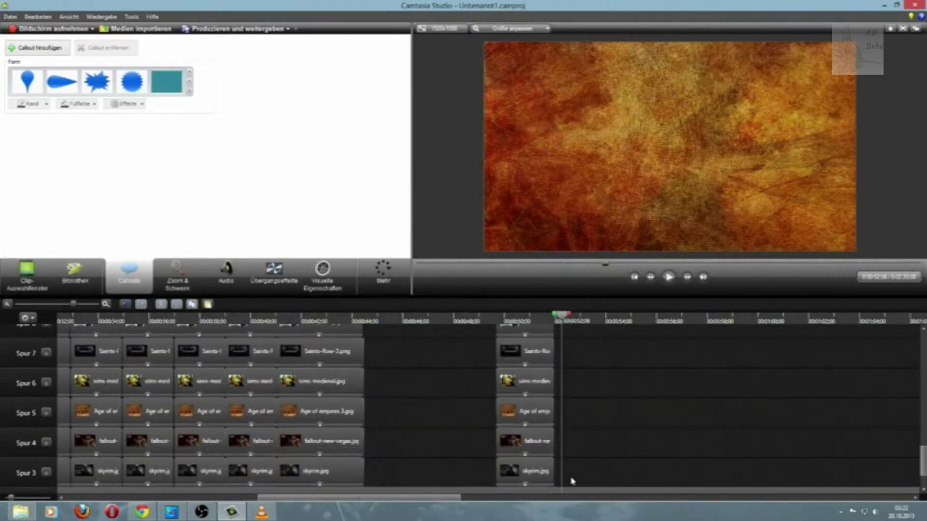
left_click_drag(572, 481, 358, 423)
scroll(527, 459, "down", 4)
Paste the six copied image clips onto tracks 3–8 at the playhead, at about 0:00:52
left_click(437, 426)
right_click(460, 418)
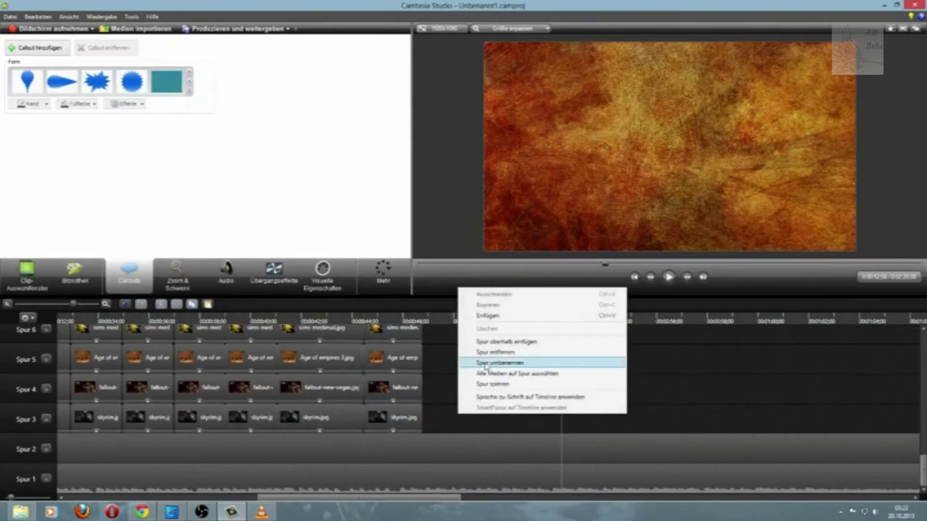
left_click(489, 317)
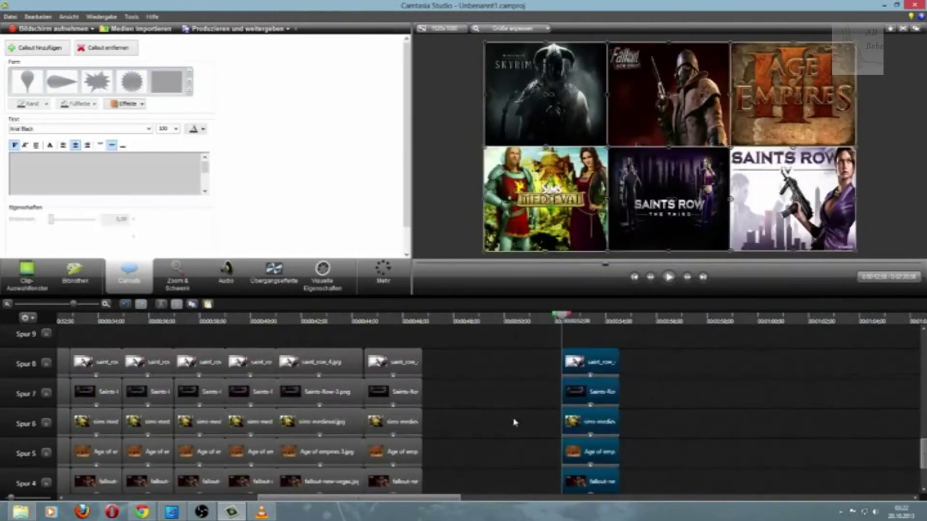
Paste another set of the six short image clips and move it onto tracks 3–8 directly behind the existing clips
right_click(495, 440)
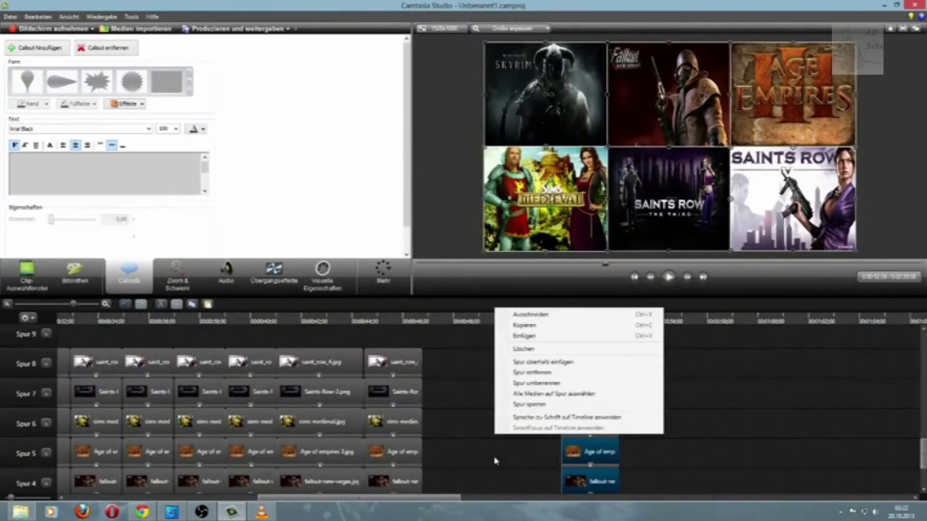
left_click(524, 335)
scroll(526, 398, "down", 3)
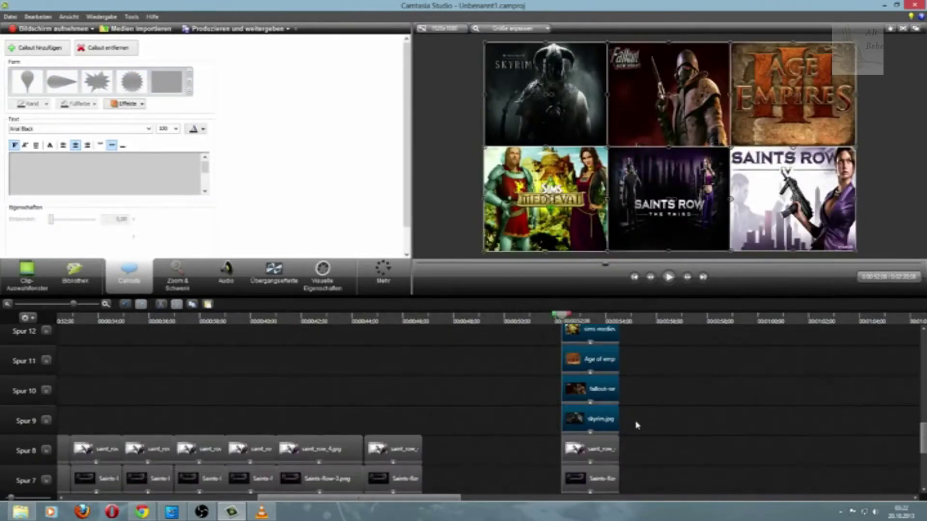
left_click_drag(575, 419, 436, 425)
Move the six short image clips at about 0:00:52 on tracks 3–8 back against the preceding clips
left_click_drag(649, 429, 560, 403)
scroll(662, 431, "down", 2)
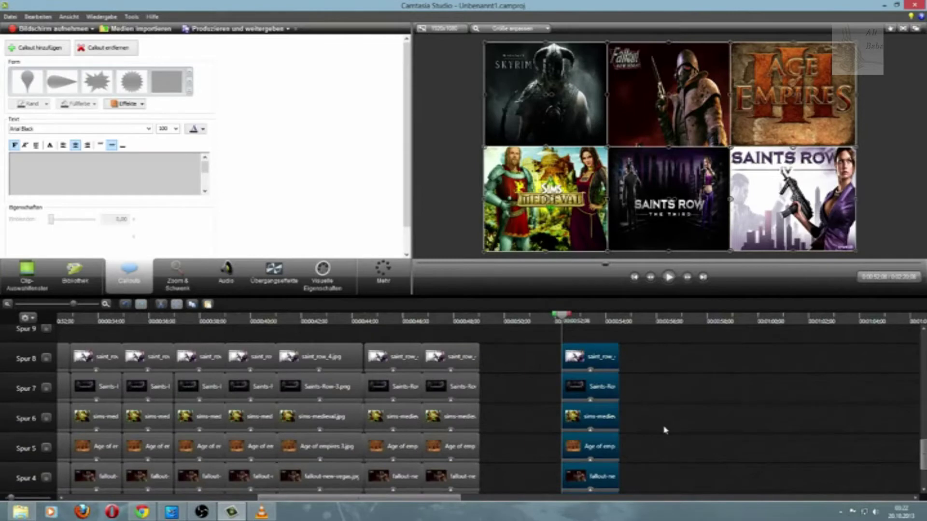
scroll(664, 431, "down", 3)
left_click_drag(601, 425, 519, 425)
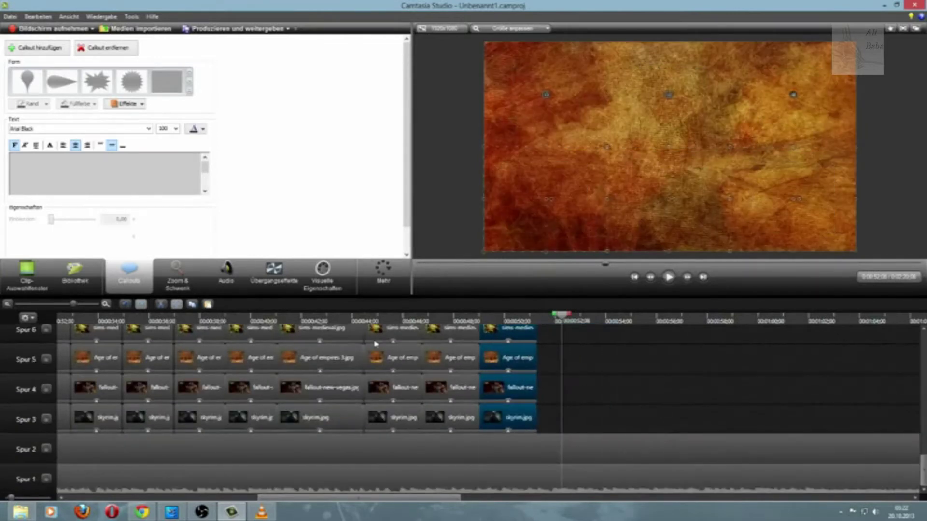
Play back the repeated clips from about 0:00:43, and look at the animation view of the last Age of Empires clip on track 5
left_click(338, 322)
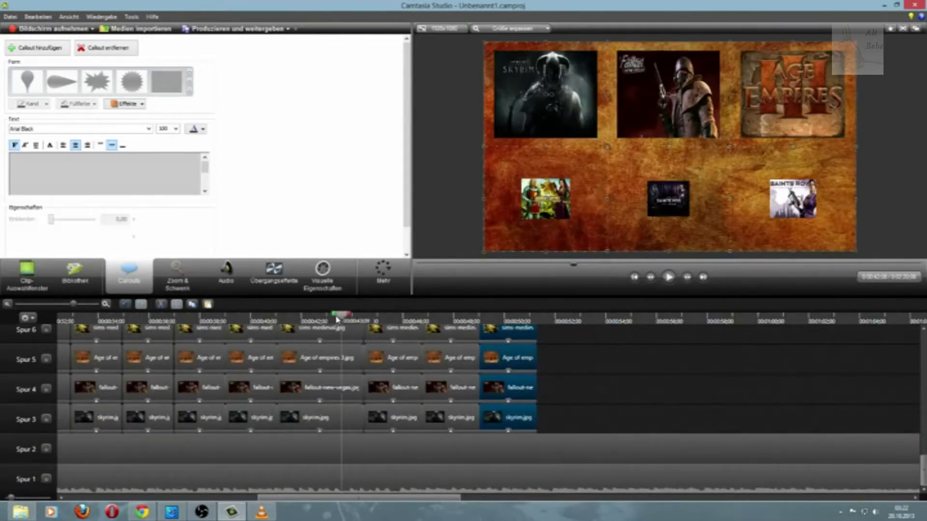
left_click(671, 280)
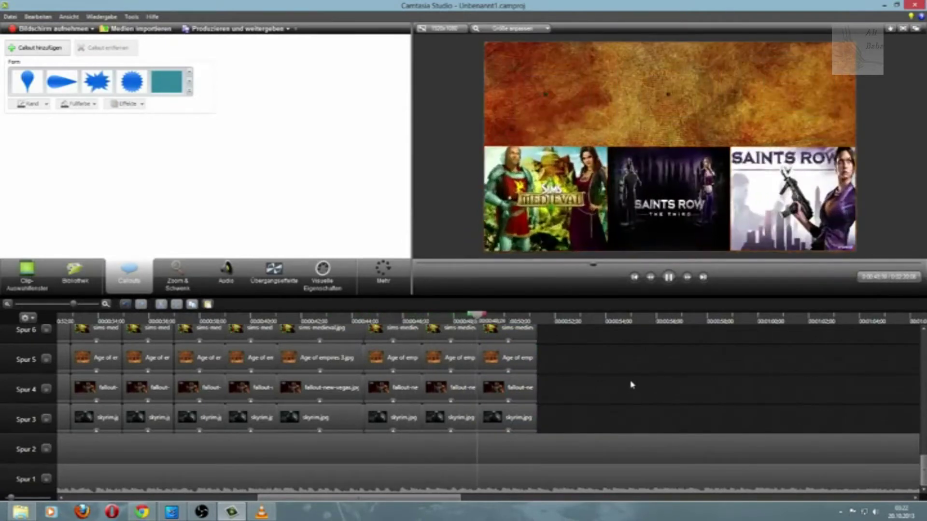
left_click(669, 278)
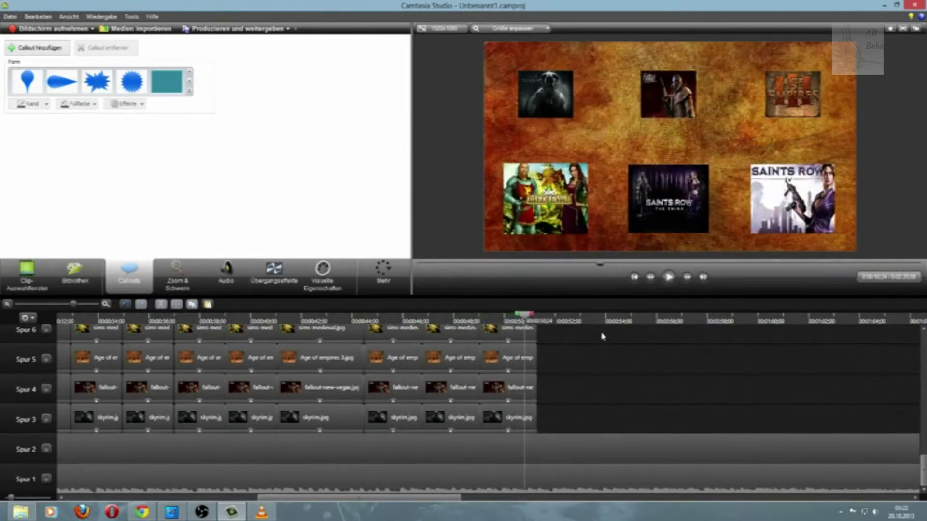
left_click(510, 368)
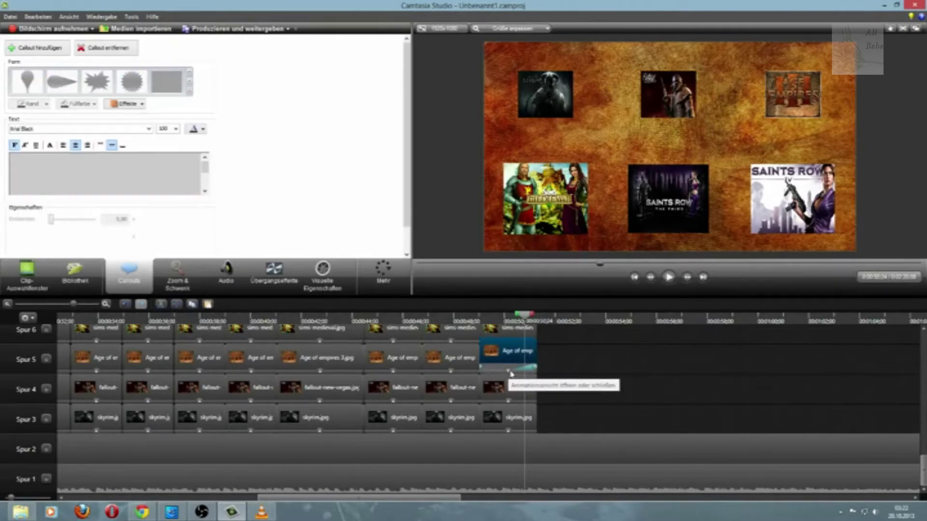
left_click(508, 343)
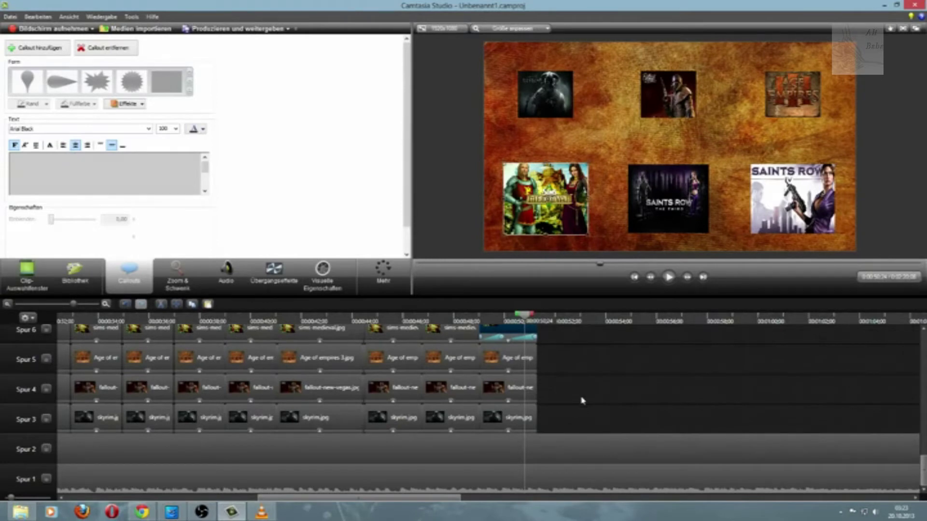
Check the end edges of the long clips on tracks 8 and 6 where they meet the short clips
scroll(582, 401, "up", 4)
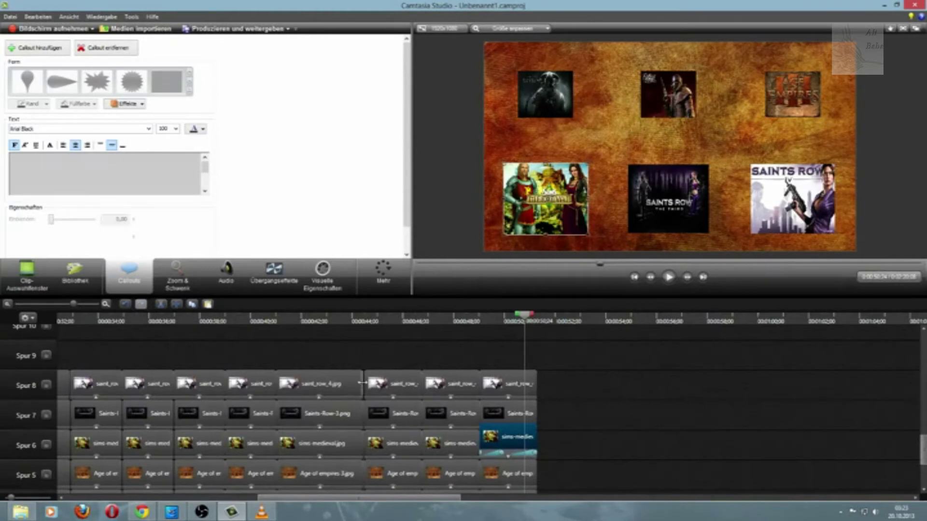
left_click(364, 385)
left_click(358, 386)
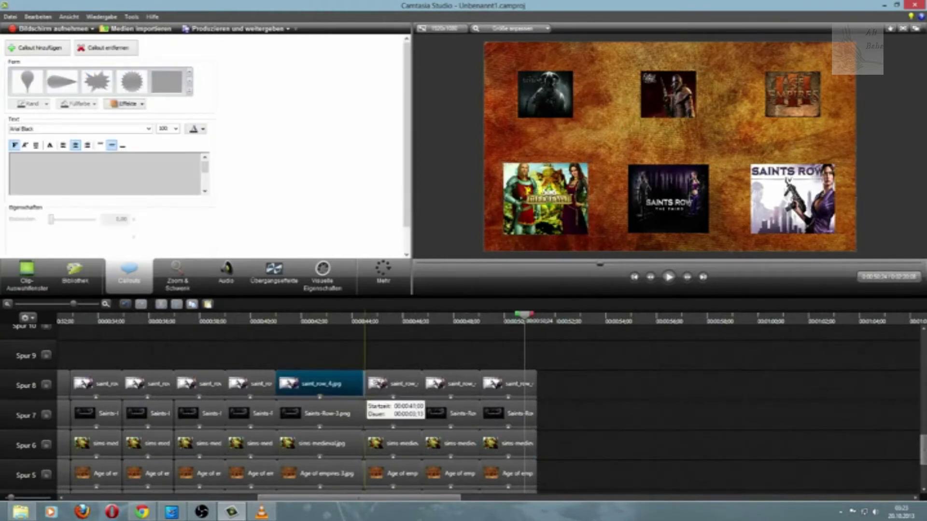
left_click(645, 409)
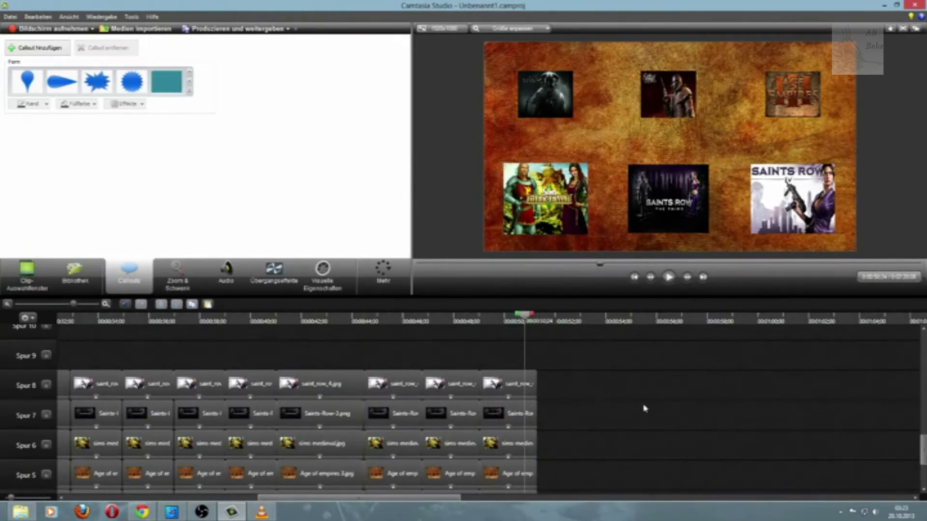
scroll(645, 409, "down", 2)
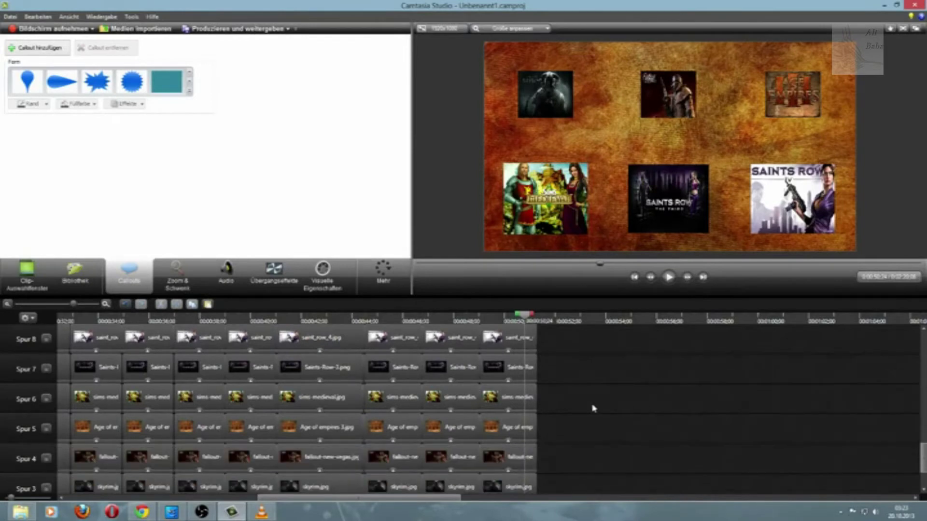
left_click(360, 397)
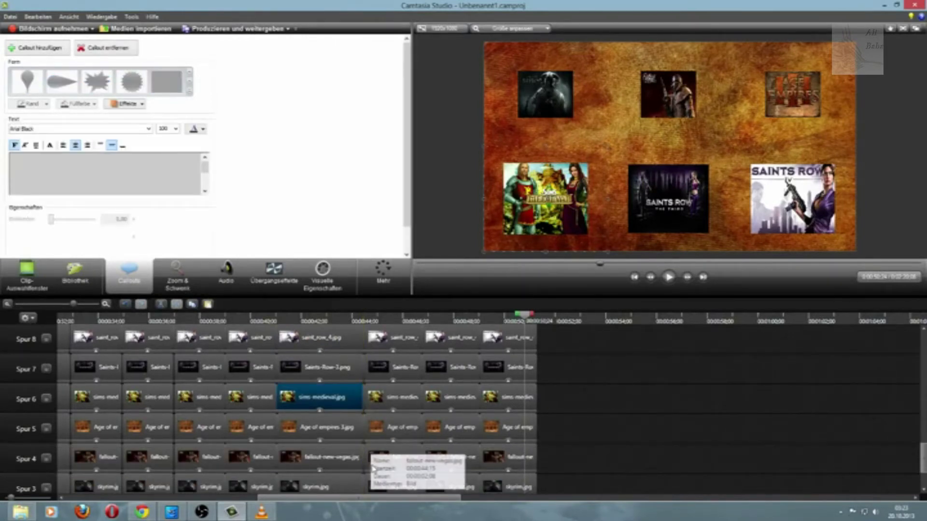
Try to adjust the start edges of the first short Skyrim and Fallout clips on tracks 3 and 4 against the long clips
scroll(370, 424, "down", 3)
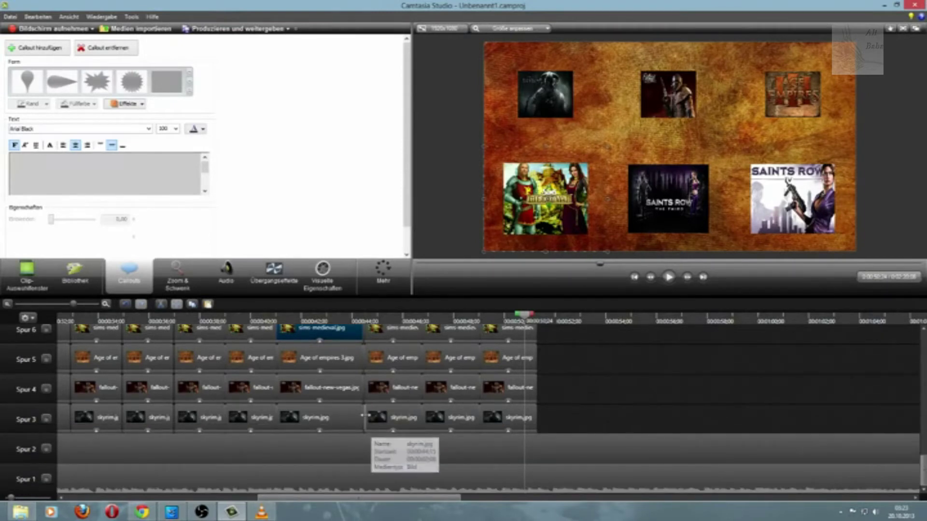
left_click(373, 426)
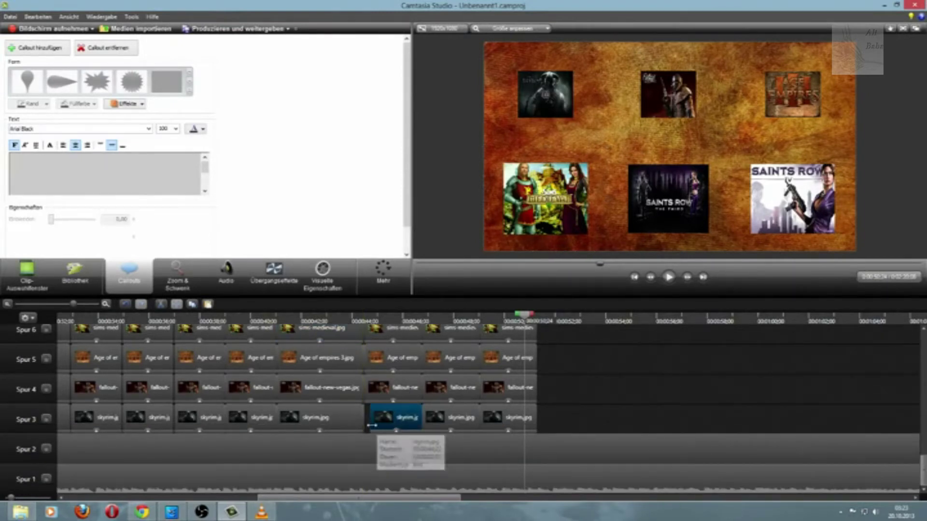
left_click_drag(377, 427, 372, 427)
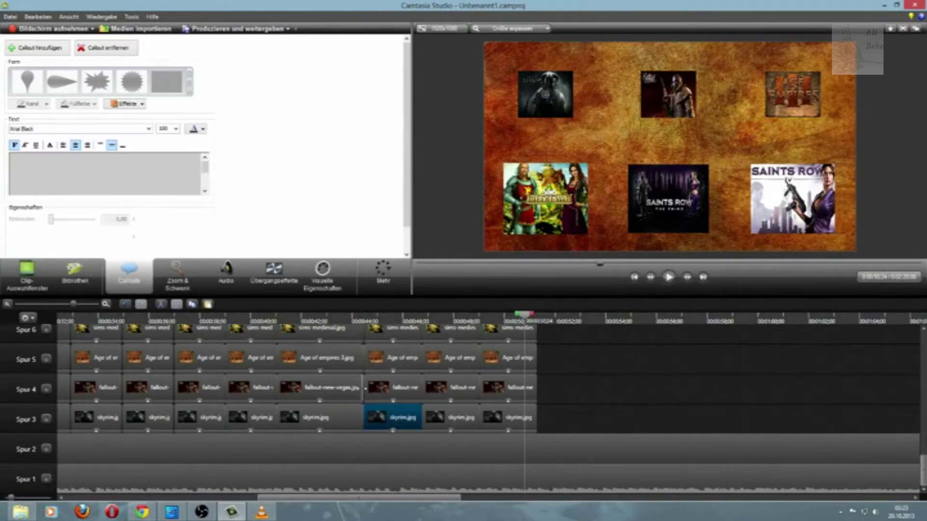
left_click(360, 390)
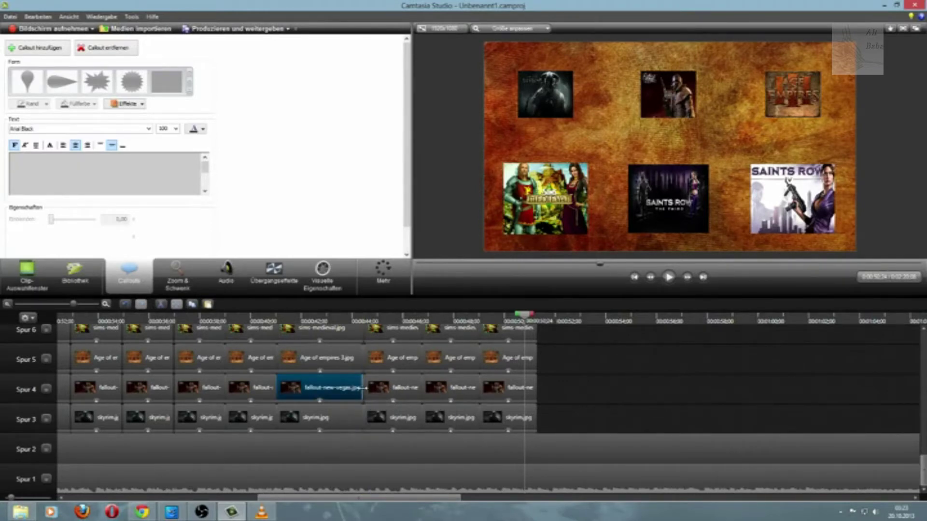
left_click(365, 387)
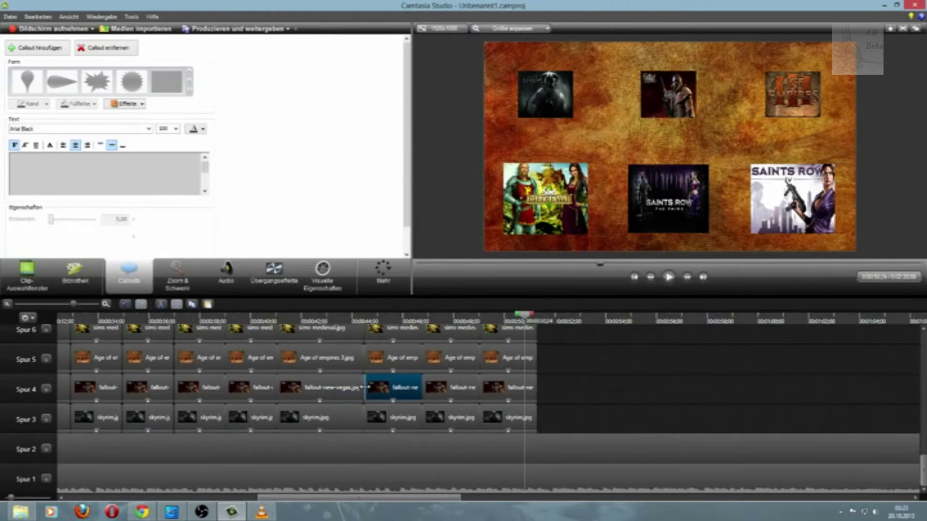
left_click(366, 387)
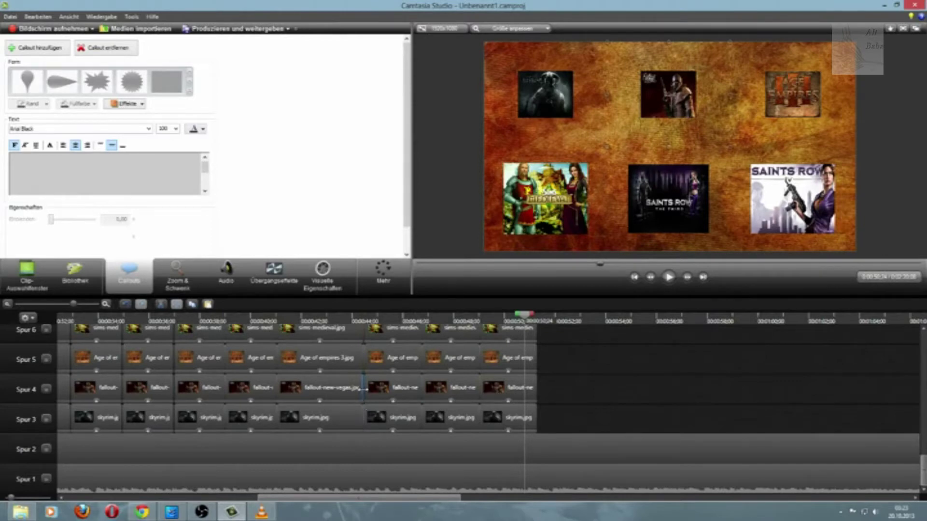
left_click(381, 389)
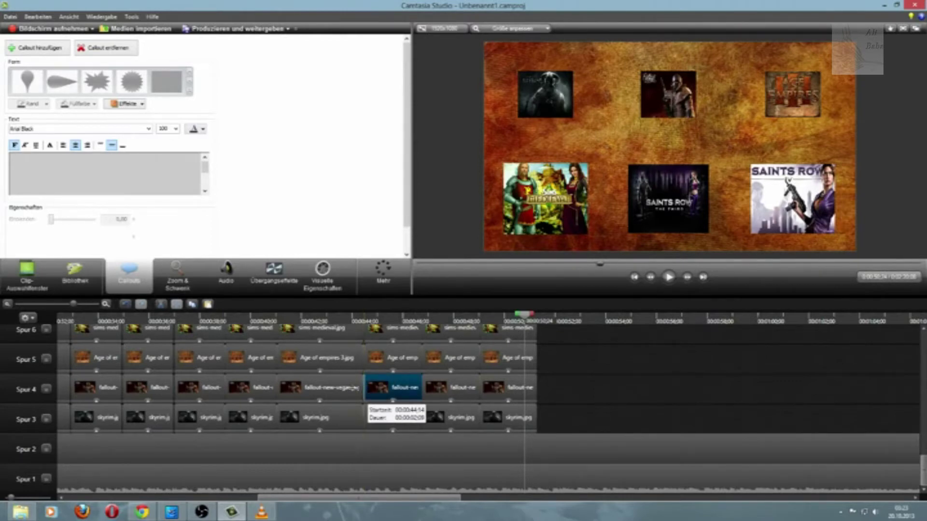
left_click(601, 404)
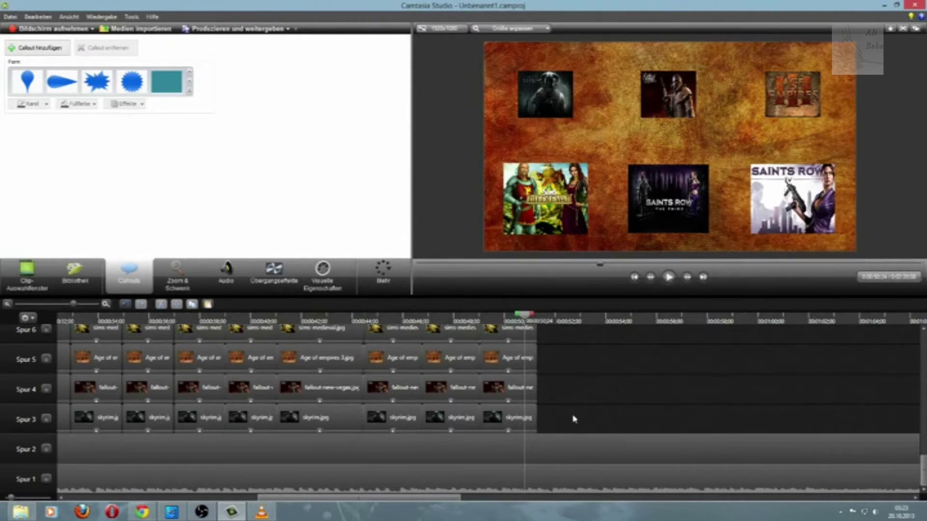
Scrub across the joint between the long and short clips up to about 0:00:46 to check the image motion
scroll(574, 419, "up", 2)
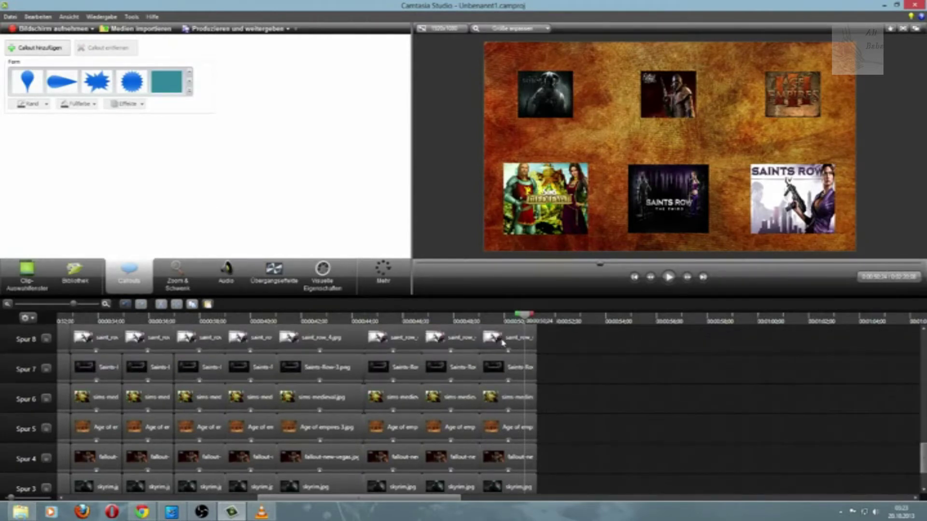
left_click(369, 319)
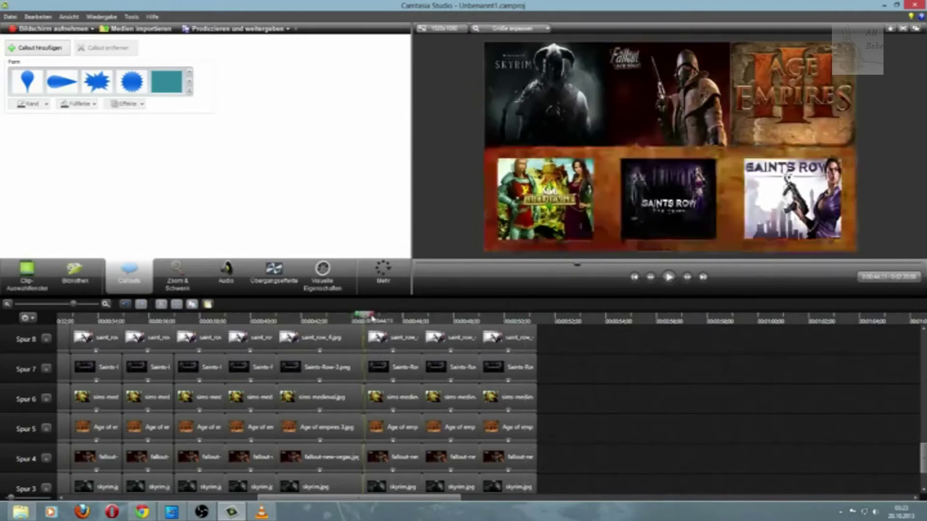
left_click_drag(371, 319, 405, 332)
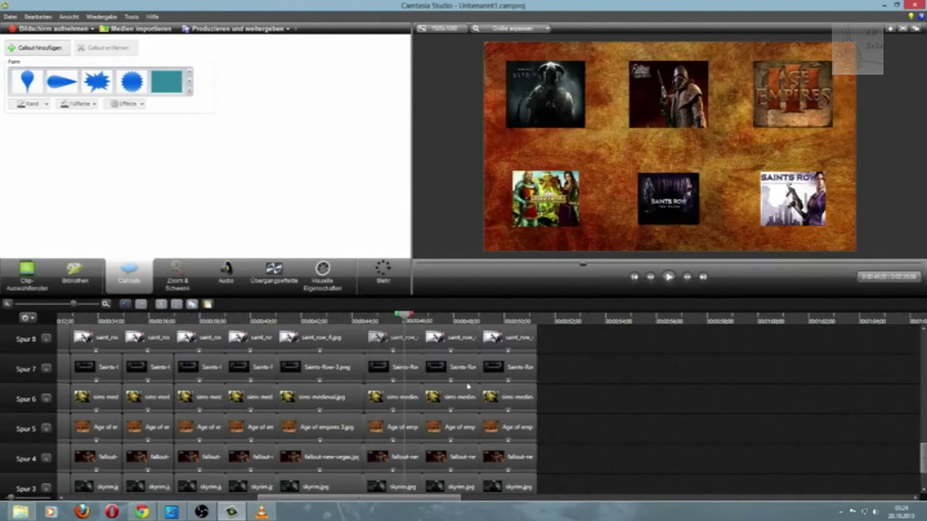
Delete the last two sets of short image clips on tracks 3–8, keeping the set directly behind the long clips
scroll(578, 435, "down", 3)
left_click_drag(559, 426, 438, 369)
key("Delete")
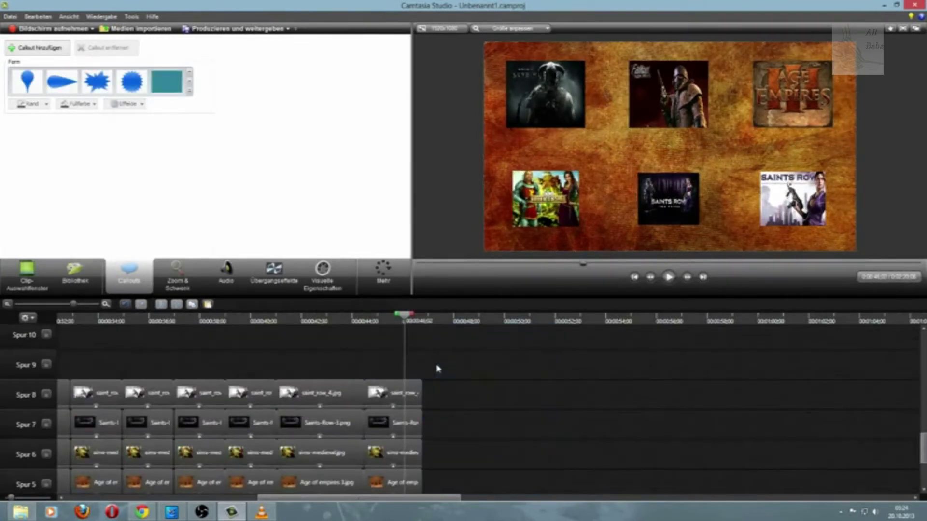
Scrub through the long clips past about 0:00:44, and delete the remaining six short clips behind them on tracks 3–8
scroll(467, 409, "down", 3)
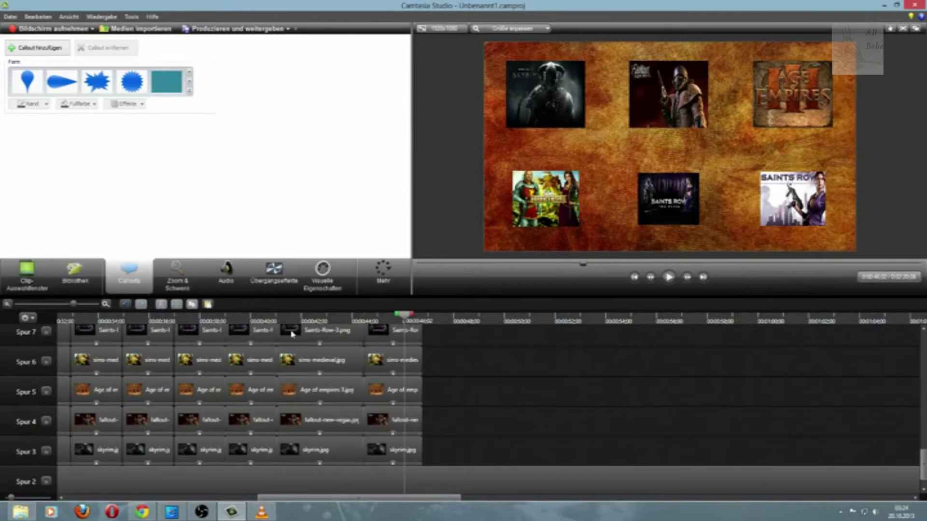
left_click_drag(280, 316, 376, 327)
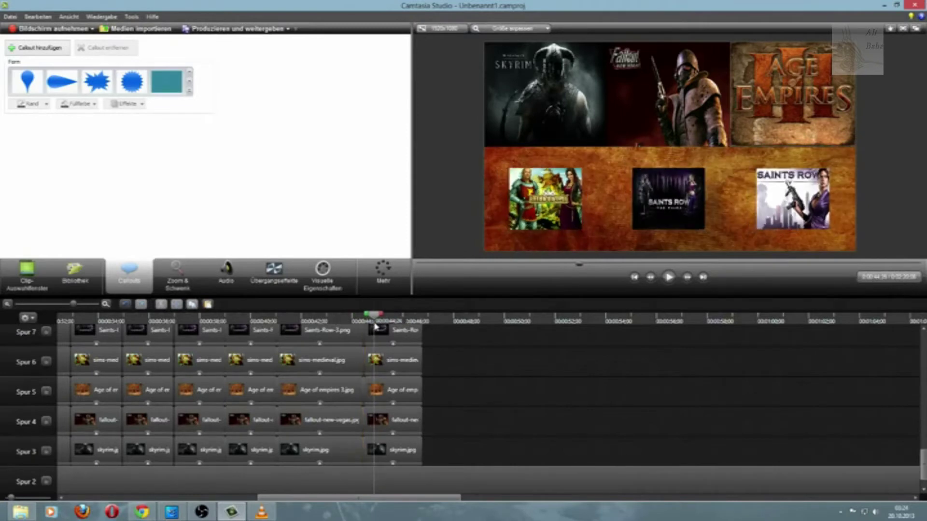
left_click_drag(438, 450, 486, 448)
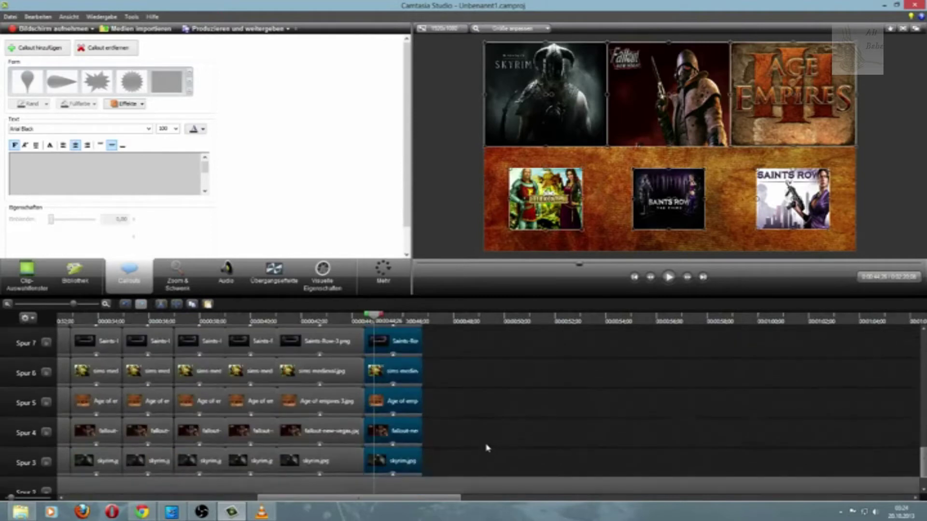
key("Delete")
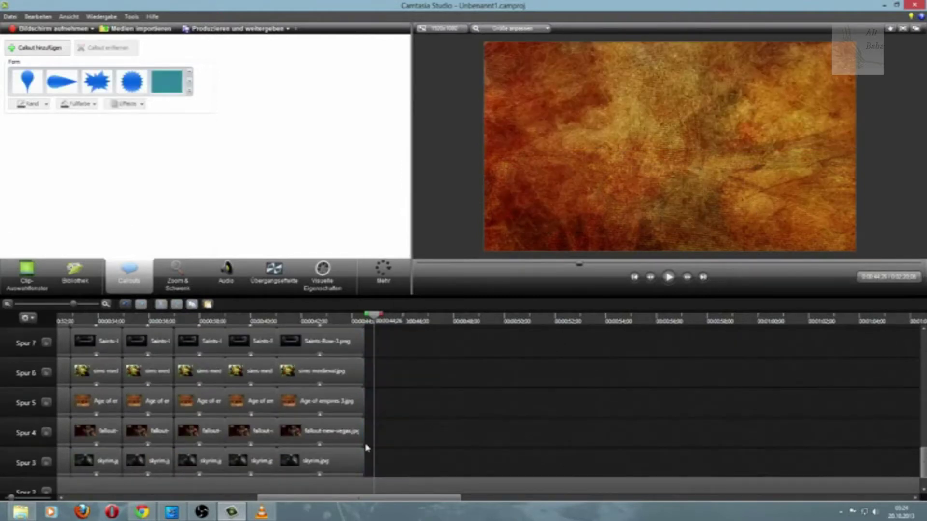
Play back the stretch behind the last image clips from about 0:00:45, repeating it to check the timing
scroll(391, 454, "down", 1)
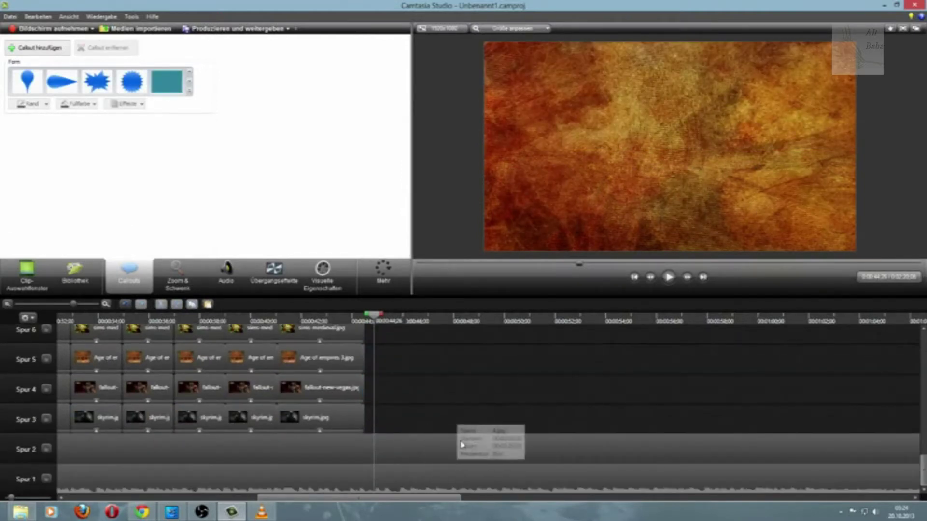
left_click(669, 278)
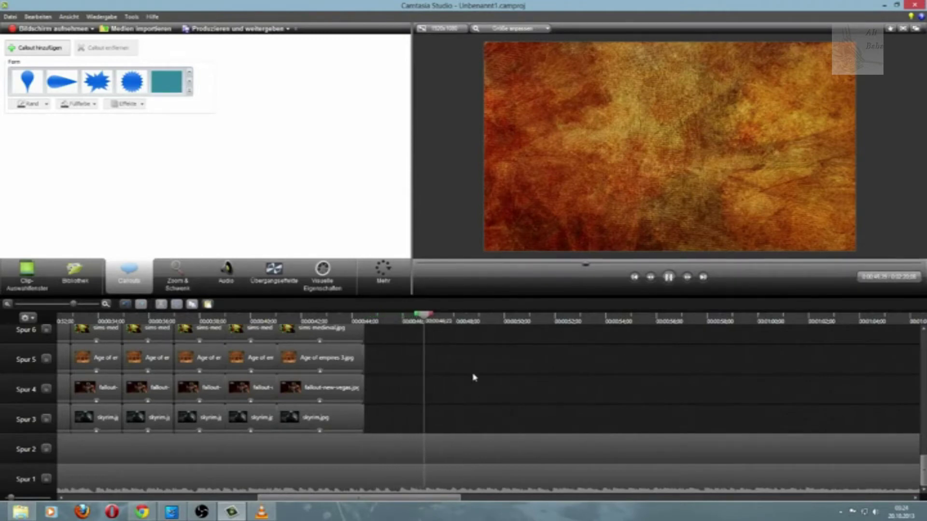
key("space")
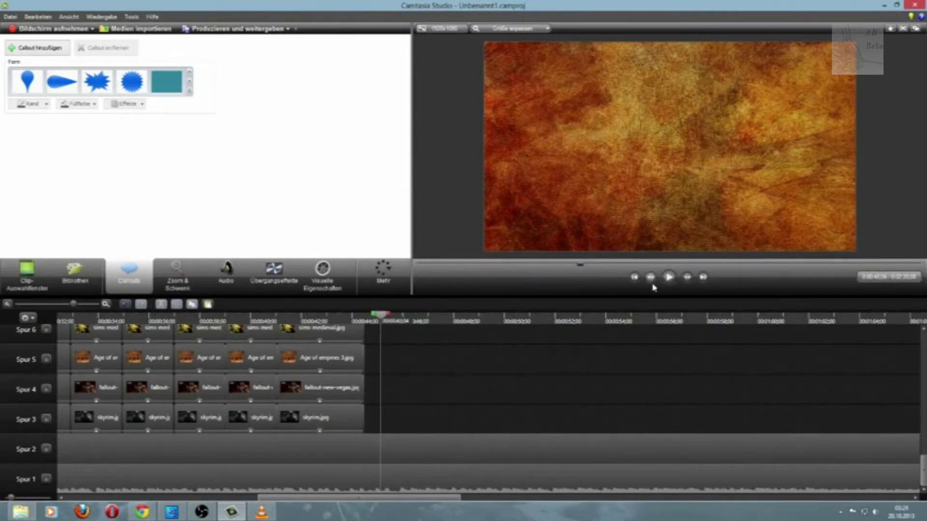
left_click(669, 277)
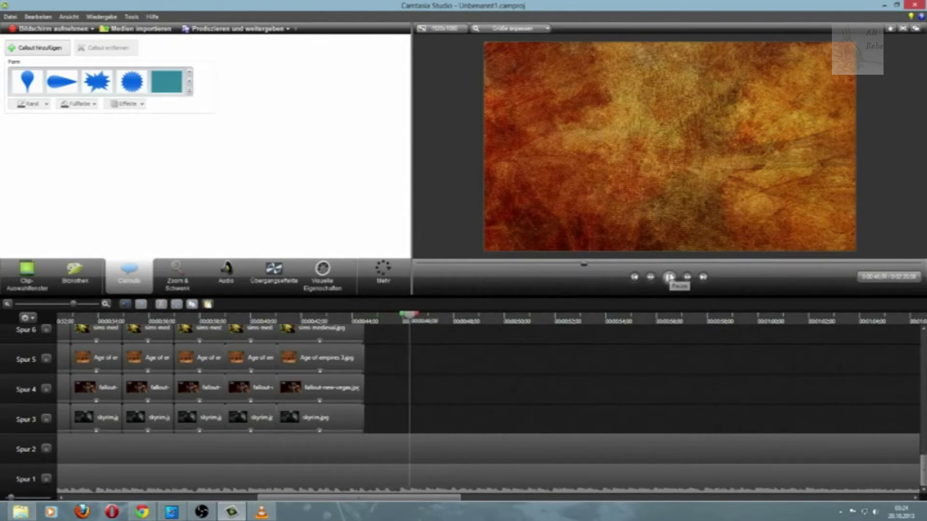
left_click(668, 277)
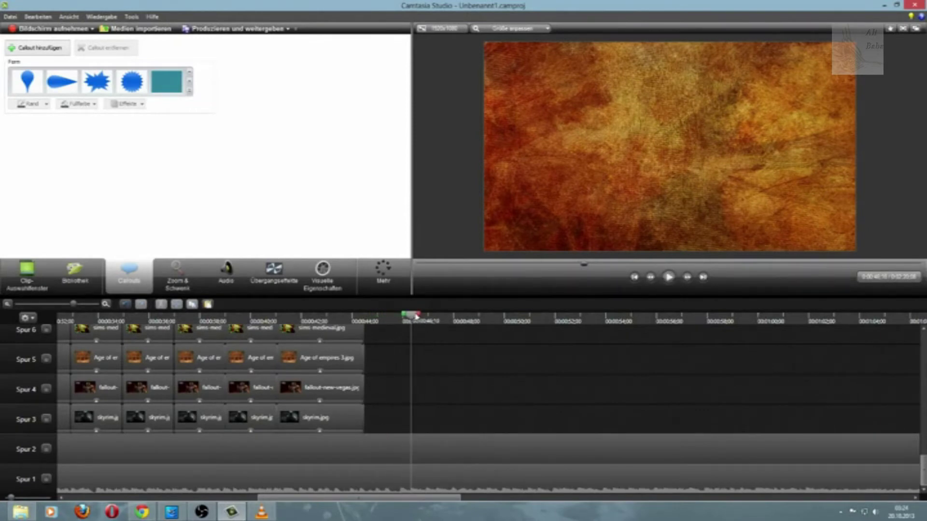
Set the playhead to 0:00:45;25 and delete the one-frame leftover clips behind the last image clips on tracks 3–5
left_click_drag(416, 316, 399, 317)
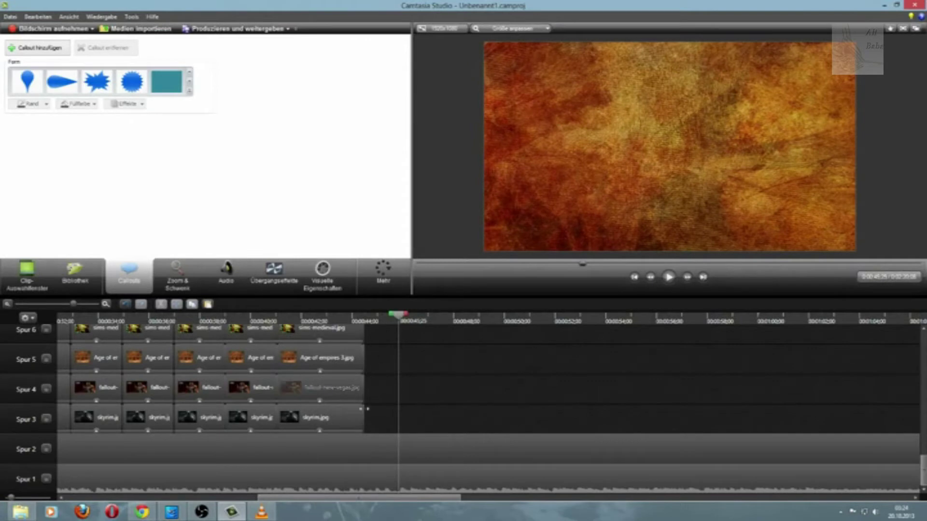
left_click(366, 418)
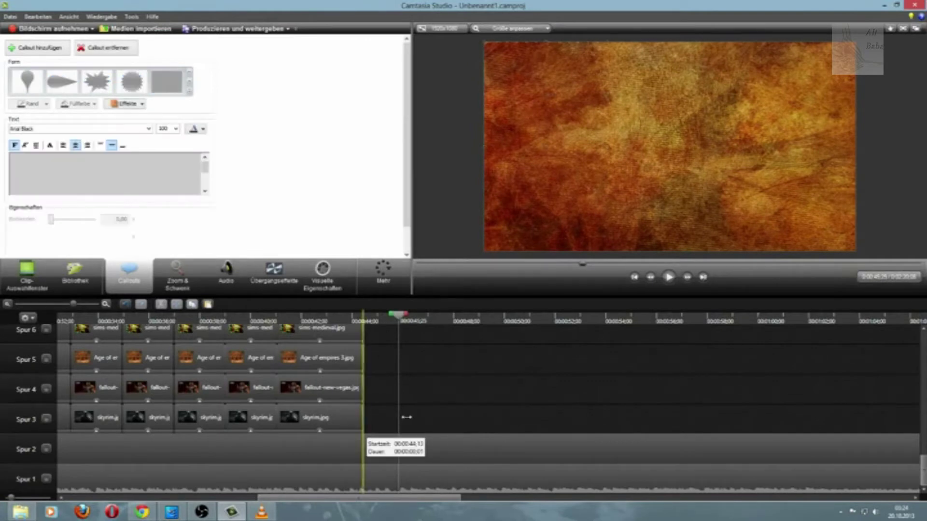
left_click(366, 423)
left_click(365, 389)
left_click(377, 365)
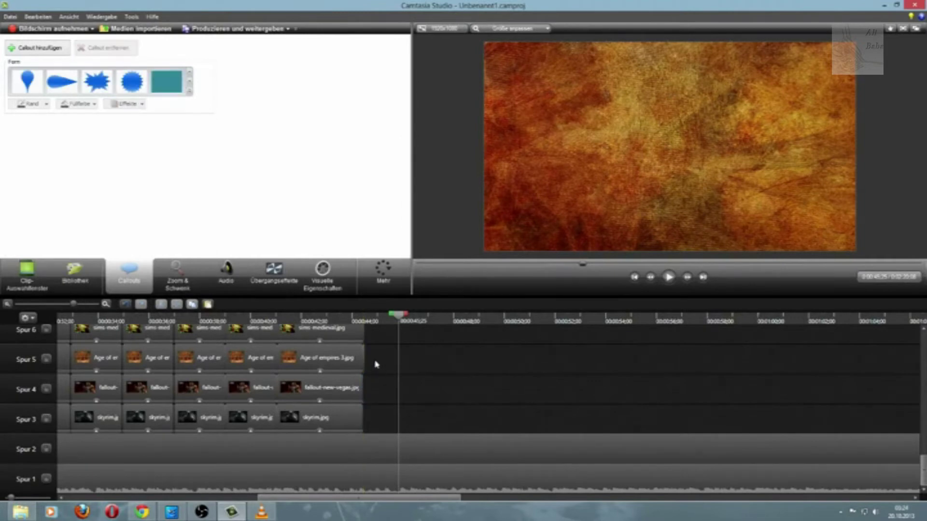
left_click(365, 358)
left_click(376, 365)
Delete the one-frame leftover clips behind the last image clips on tracks 6–8
scroll(367, 362, "up", 1)
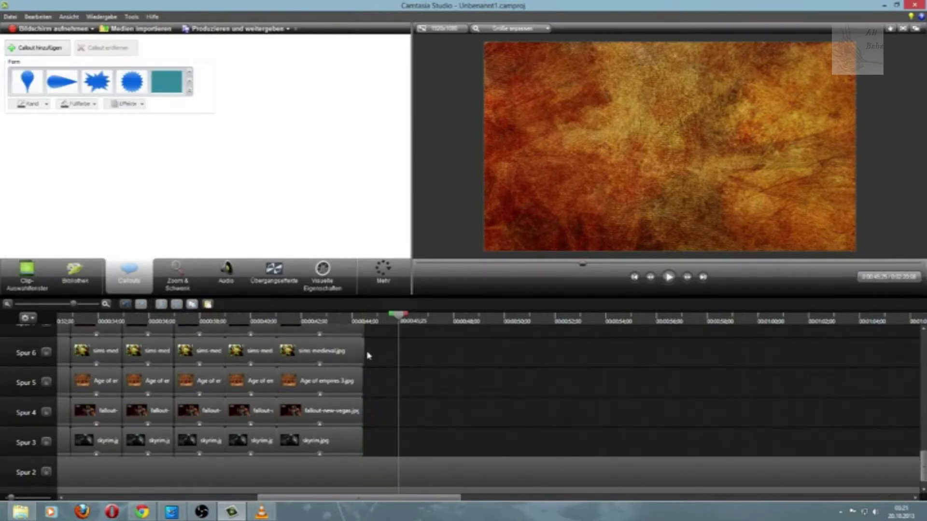
left_click(364, 348)
left_click(375, 385)
scroll(375, 385, "up", 1)
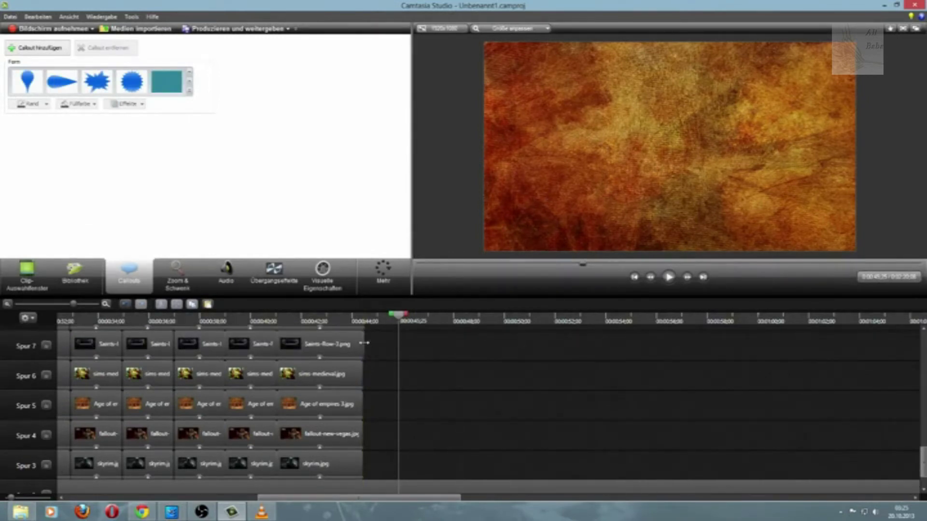
left_click(363, 343)
left_click(375, 362)
scroll(379, 399, "up", 2)
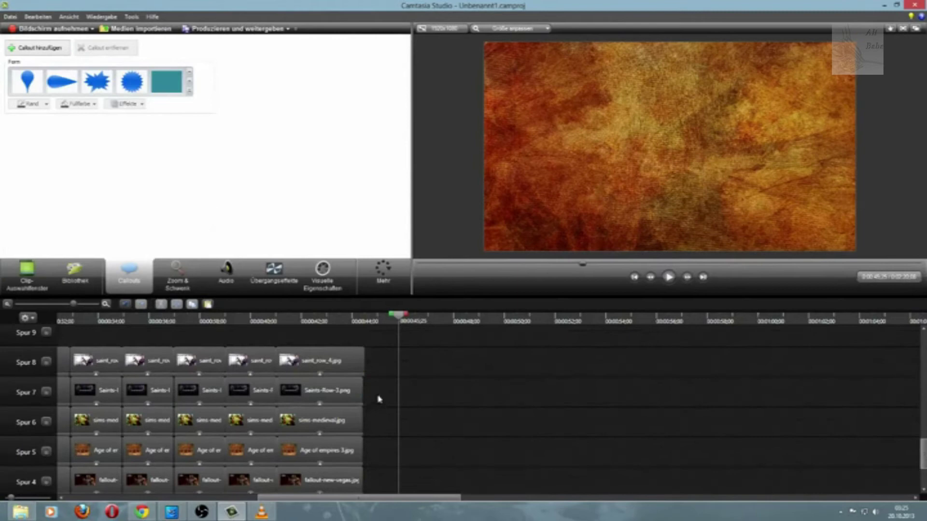
left_click(363, 360)
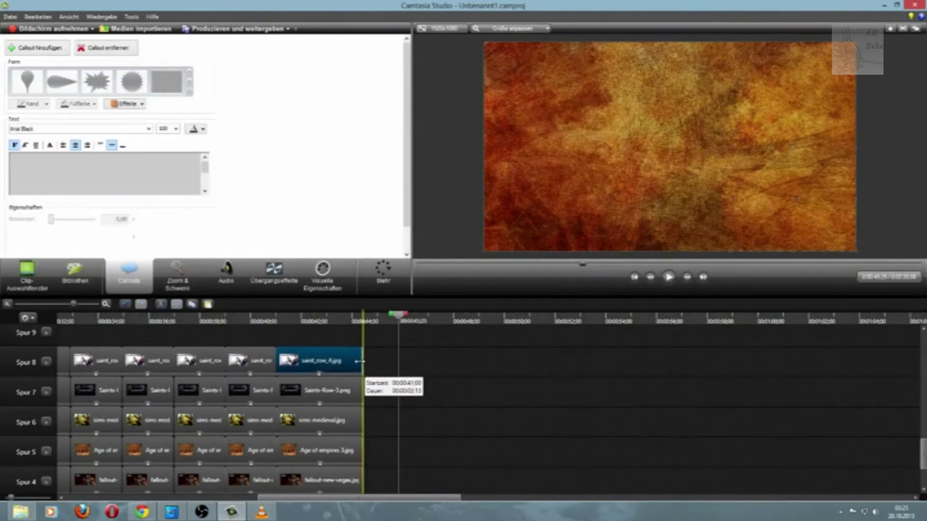
Extend the last image clip on each of tracks 3–8 to the playhead at 0:00:45;25
scroll(373, 402, "down", 1)
scroll(373, 402, "down", 2)
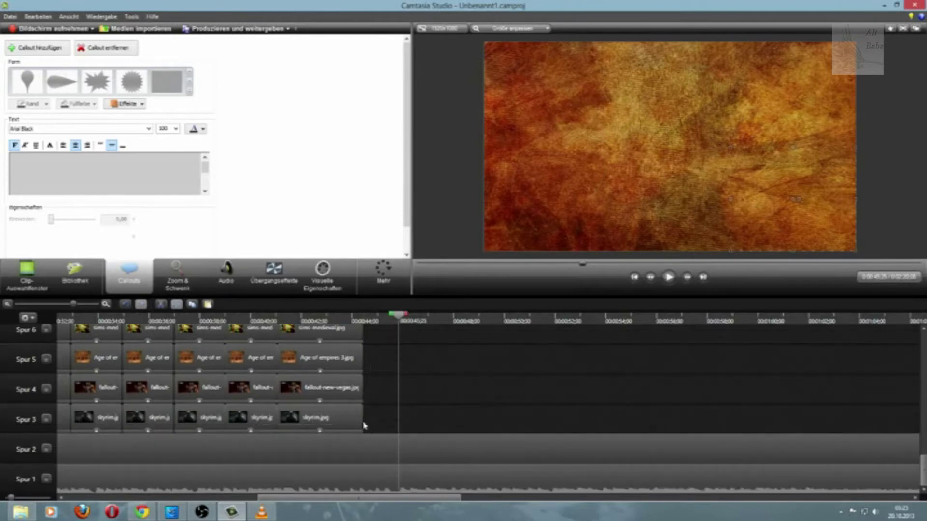
left_click(365, 419)
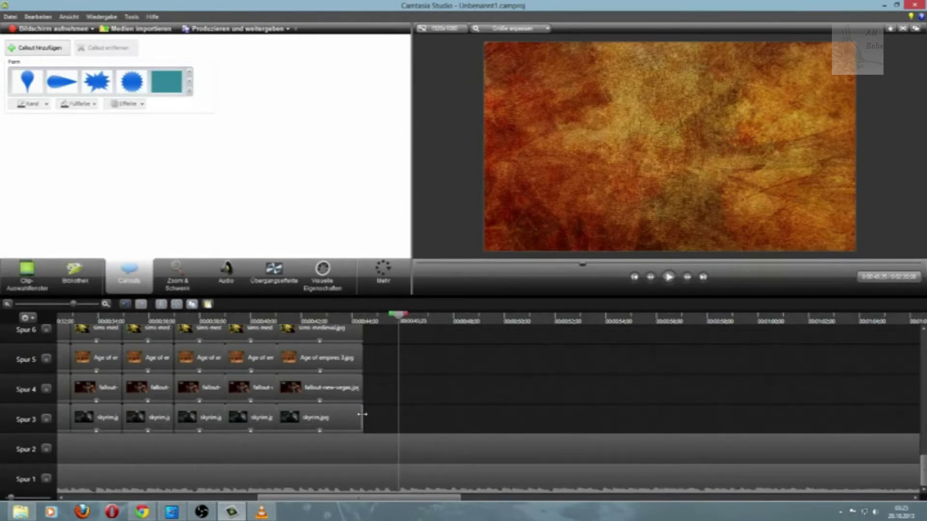
left_click_drag(362, 415, 395, 414)
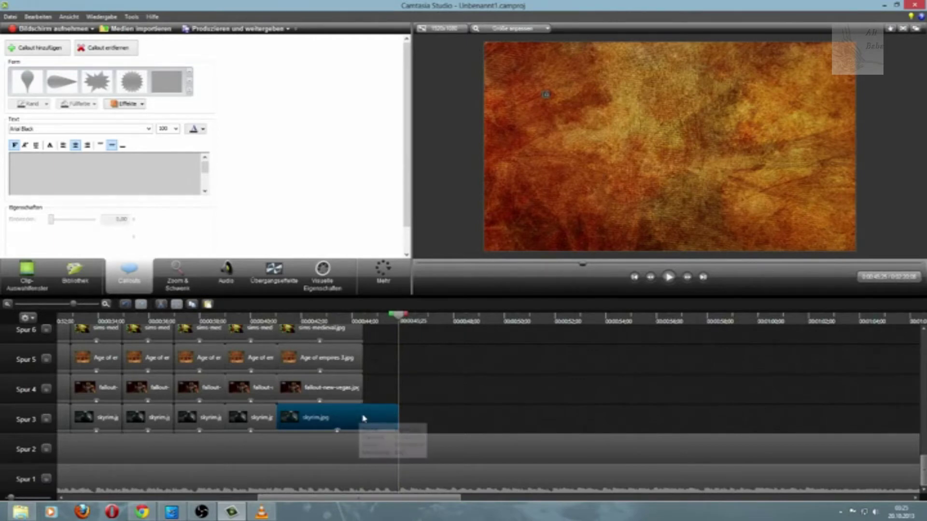
left_click_drag(362, 386, 399, 387)
left_click_drag(362, 361, 398, 361)
left_click_drag(364, 333, 399, 333)
scroll(399, 338, "up", 3)
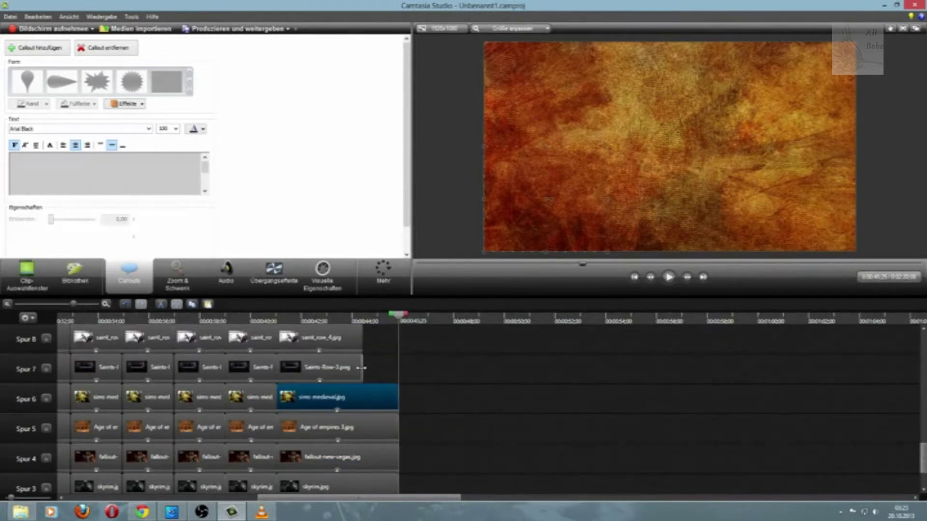
left_click_drag(362, 367, 398, 368)
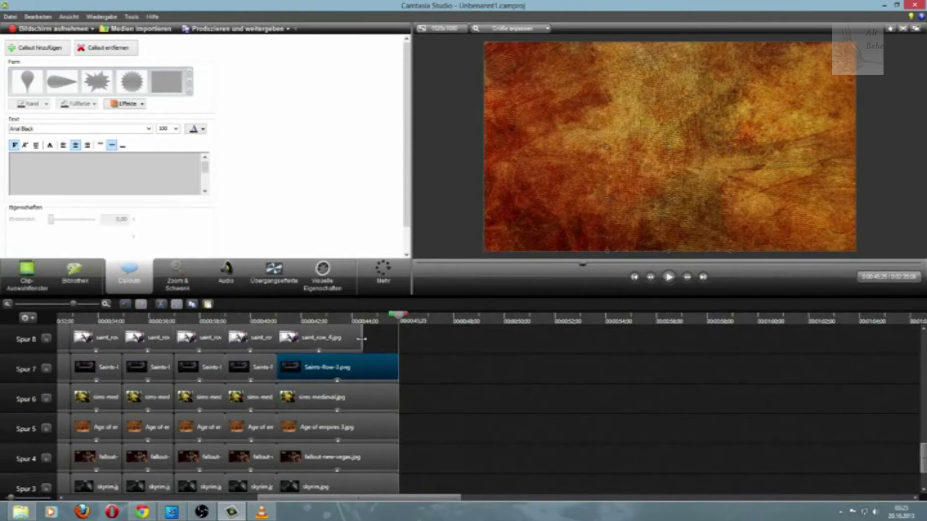
left_click_drag(361, 339, 411, 379)
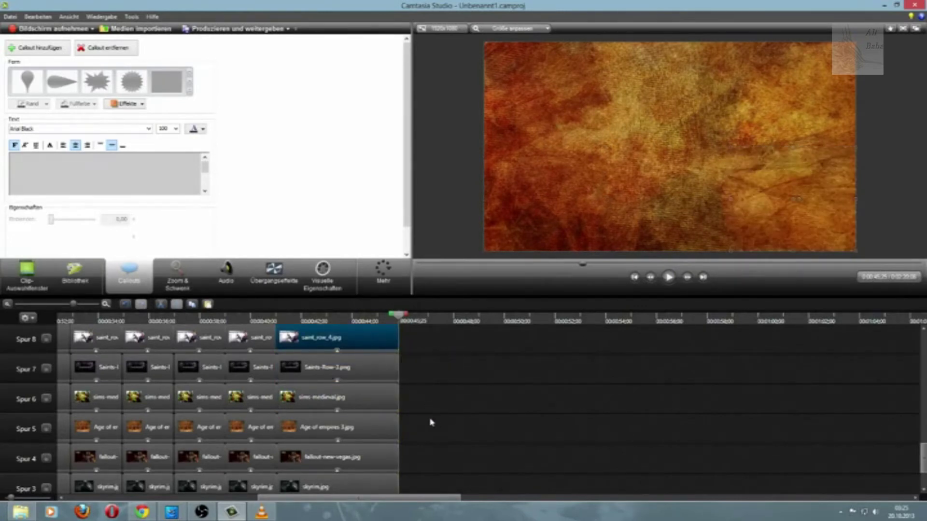
Add a visual animation to the last skyrim.jpg clip on track 3, running from behind its second animation to about 0:00:45;09
left_click(304, 318)
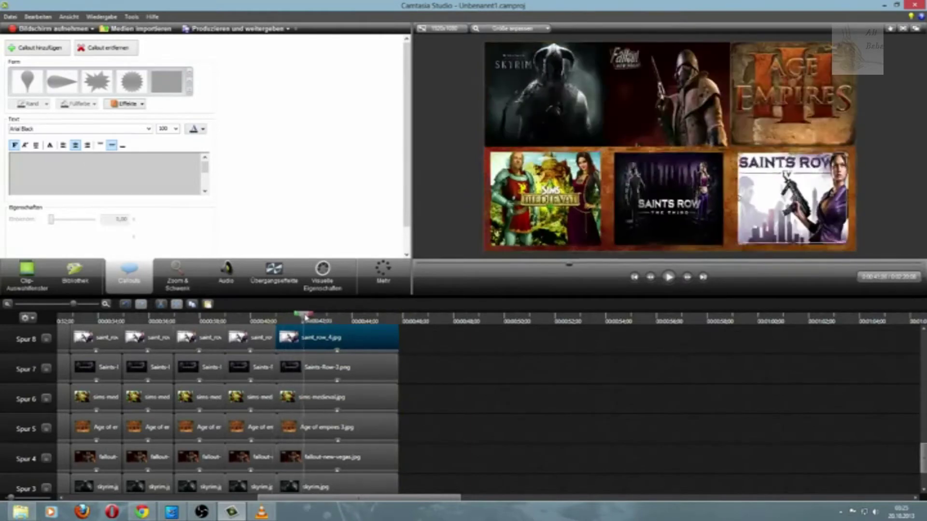
left_click_drag(305, 317, 359, 315)
scroll(399, 404, "down", 3)
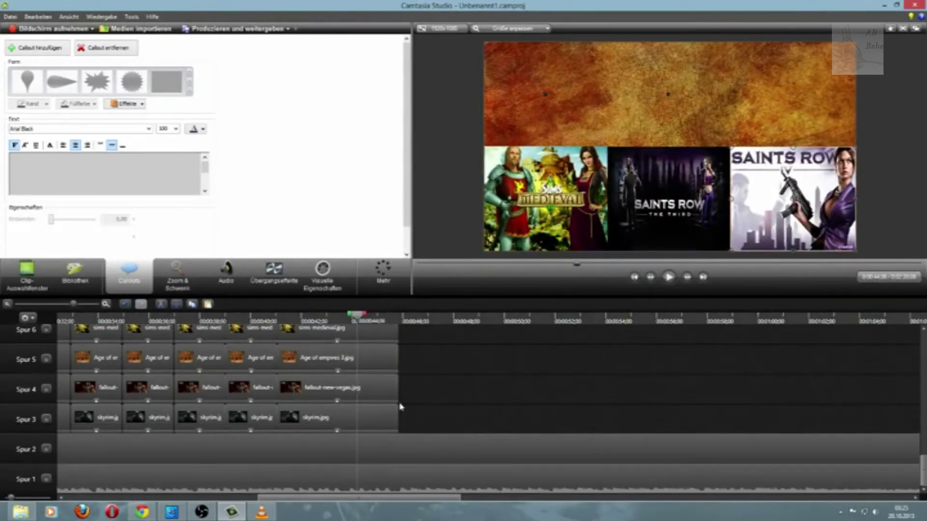
left_click(343, 429)
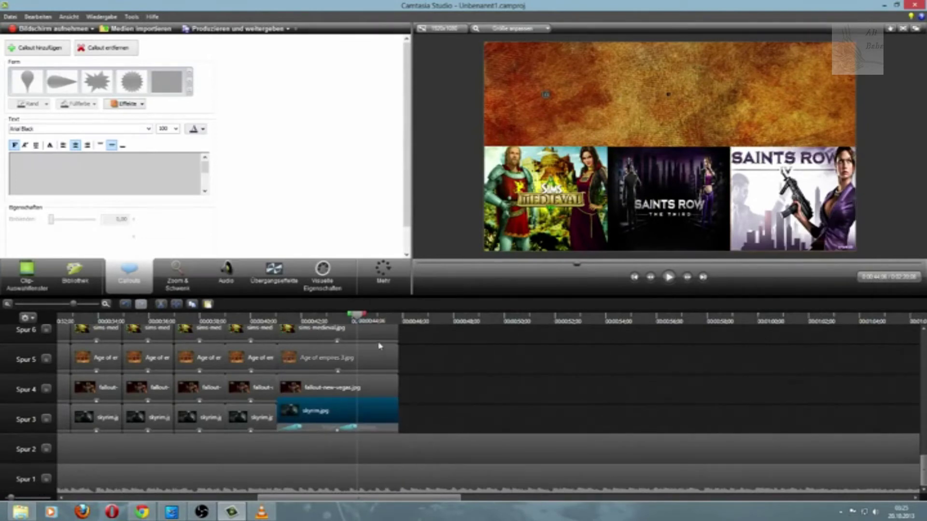
right_click(353, 427)
left_click(374, 431)
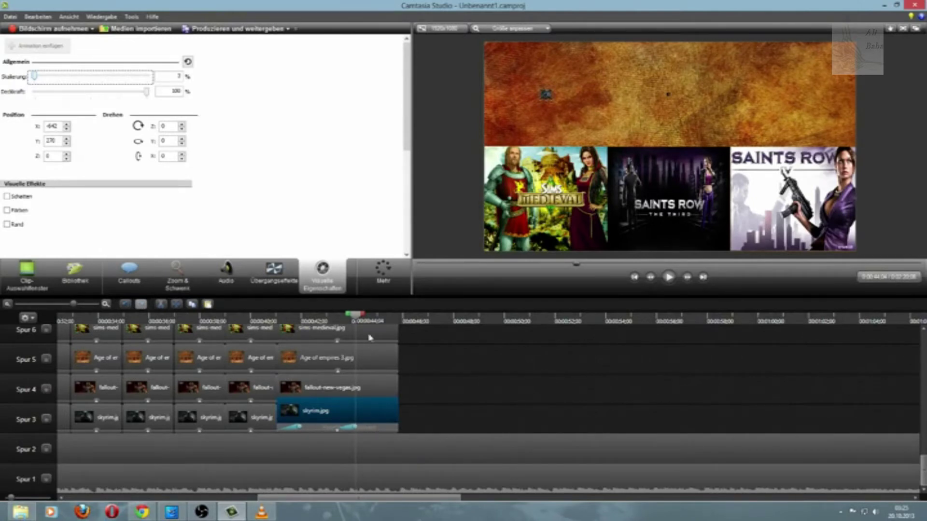
left_click(356, 316)
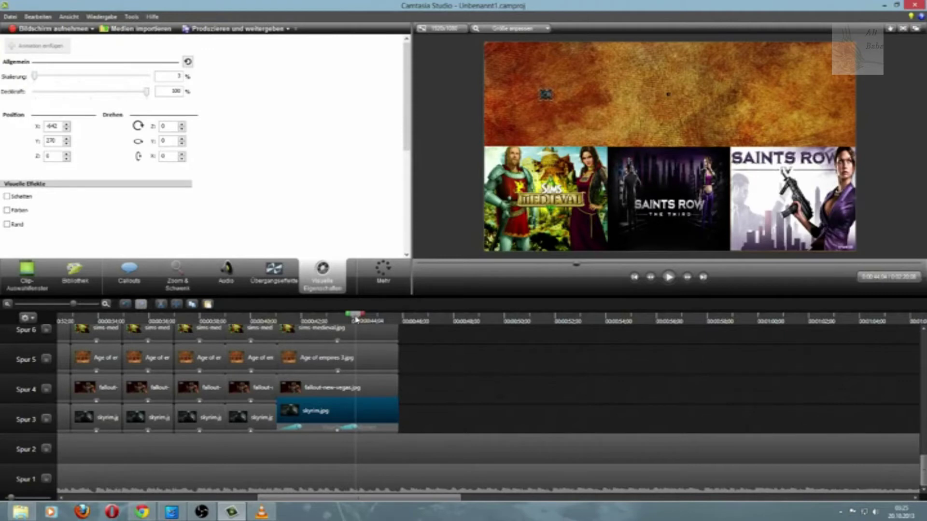
left_click_drag(356, 318, 354, 324)
left_click(64, 48)
left_click_drag(359, 427, 384, 429)
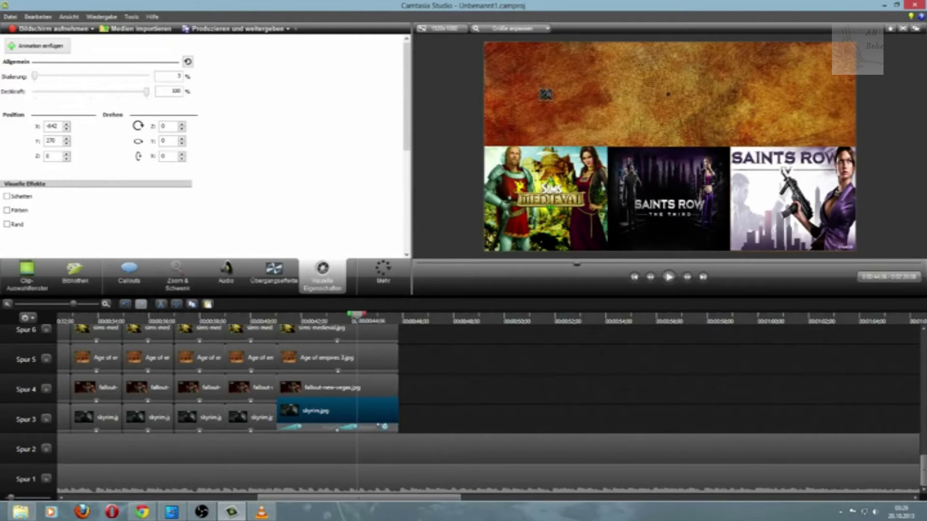
Edit the new third animation of the last skyrim.jpg clip on track 3, setting its scale to 33 %
left_click(371, 427)
left_click_drag(360, 319, 385, 318)
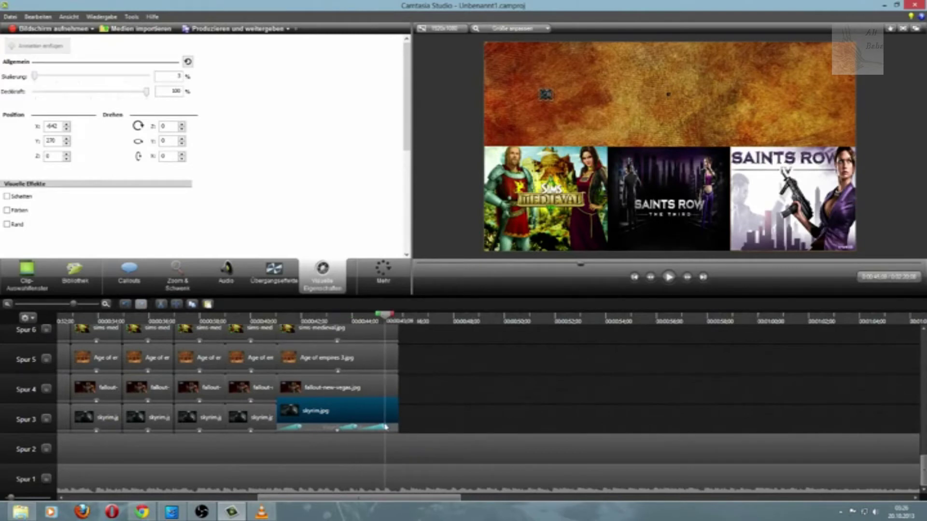
right_click(386, 427)
left_click(402, 429)
left_click_drag(373, 431, 337, 430)
left_click_drag(332, 395, 333, 394)
left_click(313, 320)
left_click_drag(313, 320, 369, 317)
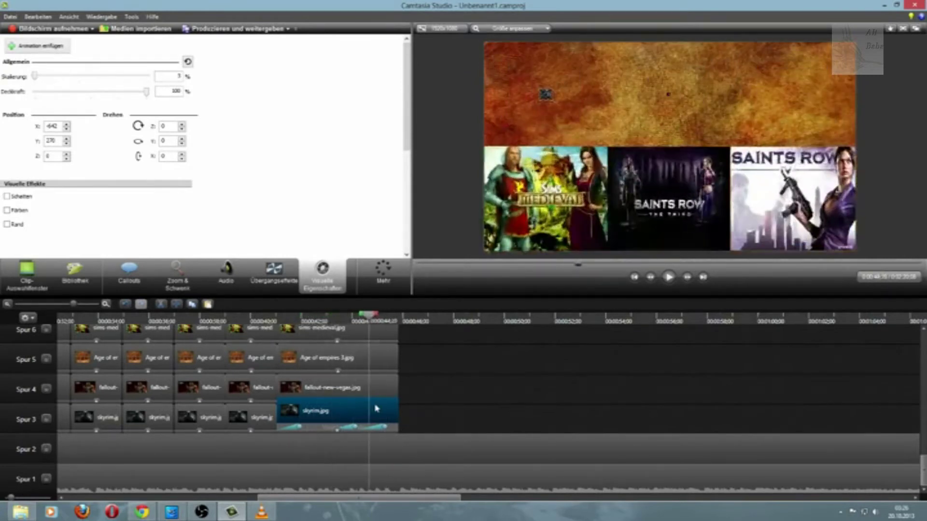
right_click(380, 426)
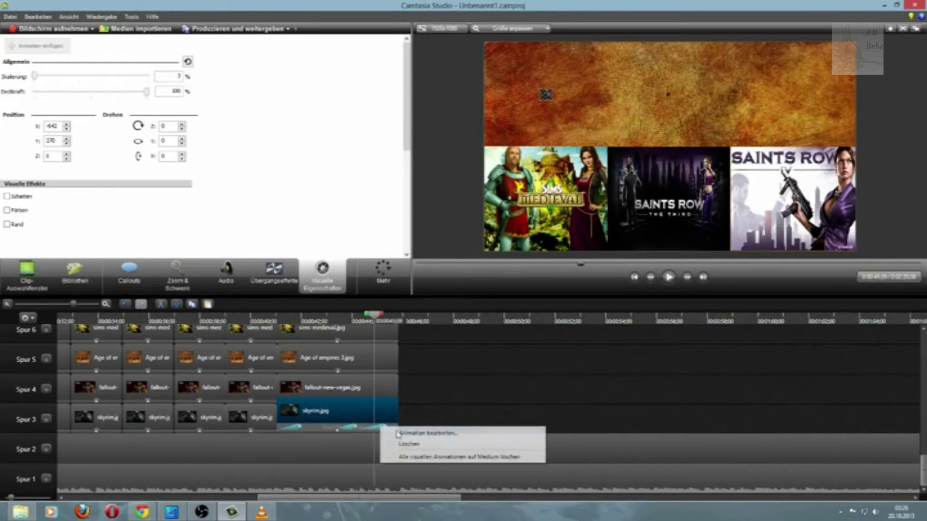
left_click(399, 433)
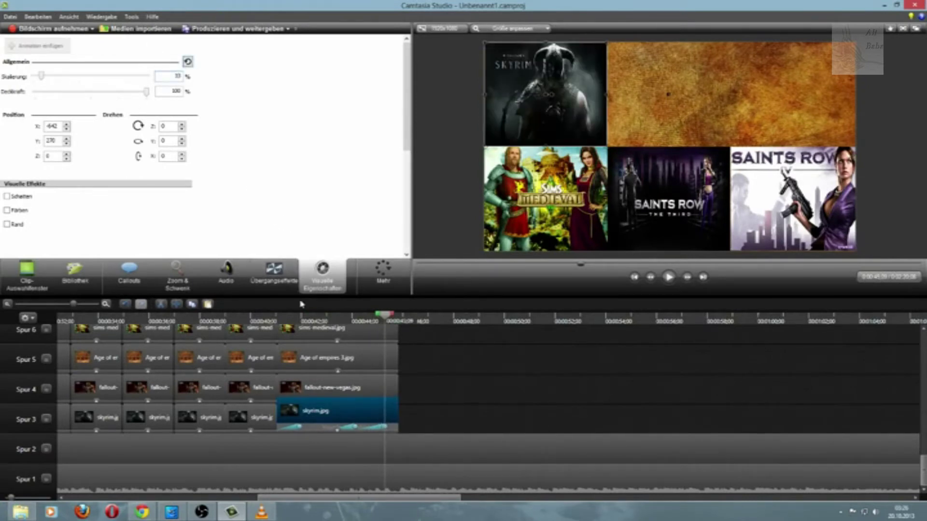
left_click_drag(325, 384, 338, 442)
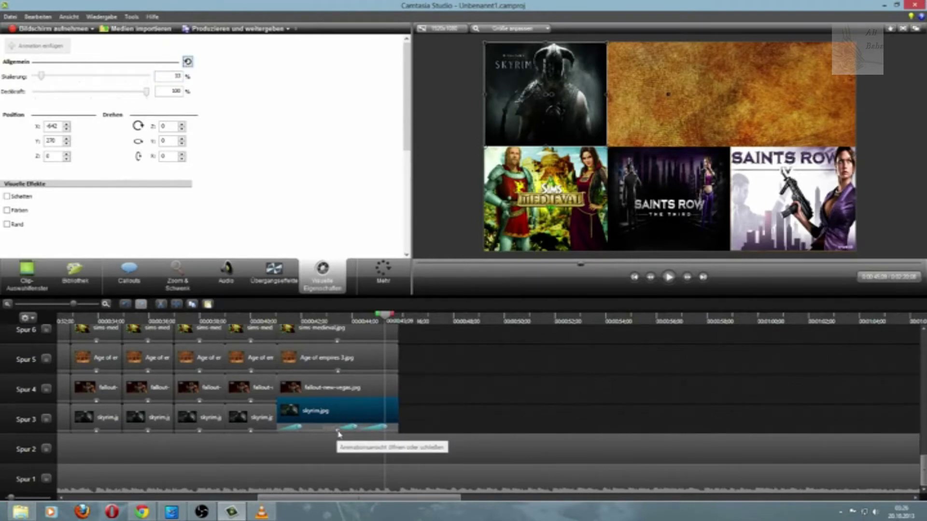
Add an animation ending at 0:00:45;09 to the last fallout-new-vegas.jpg clip on track 4 and set its scale to 33 %
left_click(338, 394)
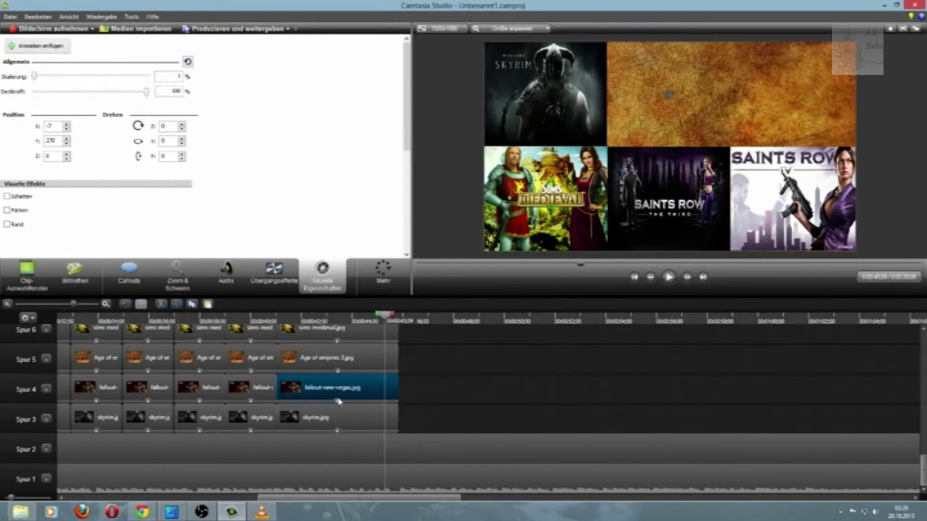
left_click(338, 402)
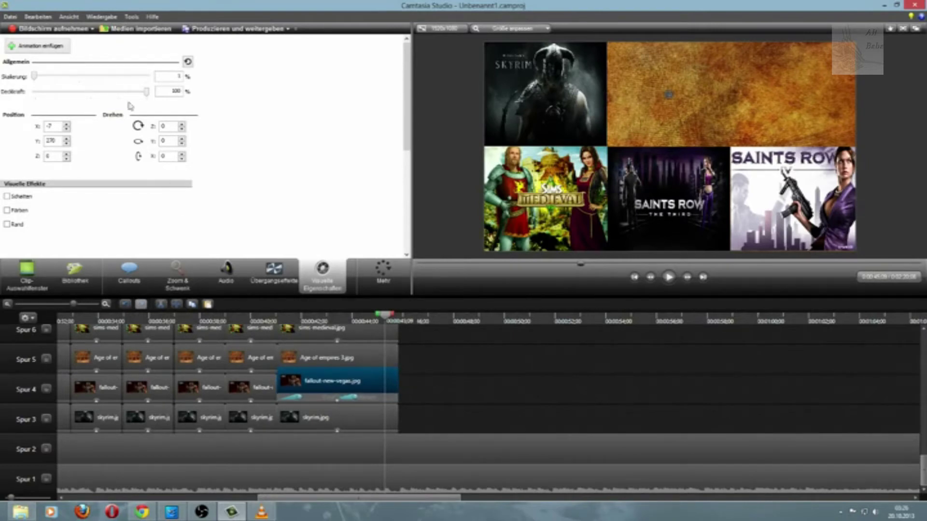
left_click(38, 50)
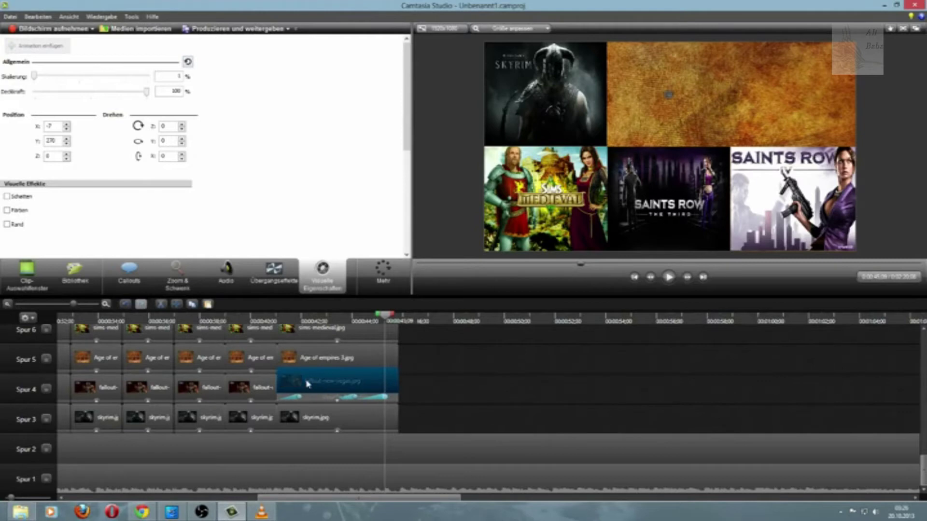
left_click(316, 319)
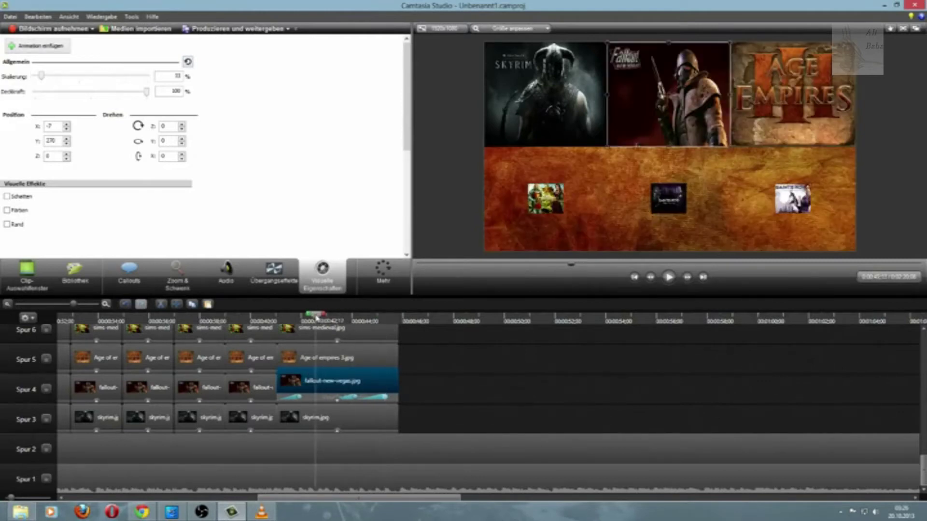
left_click_drag(316, 318, 388, 326)
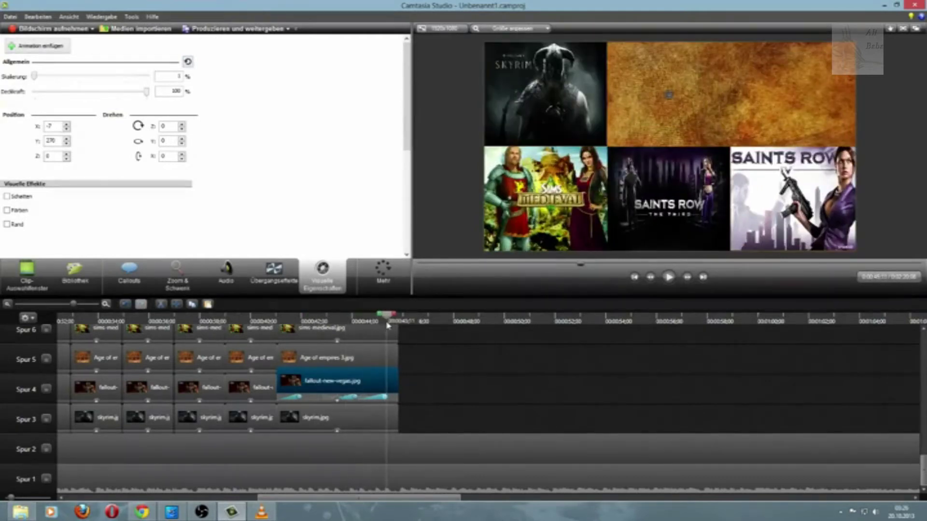
right_click(387, 400)
left_click(425, 403)
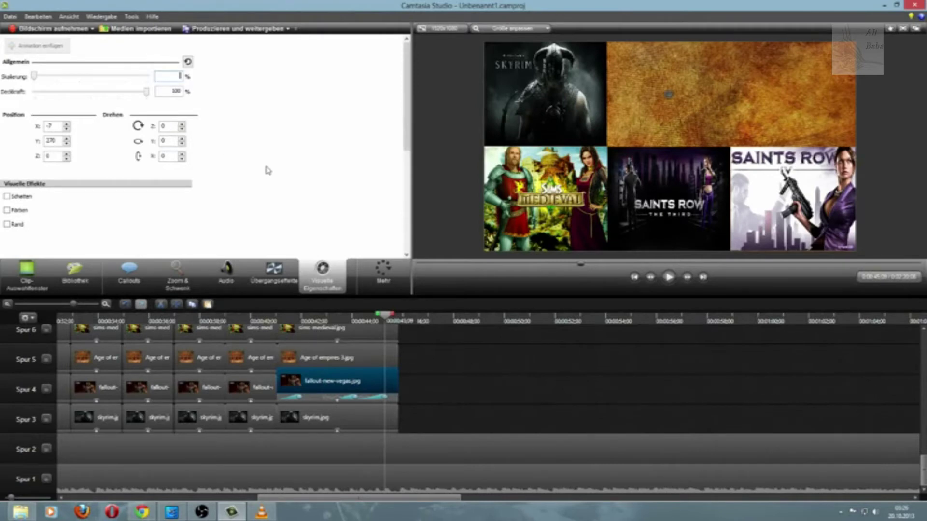
type("33")
key("Return")
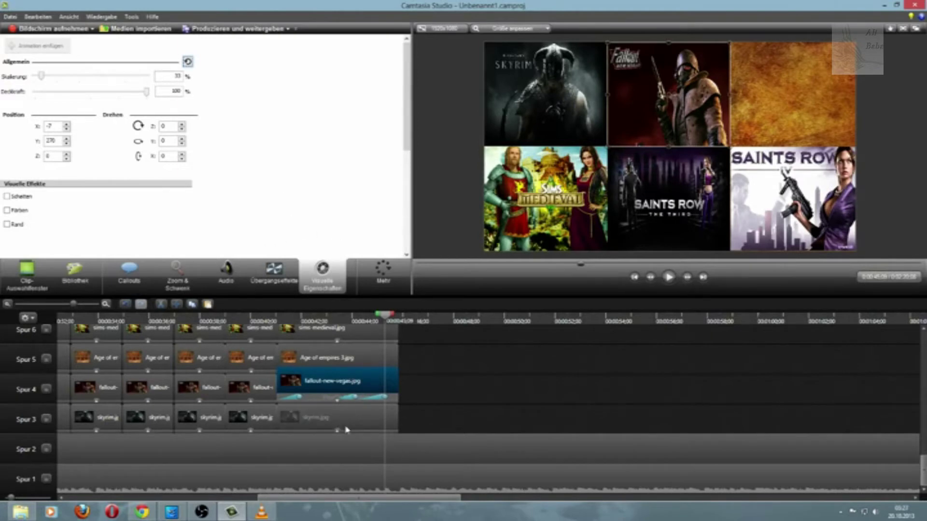
left_click(338, 375)
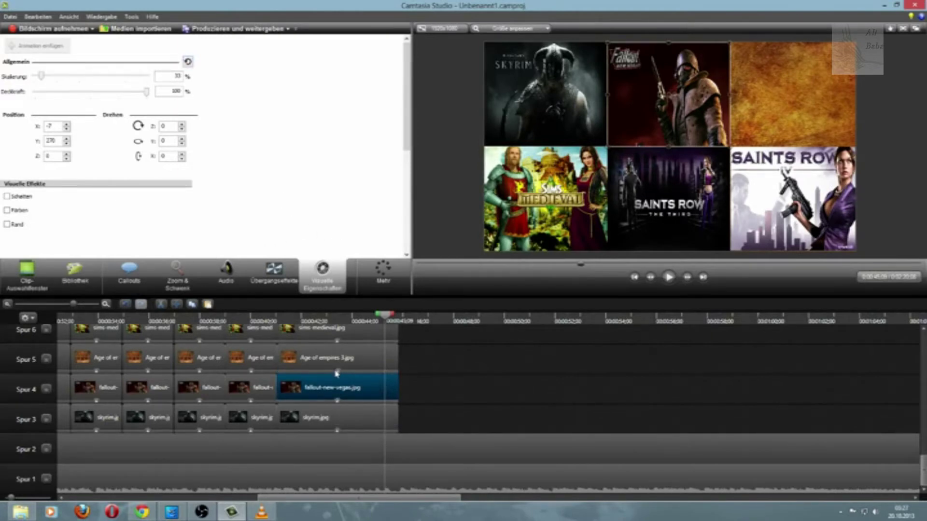
Add an animation ending at 0:00:45;09 to the last Age of empires 3.jpg clip on track 5 with a scale of 33 %
left_click(337, 372)
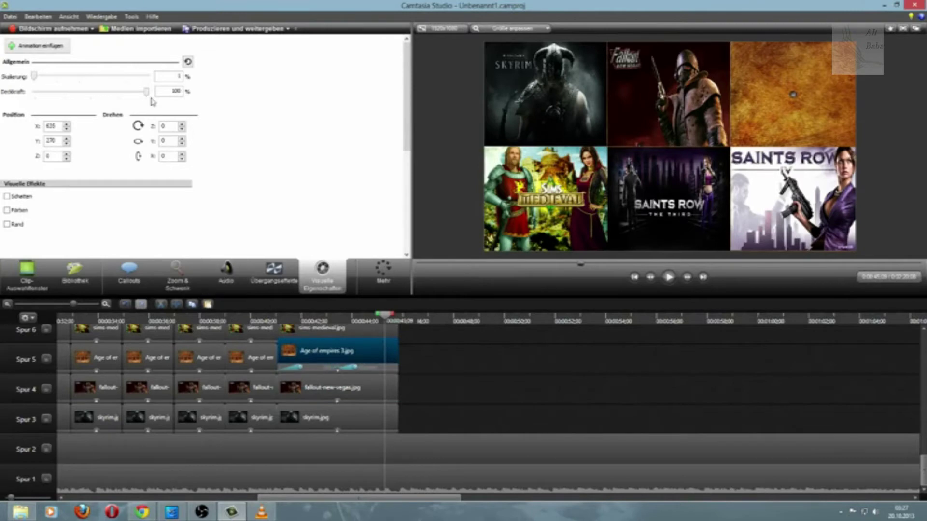
left_click(42, 47)
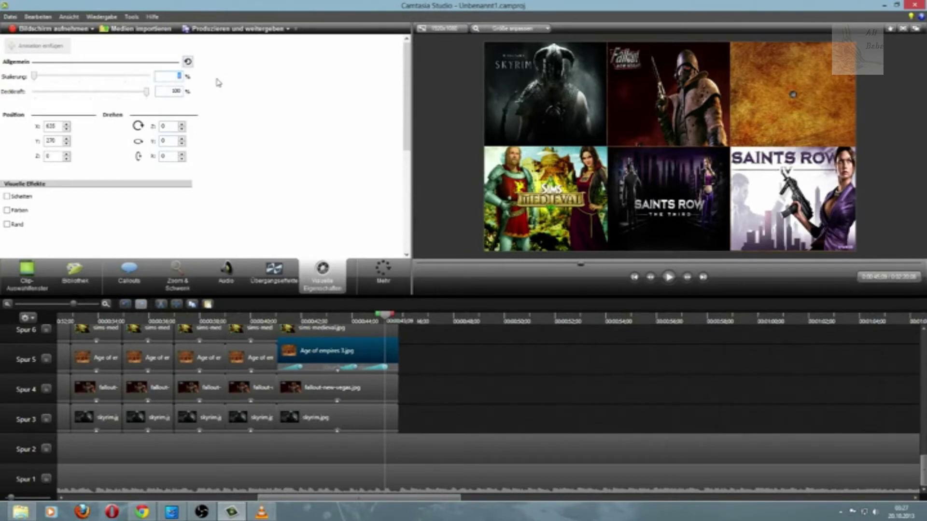
type("15")
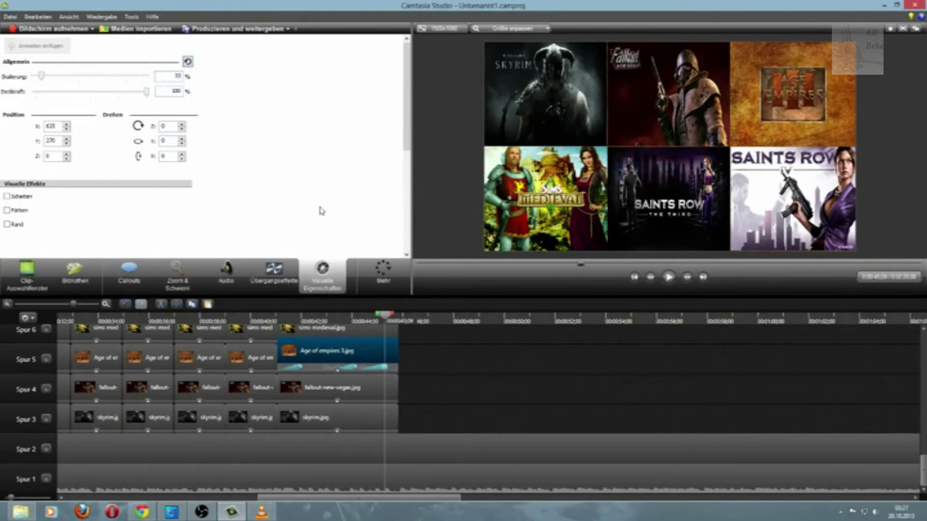
Edit the animation ending at 0:00:45;09 of the last Age of empires 3.jpg clip on track 5, setting its scale to 63 %
left_click(303, 320)
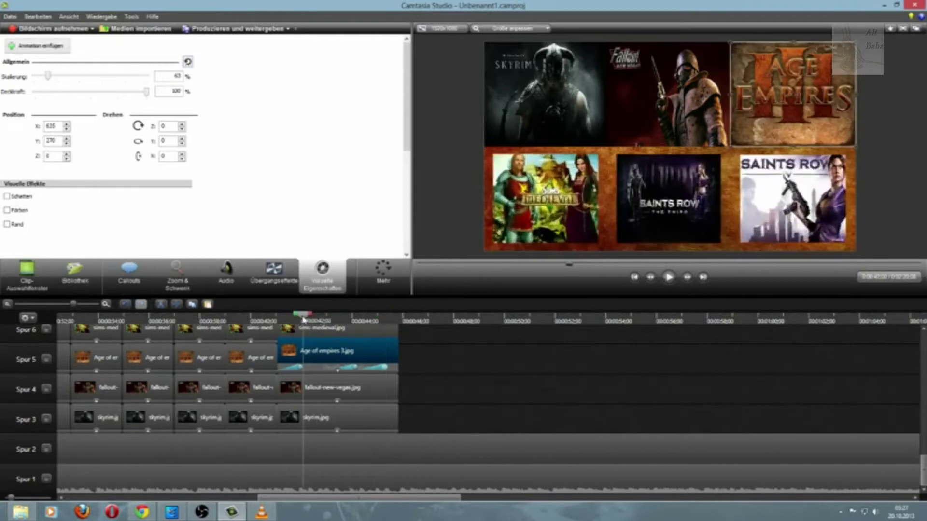
left_click_drag(304, 319, 385, 354)
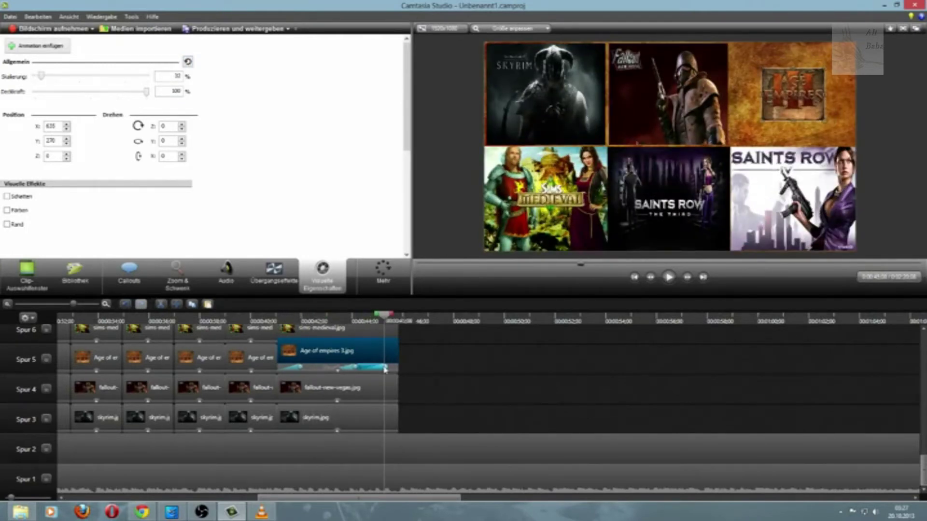
right_click(384, 368)
left_click(399, 373)
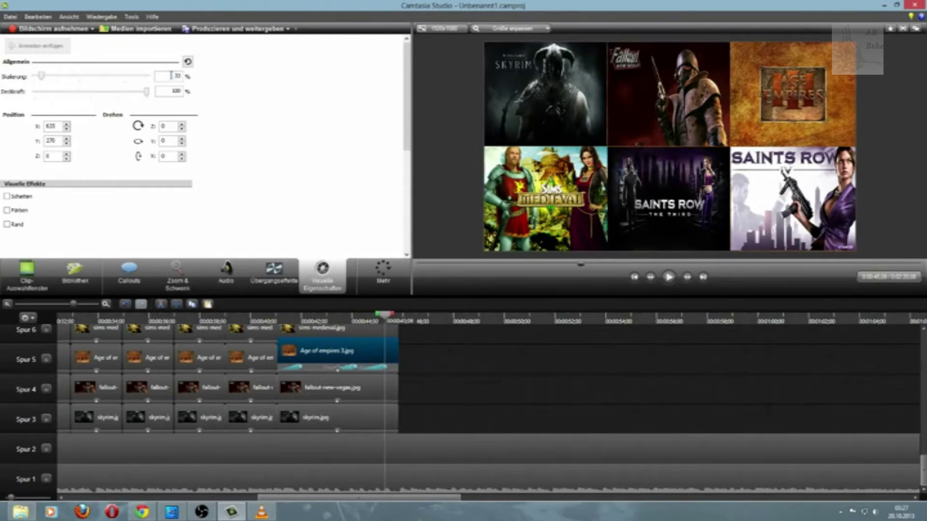
type("43")
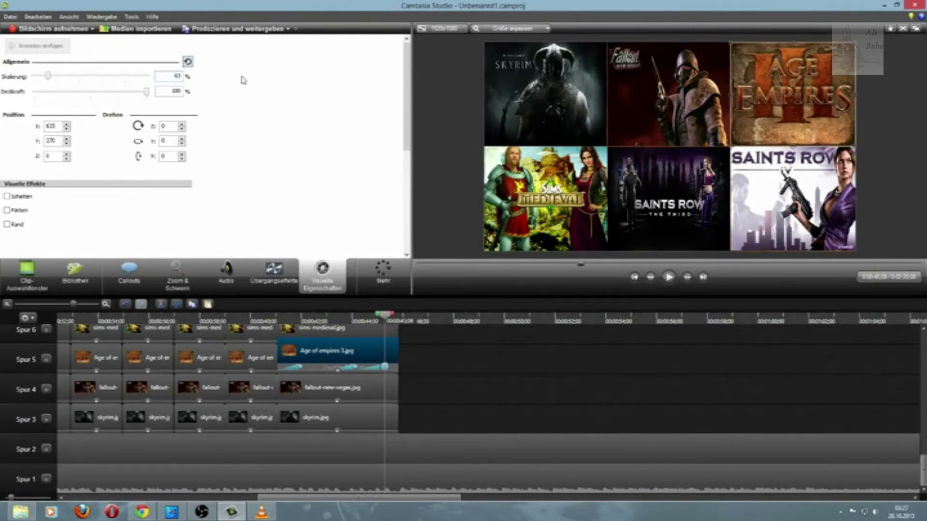
left_click_drag(308, 321, 389, 328)
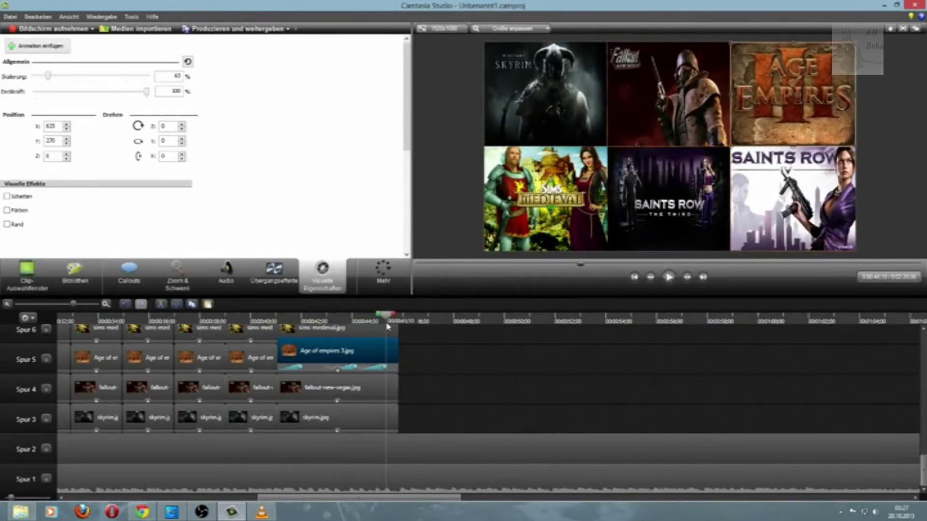
right_click(386, 369)
left_click(397, 380)
Add an animation ending at 0:00:45;09 to the last sims-medieval.jpg clip on track 6 and set its scale to 1 %
scroll(408, 401, "up", 3)
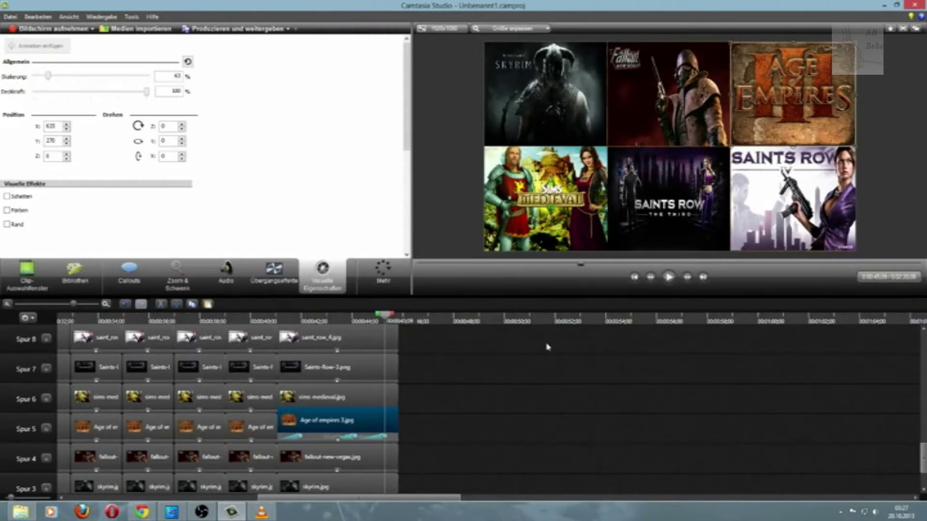
right_click(305, 436)
left_click(333, 447)
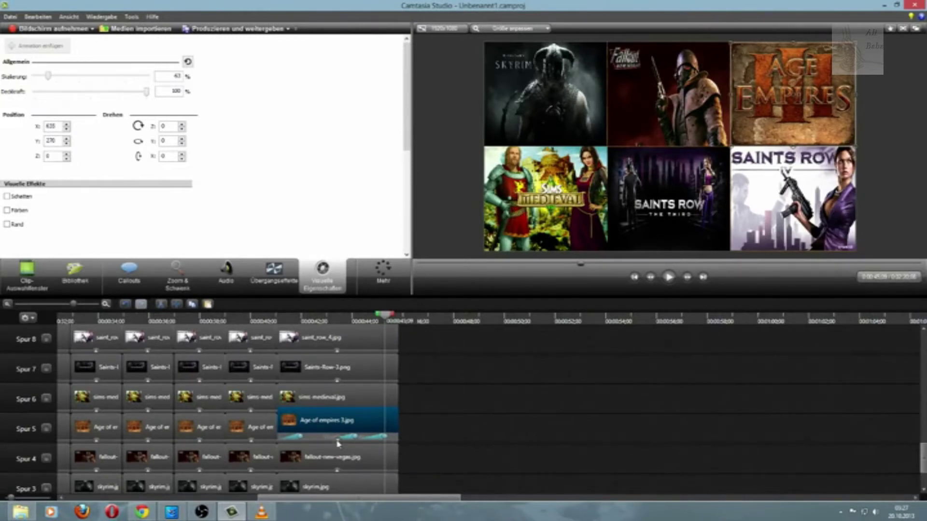
left_click(338, 398)
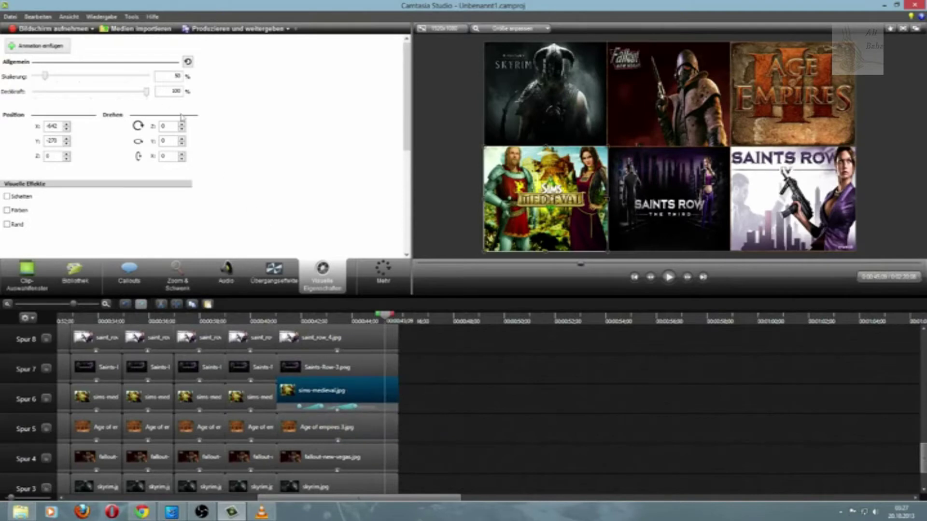
left_click(46, 46)
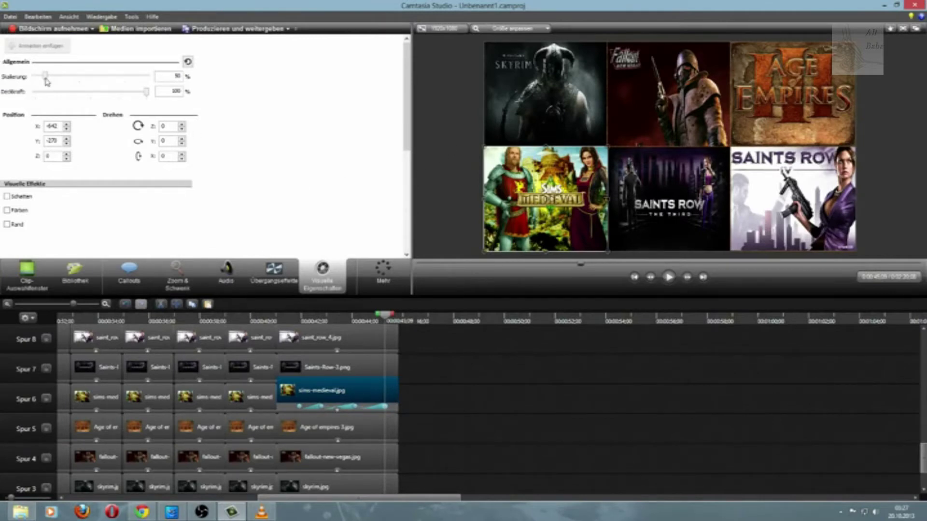
left_click_drag(45, 78, 14, 82)
left_click(340, 369)
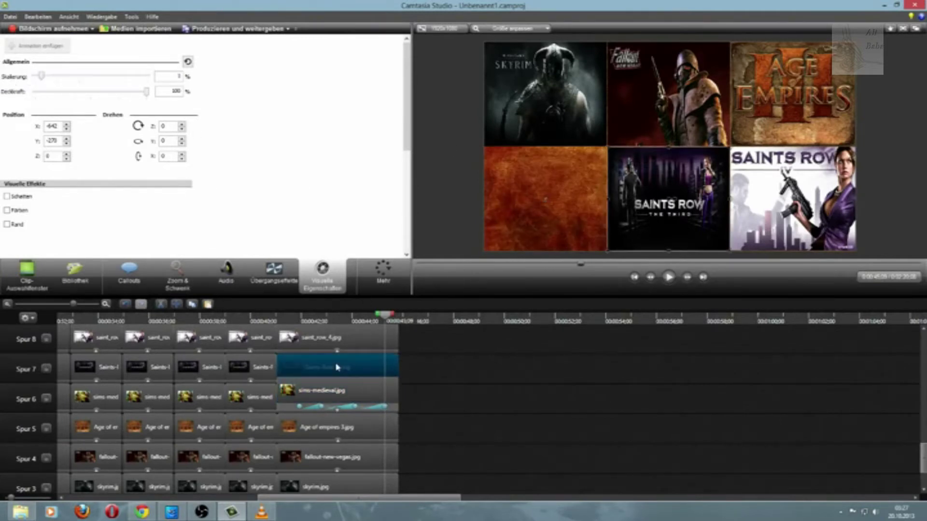
left_click(340, 414)
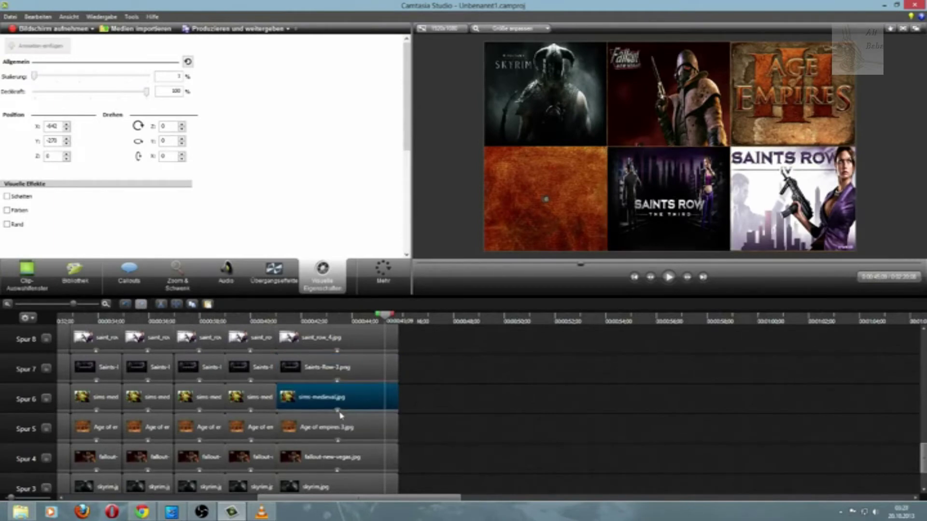
Add an animation ending at 0:00:45;09 to the last Saints-Row-3.png clip on track 7 with a scale of 1 %
left_click(340, 384)
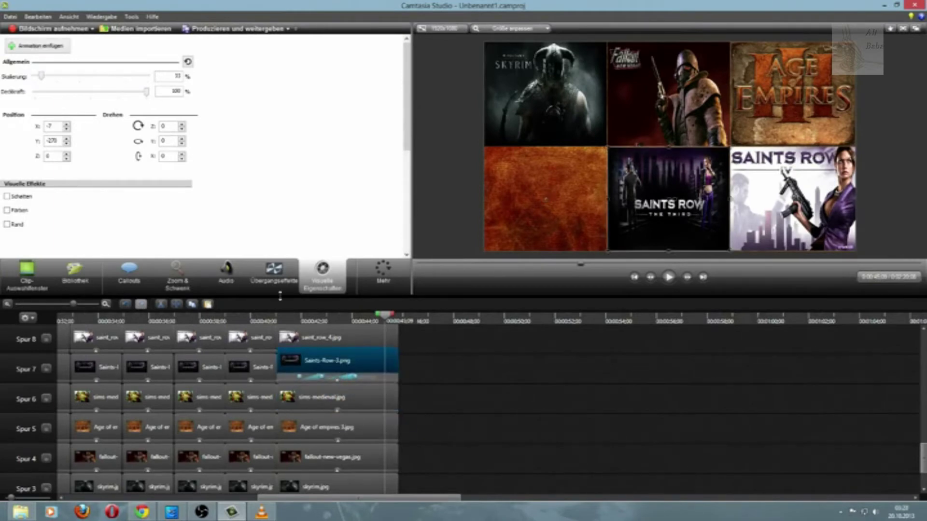
left_click(58, 49)
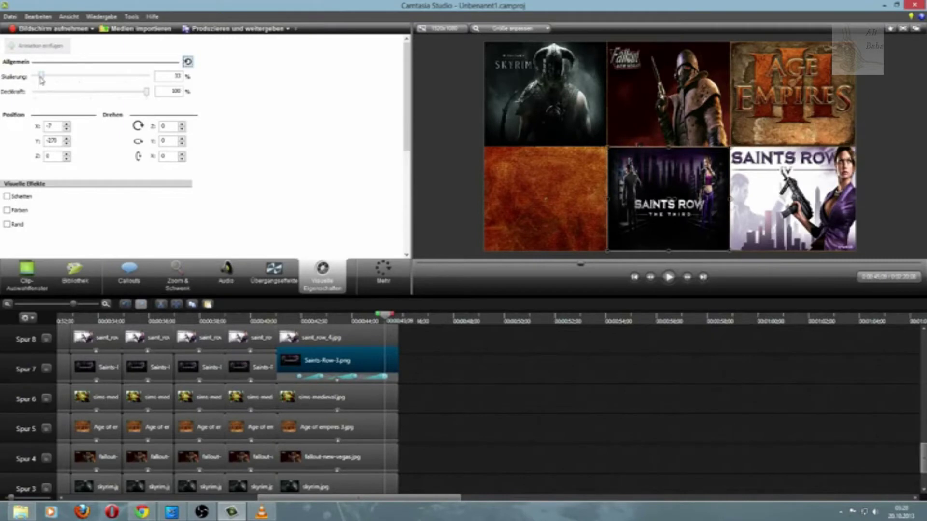
left_click_drag(42, 77, 5, 79)
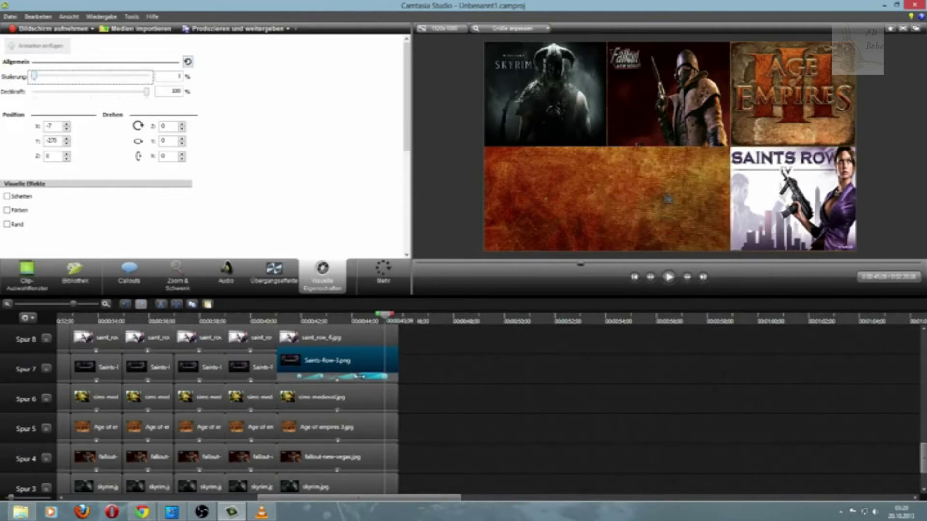
left_click(337, 365)
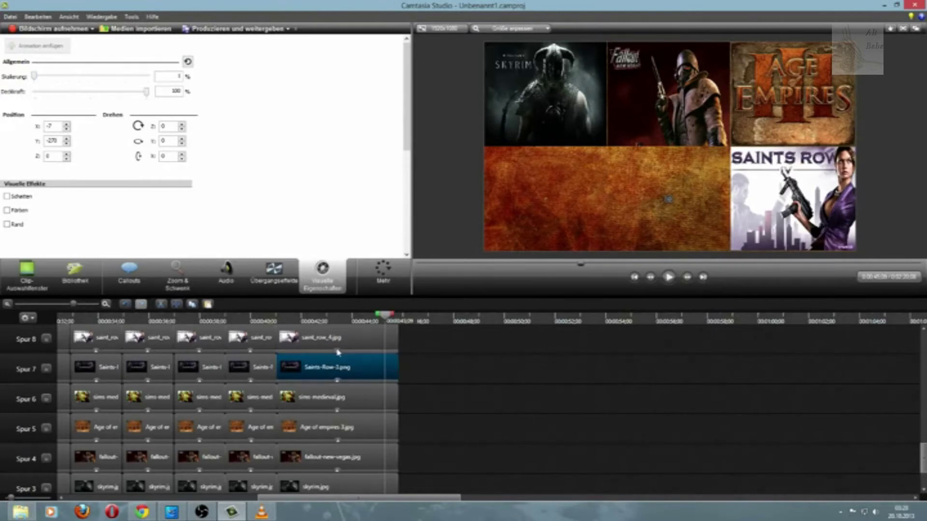
Add an animation ending at 0:00:45;09 to the last saint_row_4.jpg clip on track 8, shrinking it to 1 %
left_click(338, 351)
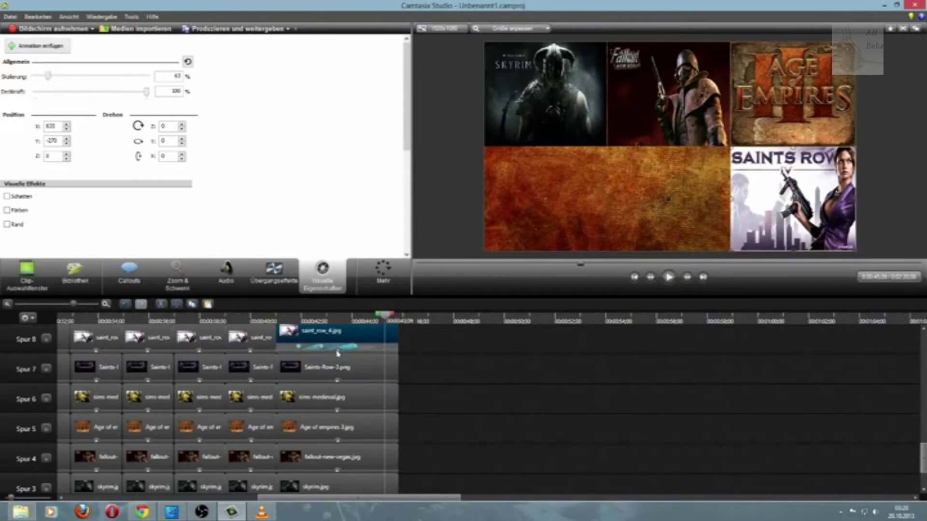
left_click(66, 43)
left_click(51, 79)
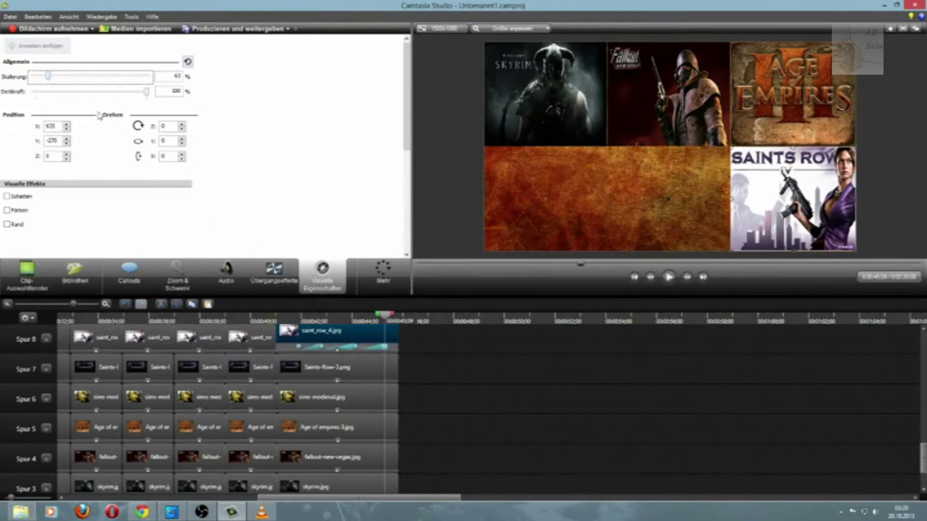
left_click_drag(51, 79, 2, 74)
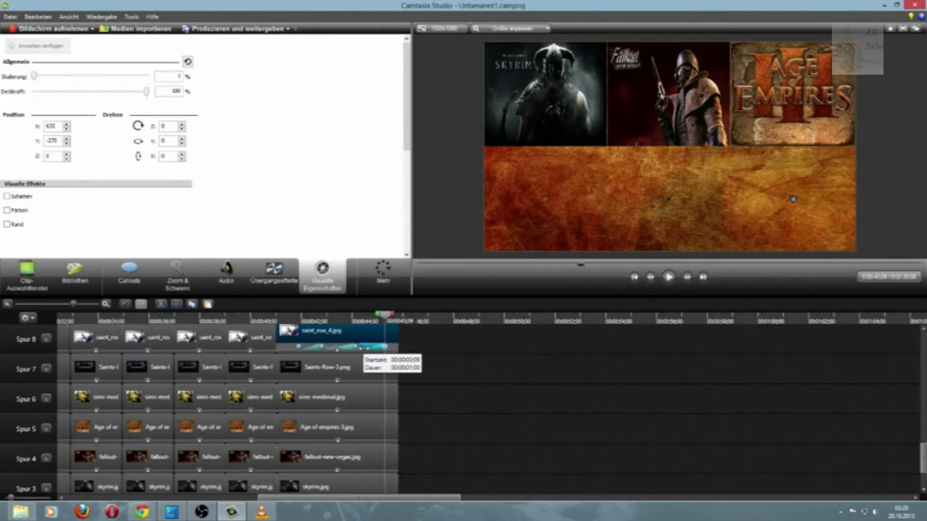
Scrub through the last clips from about 0:00:42 and play the project onward to review the closing animations
left_click(306, 320)
left_click_drag(306, 320, 395, 344)
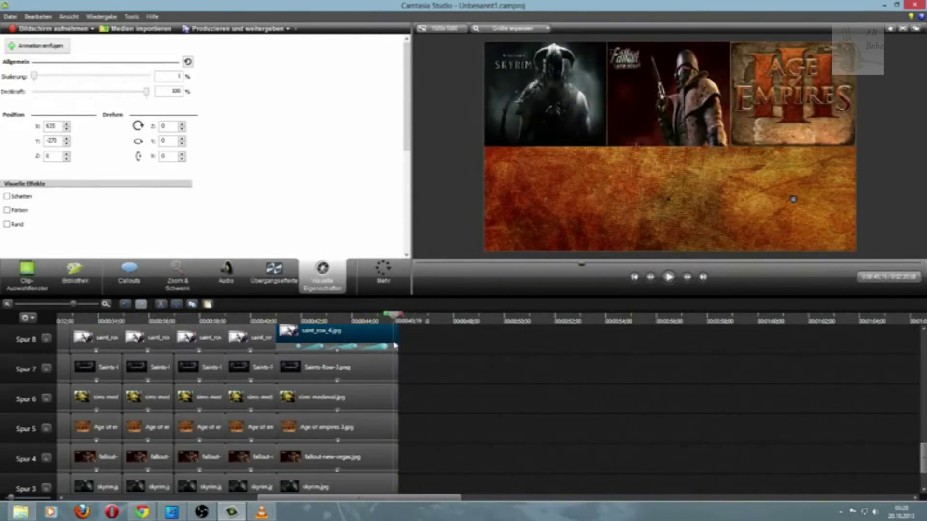
scroll(512, 405, "down", 3)
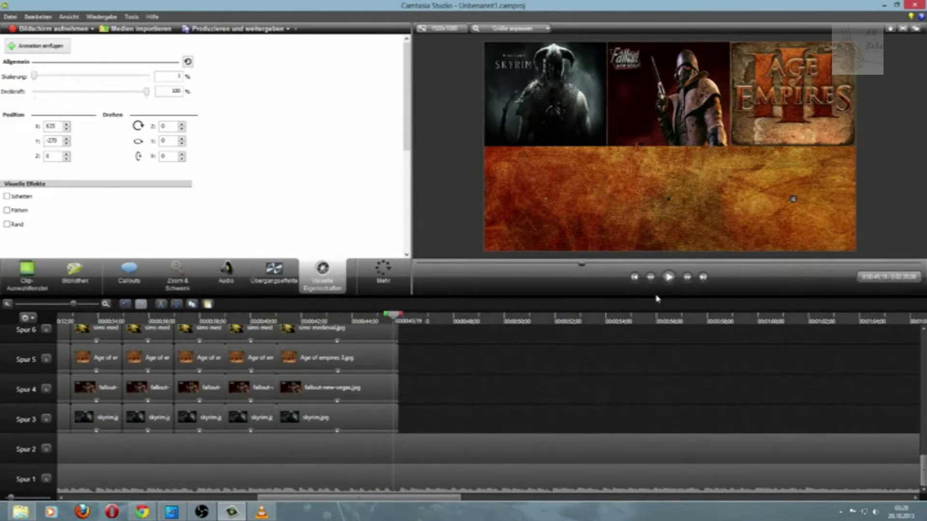
left_click(669, 277)
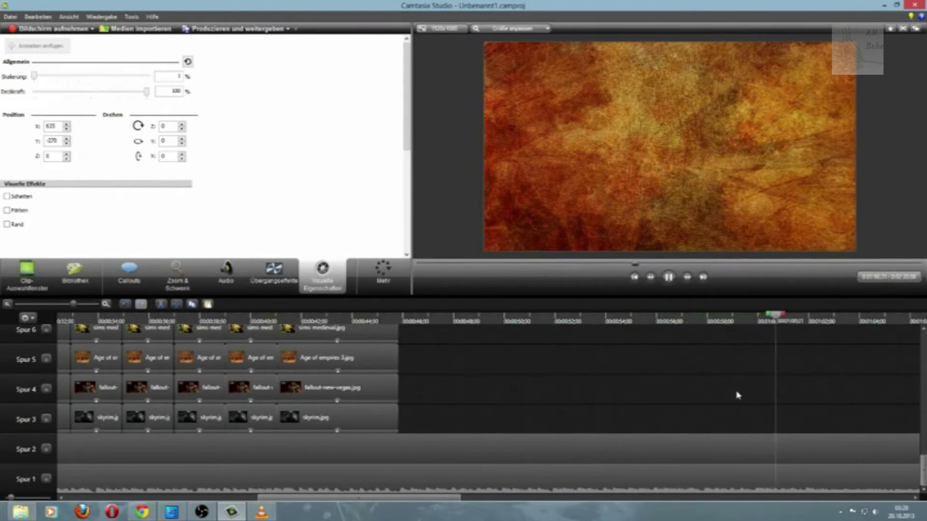
left_click(670, 279)
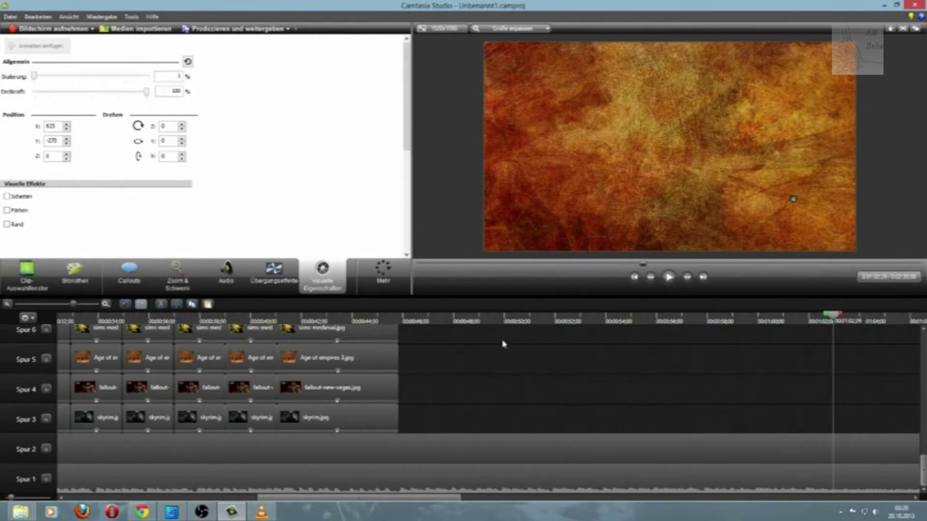
Extend the last image clips on tracks 3 to 8 so that they all end at 0:00:49;25
left_click_drag(497, 321, 502, 322)
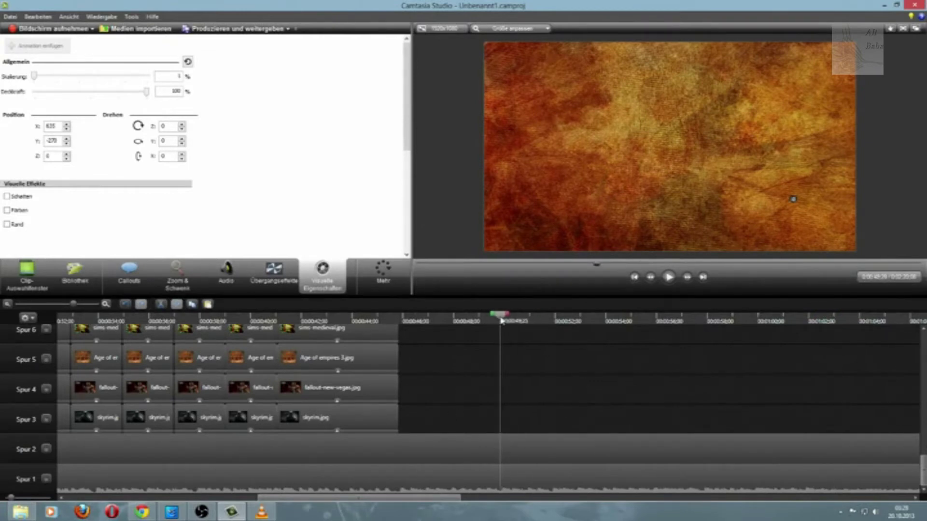
scroll(427, 413, "up", 1)
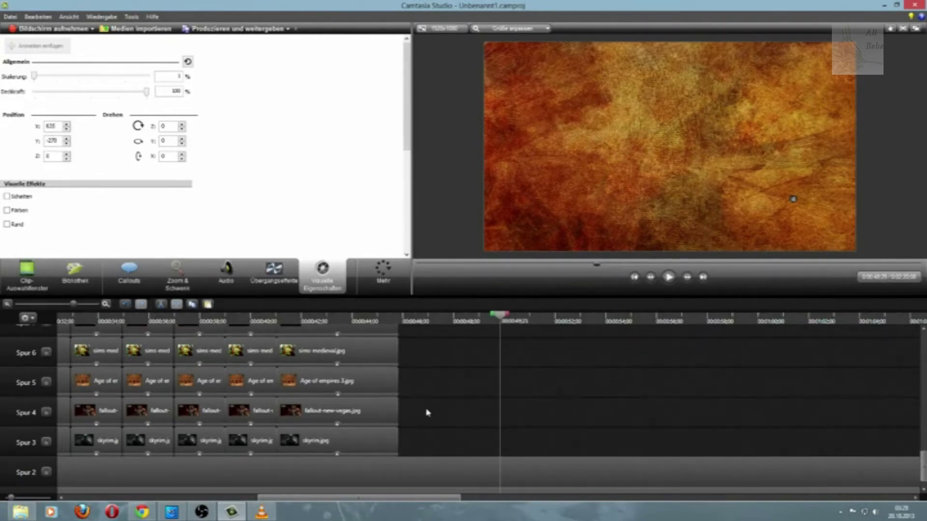
left_click_drag(396, 441, 501, 441)
left_click_drag(396, 409, 505, 414)
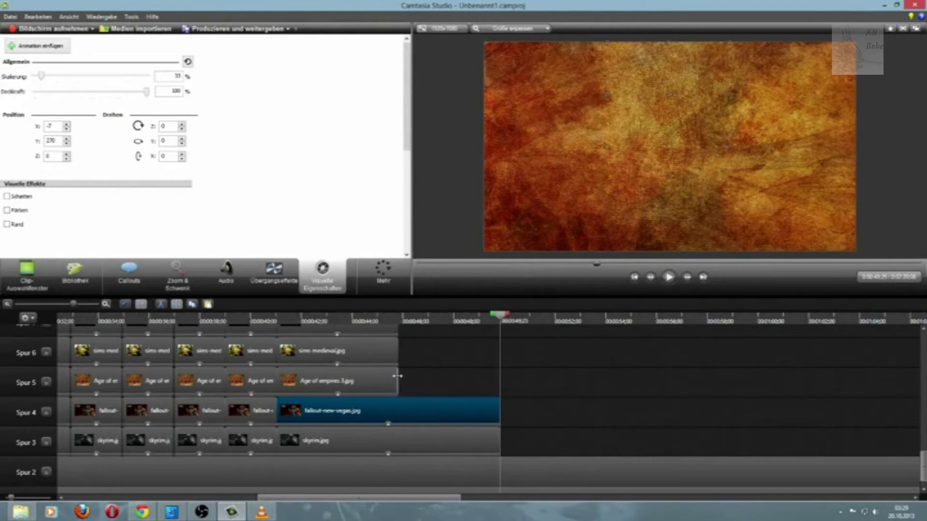
left_click_drag(397, 381, 495, 382)
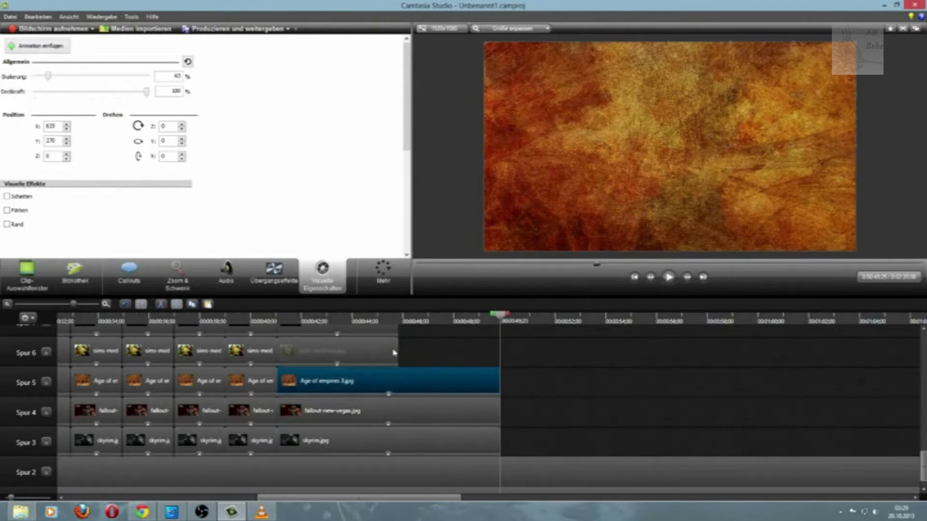
left_click_drag(398, 350, 499, 349)
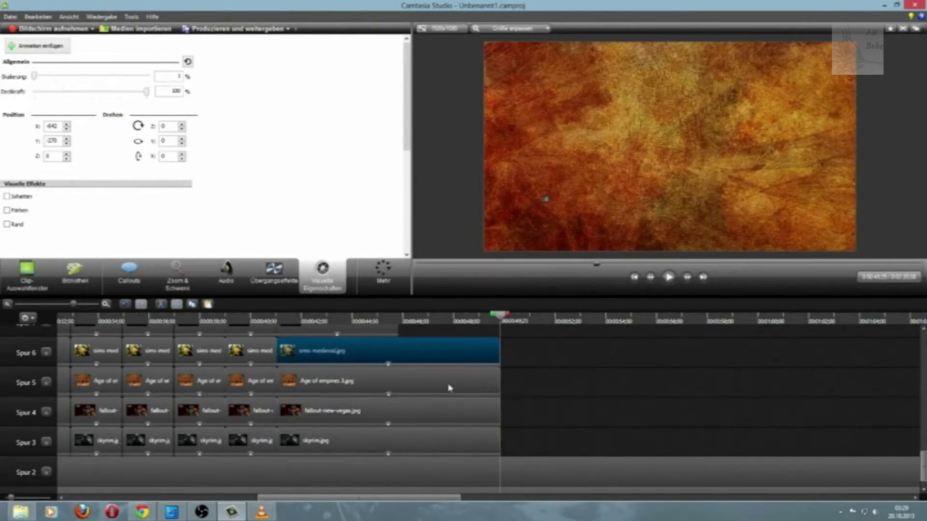
scroll(434, 389, "up", 1)
left_click_drag(399, 371, 499, 372)
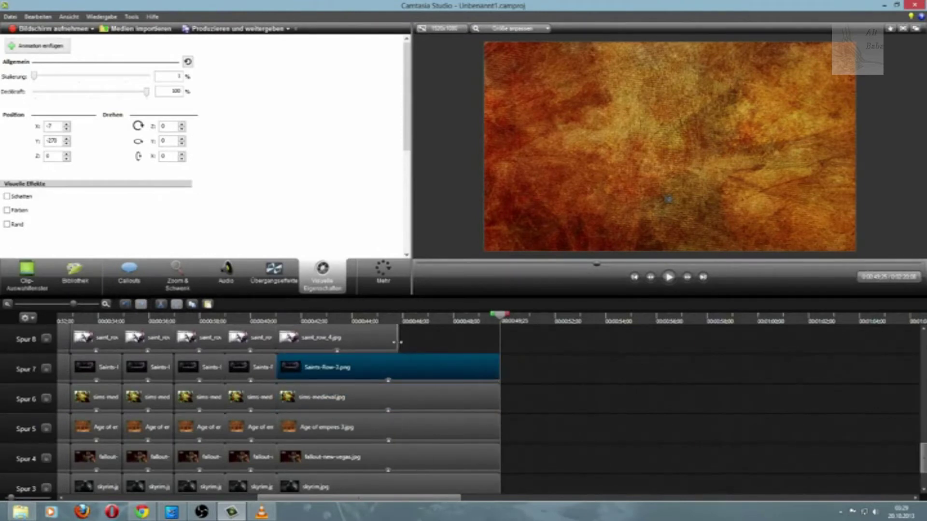
left_click_drag(400, 342, 500, 342)
scroll(507, 398, "up", 1)
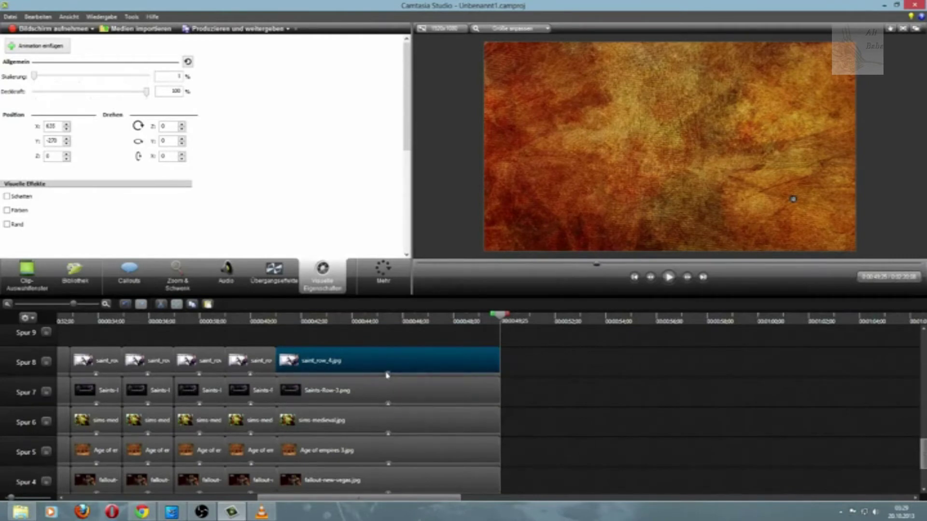
Add an animation at 0:00:45;10 to the last Age of empires 3.jpg clip on track 5
mouse_move(387, 374)
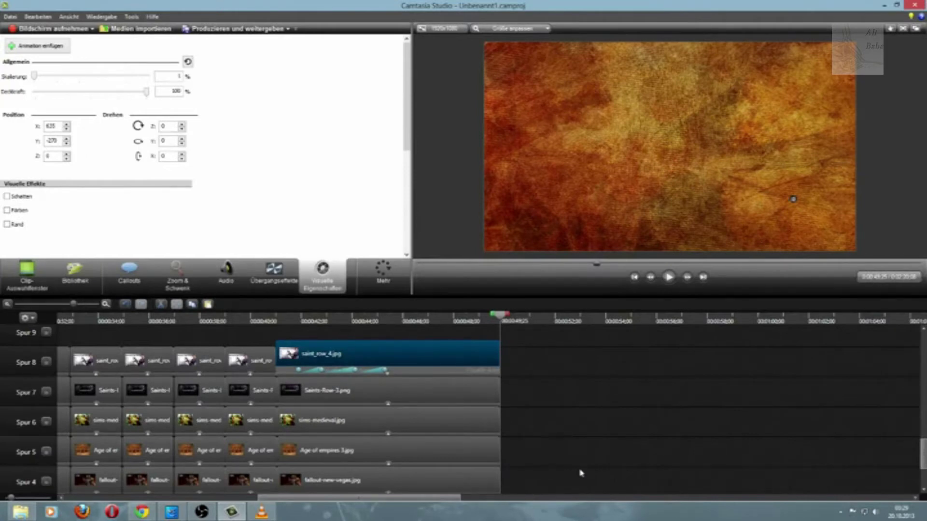
left_click(390, 465)
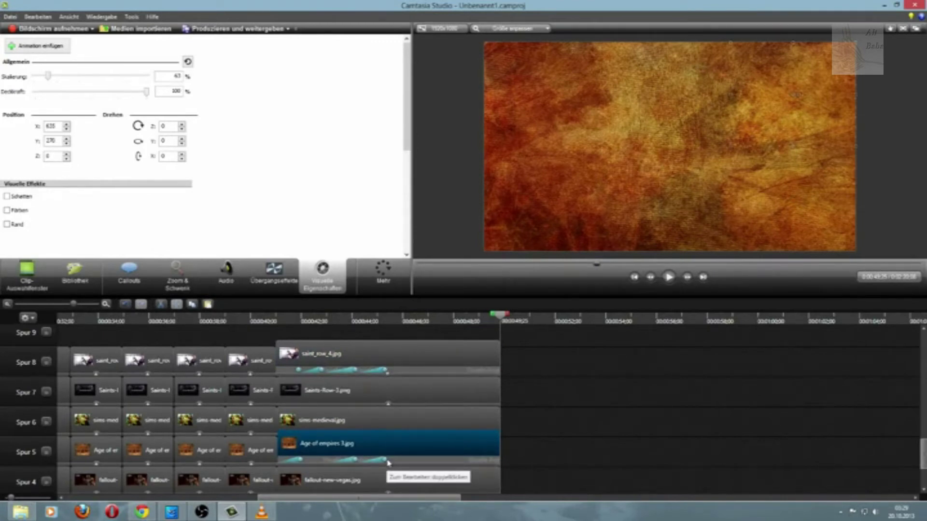
left_click(386, 321)
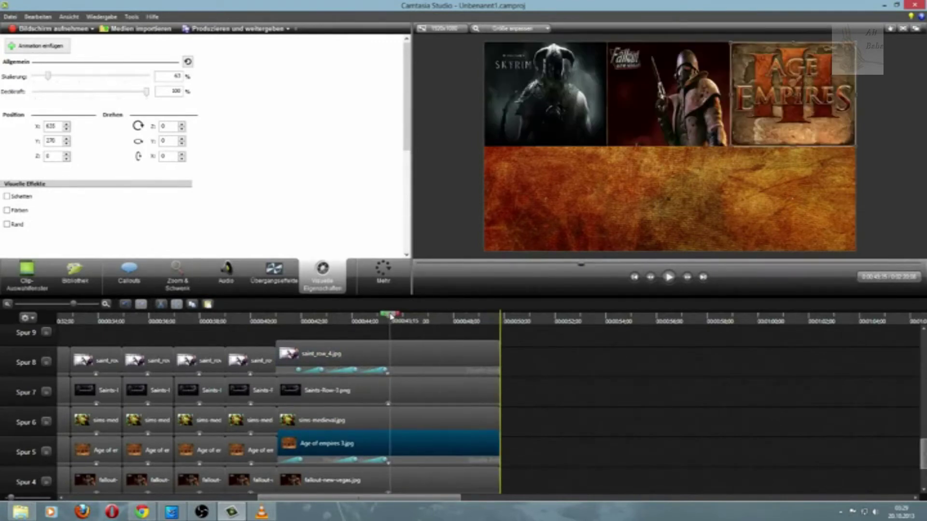
left_click_drag(385, 321, 386, 323)
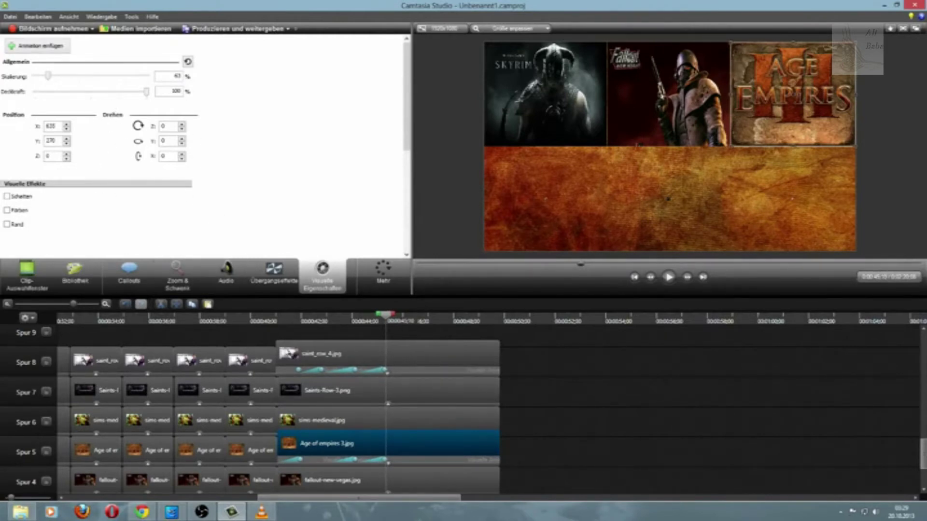
left_click(25, 56)
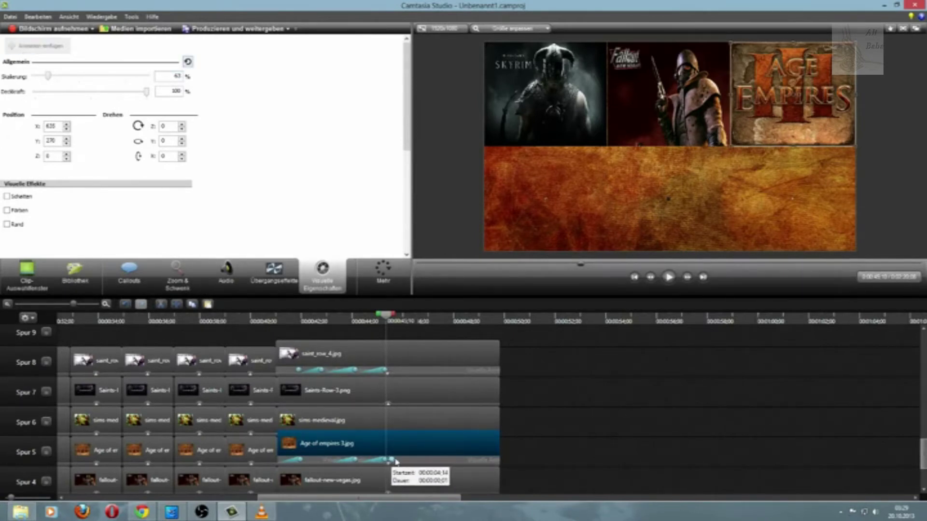
Reposition and stretch the new track 5 animation so that it follows the previous one and ends at about 0:00:46;16
mouse_move(388, 461)
left_mouse_down()
mouse_move(413, 462)
mouse_move(405, 465)
left_mouse_up()
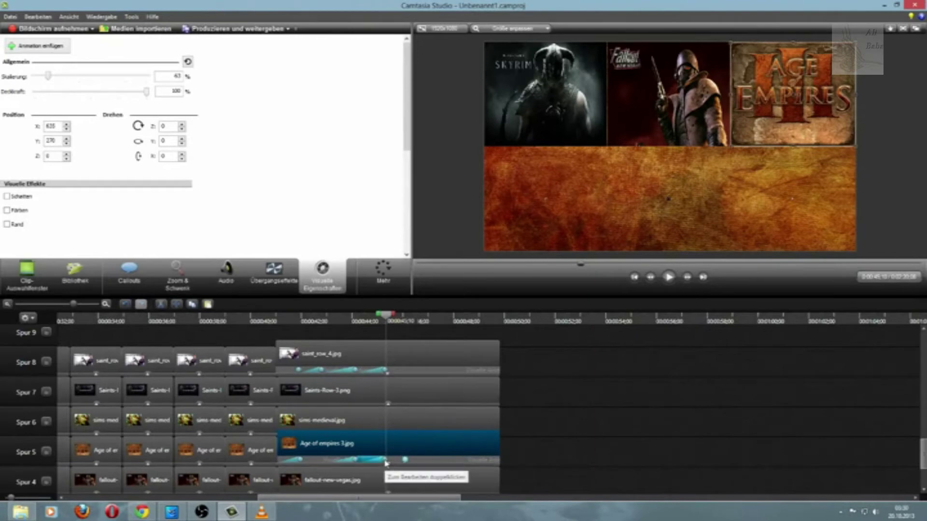
left_click_drag(387, 462, 387, 462)
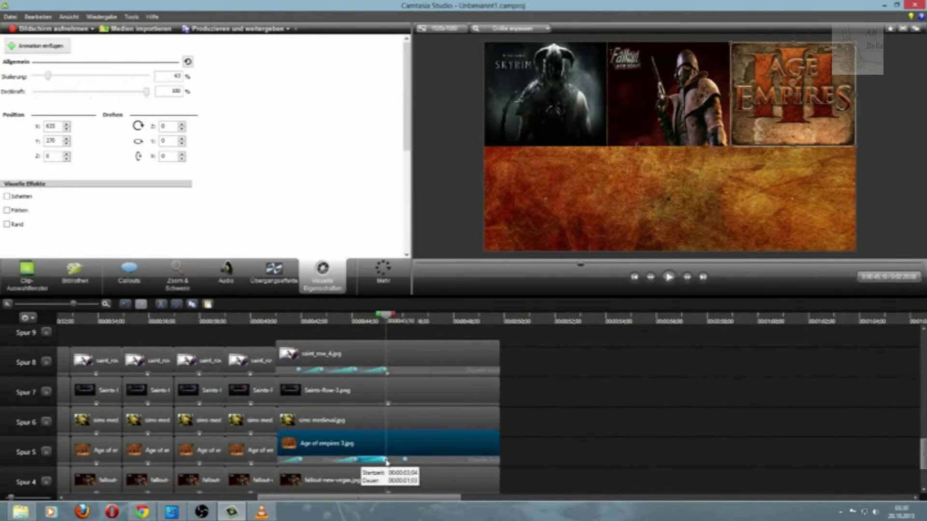
left_click_drag(387, 463, 417, 471)
double_click(405, 462)
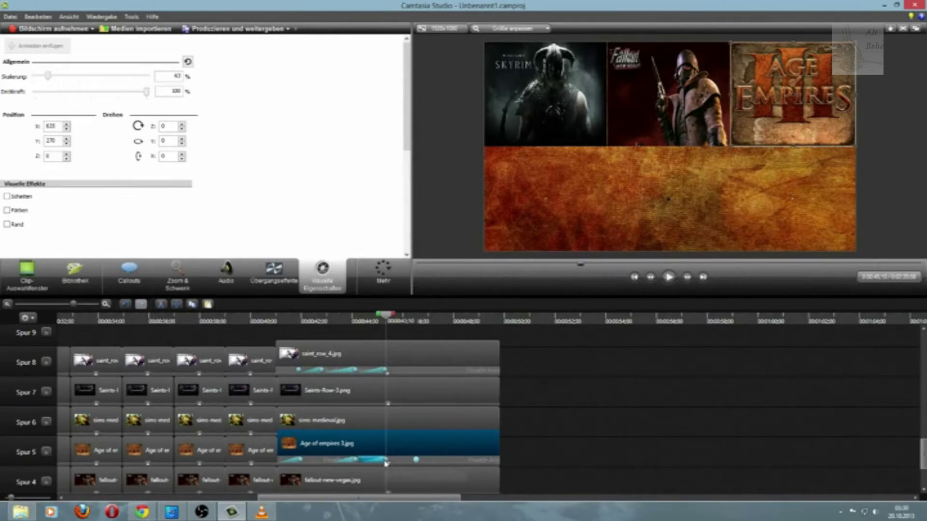
mouse_move(385, 463)
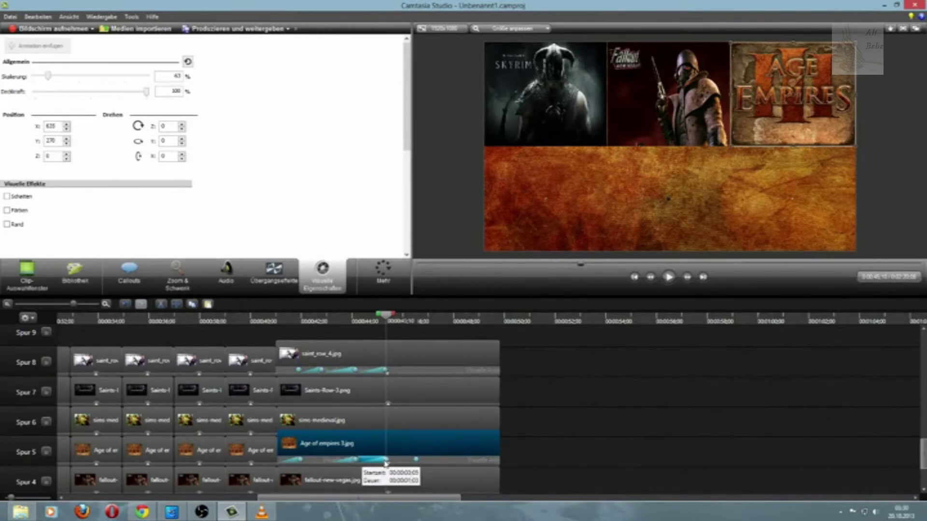
mouse_move(418, 463)
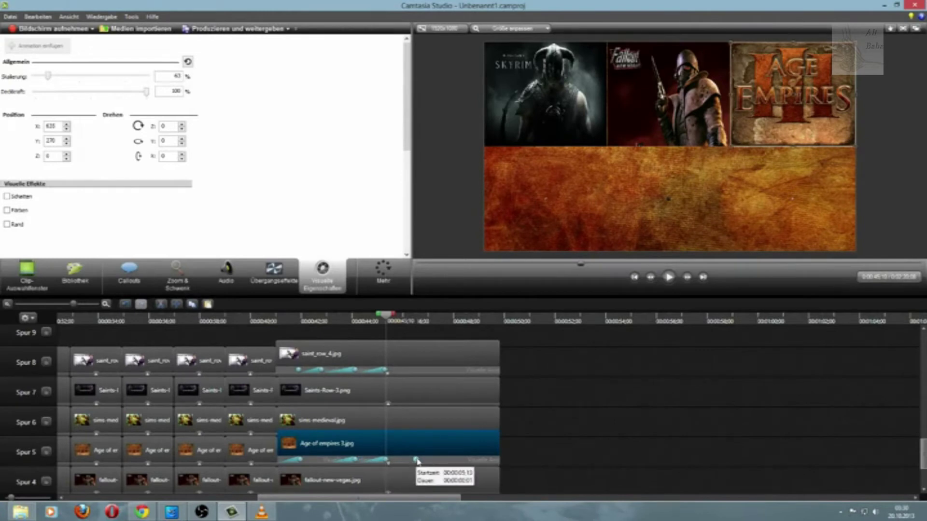
left_click_drag(418, 462, 413, 463)
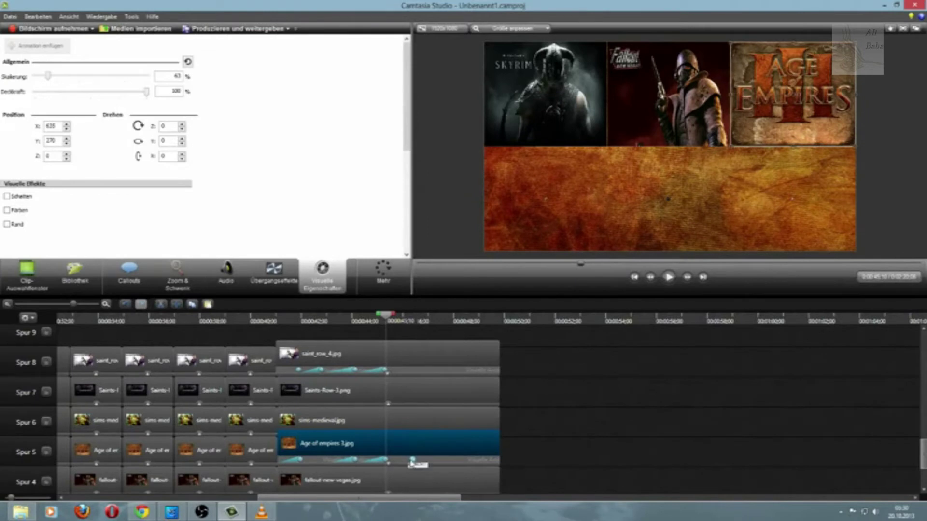
left_click_drag(405, 460, 377, 467)
left_click_drag(411, 463, 409, 462)
left_click_drag(408, 465, 414, 461)
mouse_move(385, 315)
left_mouse_down()
mouse_move(423, 315)
mouse_move(380, 318)
mouse_move(395, 332)
mouse_move(386, 333)
left_mouse_up()
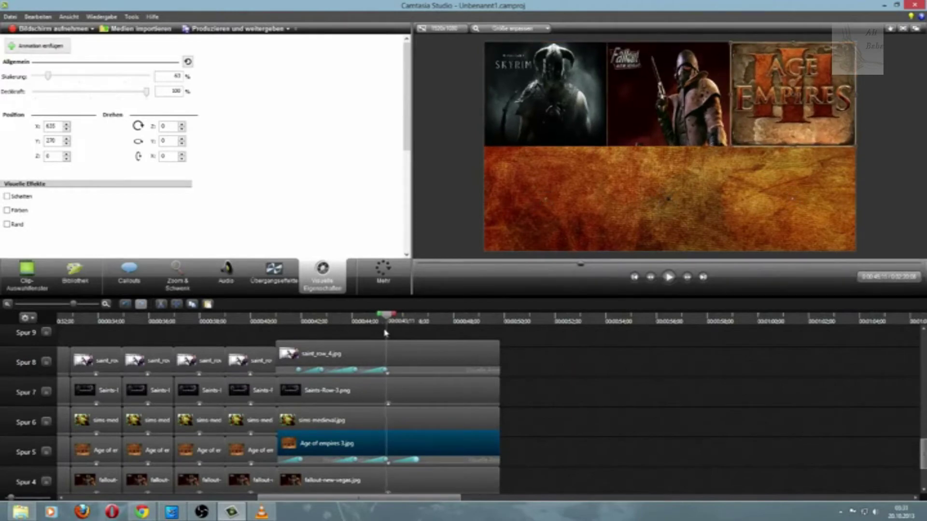
Edit the closing animation of the last Age of empires 3.jpg clip on track 5 and set its scale to 1 %
left_click(417, 461)
right_click(405, 456)
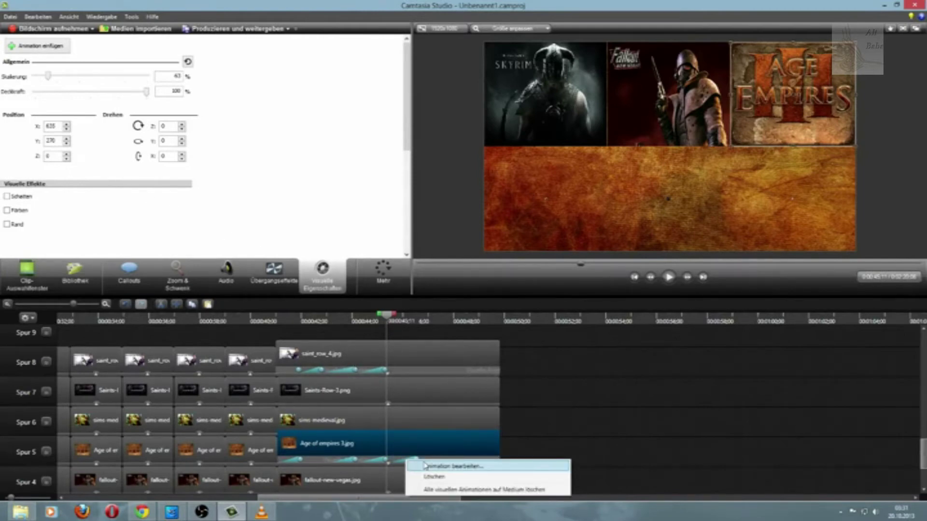
left_click(425, 464)
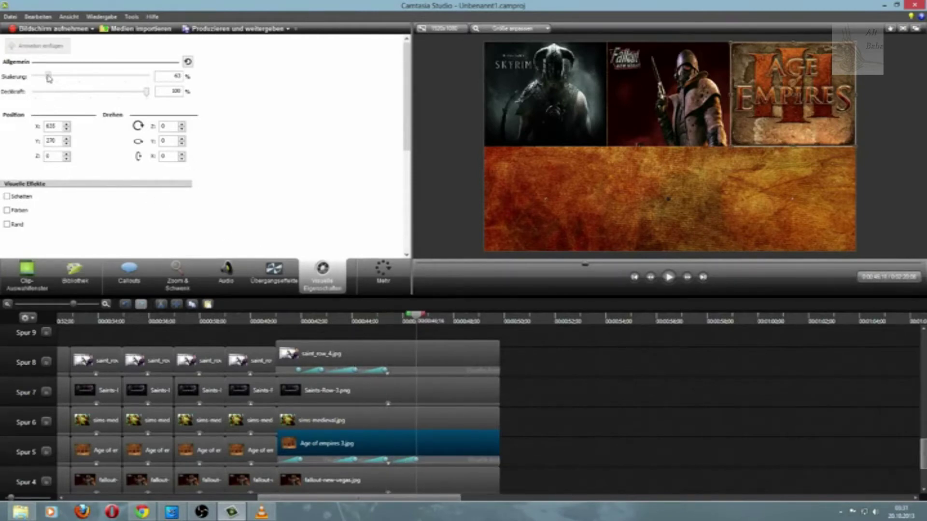
left_click_drag(49, 78, 34, 76)
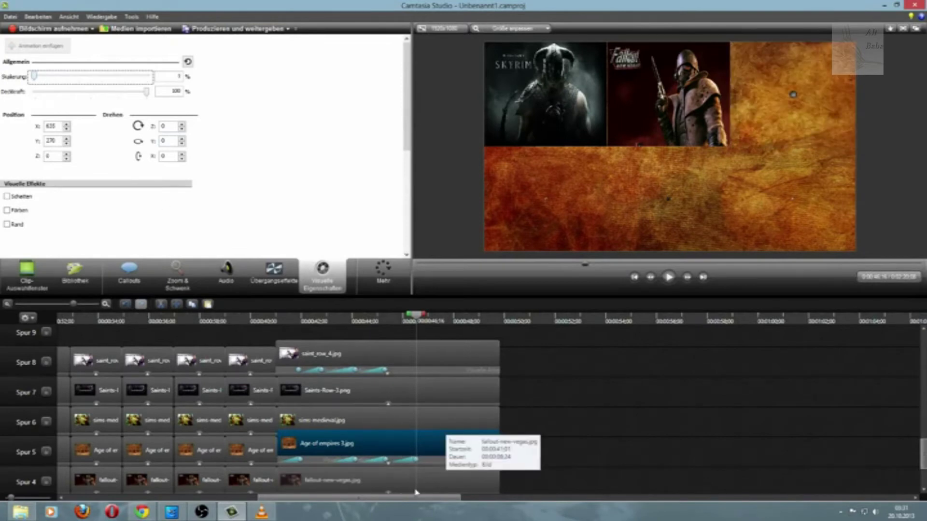
Add an animation ending at 0:00:46;16 to the last fallout-new-vegas.jpg clip on track 4, shrinking it to 1 %
left_click(391, 496)
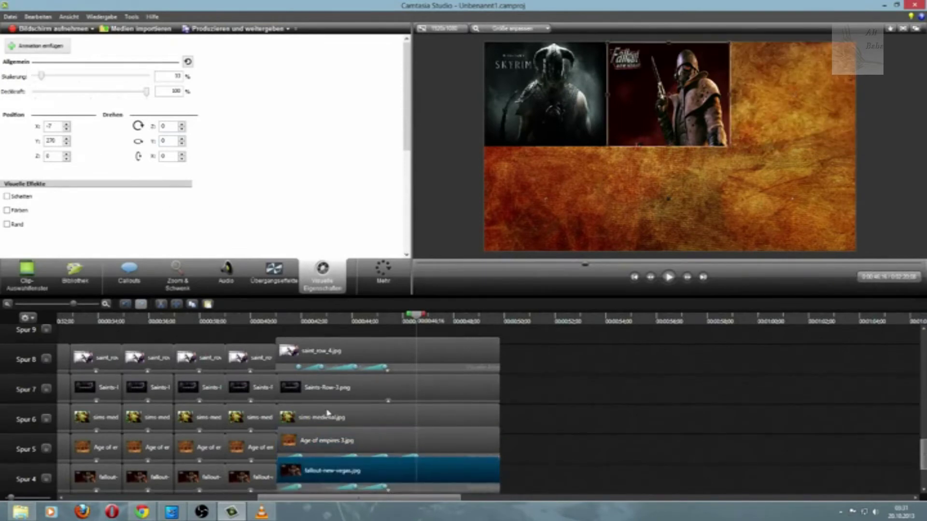
left_click(57, 53)
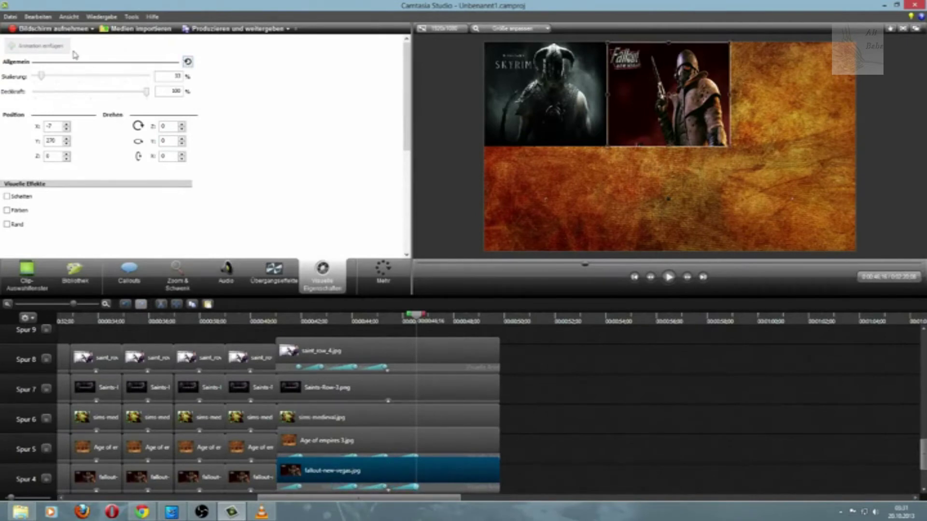
left_click_drag(42, 76, 38, 76)
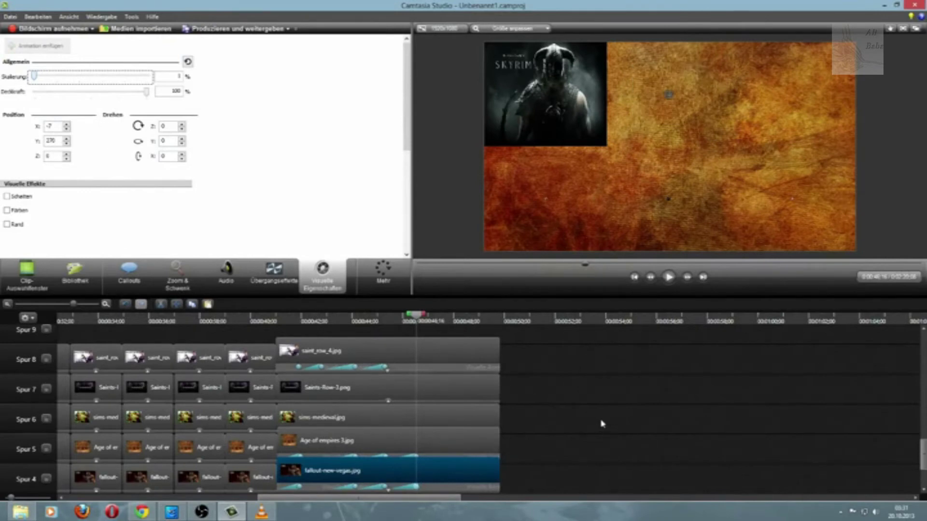
Add an animation ending at 0:00:46;16 to the last skyrim.jpg clip on track 3 with a scale of 1 %
left_click(587, 435)
scroll(582, 438, "down", 3)
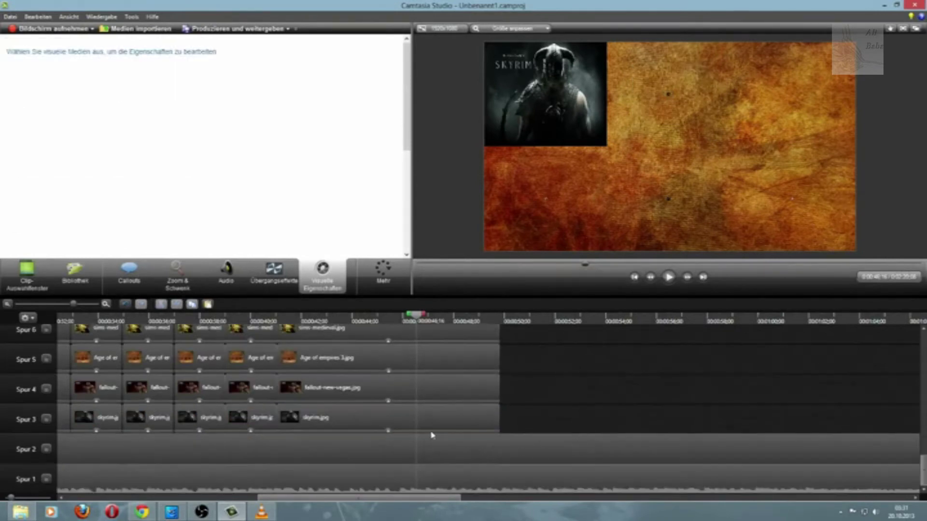
left_click(401, 434)
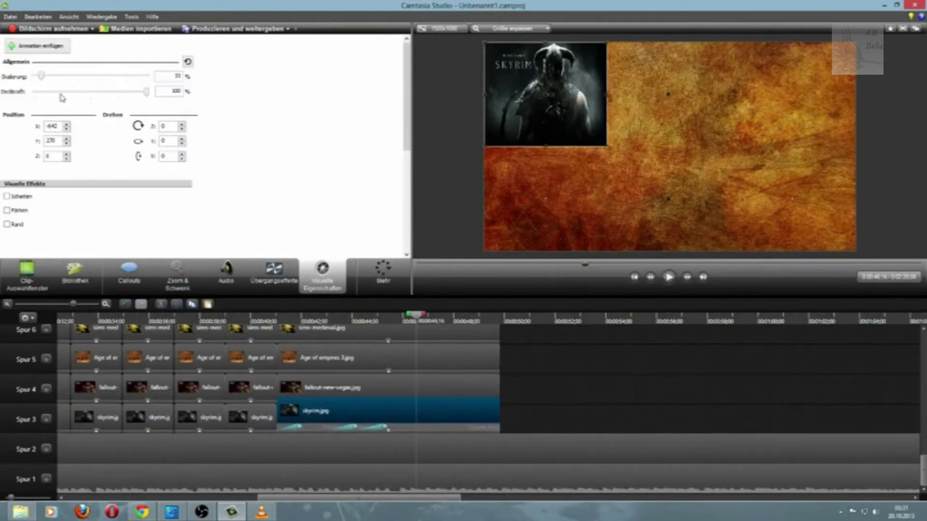
left_click(39, 46)
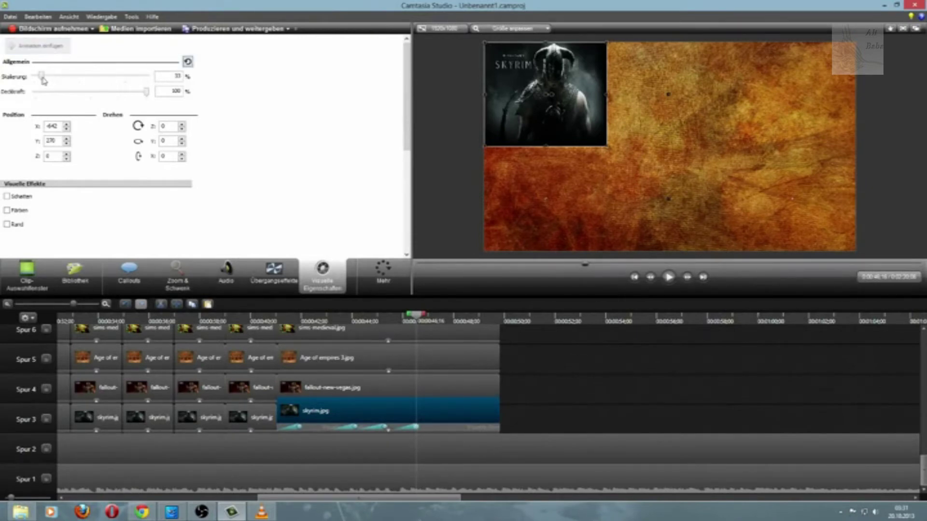
left_click_drag(42, 78, 34, 77)
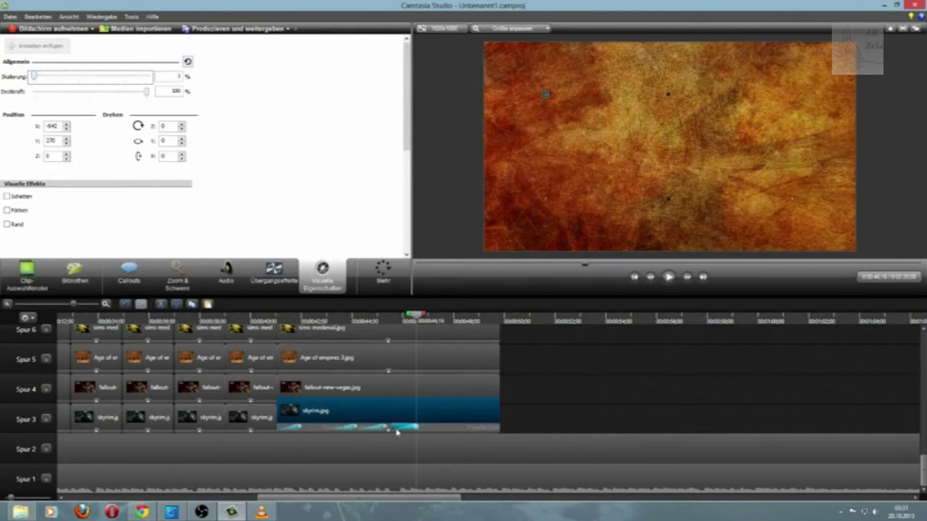
Scrub through the last clips from about 0:00:42 to 0:00:47;10 to review the shrinking upper row
left_click(497, 404)
scroll(496, 404, "up", 2)
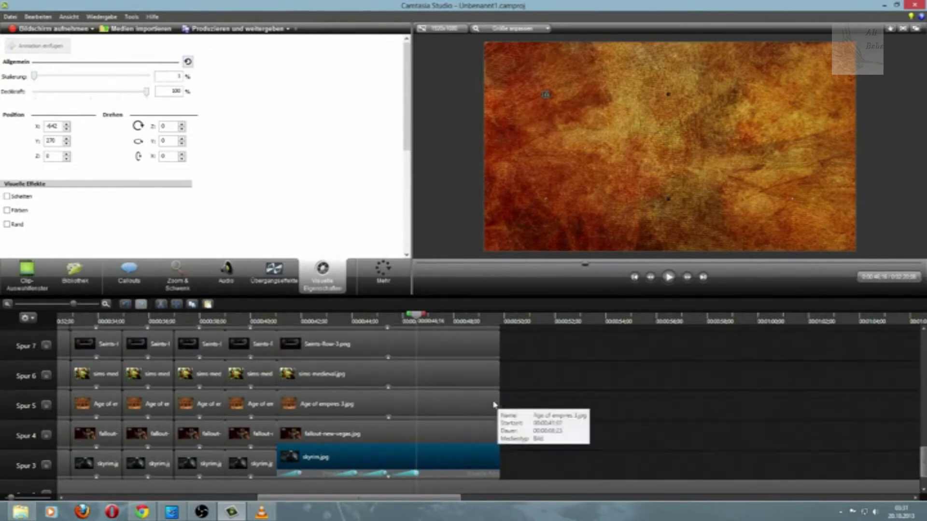
scroll(440, 371, "up", 2)
left_click(344, 320)
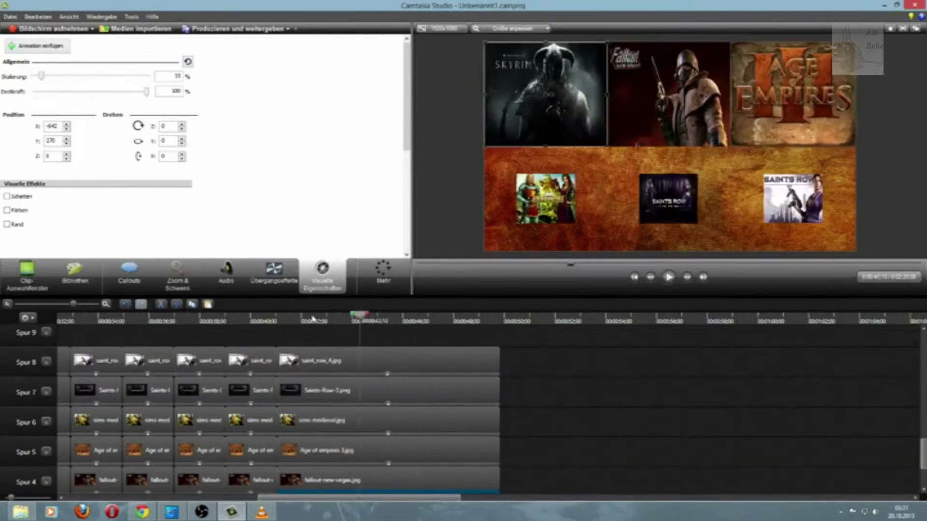
left_click_drag(344, 321, 438, 336)
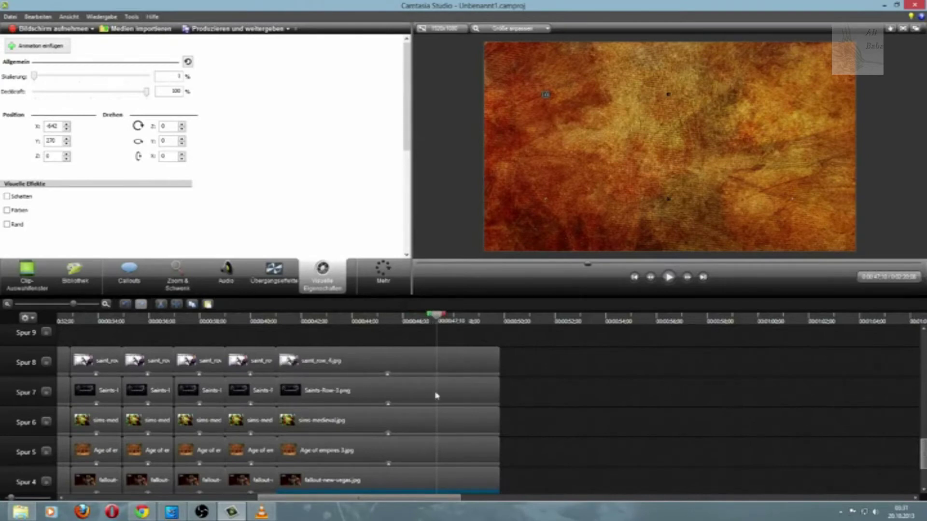
Align the playhead with the end of the last skyrim.jpg animation and add an animation ending there to the last sims-medieval.jpg clip on track 6
scroll(437, 396, "down", 2)
right_click(418, 453)
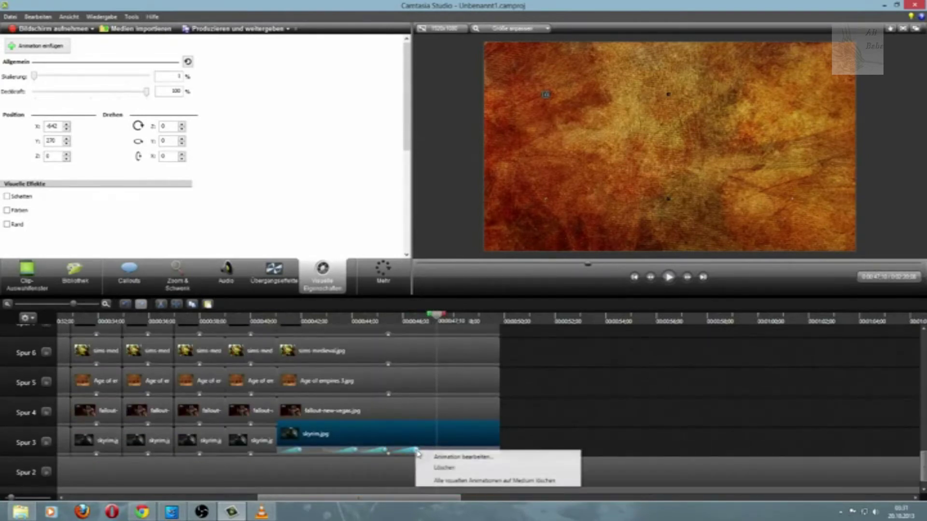
left_click(437, 457)
scroll(507, 428, "up", 2)
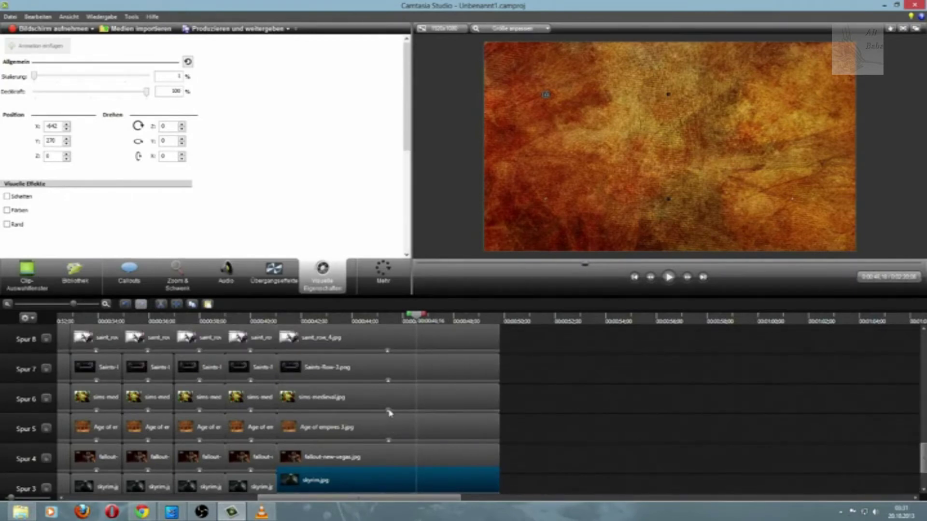
left_click(389, 412)
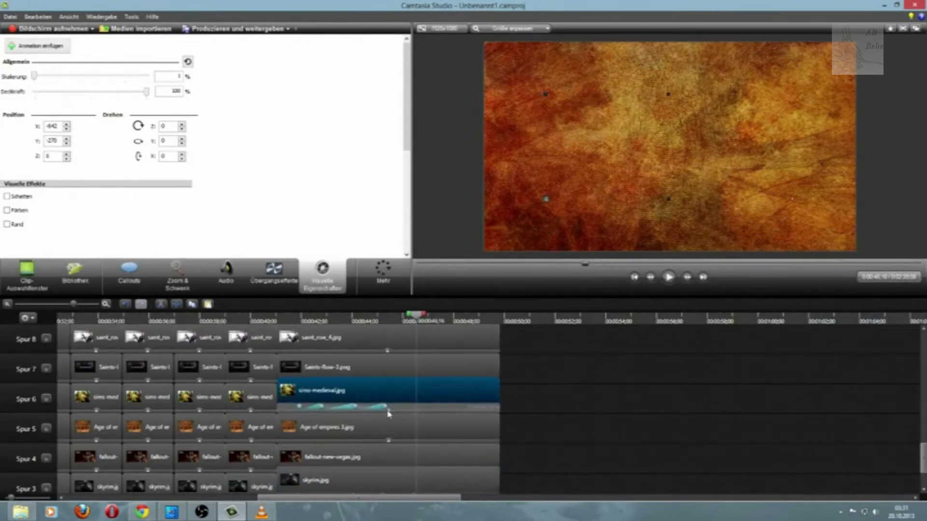
left_click(40, 48)
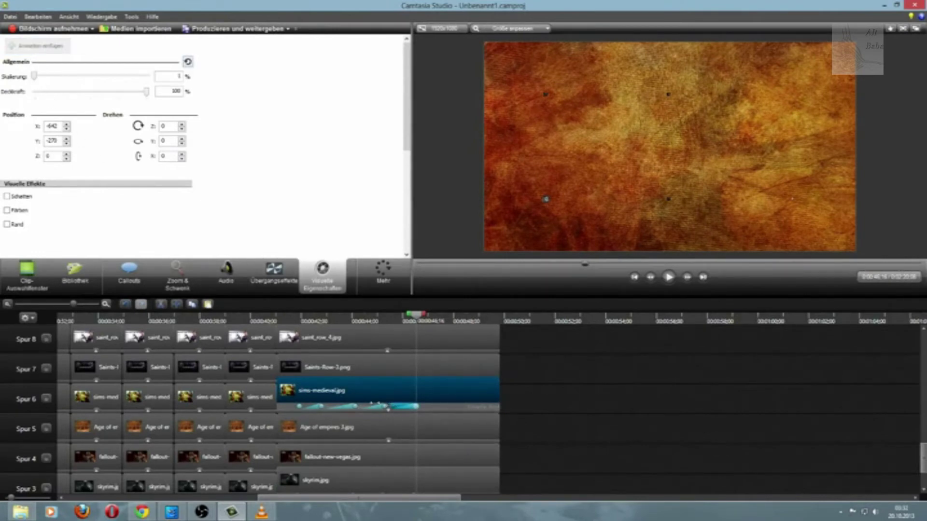
Scrub from about 0:00:43 to 0:00:46;16 and start editing the new closing animation of the last sims-medieval.jpg clip on track 6
left_click(336, 320)
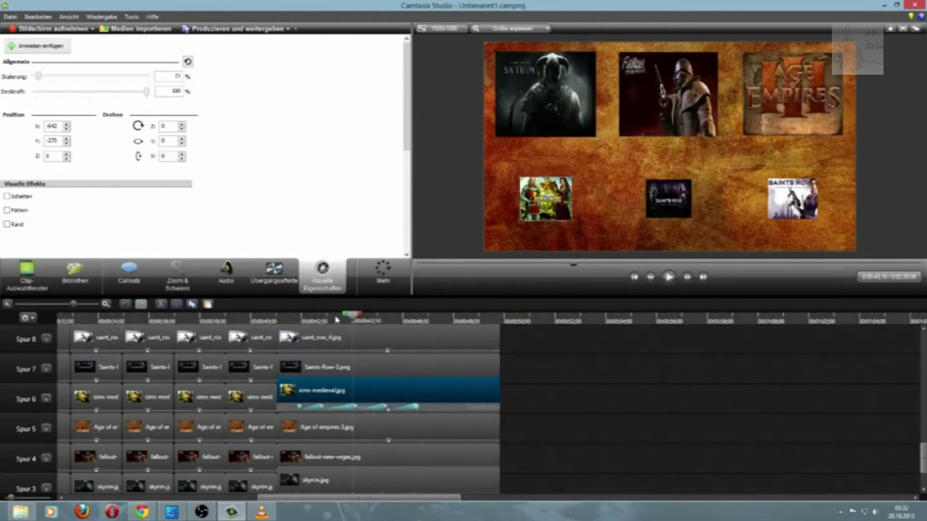
left_click_drag(336, 320, 416, 321)
right_click(415, 407)
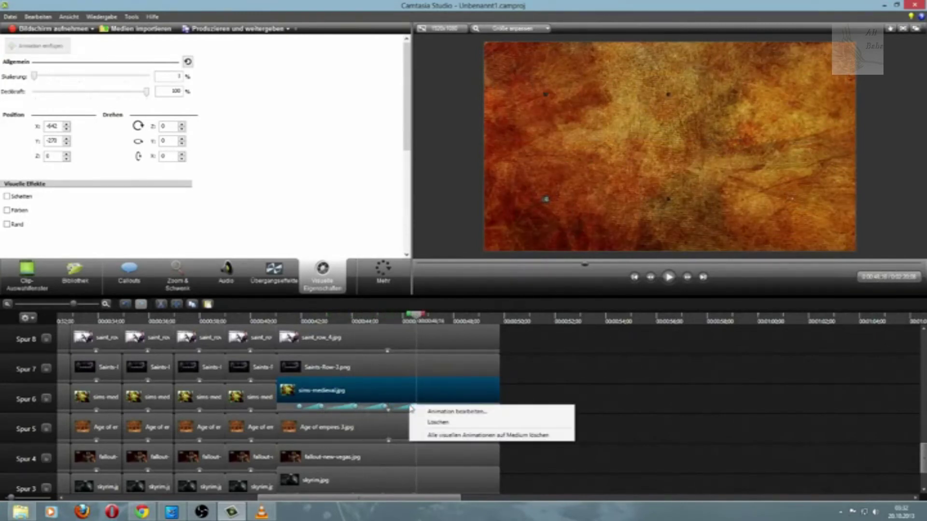
Set the scale to 50% at the last animation of the long sims-medieval.jpg clip on Spur 6 and collapse its animation view
left_click(418, 426)
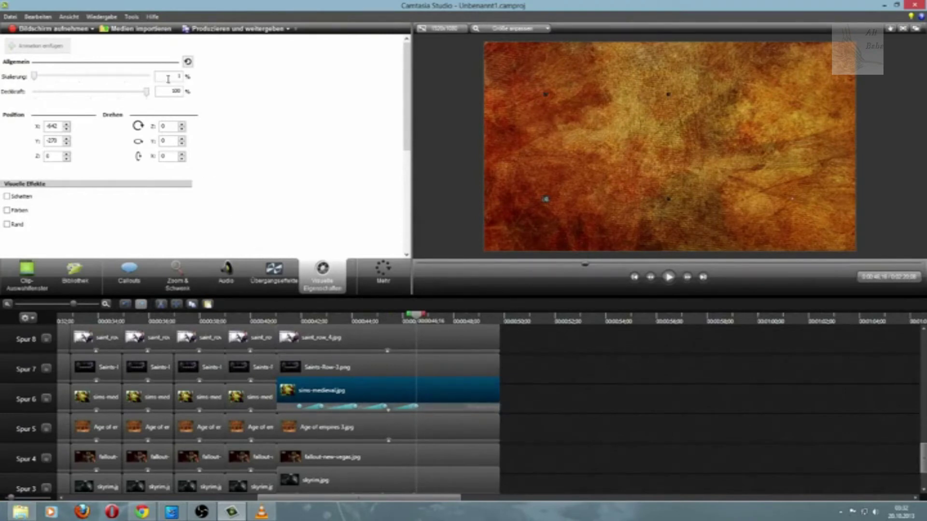
type("50")
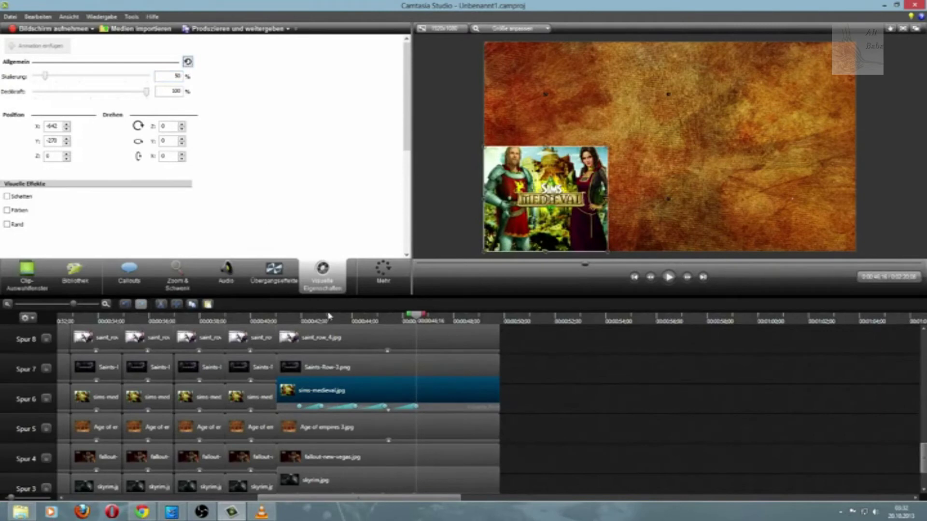
left_click(390, 413)
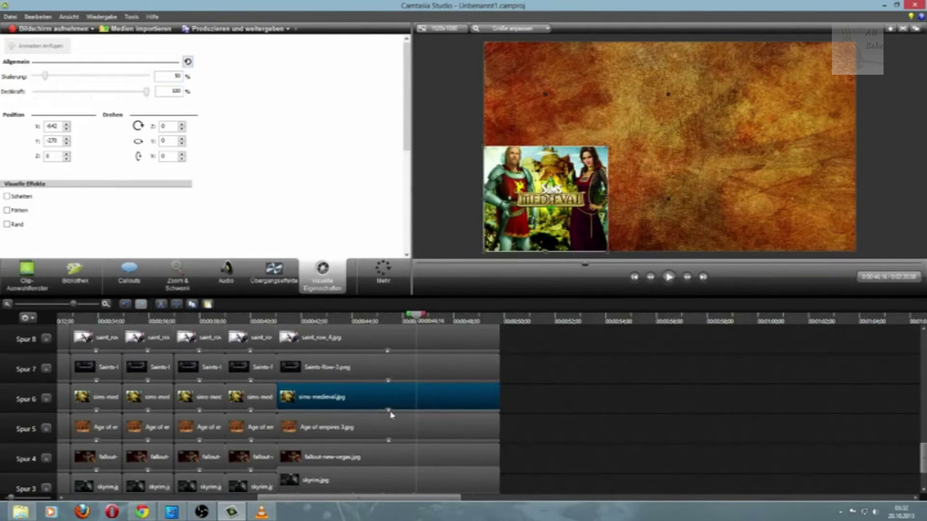
Add a visual animation to the long Saints-Row-3.png clip at the playhead and set its scale to 33%
left_click(386, 381)
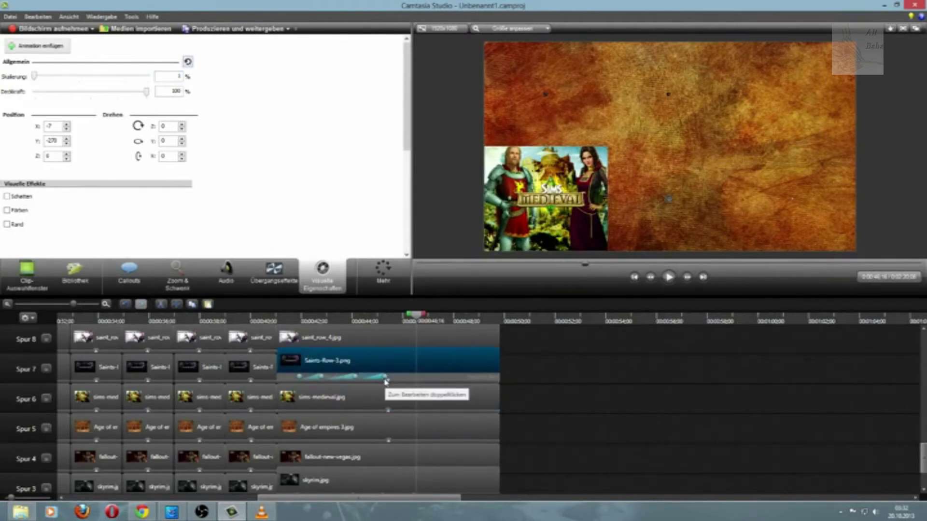
left_click(39, 48)
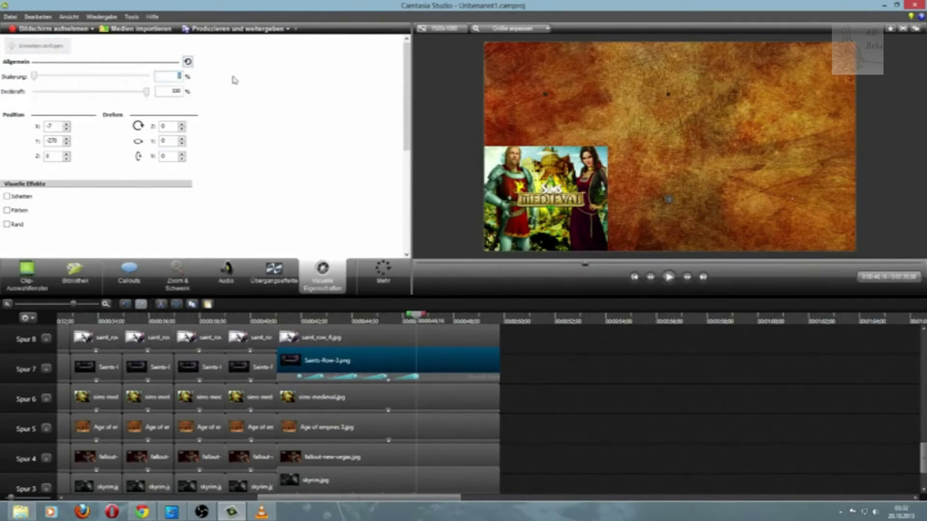
type("33")
key("Return")
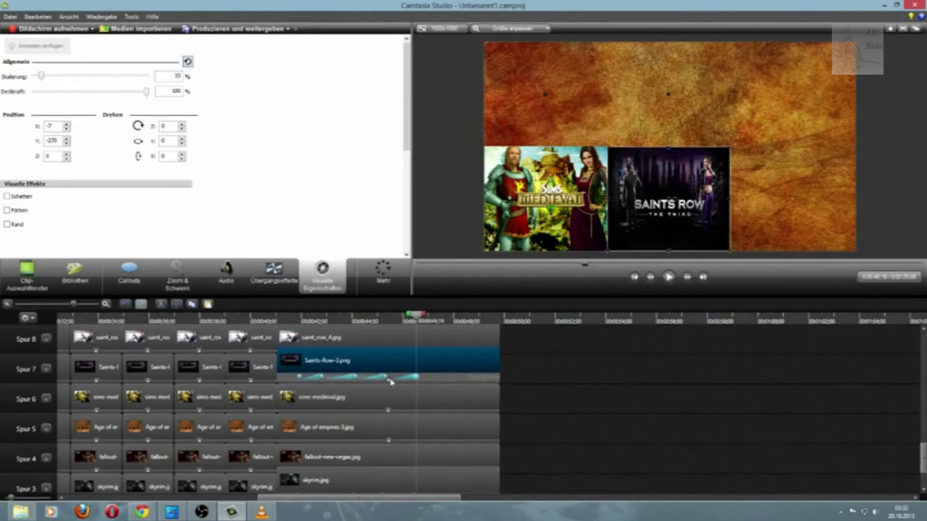
Add a visual animation to the long saint_row_4.jpg clip at the playhead and set its scale to 63%
left_click(388, 346)
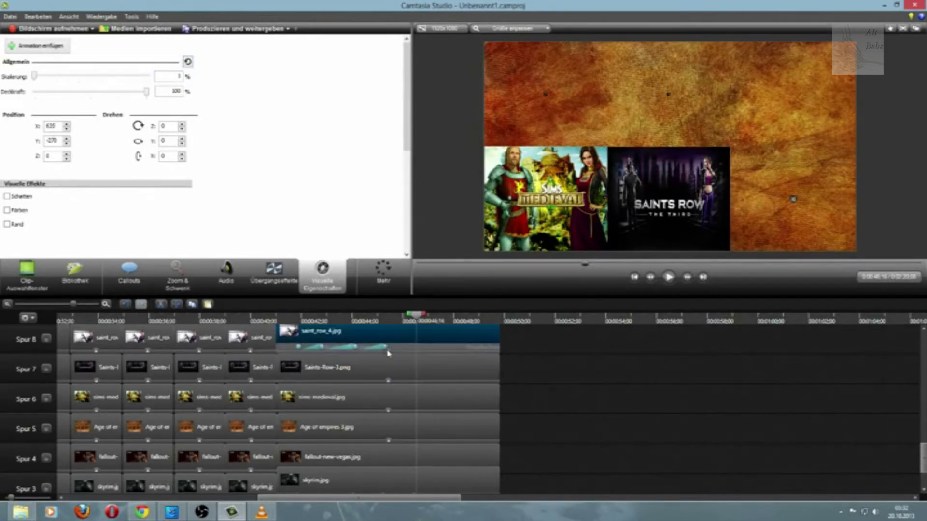
left_click(53, 51)
double_click(164, 77)
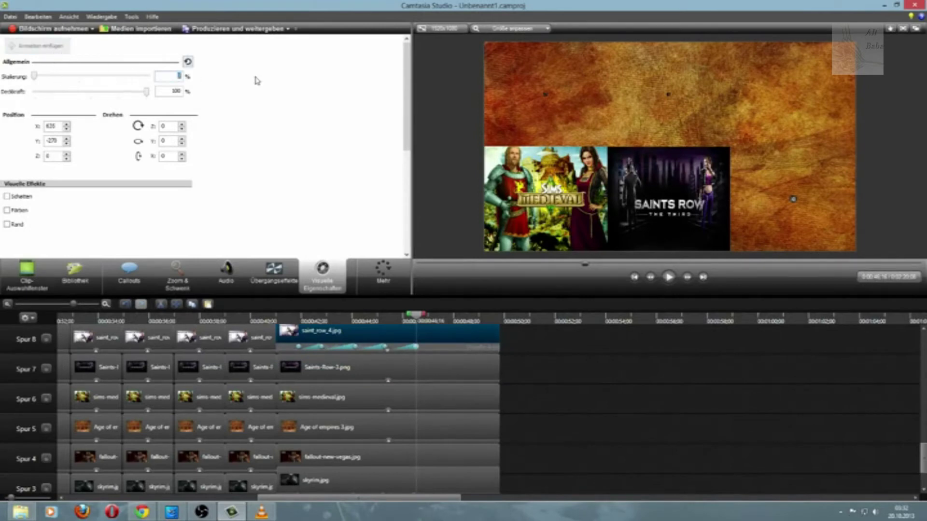
type("33")
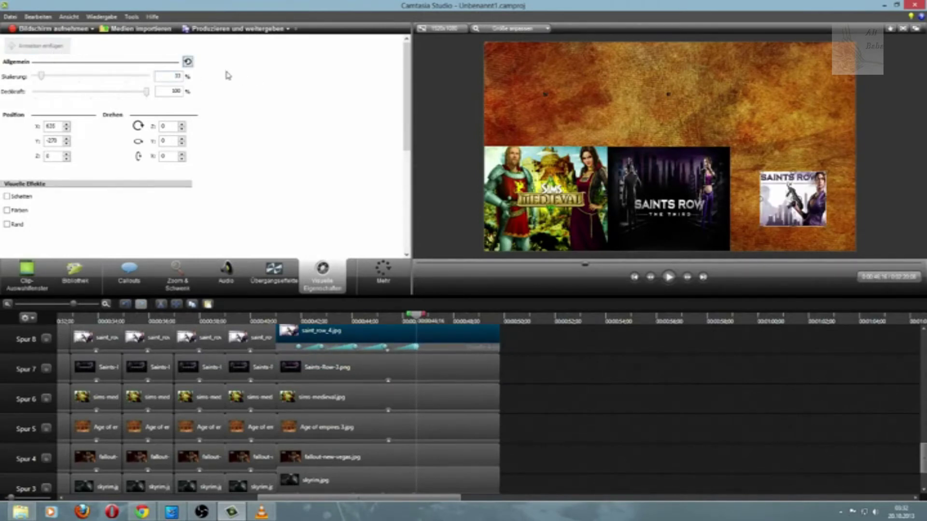
double_click(172, 75)
type("63")
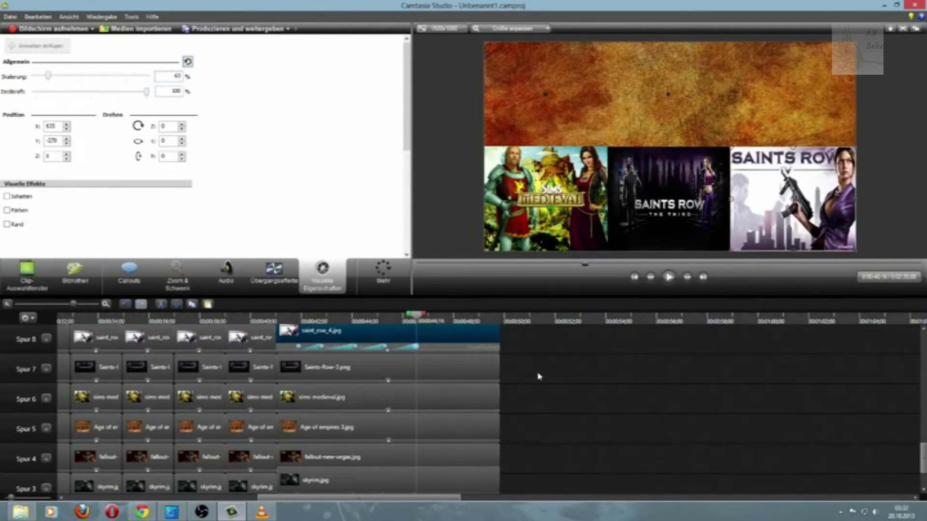
Play the timeline from about 0:00:39 to check the reappearing bottom row of game covers
left_click_drag(285, 320, 239, 324)
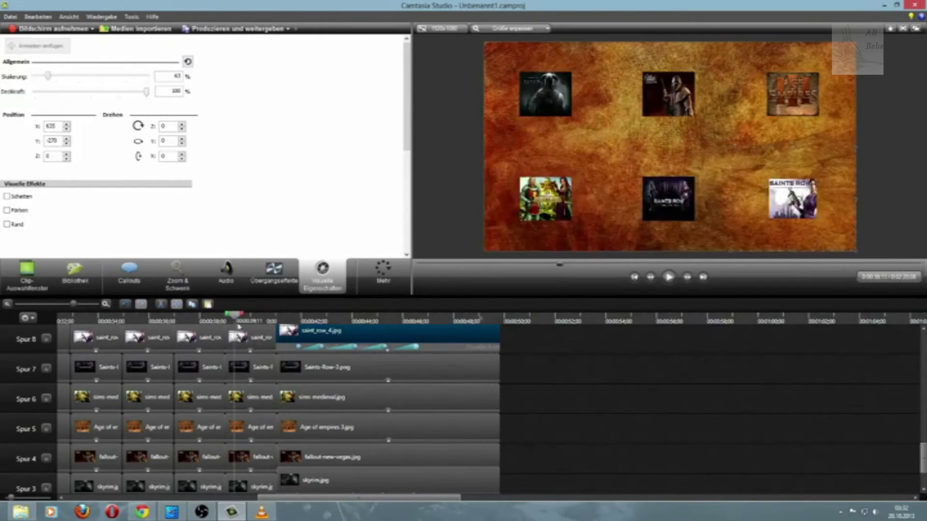
left_click(669, 277)
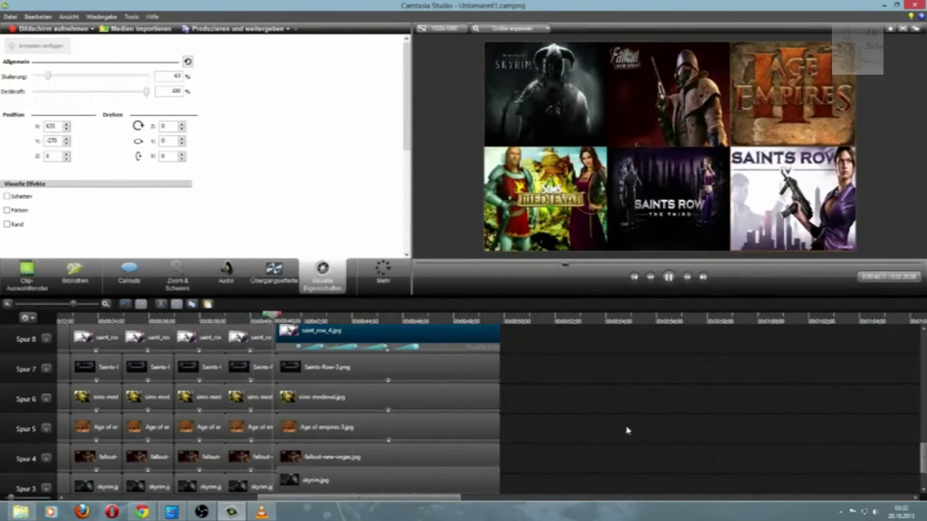
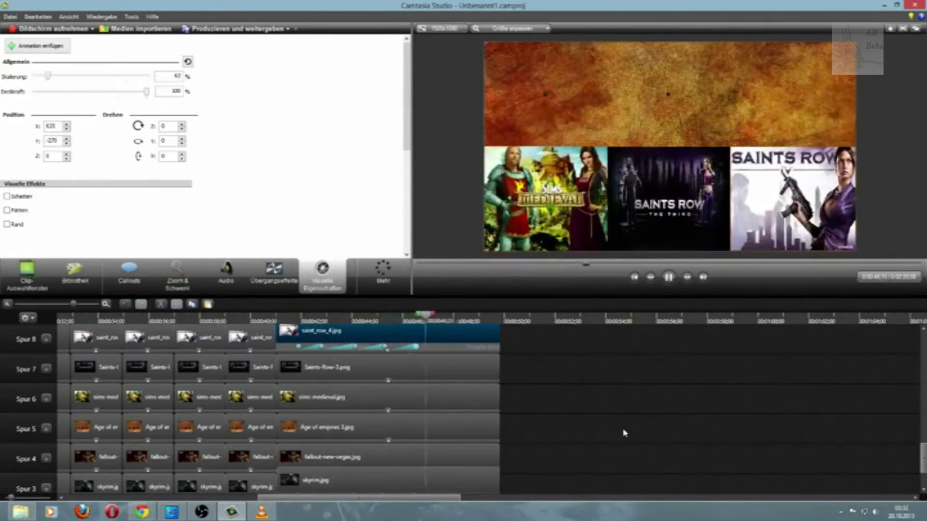
left_click(668, 277)
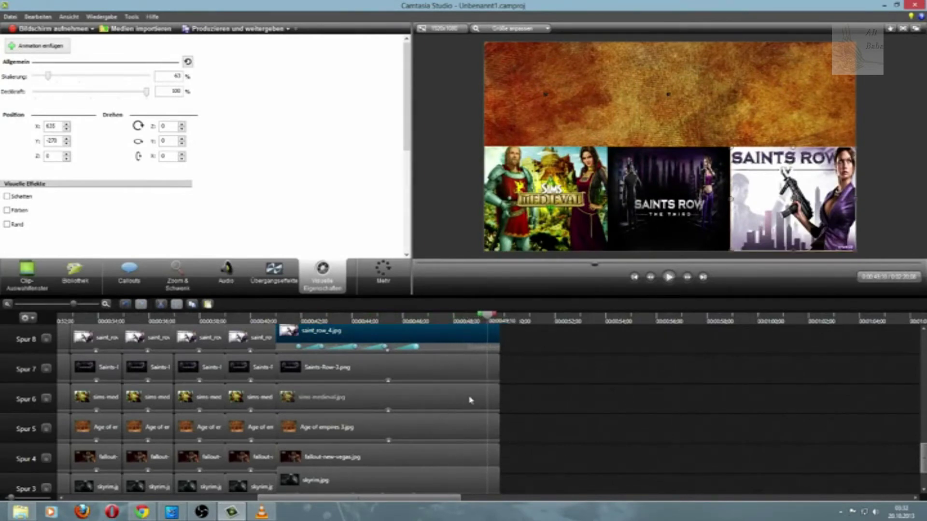
Add a visual animation to the long skyrim.jpg clip at 0:00:47;11 and extend its end to about 0:00:47;20
left_click(607, 399)
scroll(507, 405, "down", 3)
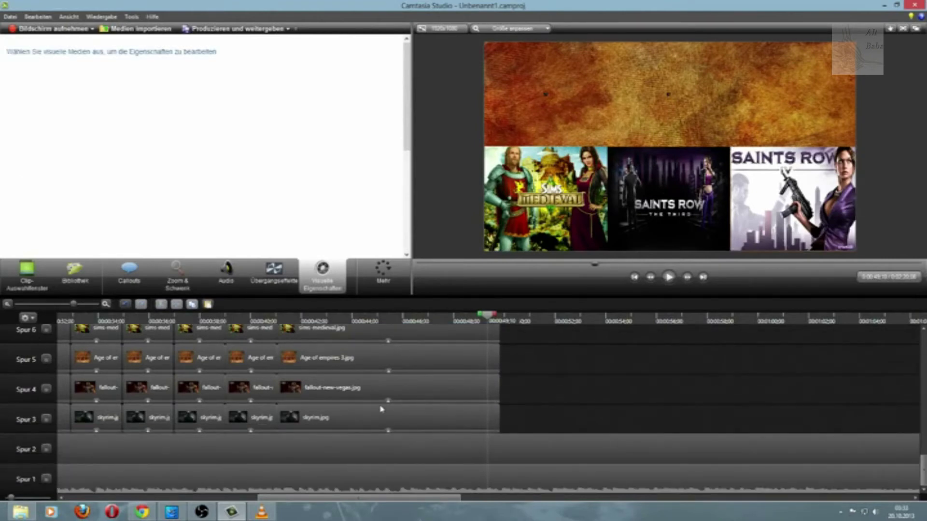
left_click(389, 434)
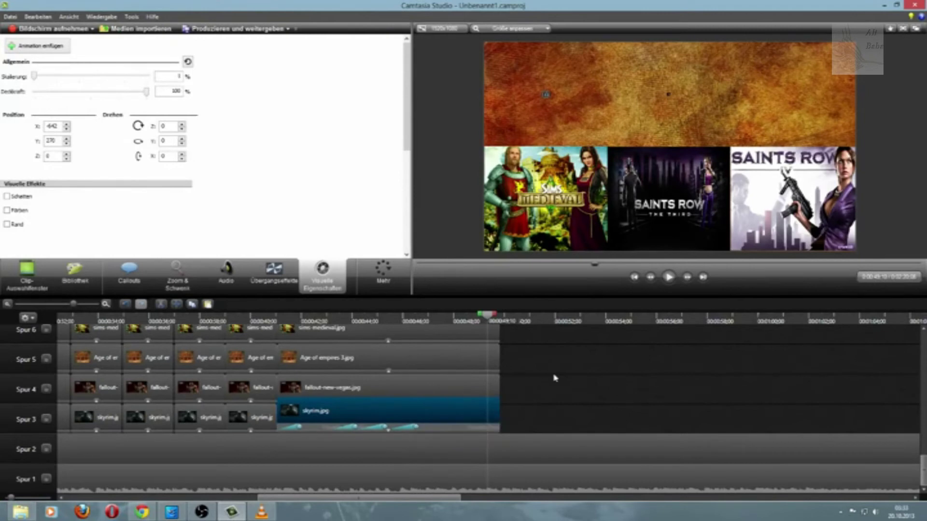
left_click(554, 378)
left_click_drag(488, 315, 438, 332)
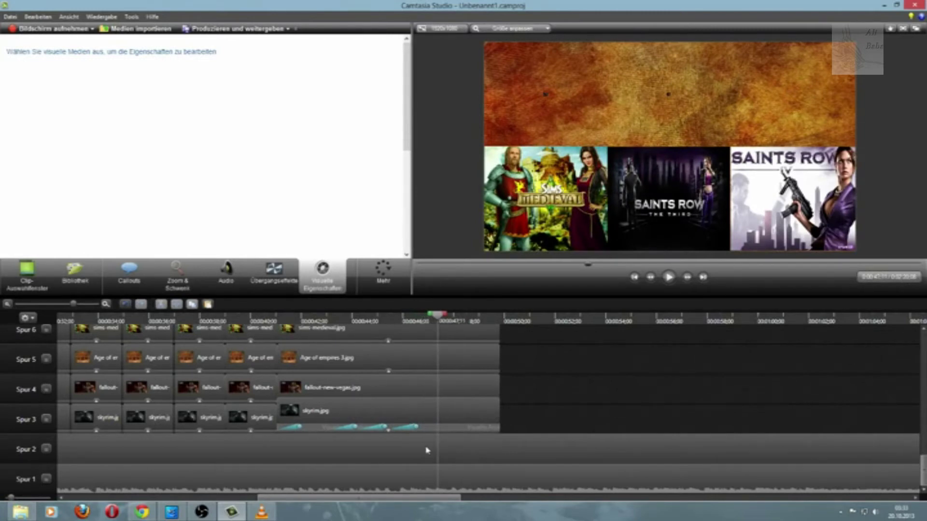
left_click(445, 420)
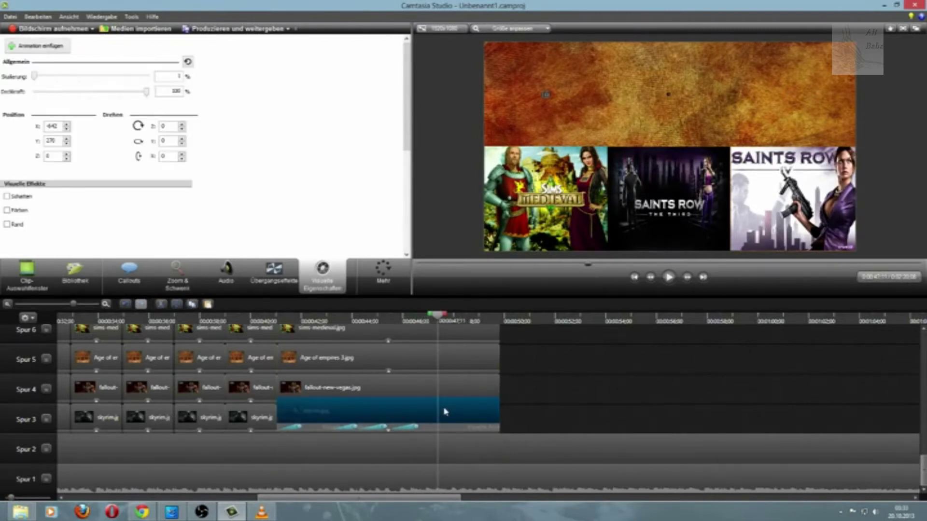
left_click(35, 48)
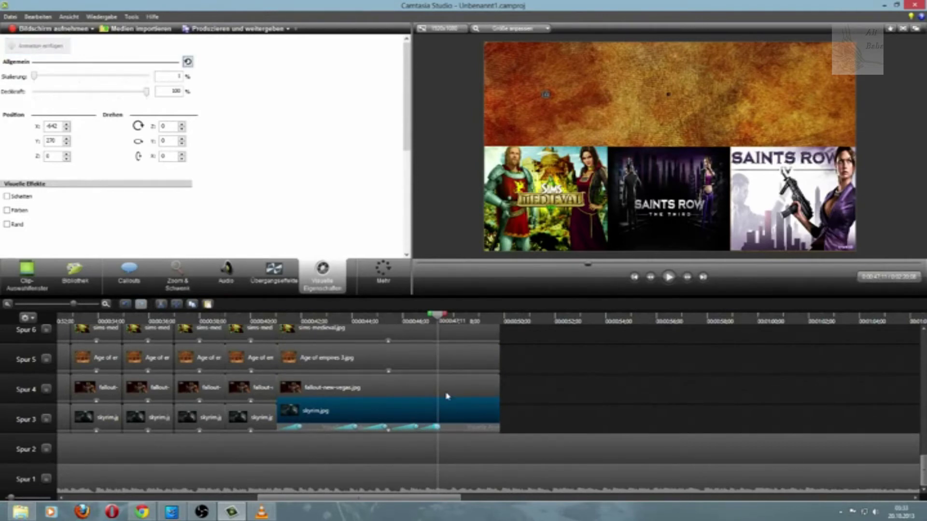
mouse_move(441, 429)
left_click_drag(441, 429, 446, 428)
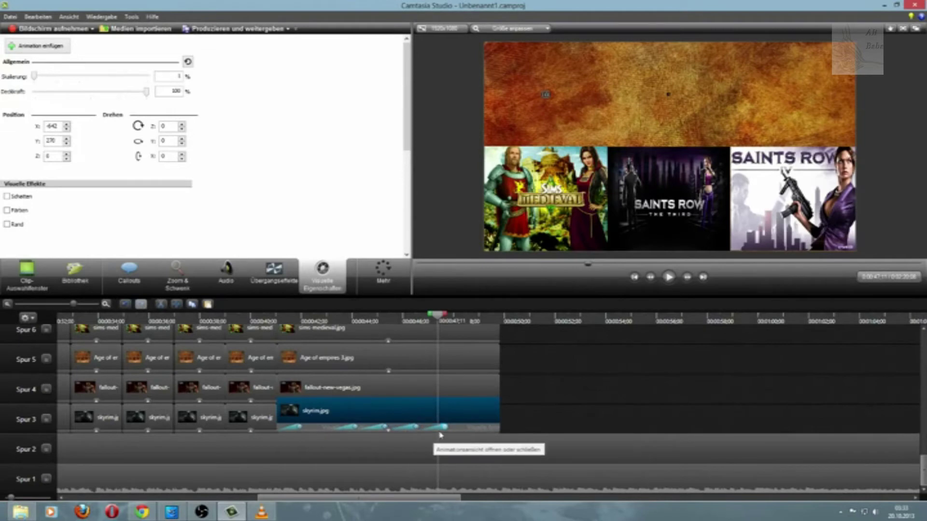
Edit the last animation of the skyrim.jpg clip on Spur 3 and set its scale to 33%
right_click(444, 431)
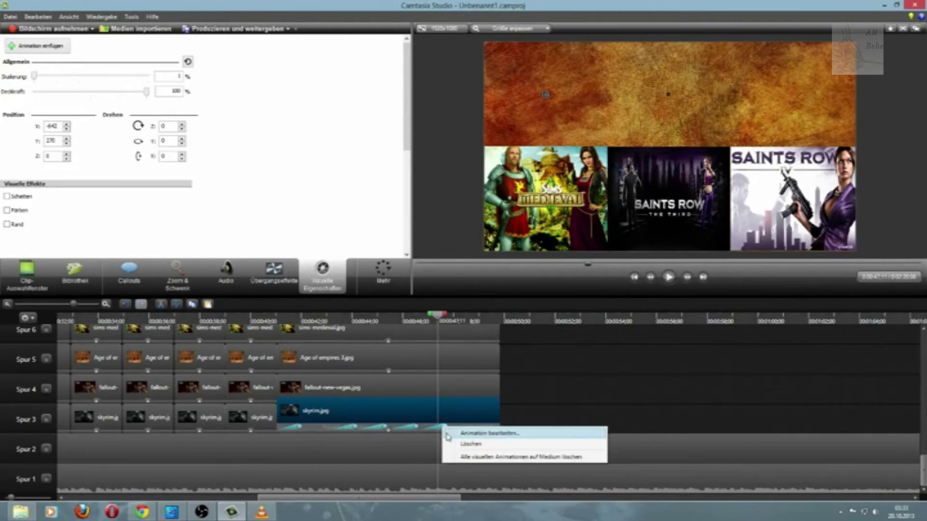
left_click(446, 432)
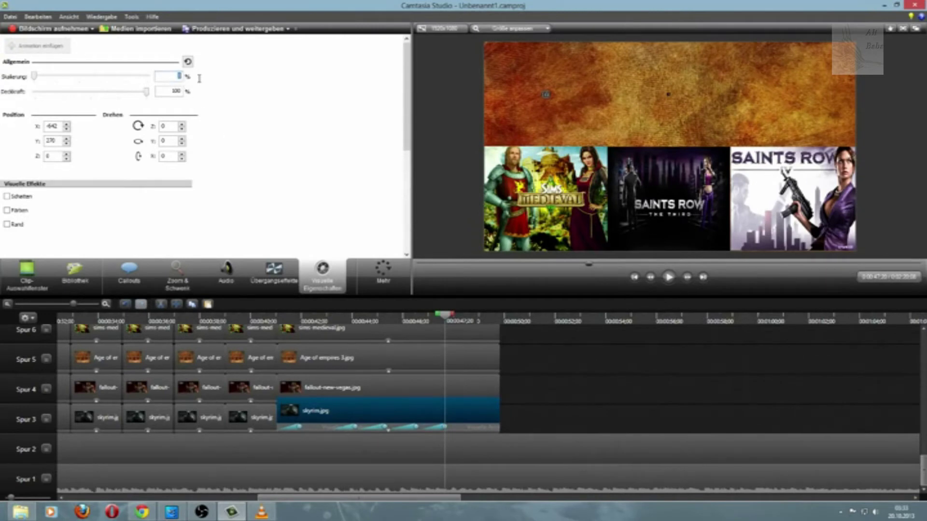
type("50")
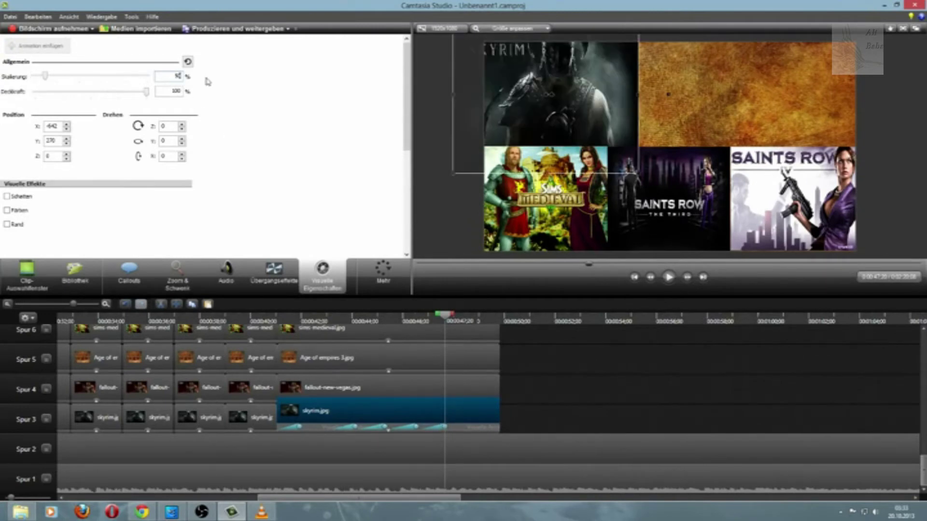
key("BackSpace")
key("BackSpace")
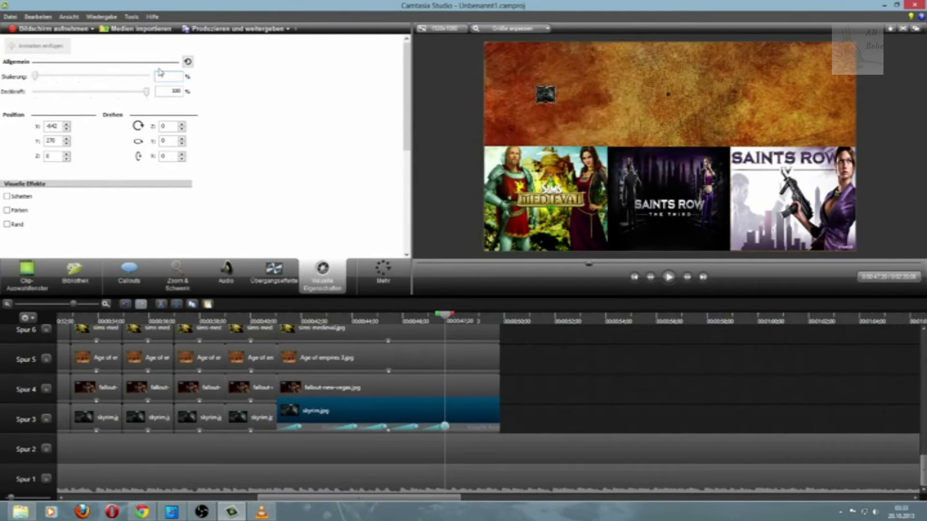
type("33")
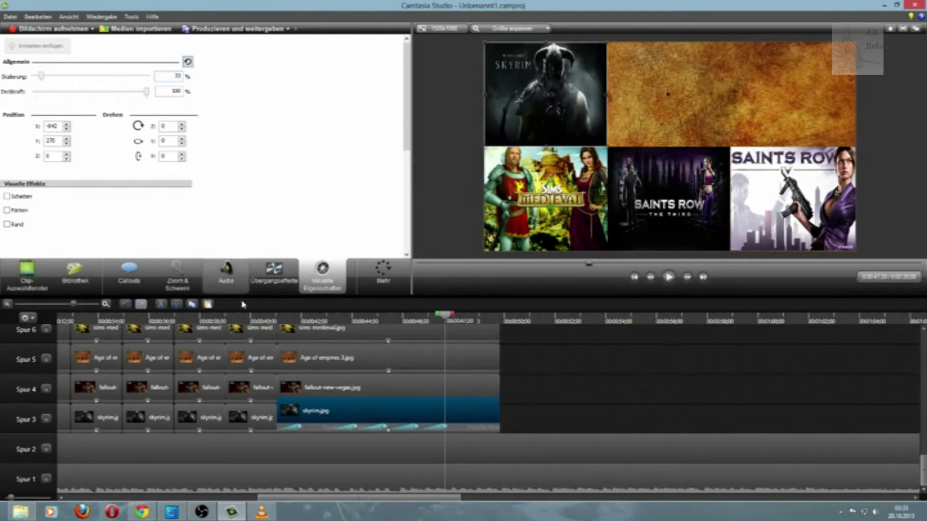
Add a visual animation to the long fallout-new-vegas.jpg clip at the playhead and set its scale to 33%
left_click(396, 386)
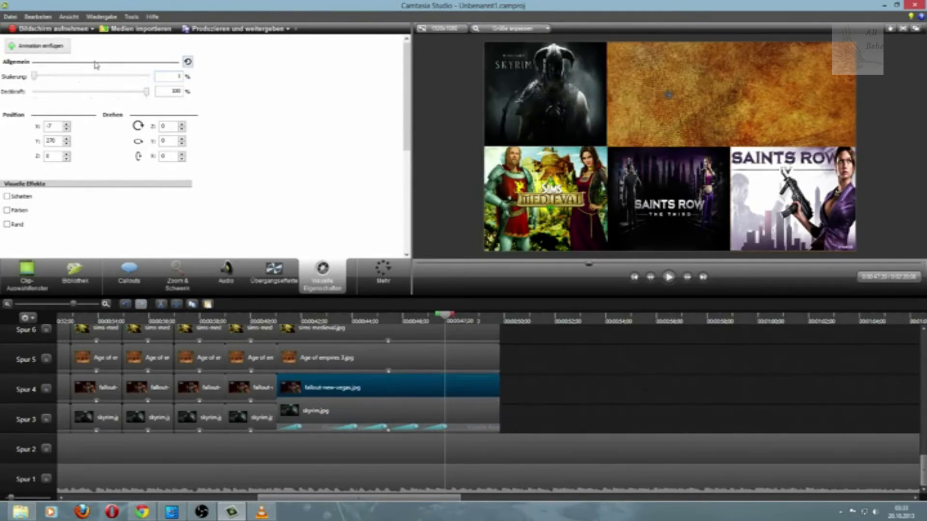
left_click(58, 50)
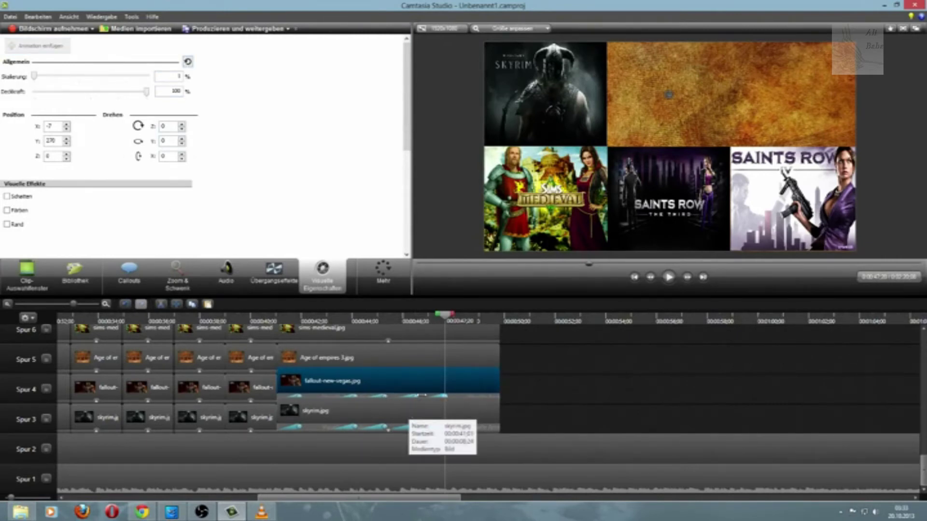
type("33")
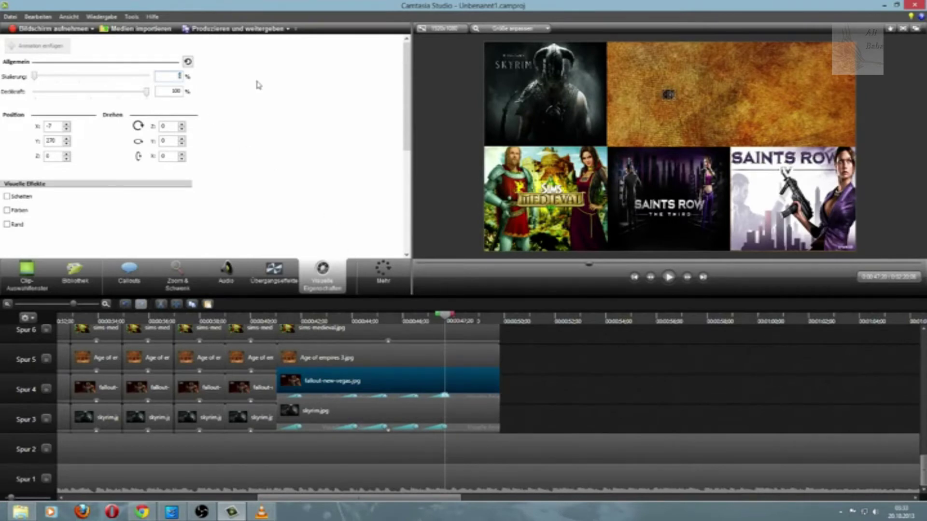
key("Return")
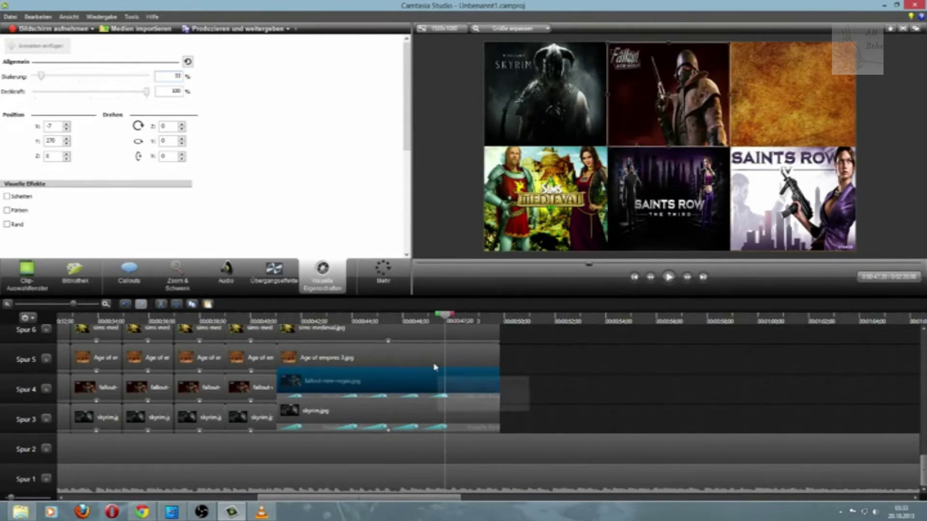
Add a visual animation to the long Age of empires 3.jpg clip at the playhead, set its scale to 63% and deselect the clip
left_click(436, 360)
left_click(53, 46)
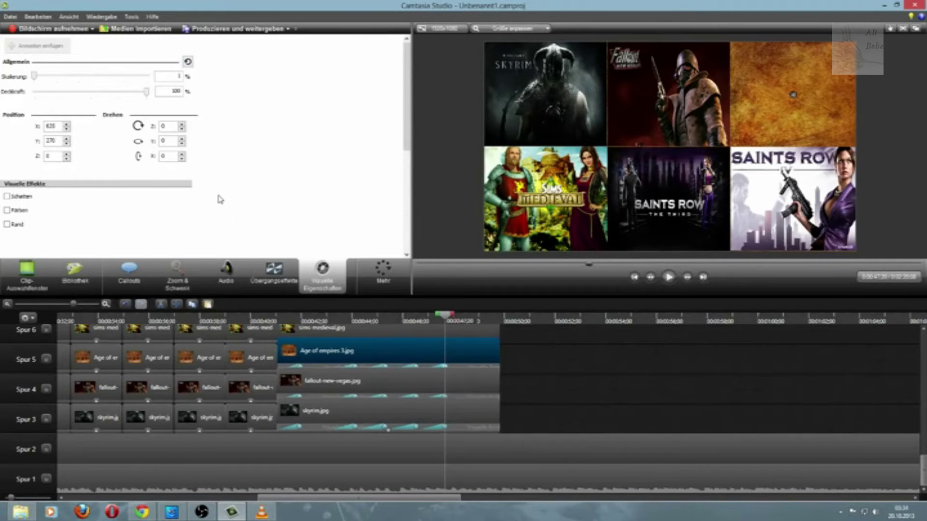
type("33")
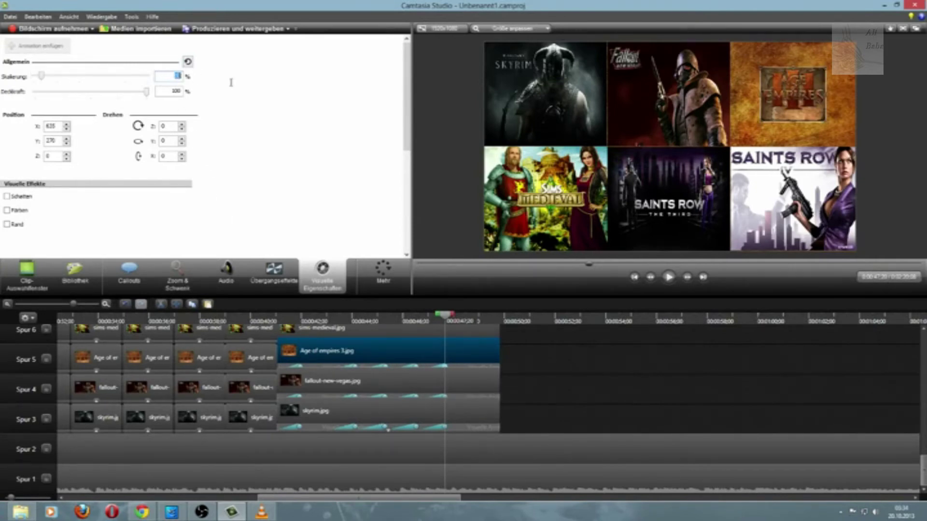
type("63")
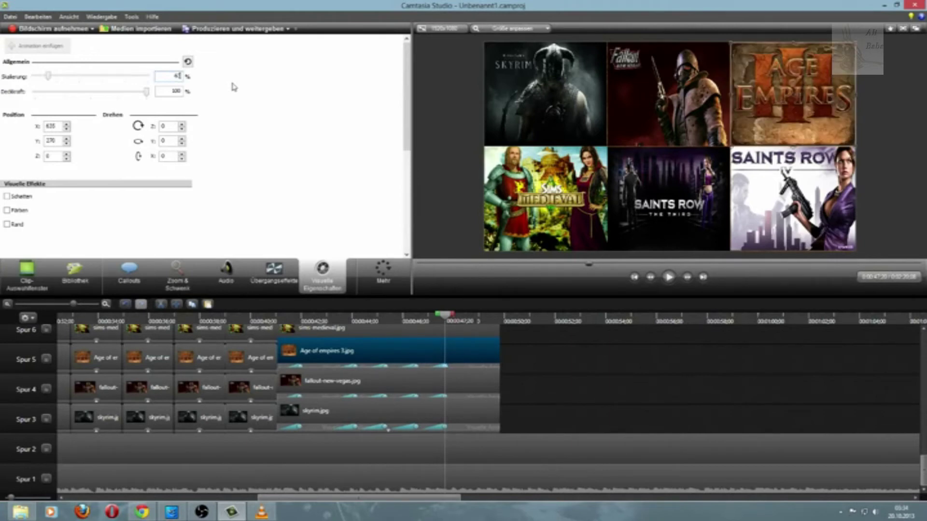
left_click(571, 387)
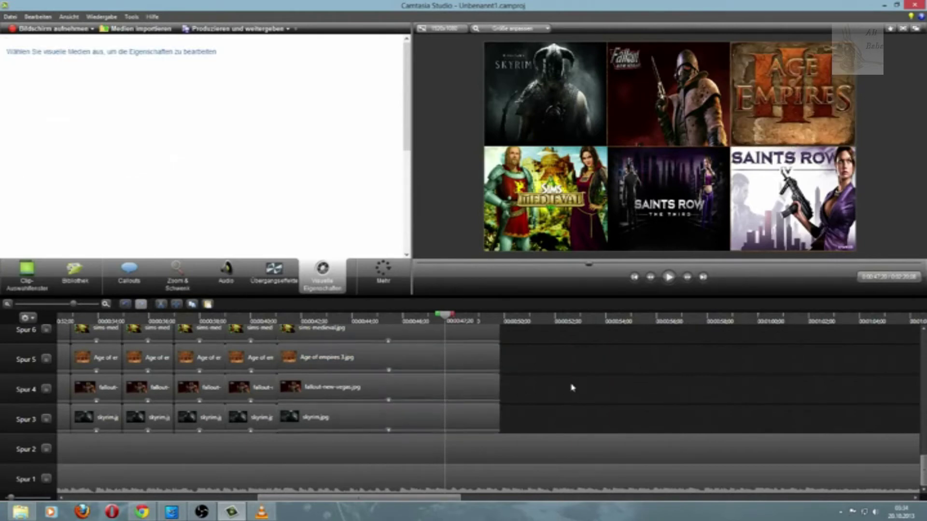
Play the timeline from the start of the long clips past their end to check all six cover animations
left_click(273, 321)
left_click(669, 277)
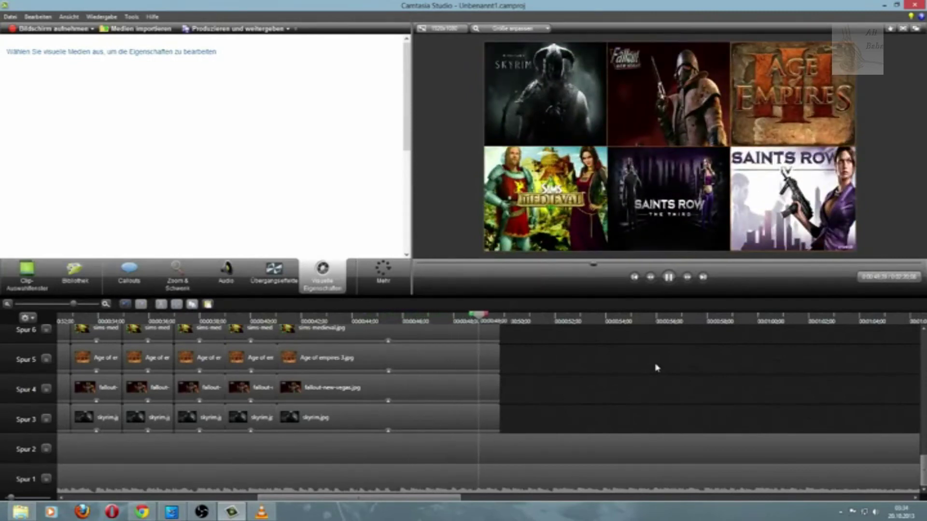
key("space")
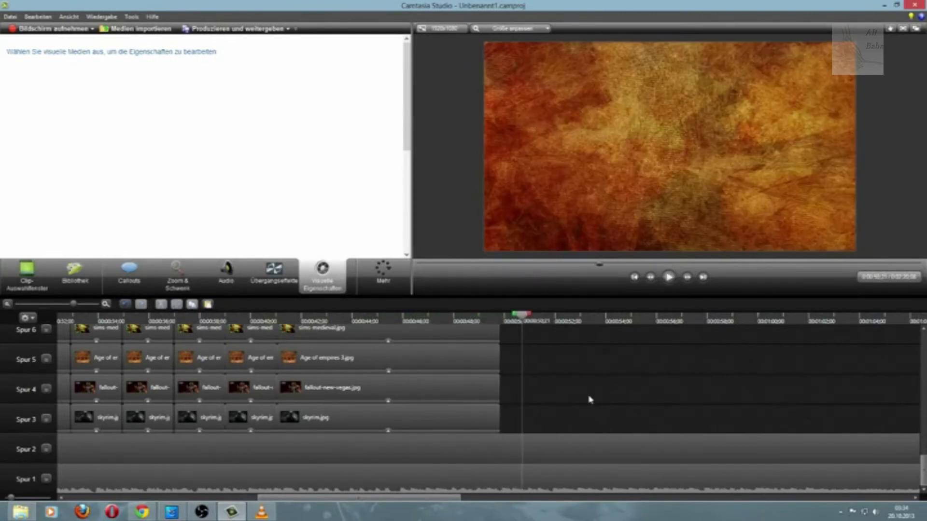
Add skyrim.jpg from the clip bin directly after the long skyrim clip on Spur 3 and stretch it to fill the canvas
left_click(27, 276)
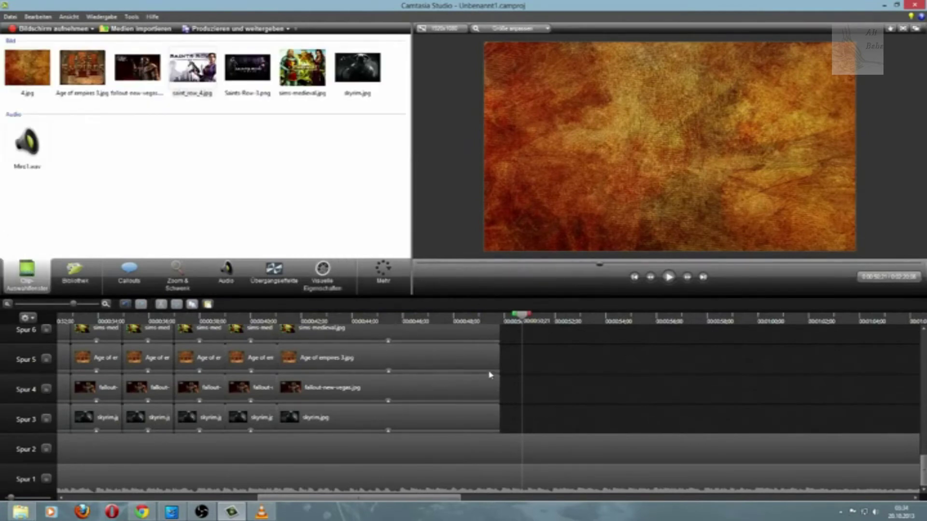
left_click(359, 71)
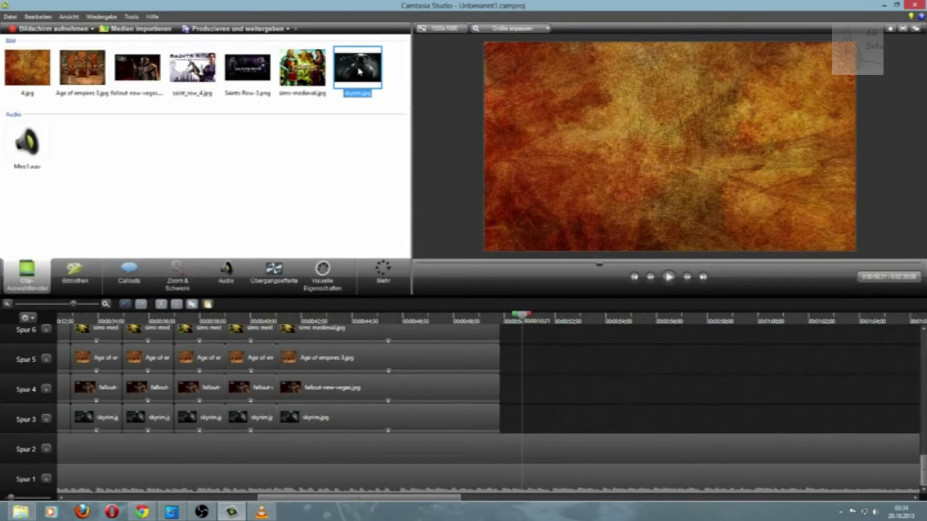
left_click_drag(359, 72, 521, 421)
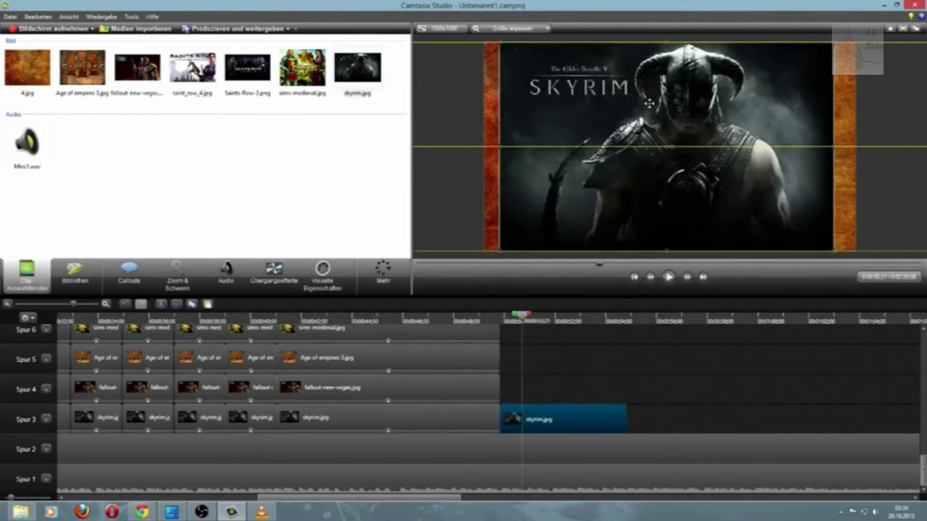
left_click_drag(650, 103, 635, 101)
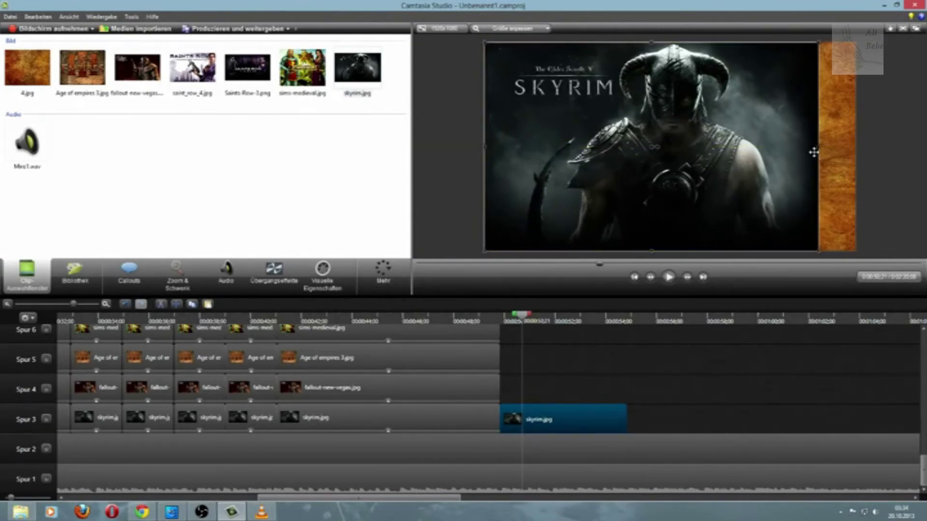
left_click_drag(817, 146, 856, 147)
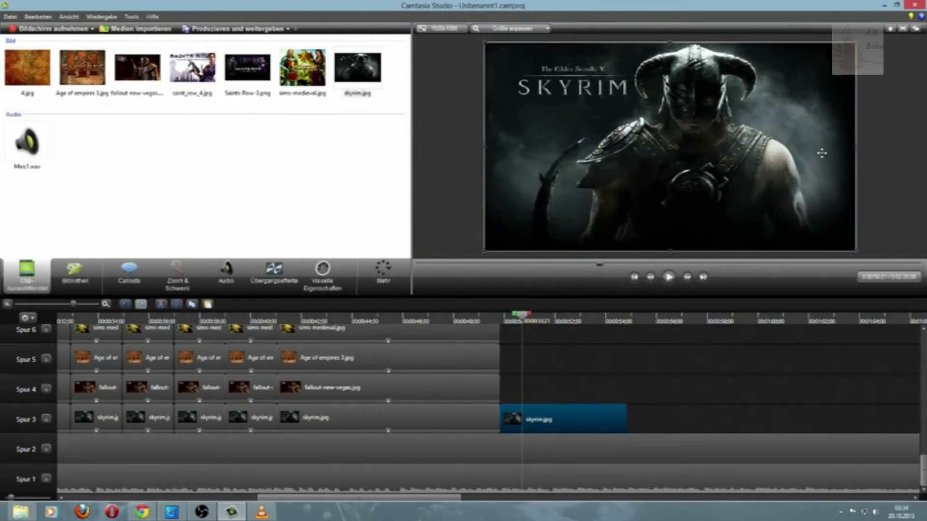
left_click_drag(773, 163, 773, 163)
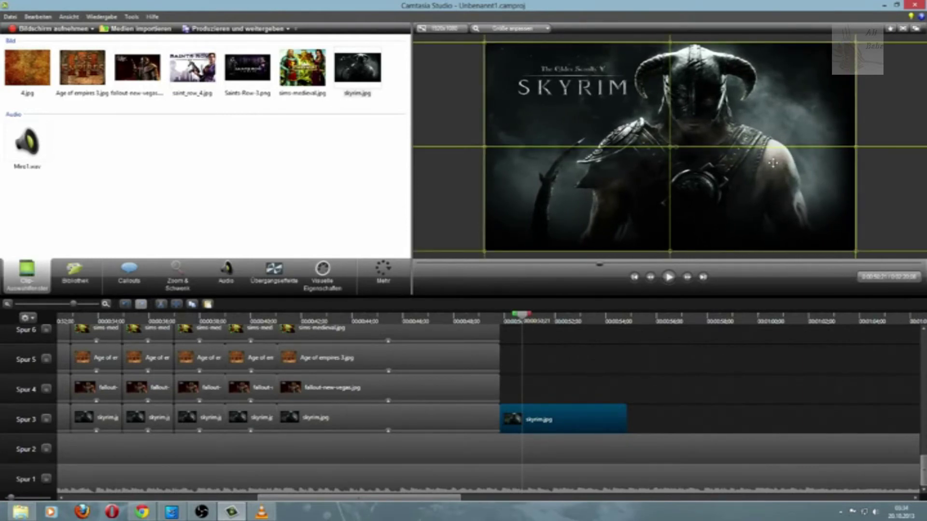
left_click_drag(773, 163, 773, 164)
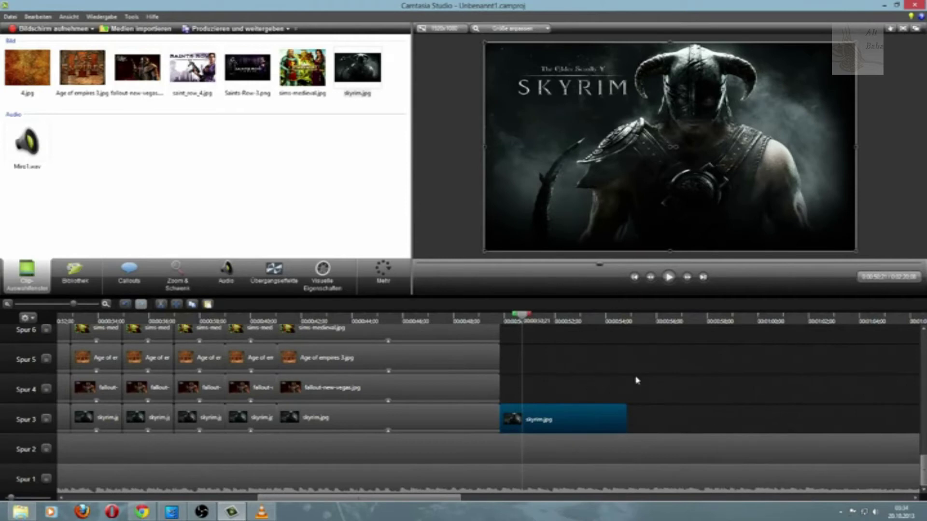
Append fallout-new-vegas.jpg and Age of empires 3.jpg after the new skyrim clip on Spur 3, moving the playhead onto each added clip
left_click_drag(141, 71, 635, 424)
left_click(674, 321)
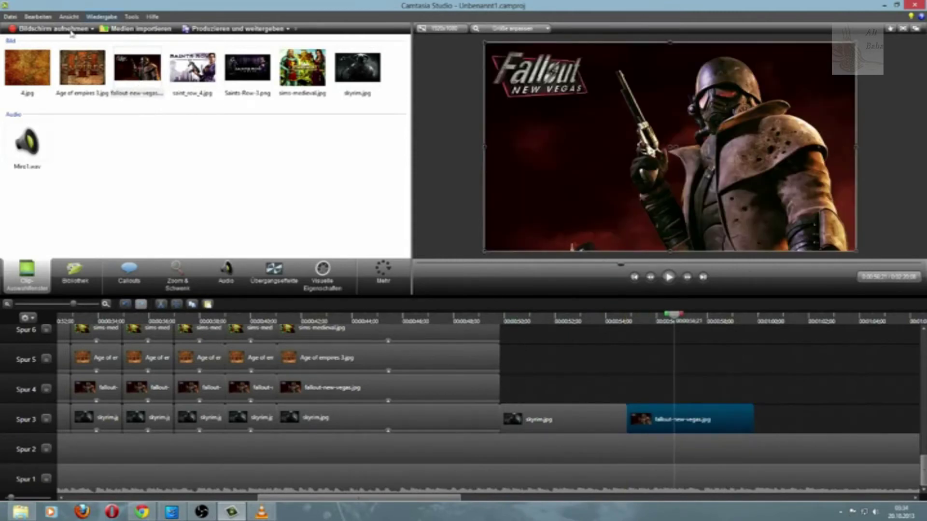
left_click_drag(80, 73, 753, 430)
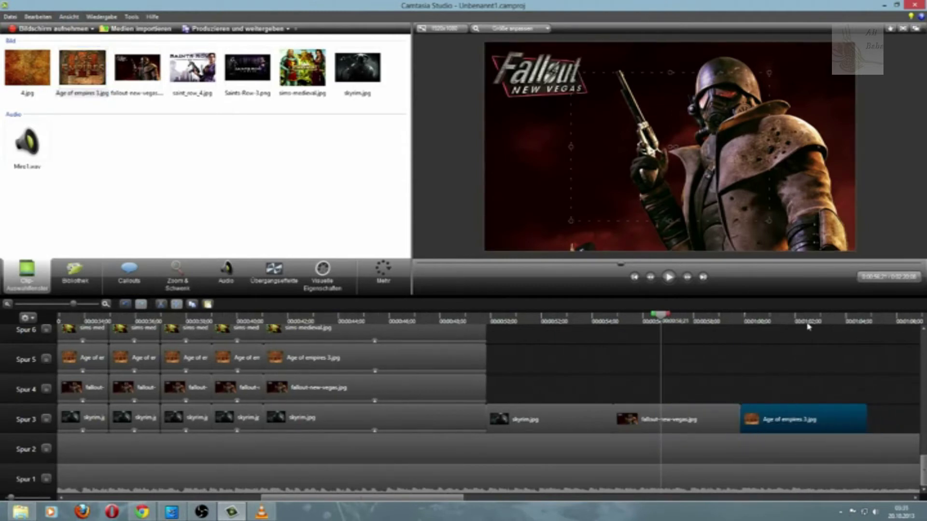
left_click(787, 321)
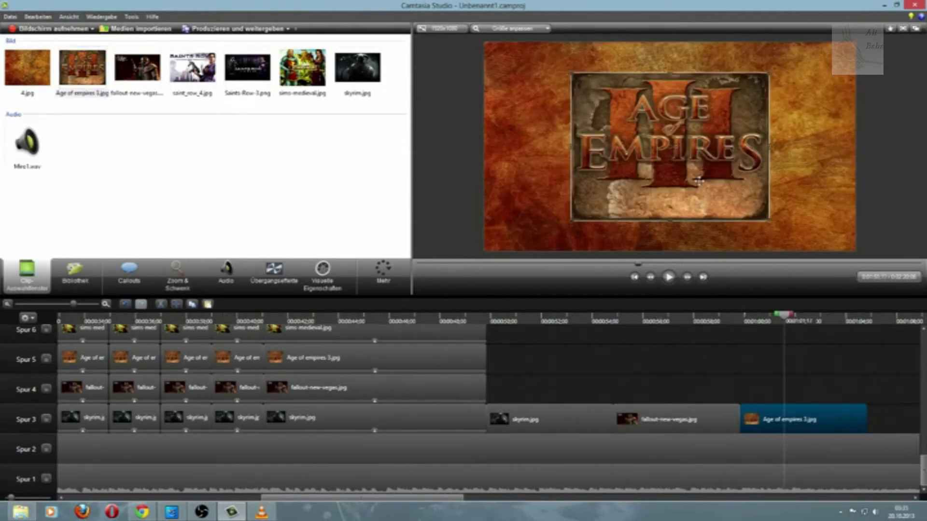
Align the new Age of empires 3.jpg image with the canvas corner and stretch it to fill the whole canvas
left_click_drag(697, 161, 611, 130)
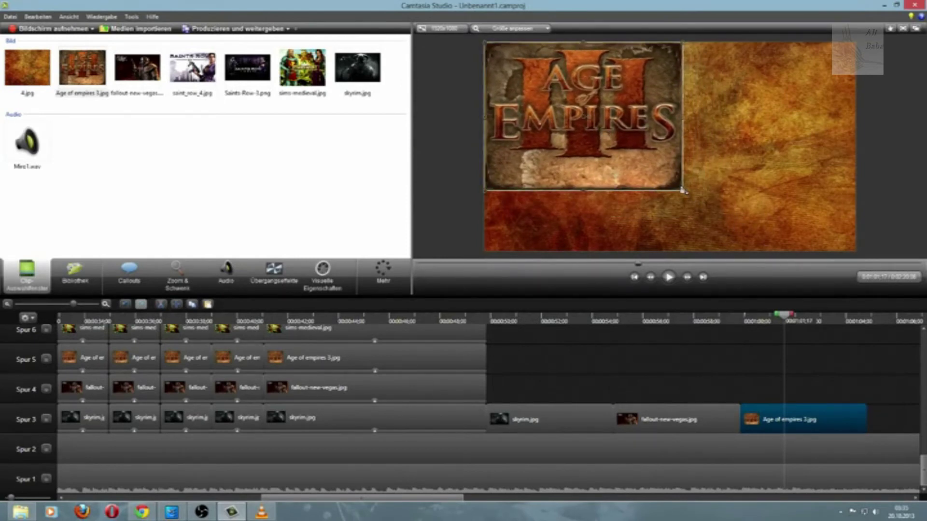
left_click_drag(683, 191, 762, 250)
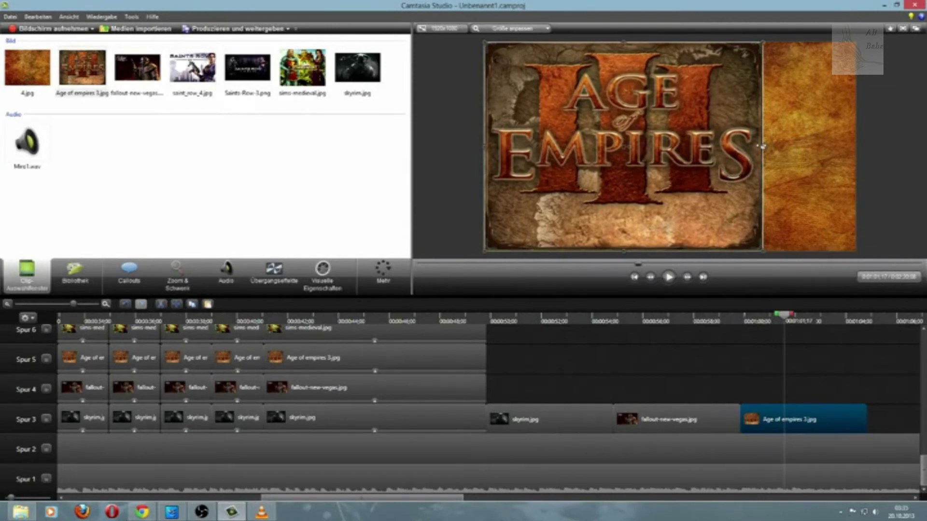
mouse_move(762, 146)
left_mouse_down()
mouse_move(856, 148)
mouse_move(775, 135)
left_mouse_up()
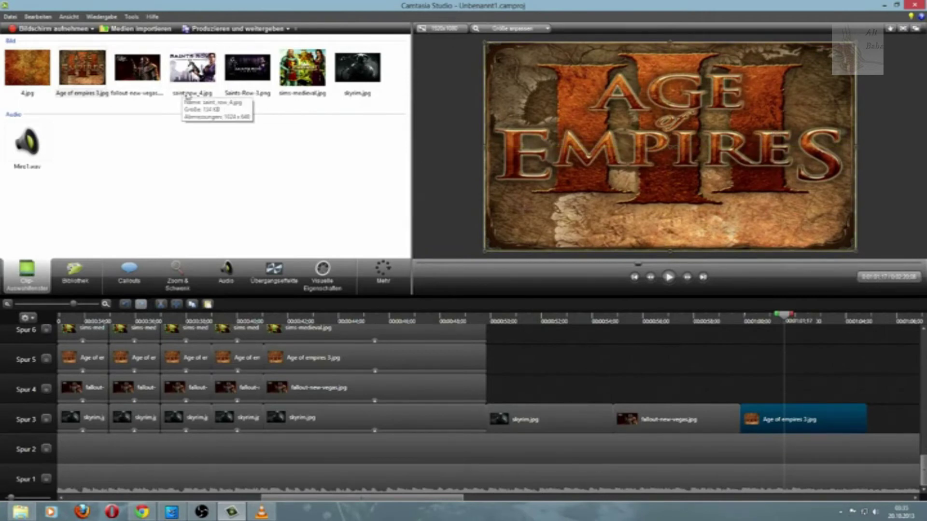
Append sims-medieval.jpg after the Age of Empires clip on Spur 3 and stretch the image to fill the whole canvas
left_click_drag(303, 70, 884, 419)
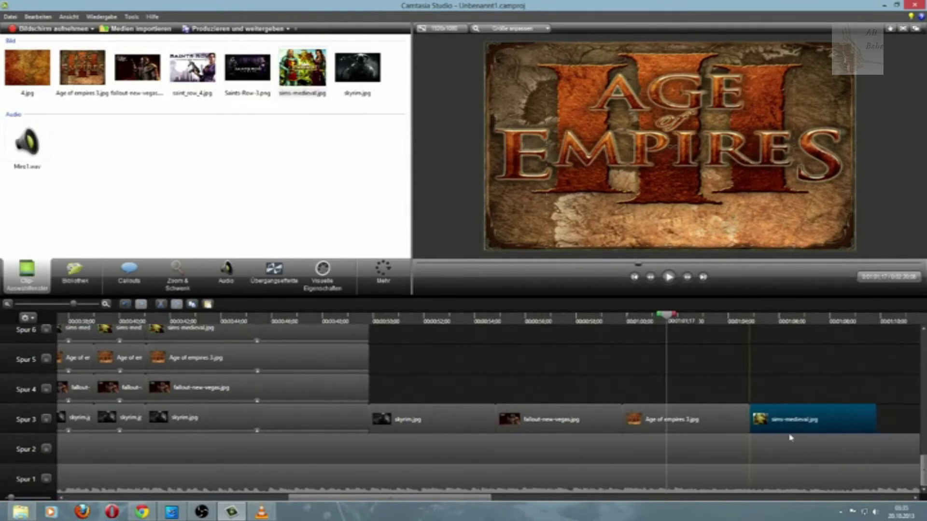
left_click(805, 321)
left_click_drag(729, 227, 667, 223)
left_click_drag(623, 156, 624, 157)
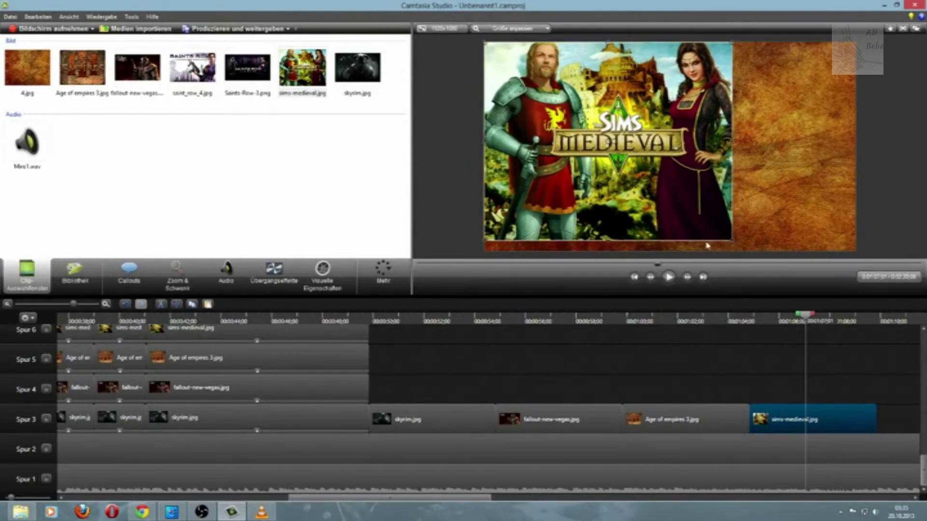
left_click_drag(608, 241, 608, 251)
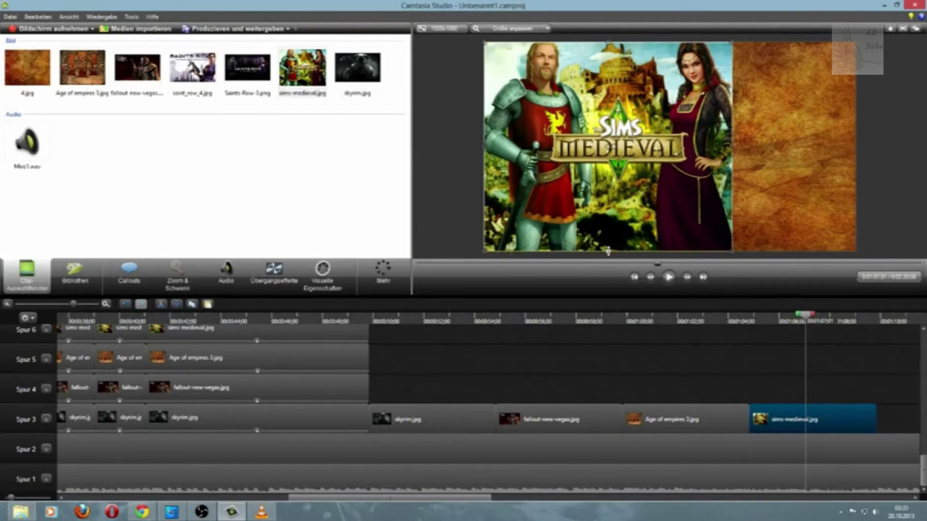
left_click_drag(732, 148, 854, 153)
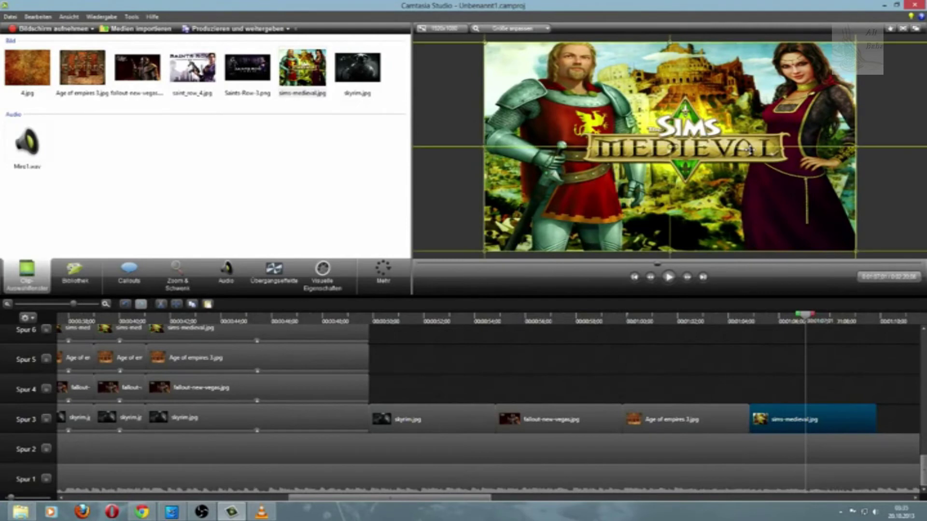
left_click(749, 150)
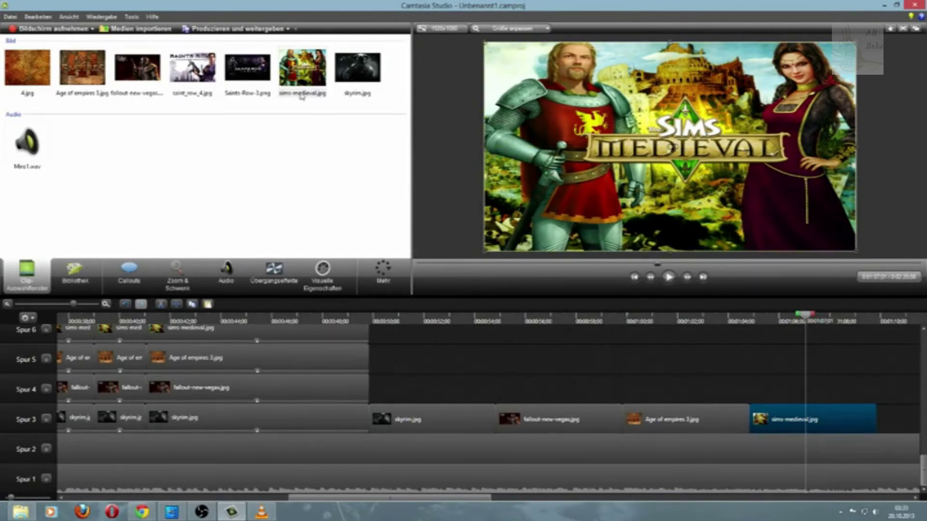
Append Saints-Row-3.png and saint_row_4.jpg after the sims-medieval clip on Spur 3, closing the gap between the two added clips
left_click(248, 67)
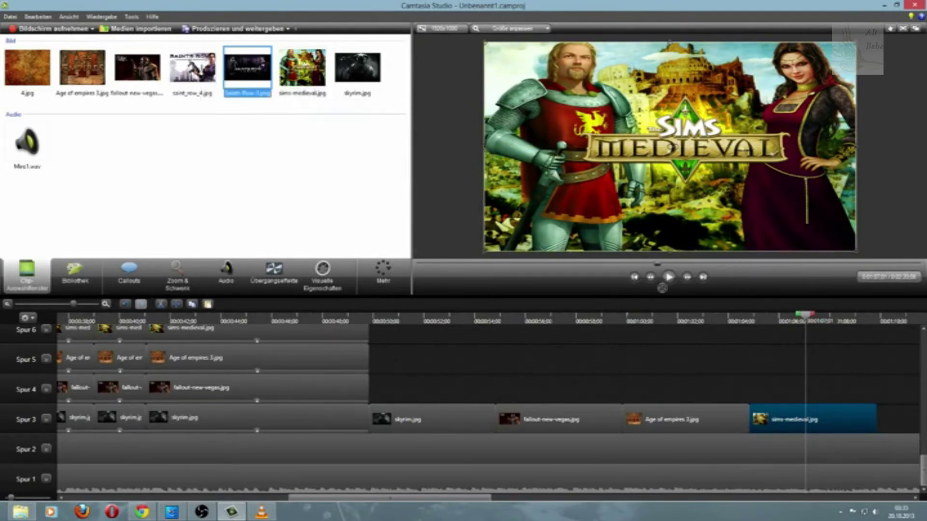
left_click_drag(662, 289, 893, 418)
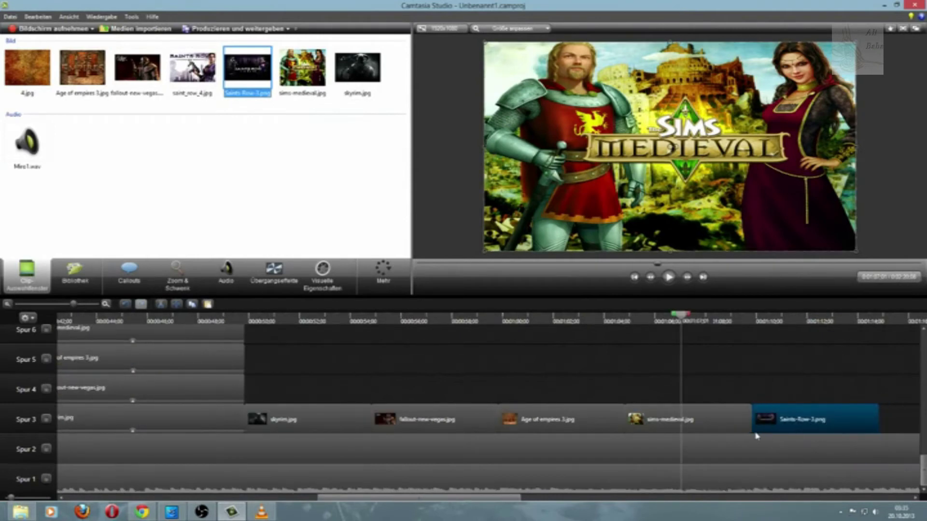
left_click(804, 317)
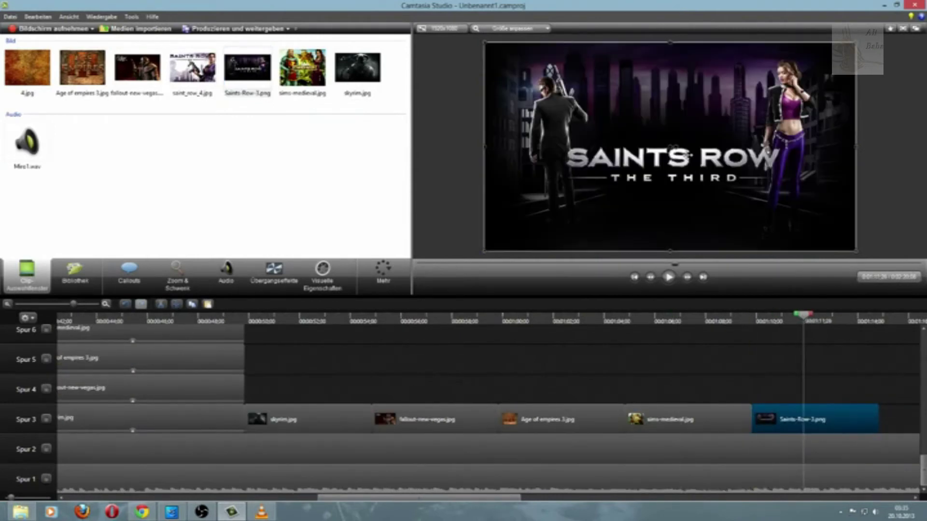
left_click_drag(193, 70, 883, 411)
left_click(819, 320)
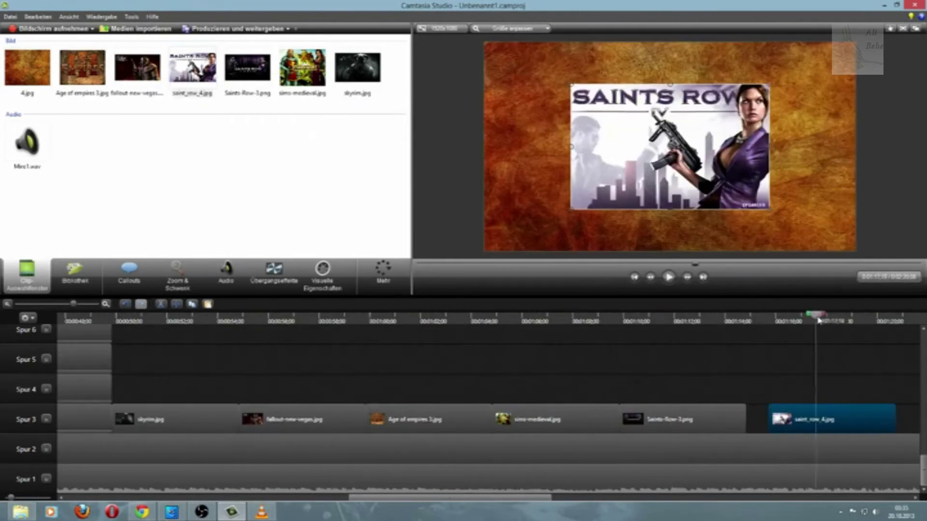
left_click_drag(811, 420, 788, 420)
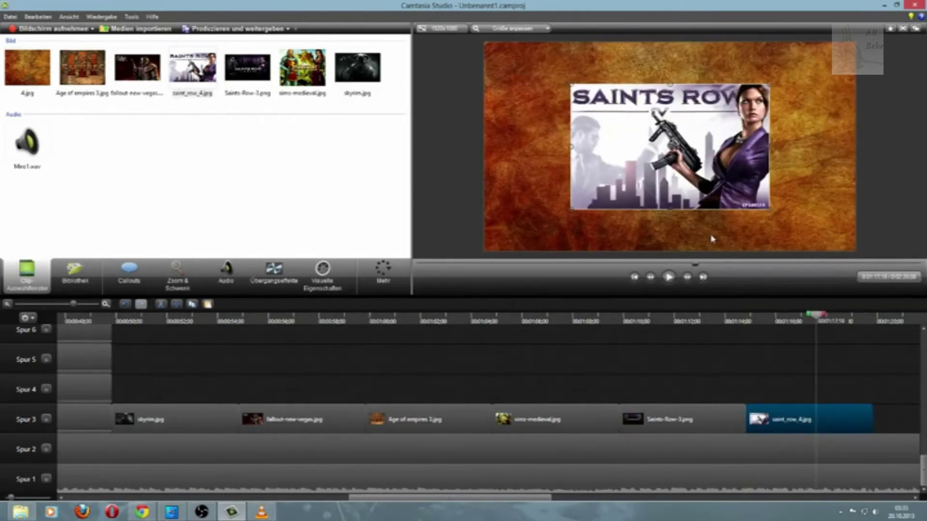
Align the saint_row_4.jpg image with the canvas corner and stretch it to fill the whole canvas
left_click_drag(708, 170, 623, 130)
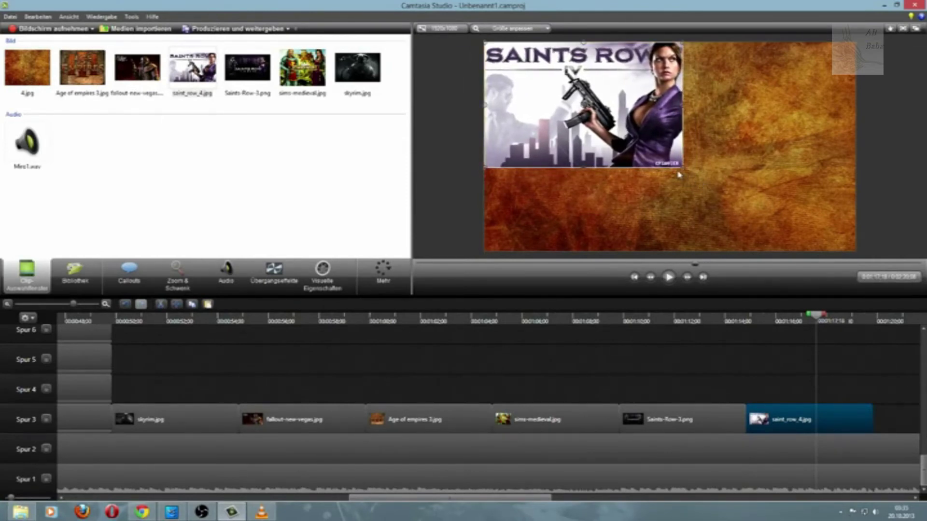
left_click_drag(682, 168, 815, 251)
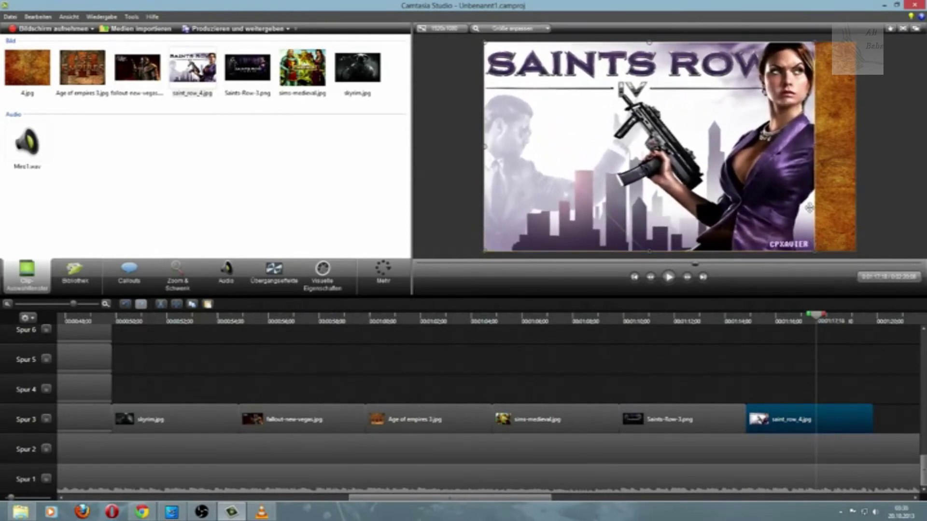
left_click_drag(816, 147, 856, 146)
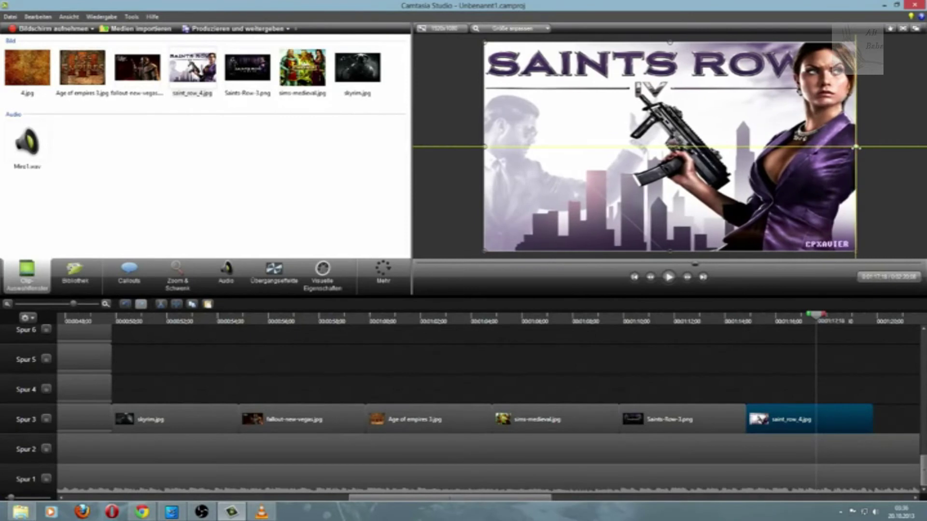
left_click_drag(771, 147, 748, 147)
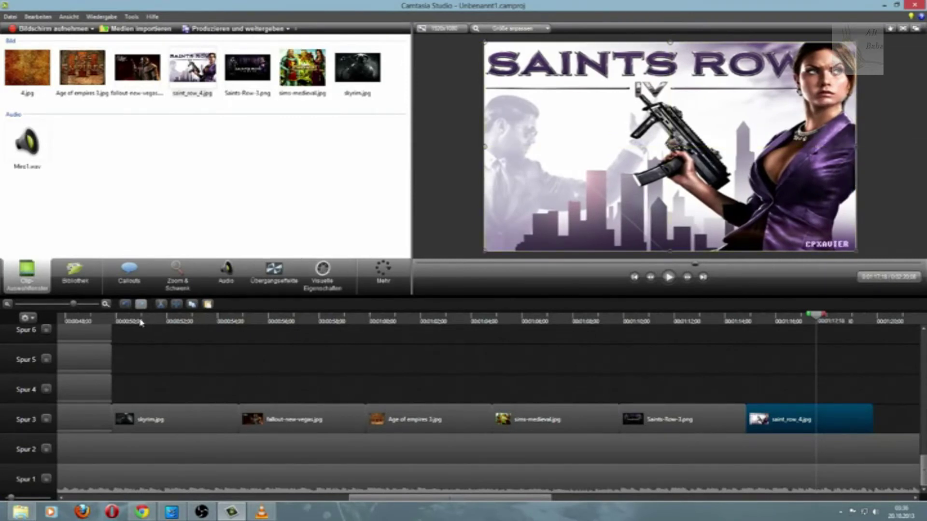
Move the playhead back to 0:00:49;14, just before the full-screen skyrim clip, and clear the clip selection
left_click_drag(141, 323, 104, 328)
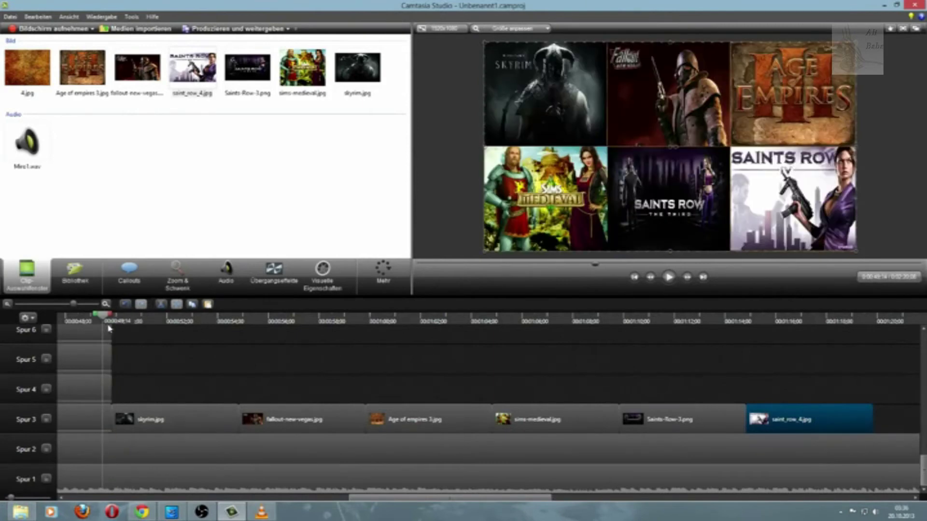
left_click(488, 377)
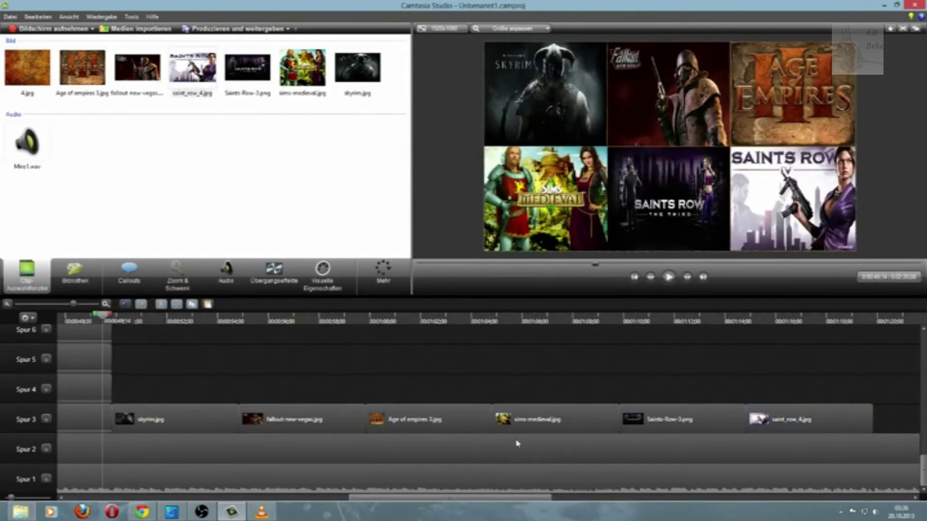
scroll(327, 411, "up", 5)
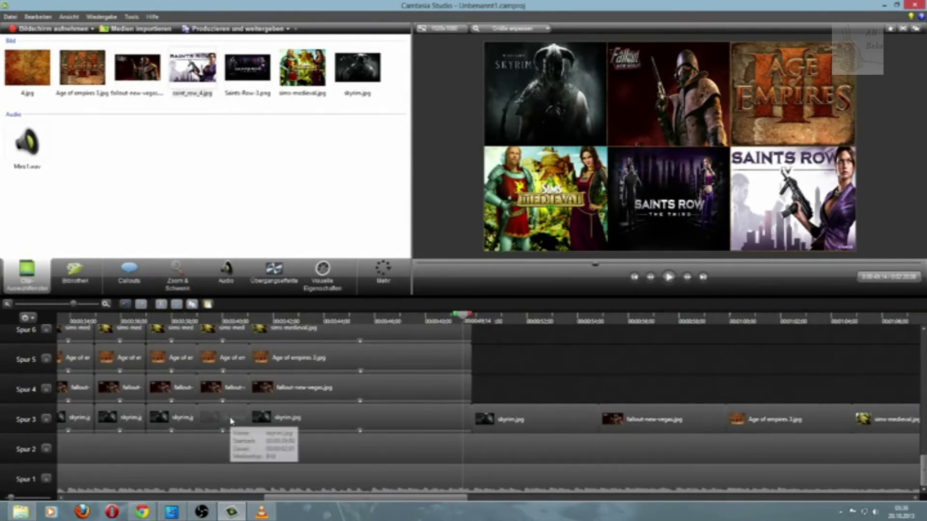
Open the collection of transition effects and look through the available effects
left_click(273, 280)
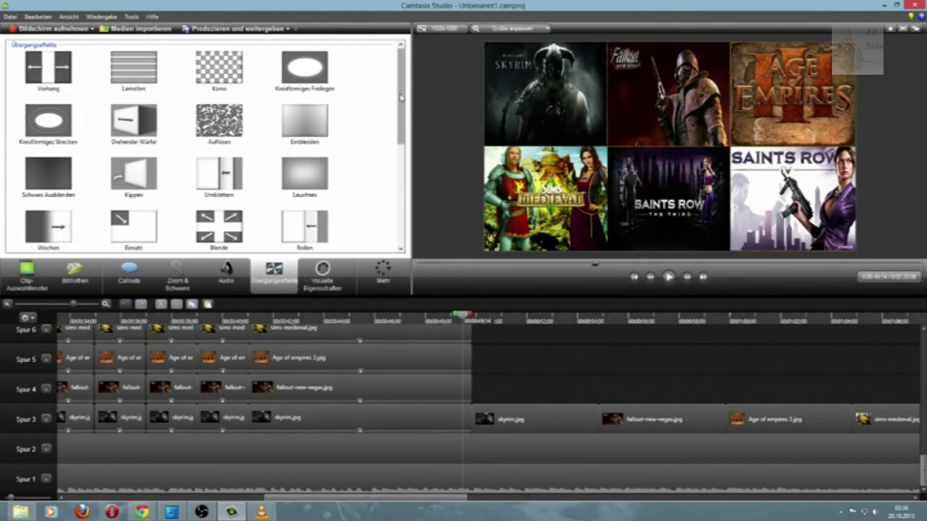
left_click_drag(401, 98, 420, 67)
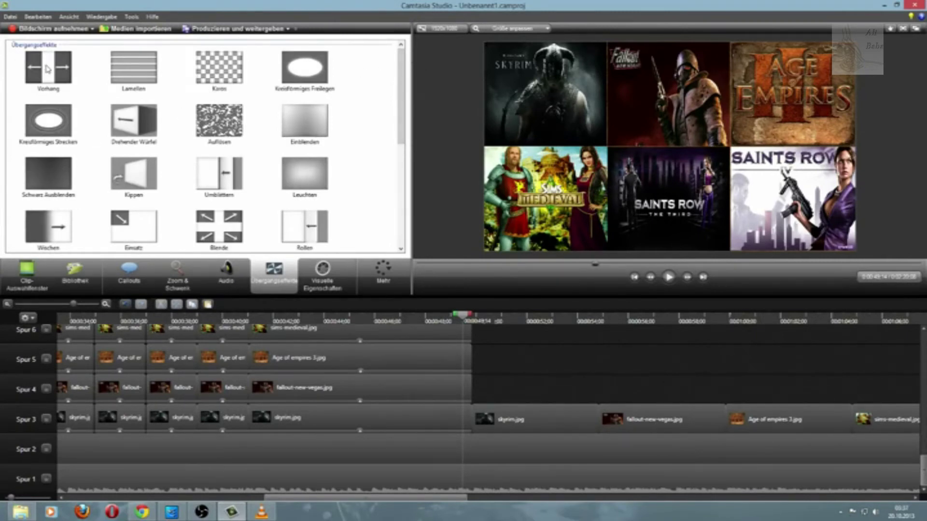
Try to place the Vorhang transition between the grid skyrim clip and the full-screen skyrim clip on Spur 3
left_click_drag(47, 68, 486, 424)
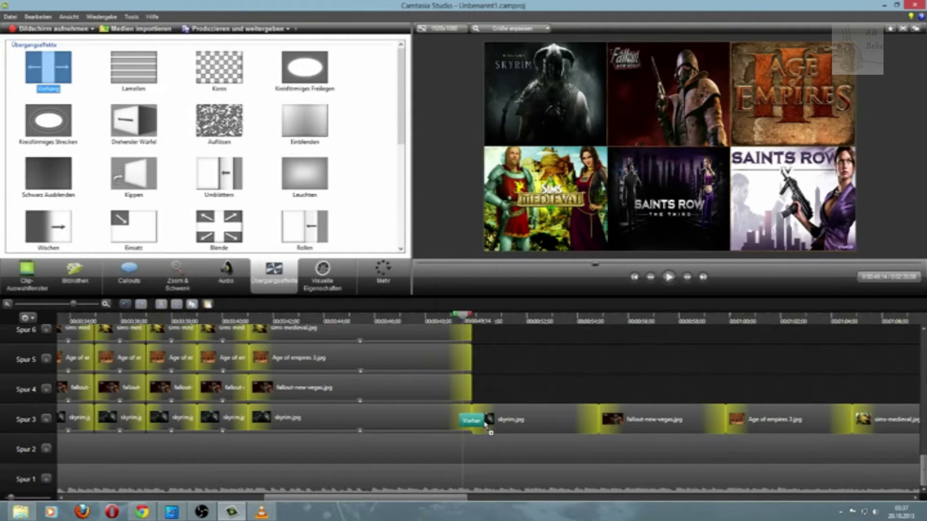
left_click_drag(486, 425, 487, 425)
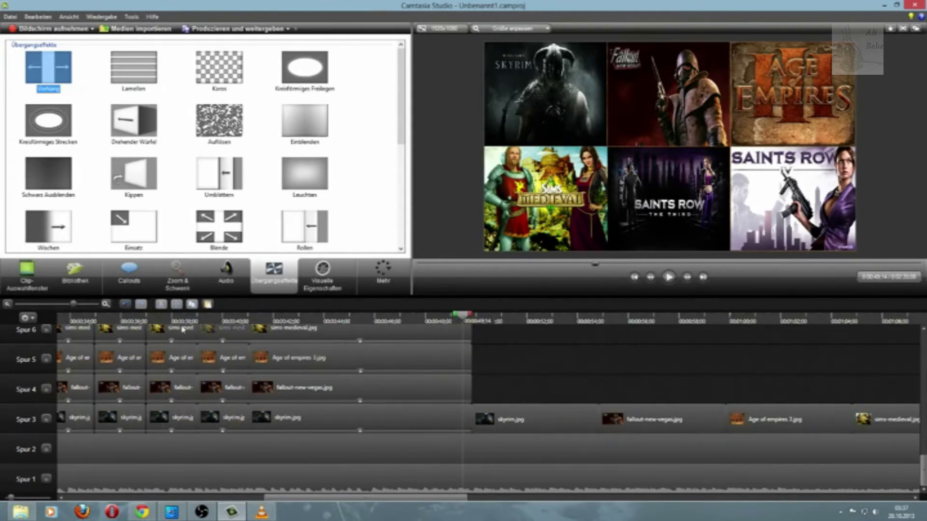
left_click_drag(75, 307, 82, 305)
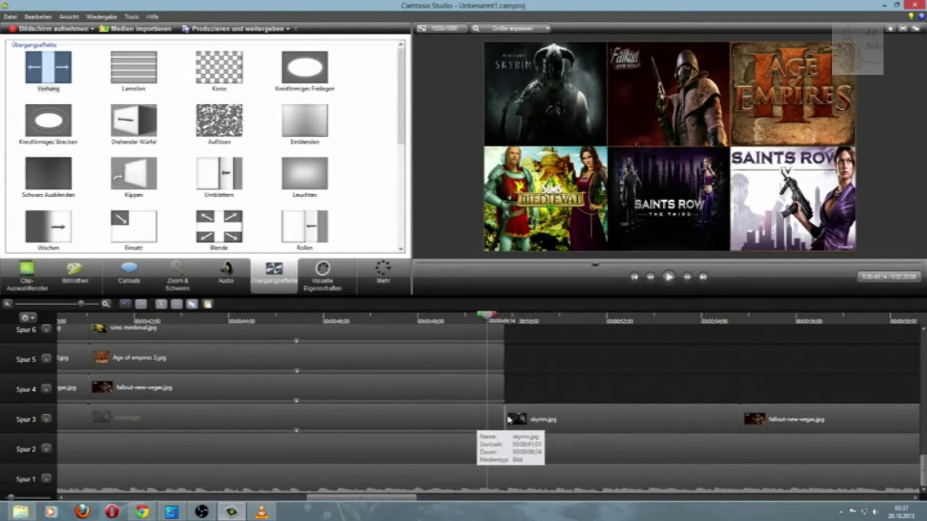
left_click_drag(510, 420, 581, 405)
left_click_drag(526, 417, 507, 419)
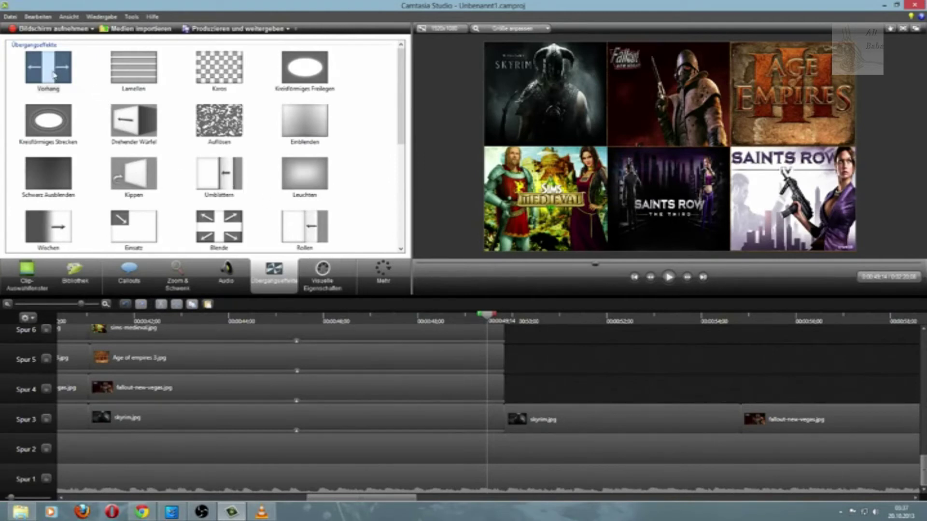
left_click_drag(53, 75, 506, 421)
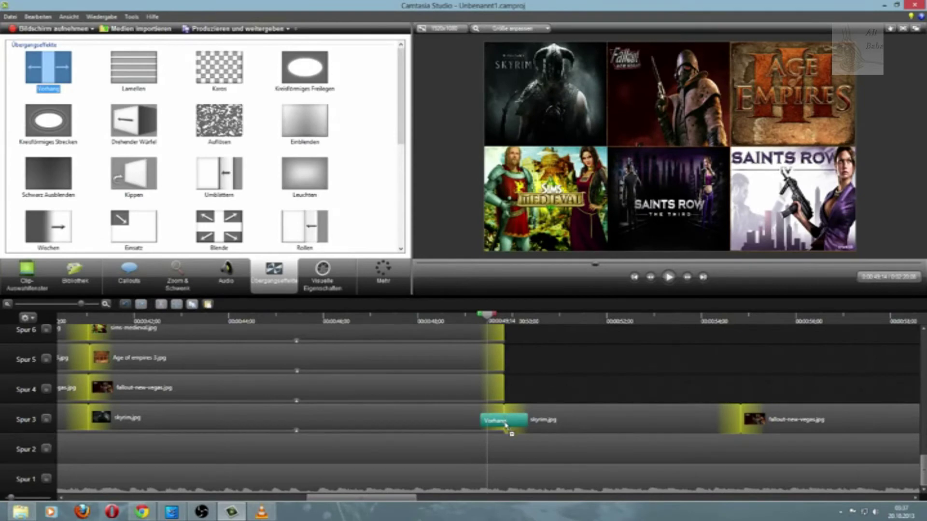
left_click_drag(506, 421, 514, 427)
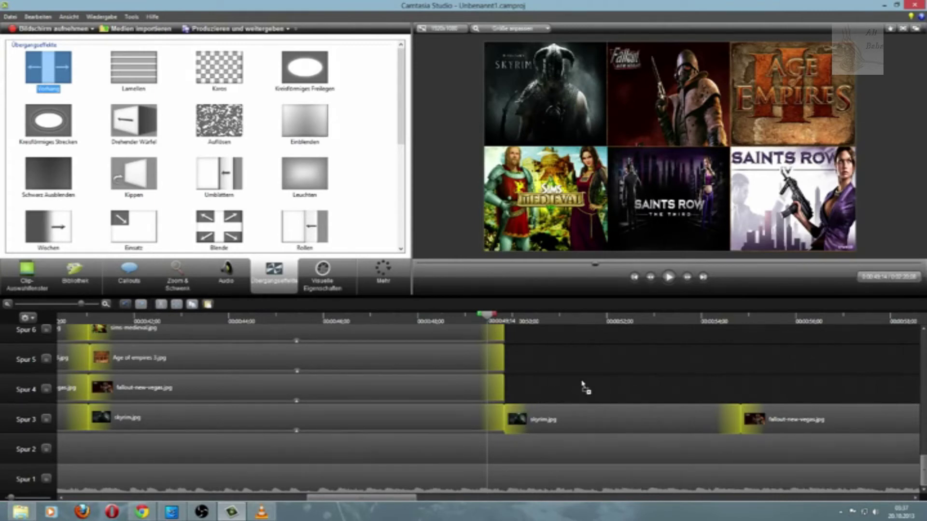
Lift the full-screen skyrim clip off Spur 3, reattach it directly after the grid skyrim clip, and add the Vorhang transition between them
left_click_drag(604, 422, 621, 379)
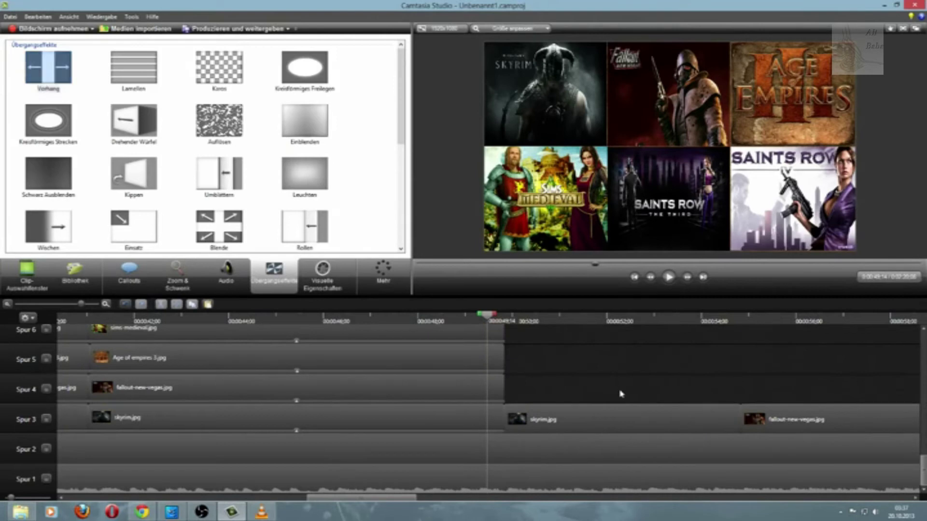
left_click_drag(597, 427, 648, 399)
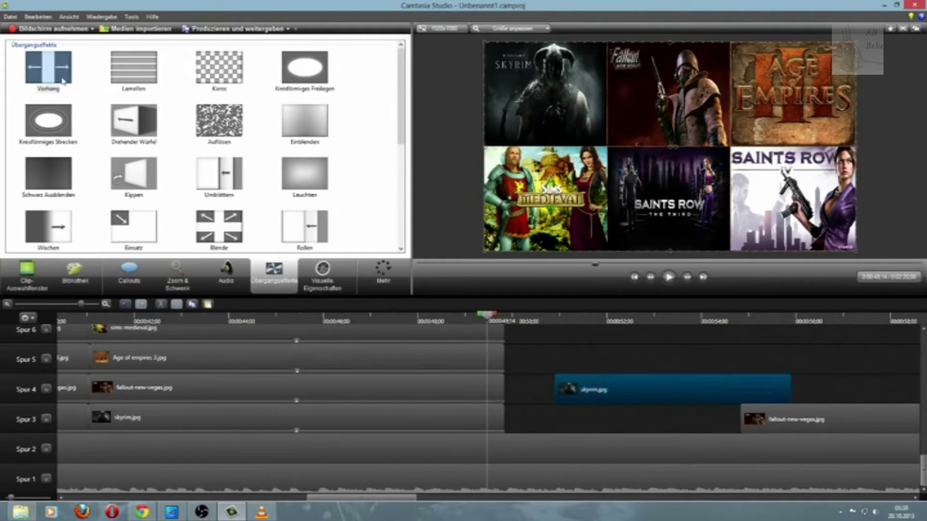
left_click_drag(51, 70, 550, 366)
left_click_drag(634, 390, 543, 427)
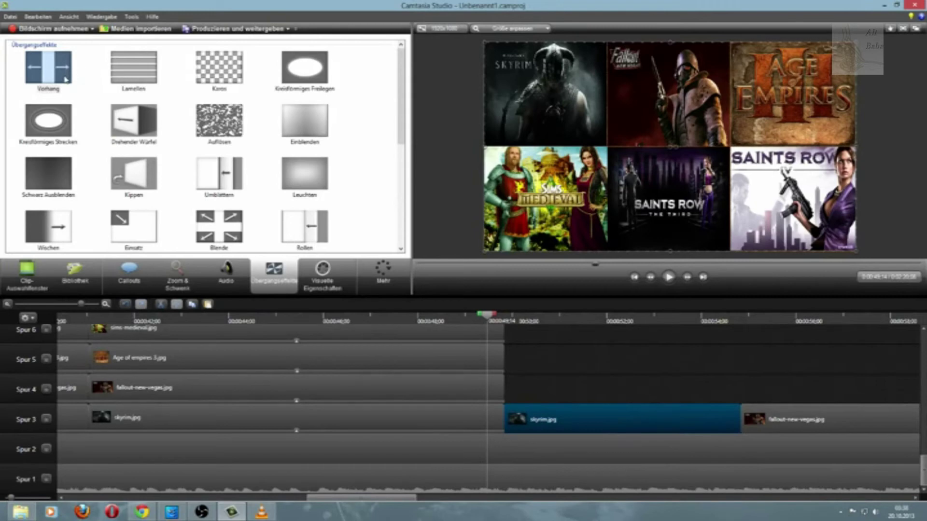
left_click_drag(65, 78, 513, 417)
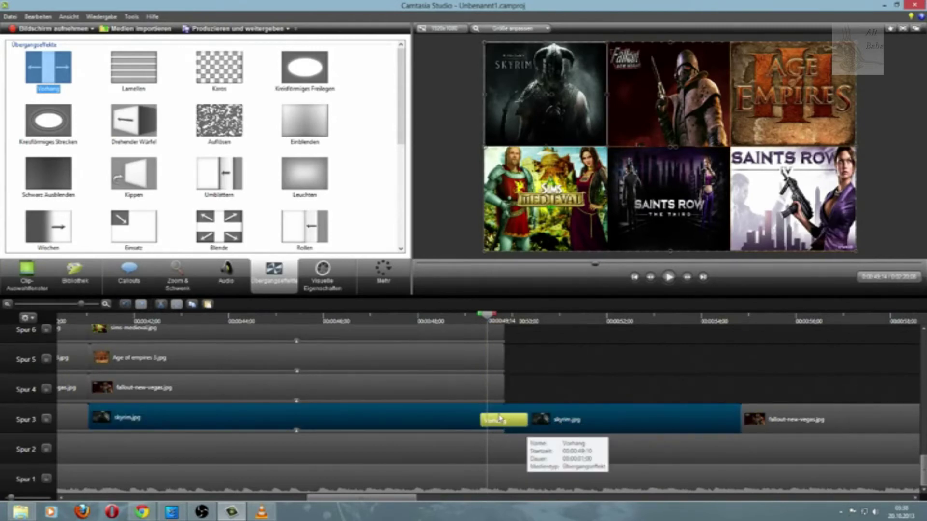
left_click(443, 180)
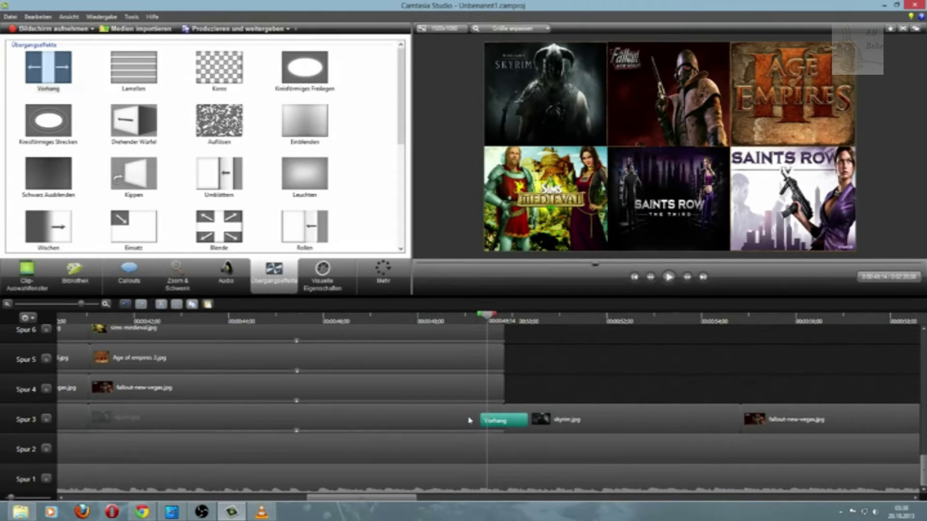
Preview the Vorhang transition from the grid to the full-screen skyrim image, starting playback shortly before it
mouse_move(509, 419)
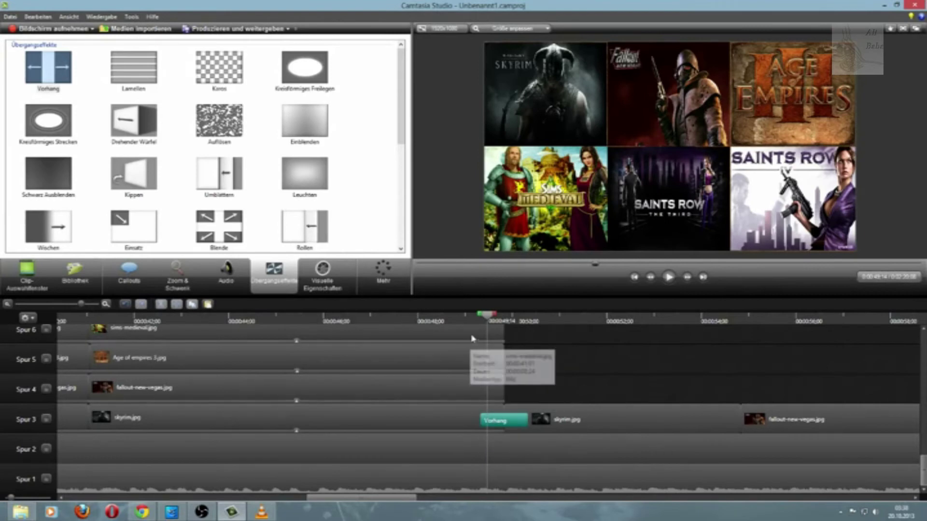
left_click(446, 318)
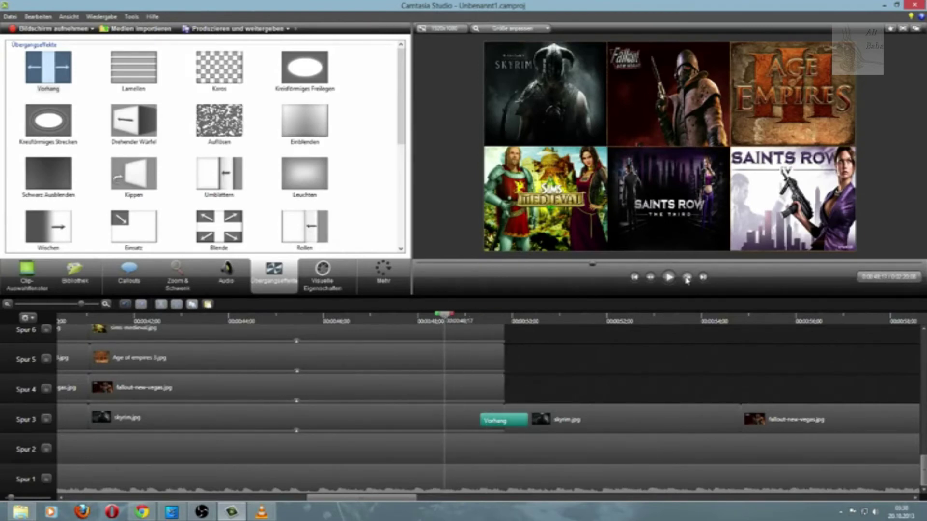
left_click(669, 277)
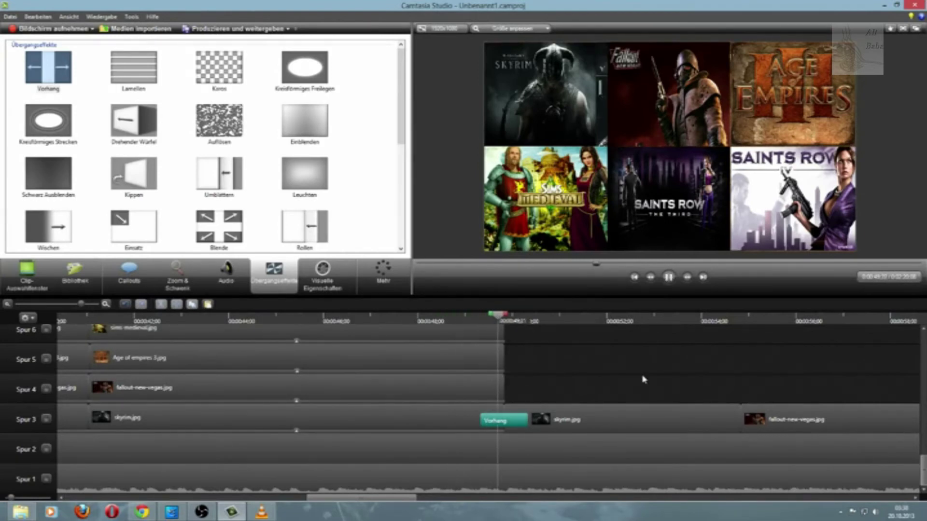
left_click(668, 279)
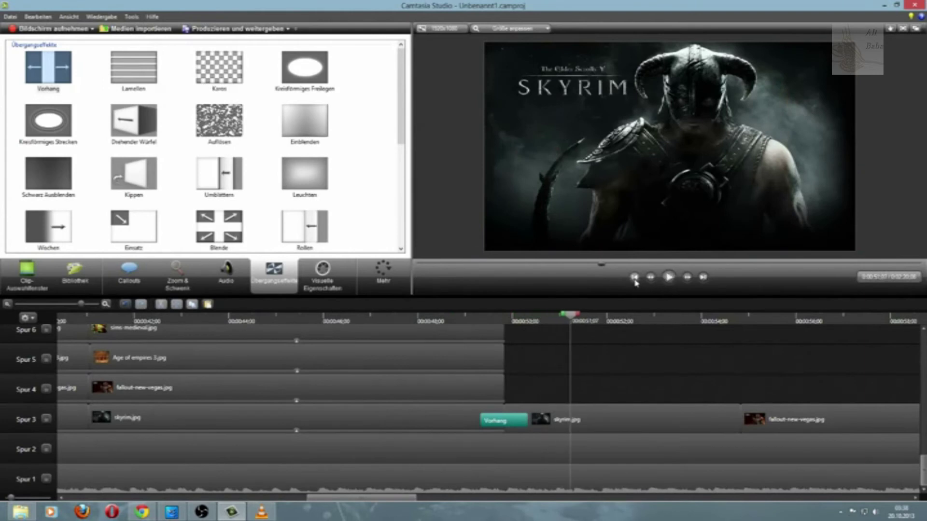
left_click(478, 320)
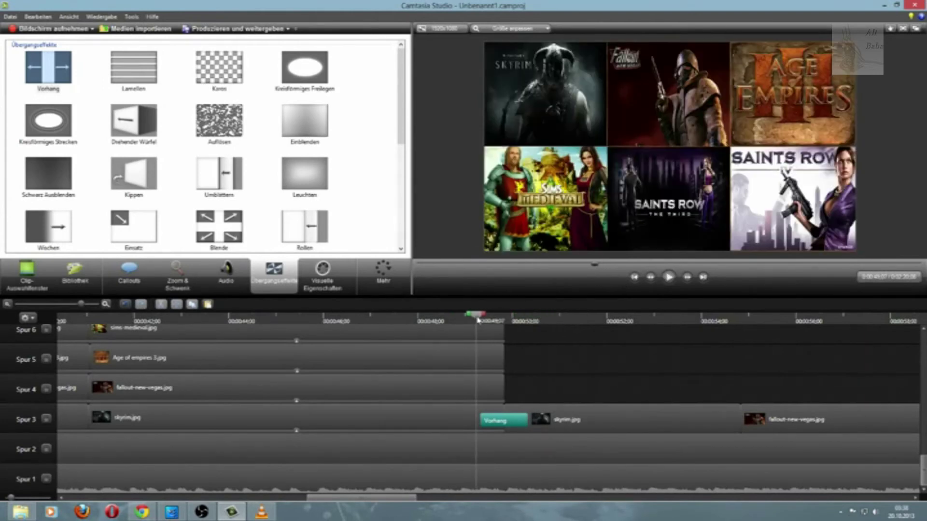
left_click(669, 278)
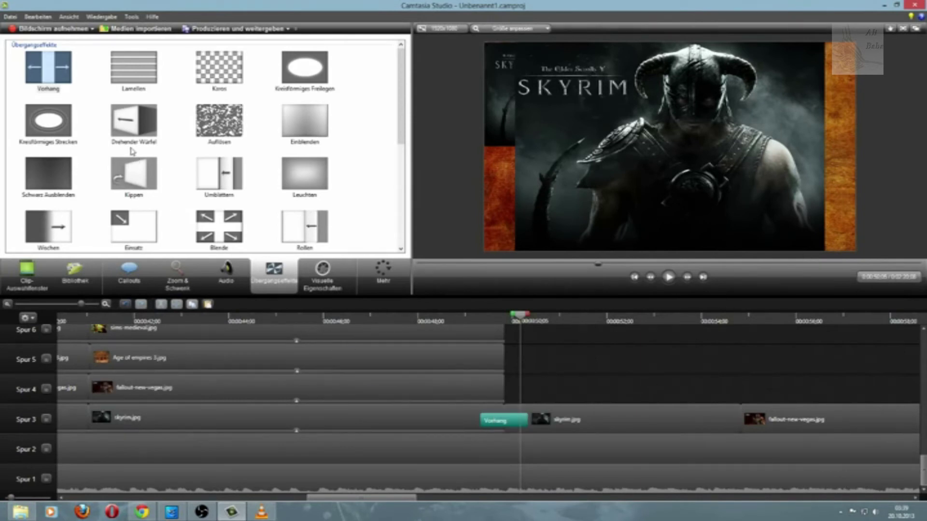
Add the Vorhang transition to the end of the last grid clips on Spur 4 through Spur 8
left_click_drag(51, 72, 481, 392)
left_click_drag(48, 72, 480, 365)
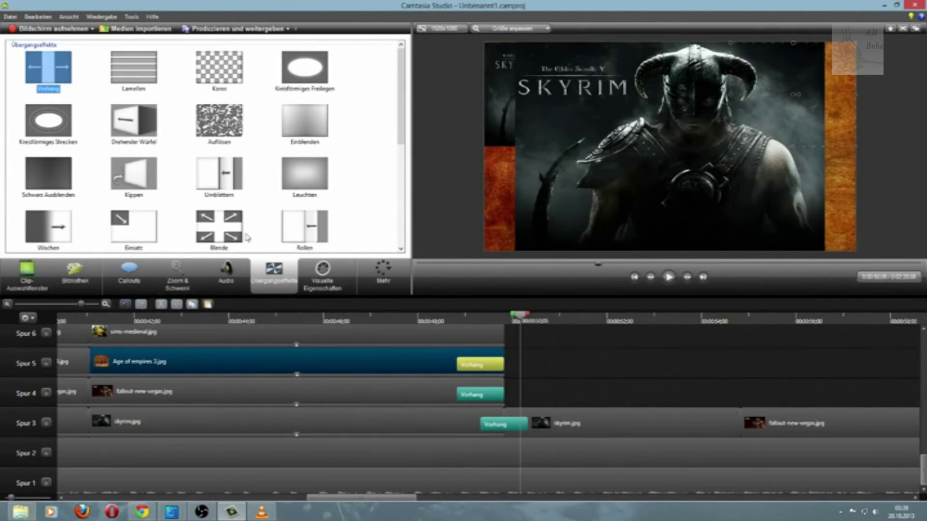
left_click(577, 377)
scroll(577, 381, "up", 3)
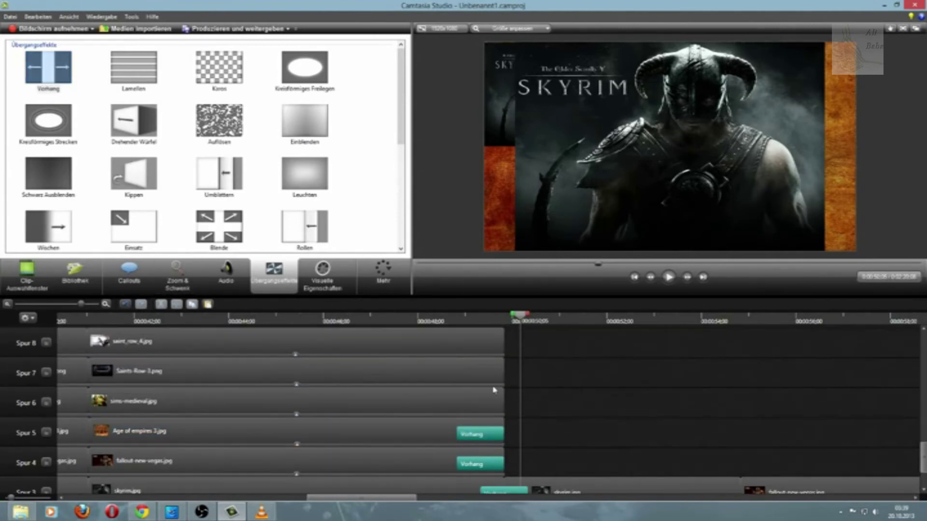
left_click_drag(41, 73, 481, 403)
left_click_drag(49, 67, 466, 374)
left_click_drag(48, 70, 472, 356)
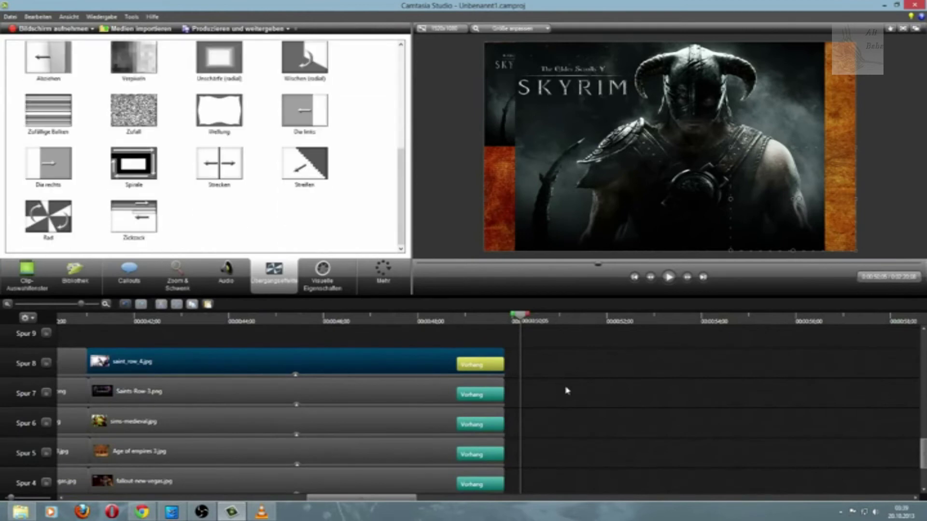
left_click(579, 403)
Extend the last grid clips on Spur 4 through Spur 8 to 0:00:50;10, aligning their Vorhang transitions with the one on Spur 3
scroll(568, 400, "down", 3)
left_click_drag(516, 389, 514, 389)
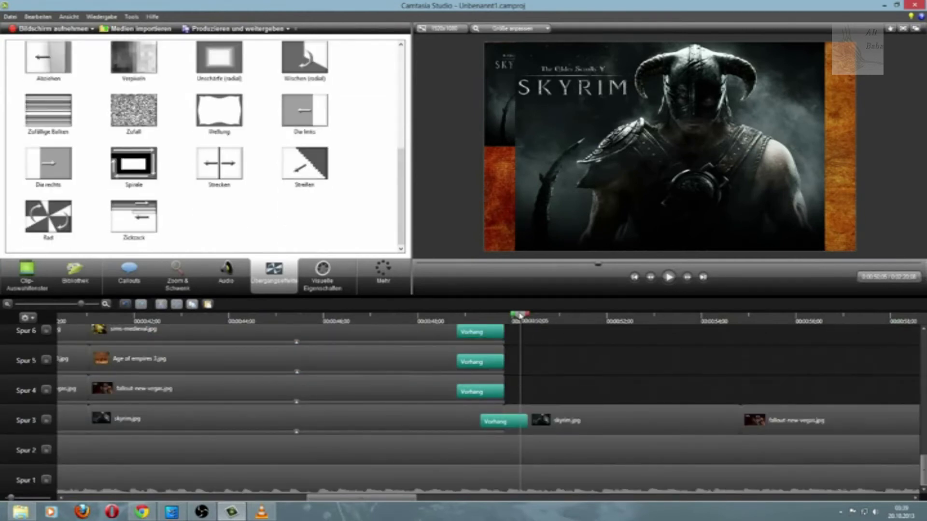
mouse_move(520, 317)
left_mouse_down()
mouse_move(507, 316)
mouse_move(528, 318)
mouse_move(506, 317)
mouse_move(528, 319)
left_mouse_up()
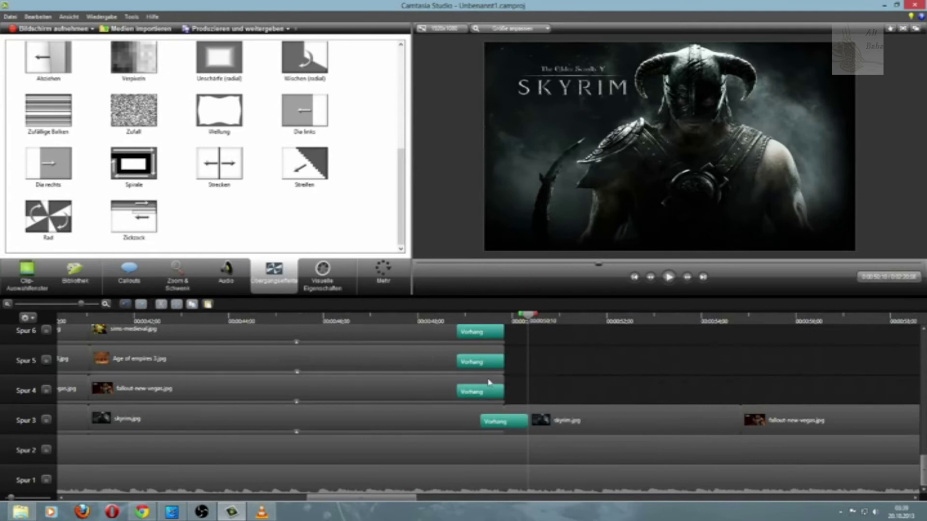
left_click_drag(504, 382, 530, 381)
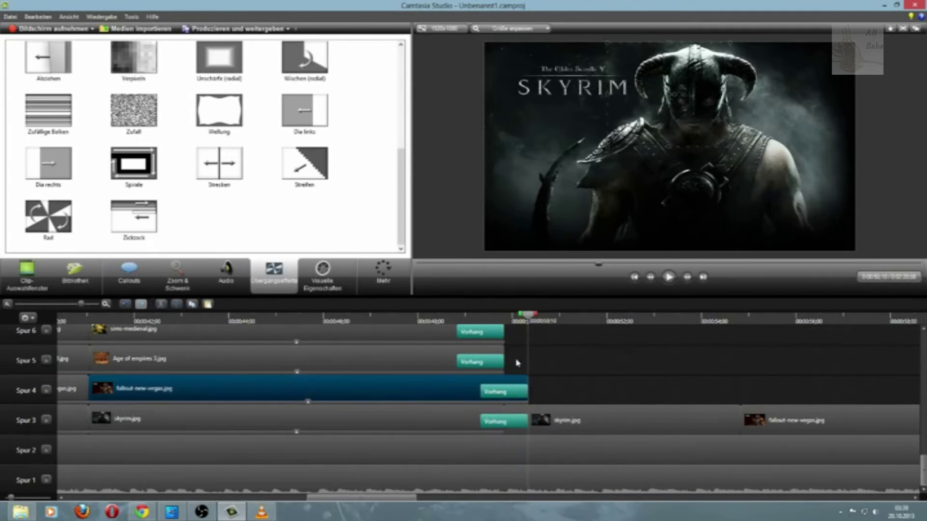
left_click_drag(503, 347, 529, 372)
scroll(573, 374, "up", 1)
scroll(515, 390, "up", 2)
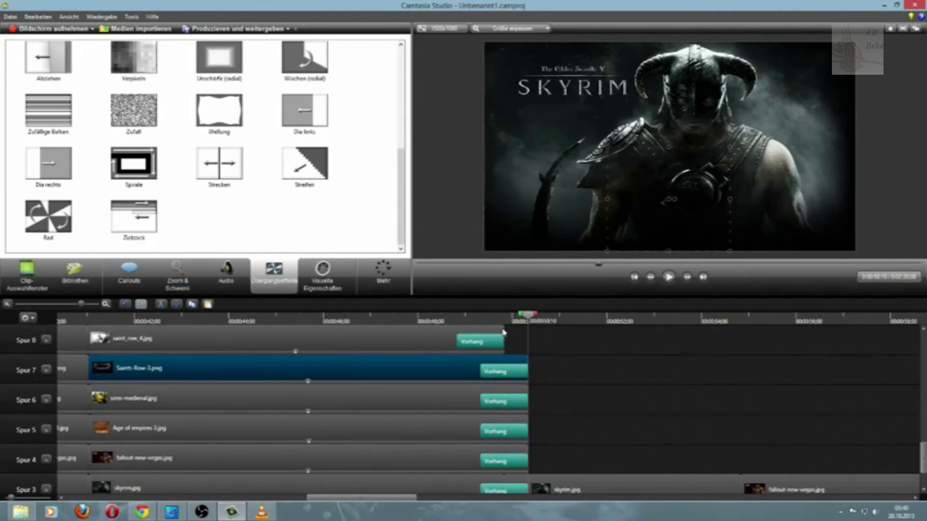
left_click_drag(504, 332, 526, 329)
scroll(548, 403, "up", 2)
scroll(551, 406, "down", 4)
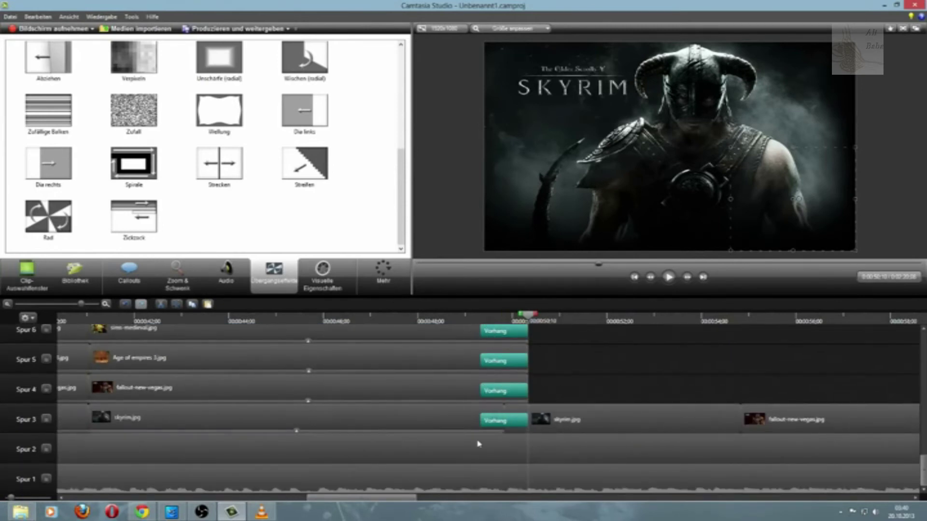
Play back the aligned Vorhang transitions from just before they start through the full-screen skyrim image
left_click(456, 319)
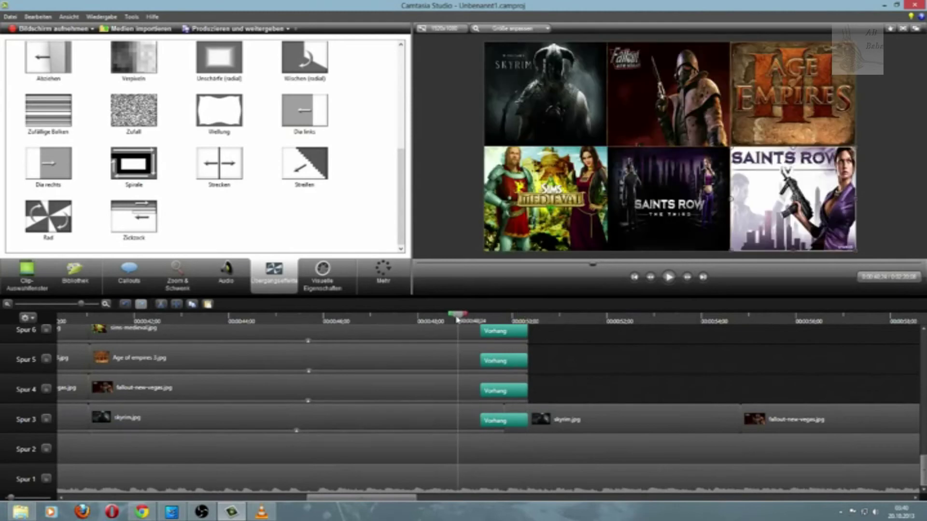
left_click(669, 279)
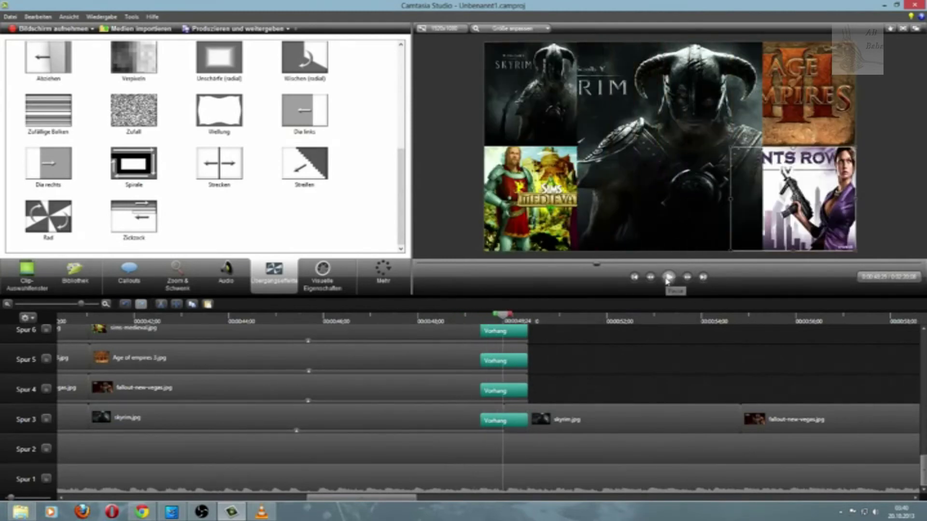
left_click(668, 280)
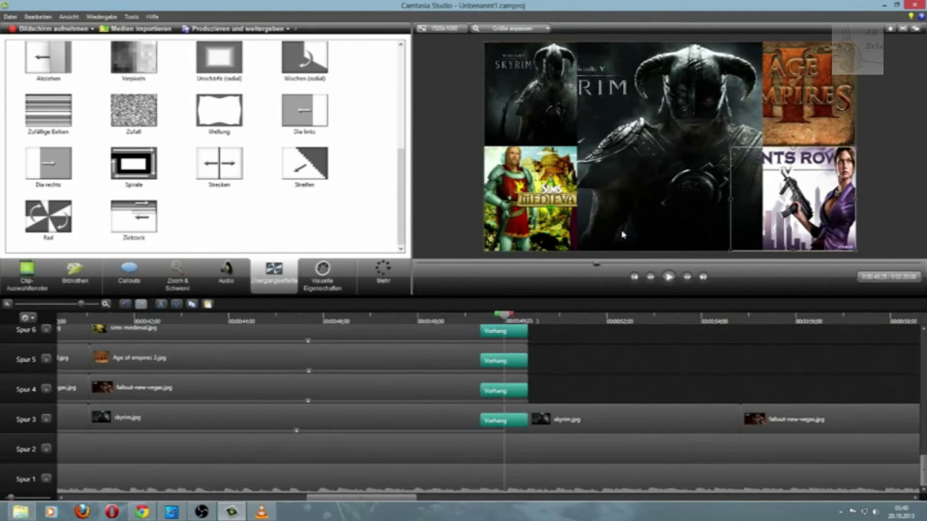
left_click(640, 377)
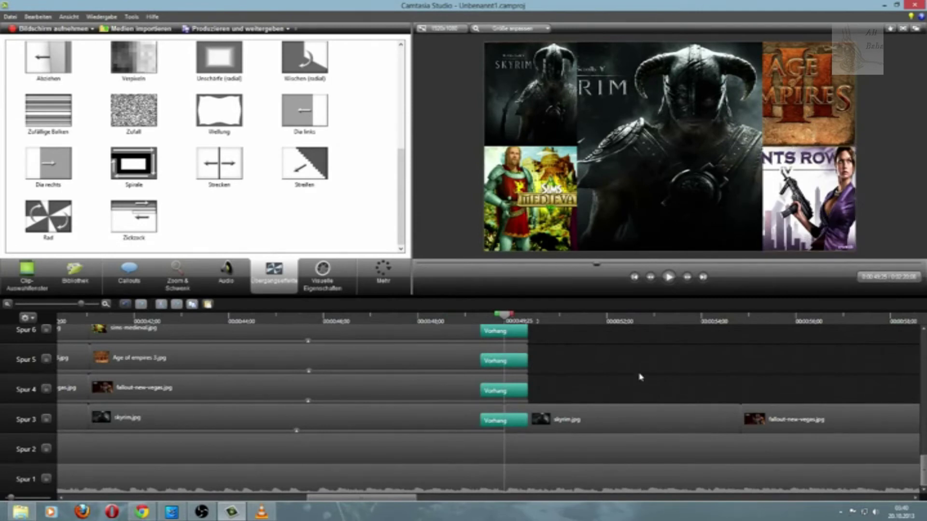
left_click(669, 279)
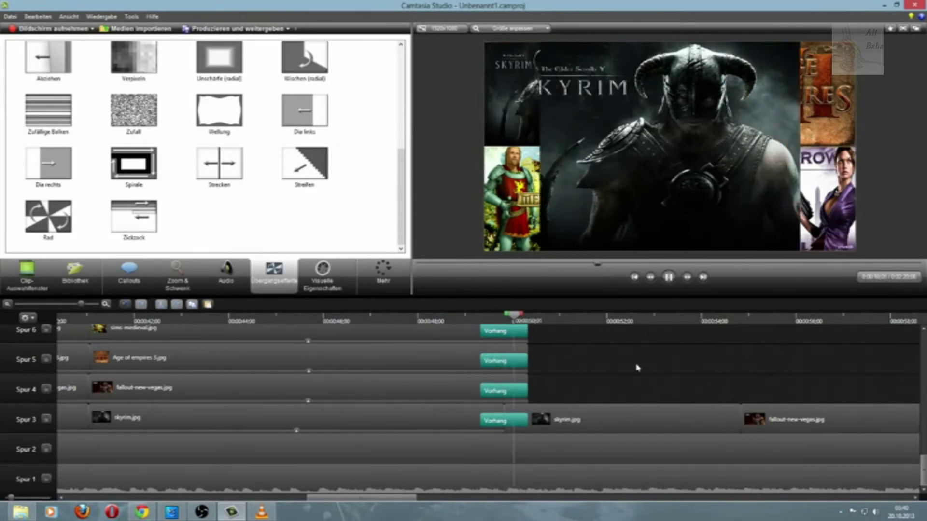
left_click(668, 277)
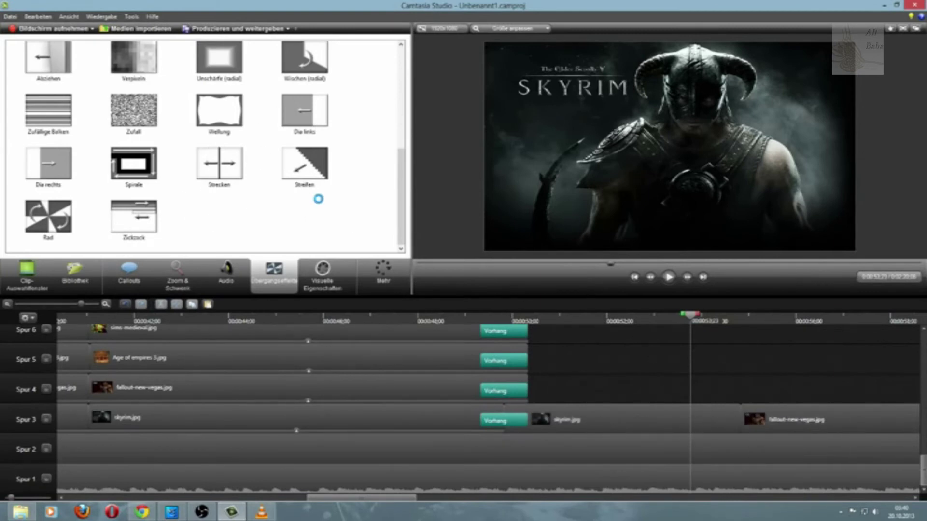
Add the Kreisförmiges Freilegen transition between the full-screen skyrim and fallout-new-vegas clips on Spur 3
scroll(357, 205, "up", 5)
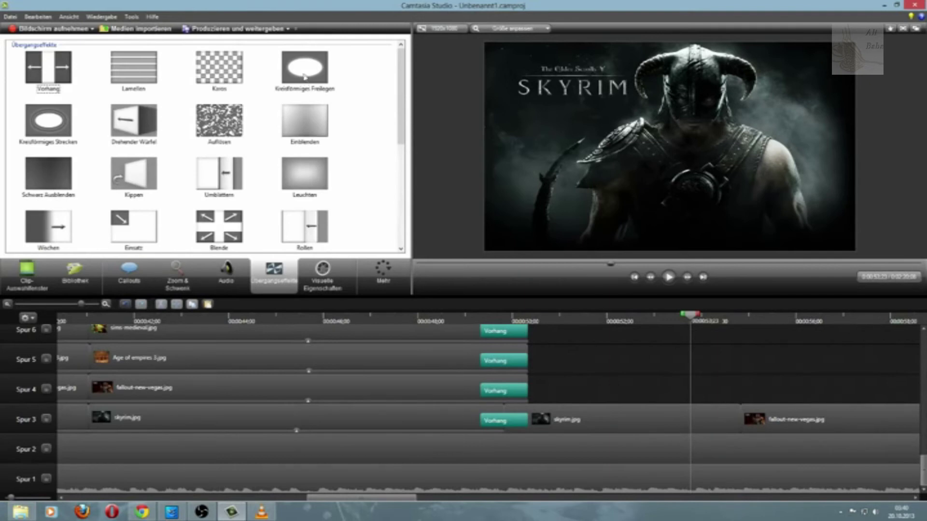
left_click_drag(304, 76, 734, 424)
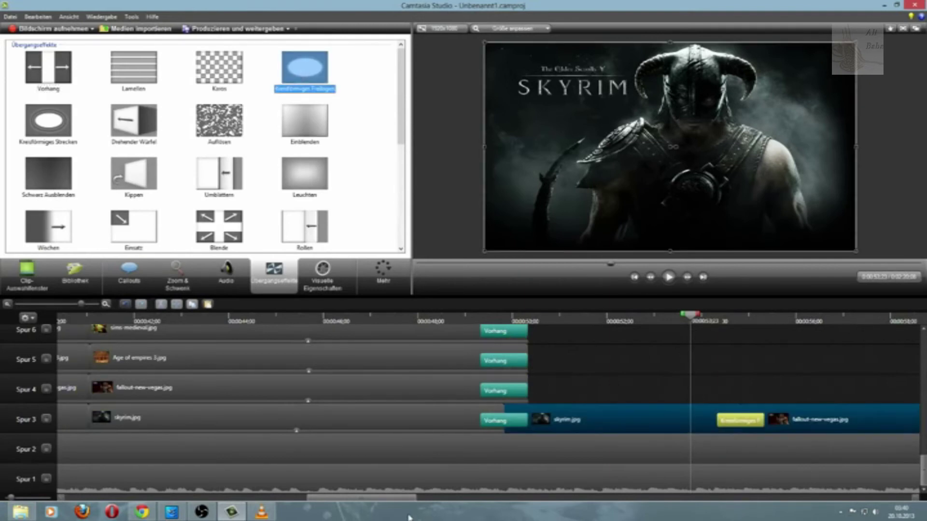
On Spur 3, add Drehender Würfel between fallout-new-vegas and Age of empires 3, and Einsatz between Age of empires 3 and sims-medieval
left_click_drag(413, 498, 482, 503)
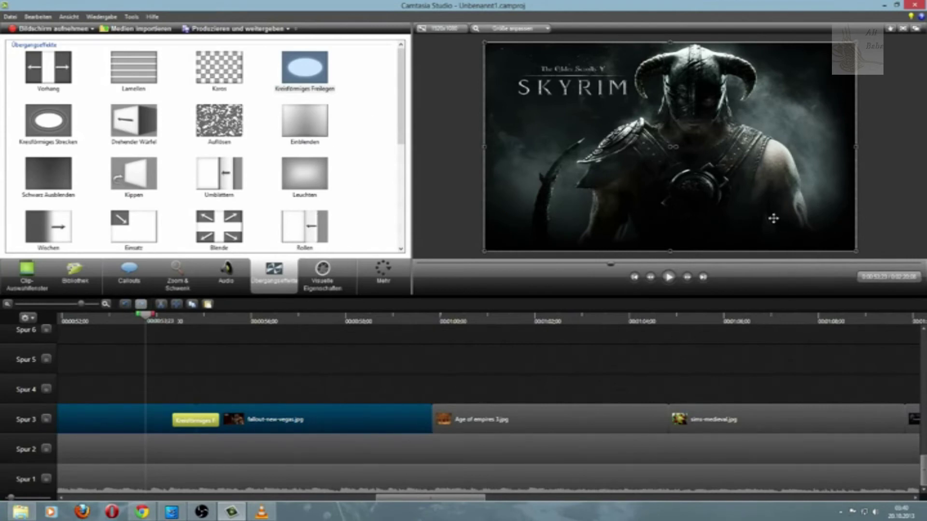
left_click(653, 364)
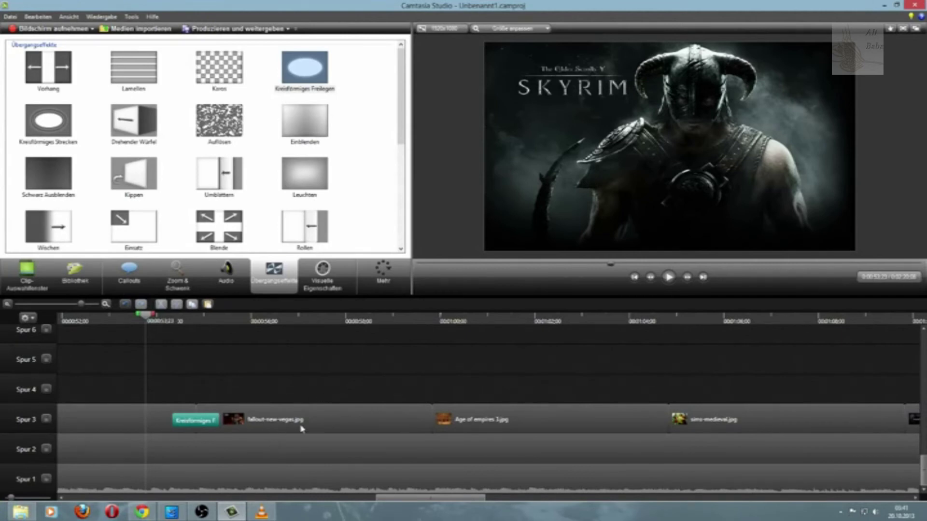
left_click_drag(132, 123, 419, 425)
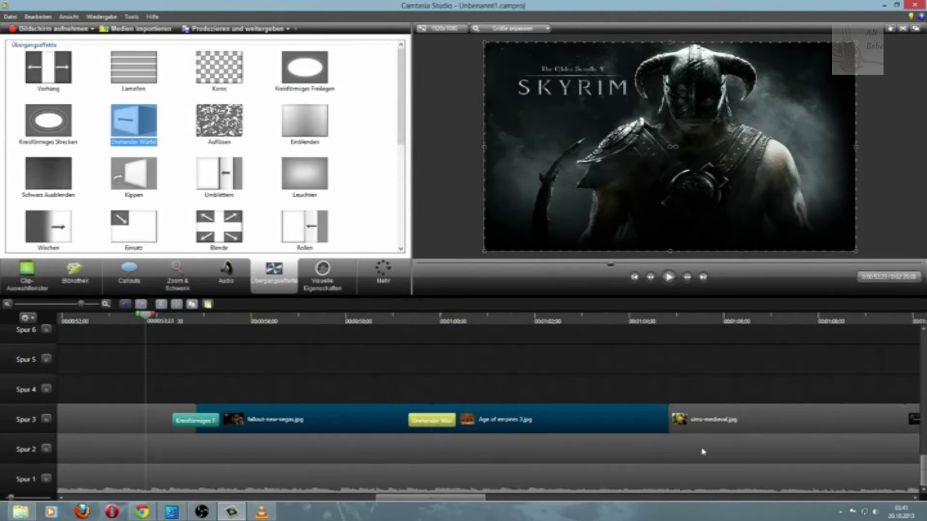
left_click_drag(152, 238, 664, 411)
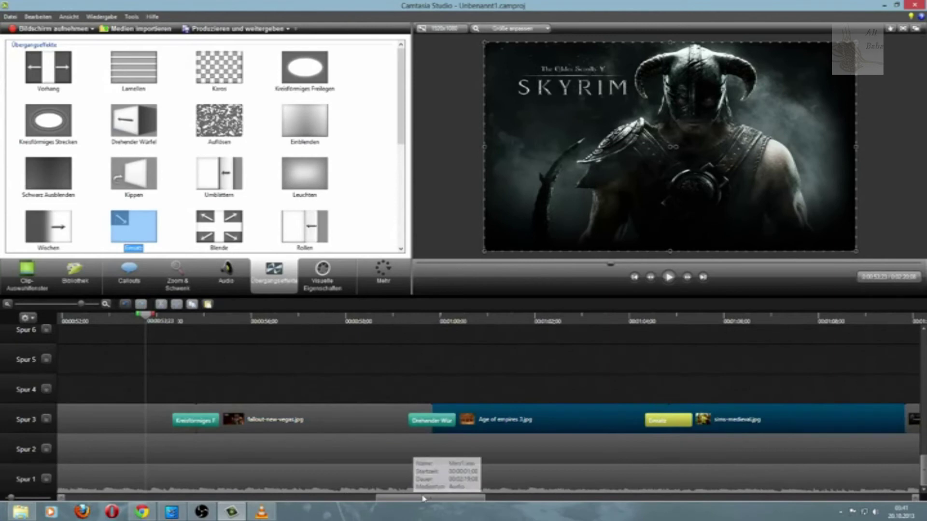
On Spur 3, add the Rad transition between sims-medieval and Saints-Row-3, and Blende between Saints-Row-3 and saint_row_4
left_click_drag(425, 498, 508, 505)
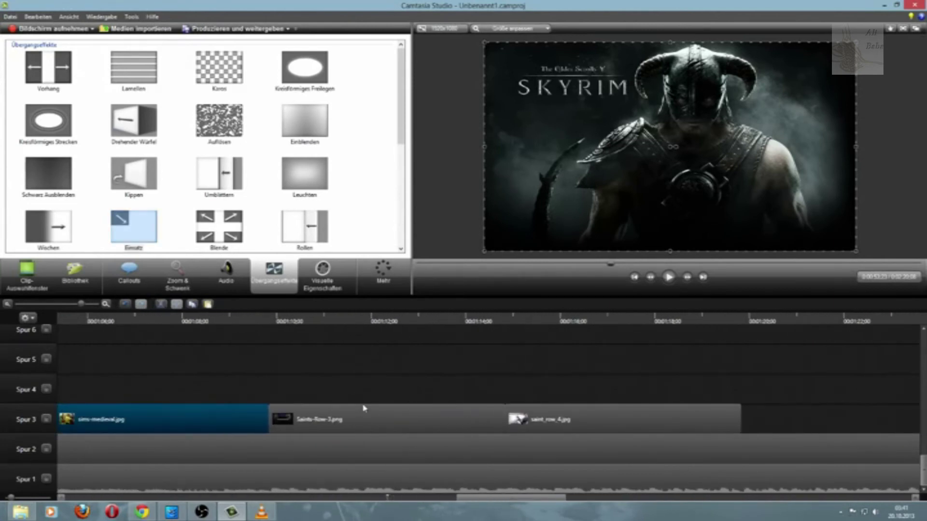
scroll(360, 196, "down", 3)
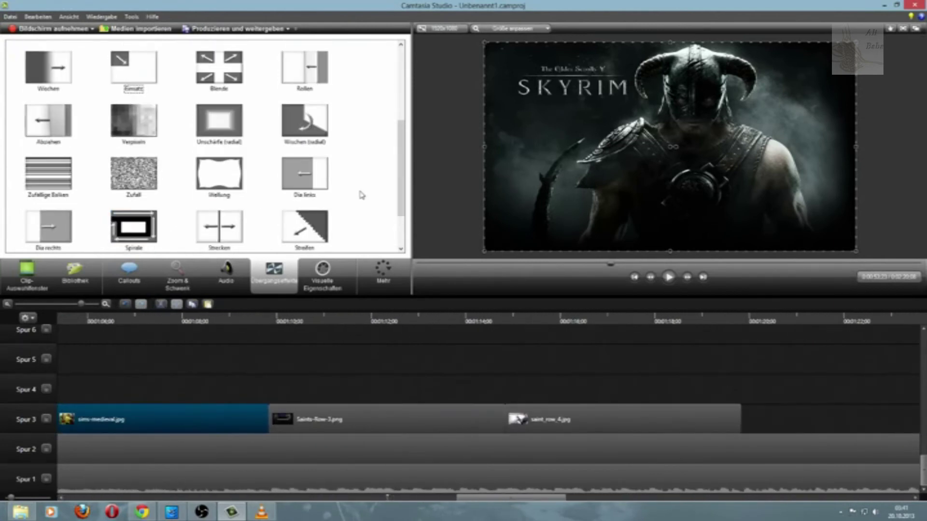
scroll(363, 195, "down", 1)
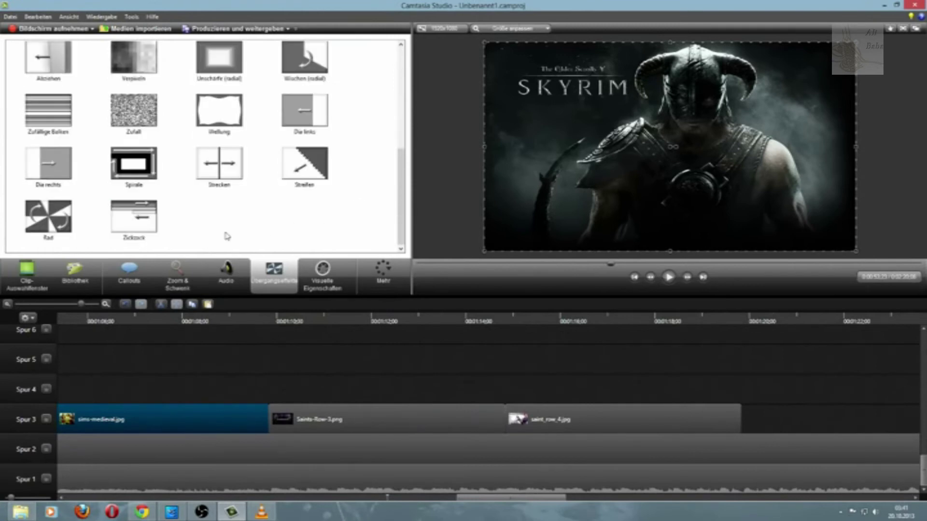
left_click_drag(68, 219, 292, 417)
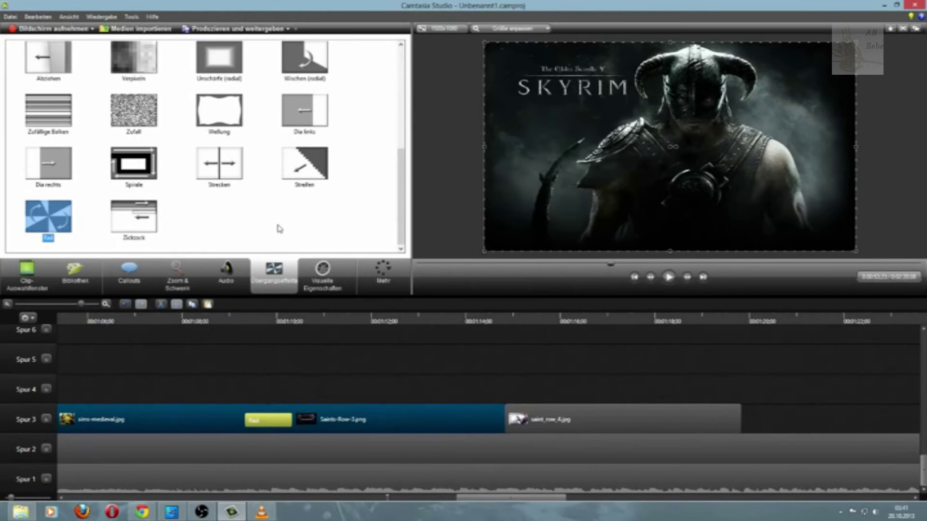
scroll(275, 228, "up", 2)
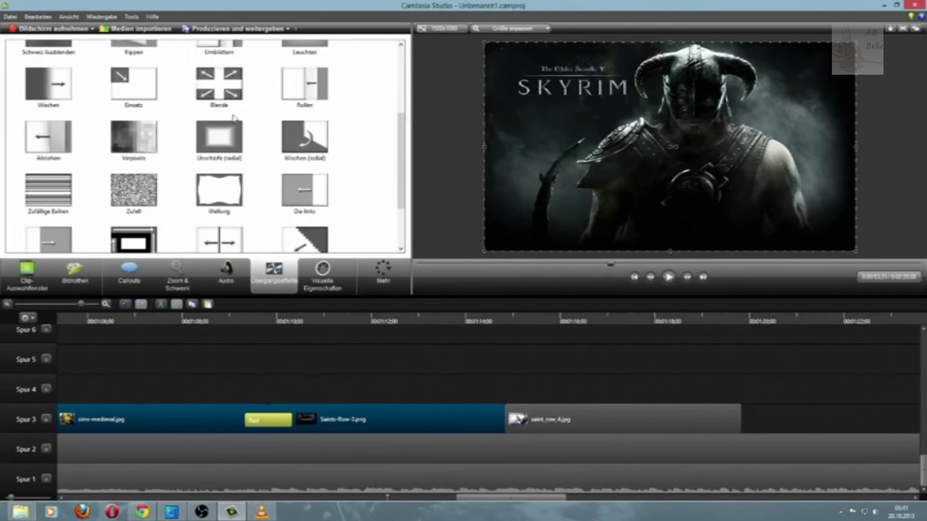
left_click_drag(228, 102, 508, 418)
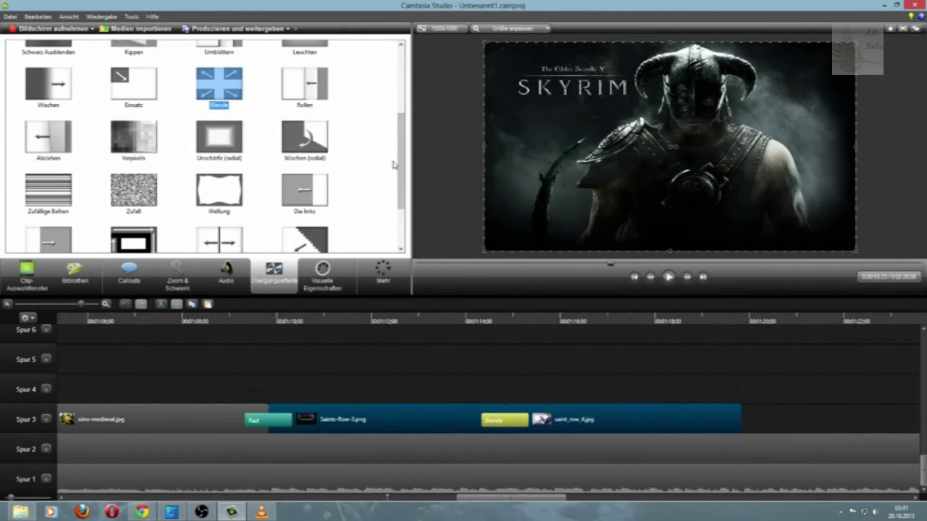
Add the Schwarz Ausblenden transition to the end of the full-screen saint_row_4 clip on Spur 3
scroll(367, 214, "up", 3)
left_click_drag(39, 178, 707, 421)
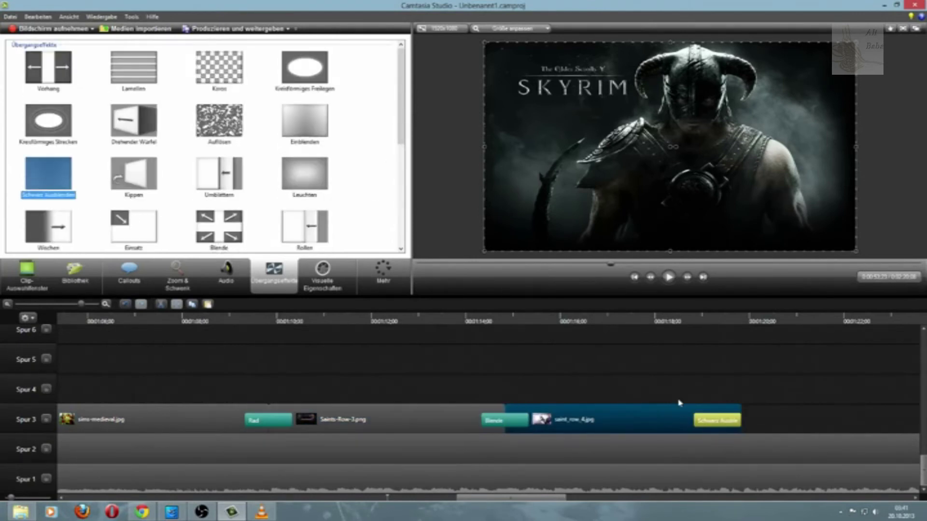
left_click(787, 391)
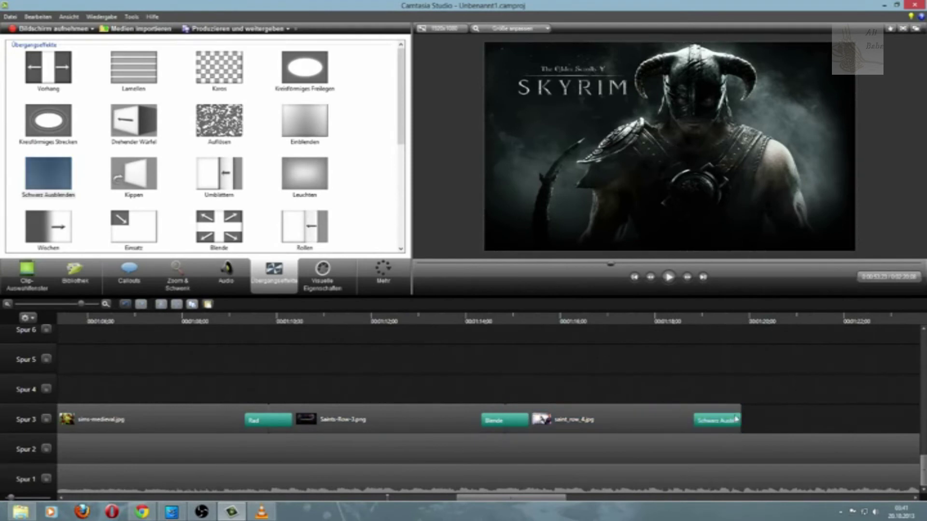
Play back the full-screen sequence from 0:00:48;13, just before the Vorhang transitions, through the end of the saint_row_4 clip
left_click(524, 493)
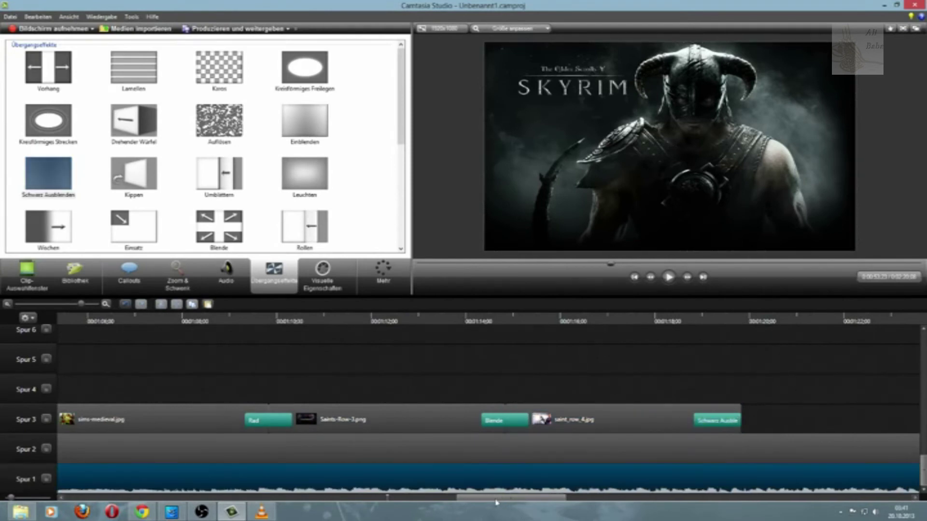
left_click_drag(495, 499, 379, 498)
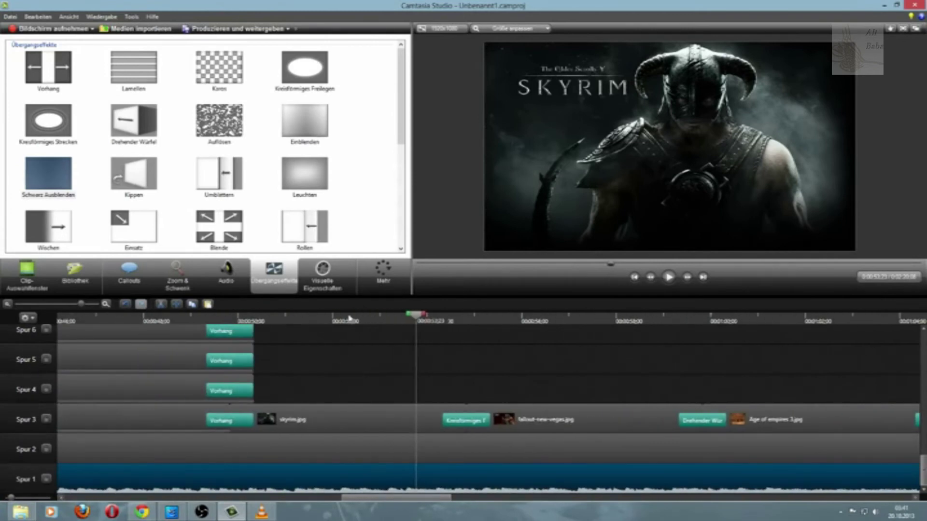
left_click(165, 321)
left_click(668, 277)
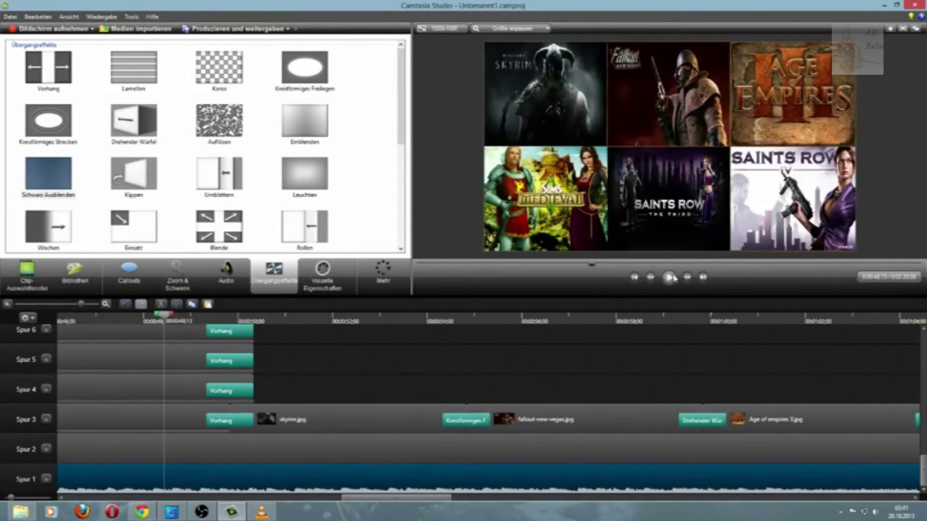
left_click(671, 365)
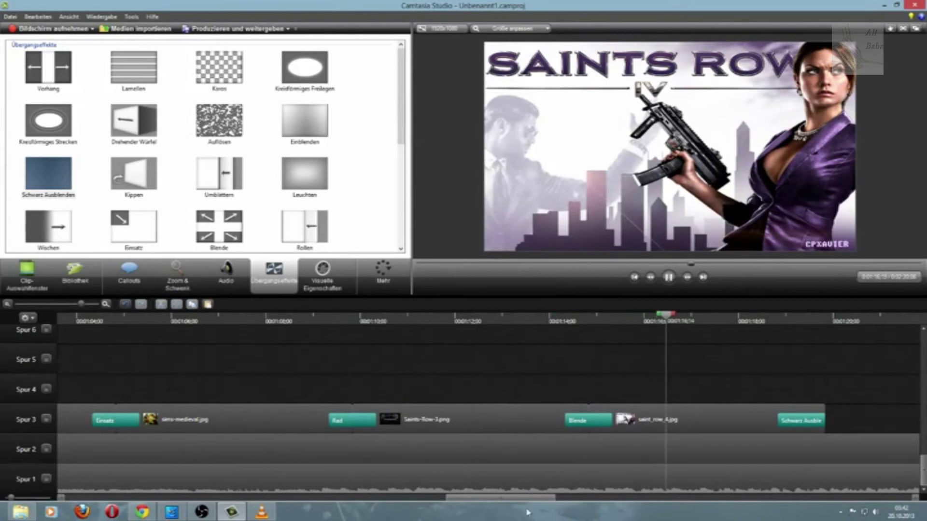
mouse_move(540, 504)
left_mouse_down()
mouse_move(610, 503)
mouse_move(532, 504)
left_mouse_up()
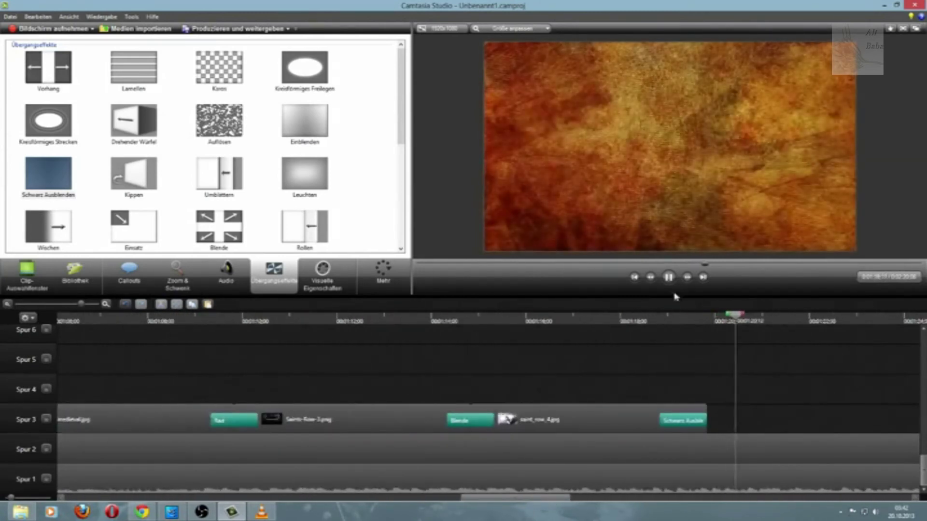
left_click(668, 277)
left_click(706, 319)
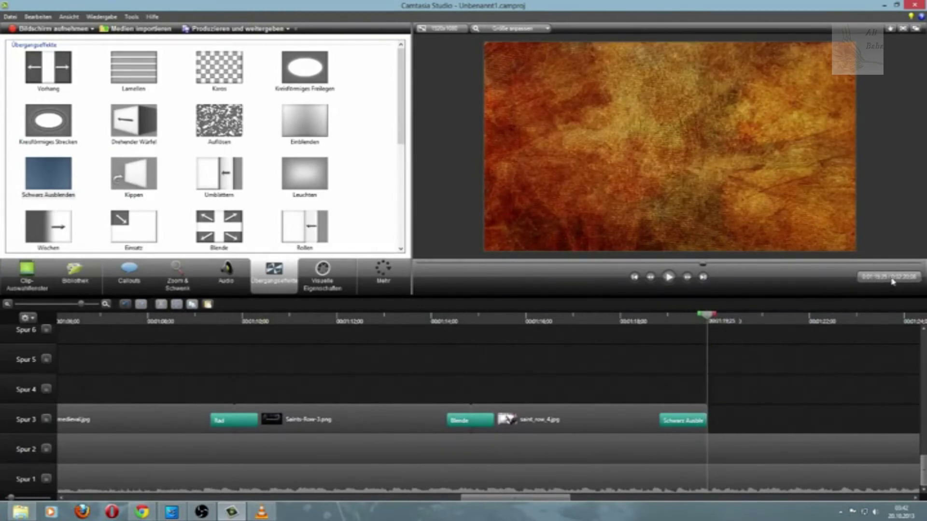
Add a callout at 0:00:52;02 over the full-screen skyrim image
left_click_drag(533, 502, 400, 506)
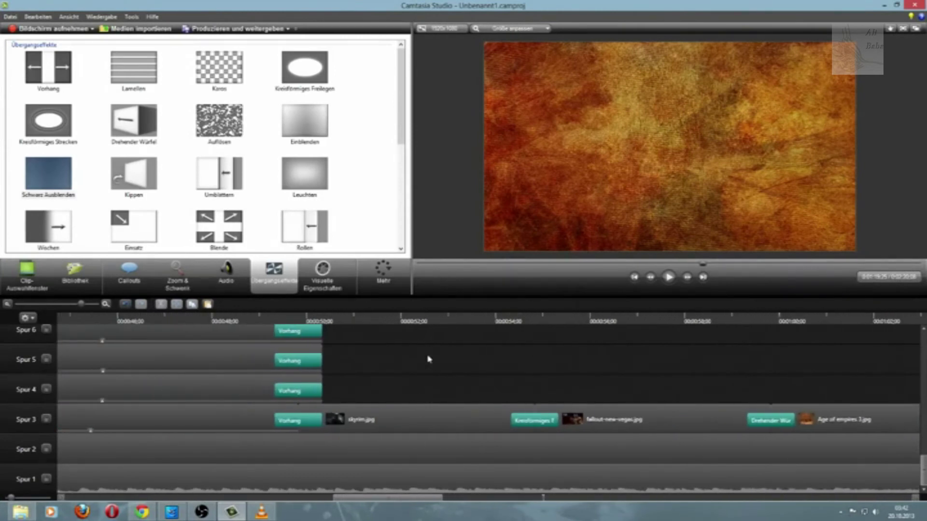
left_click(405, 319)
left_click_drag(402, 317, 399, 316)
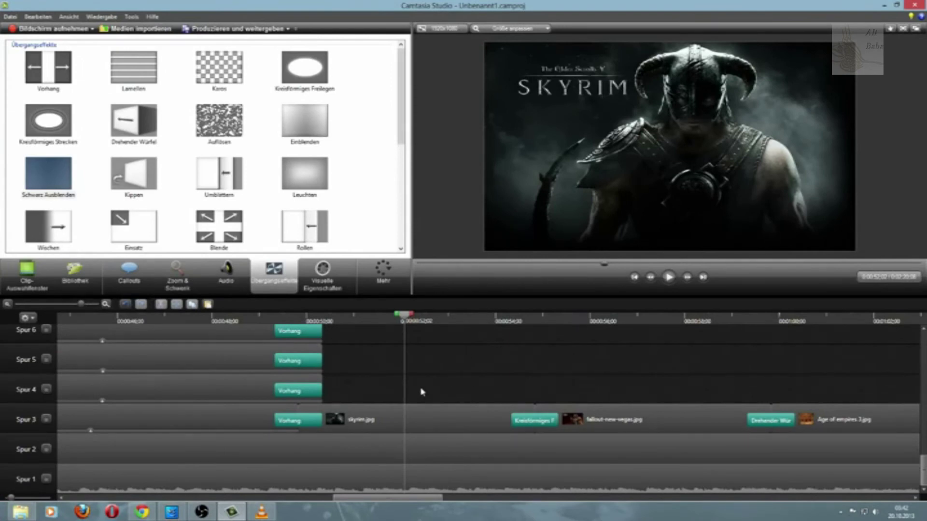
left_click(136, 280)
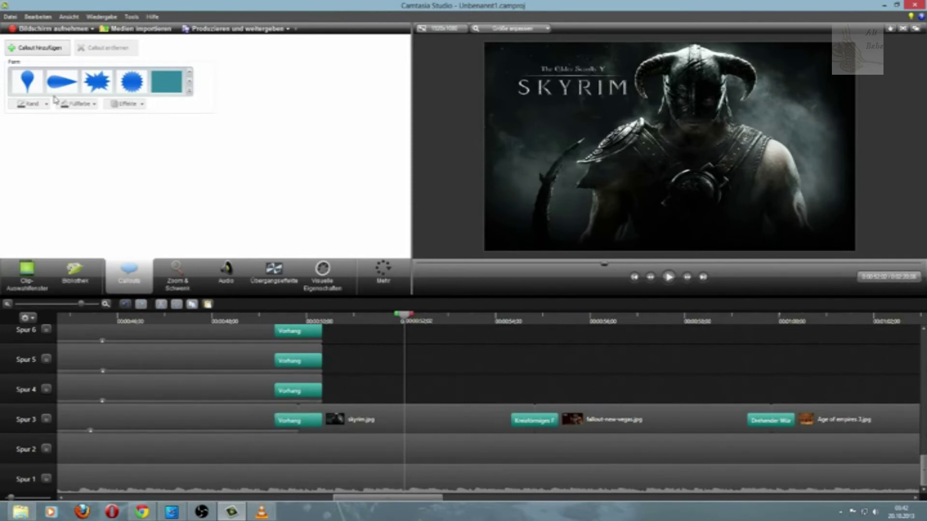
left_click(41, 49)
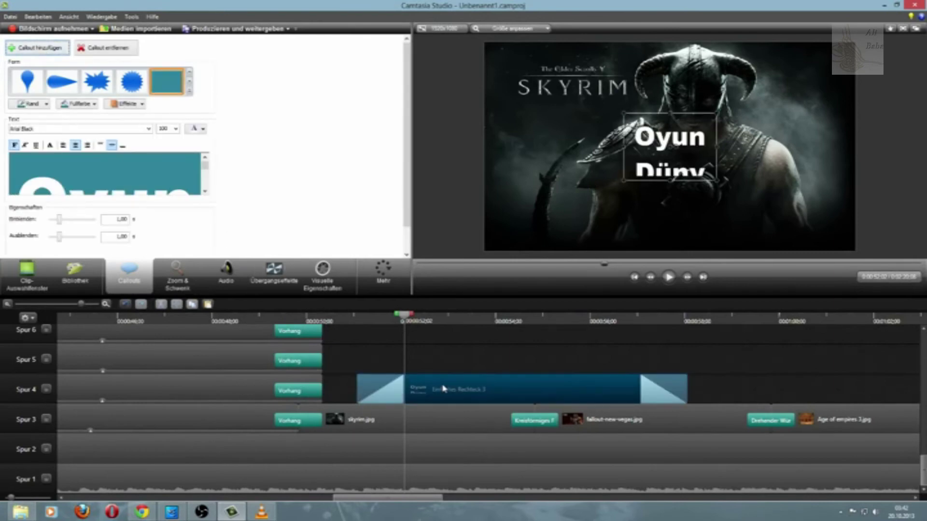
Move the new callout on Spur 4 to start at 0:00:50;10, right after the Vorhang transition, and shorten it to 4 seconds
left_click_drag(459, 389, 418, 391)
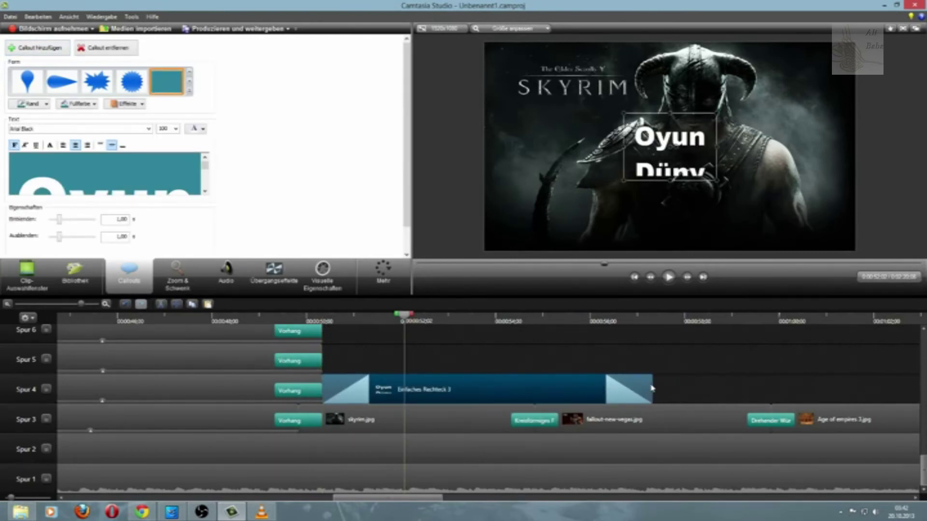
left_click_drag(651, 388, 507, 389)
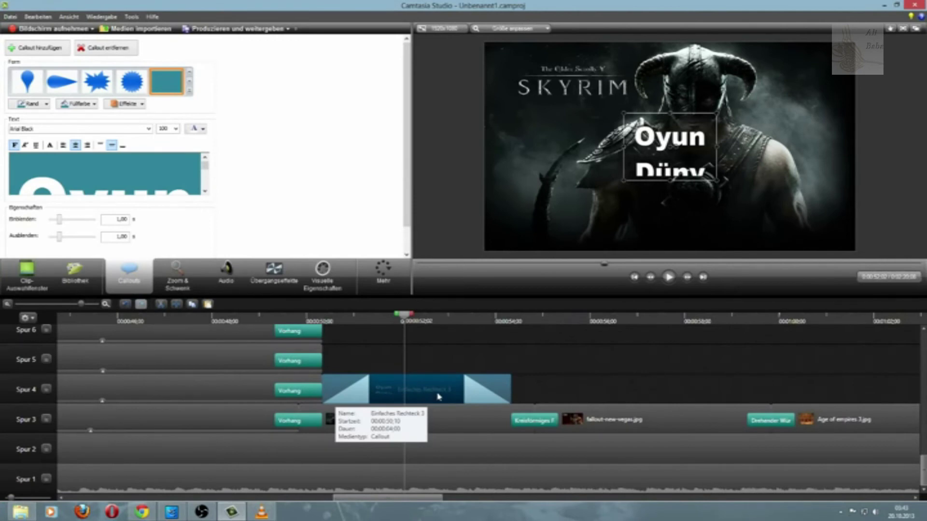
left_click(510, 391)
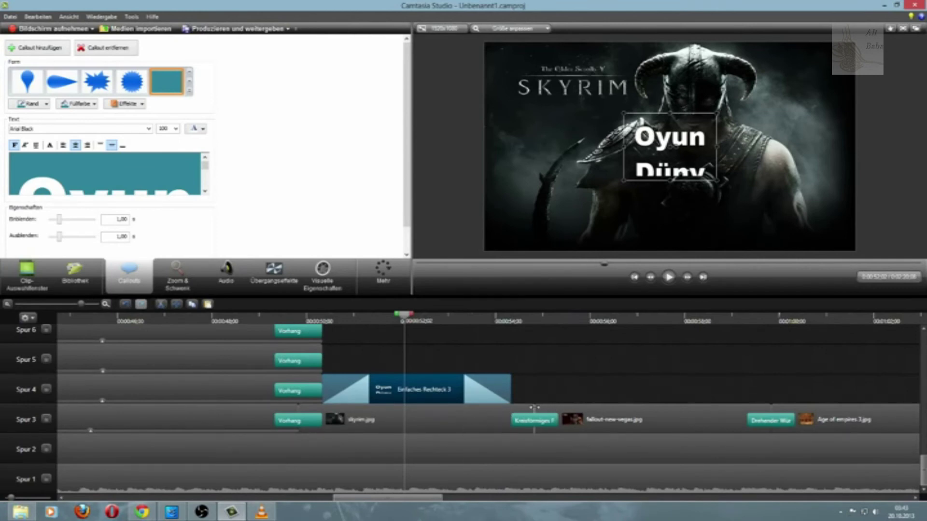
left_click(533, 408)
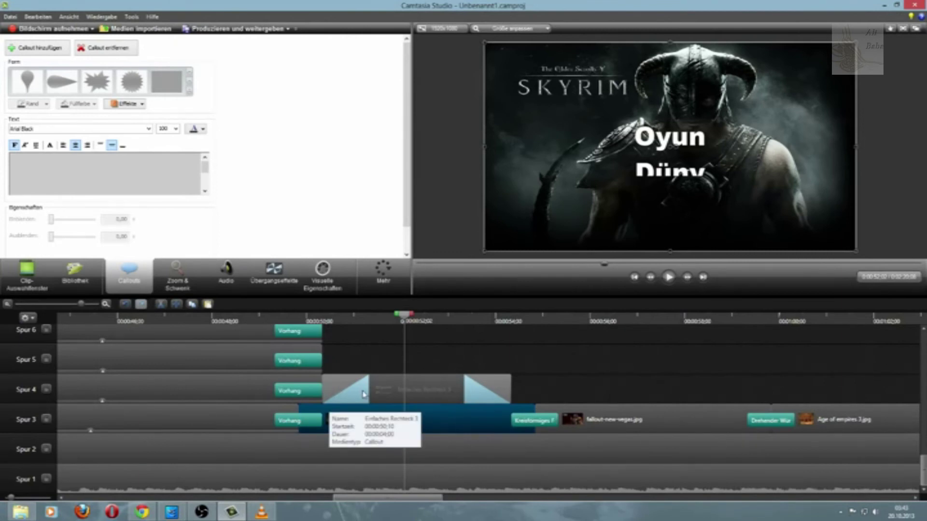
Change the callout's shape to the red Animationszeichnung rectangle and fit it around the SKYRIM title in the image
left_click(428, 392)
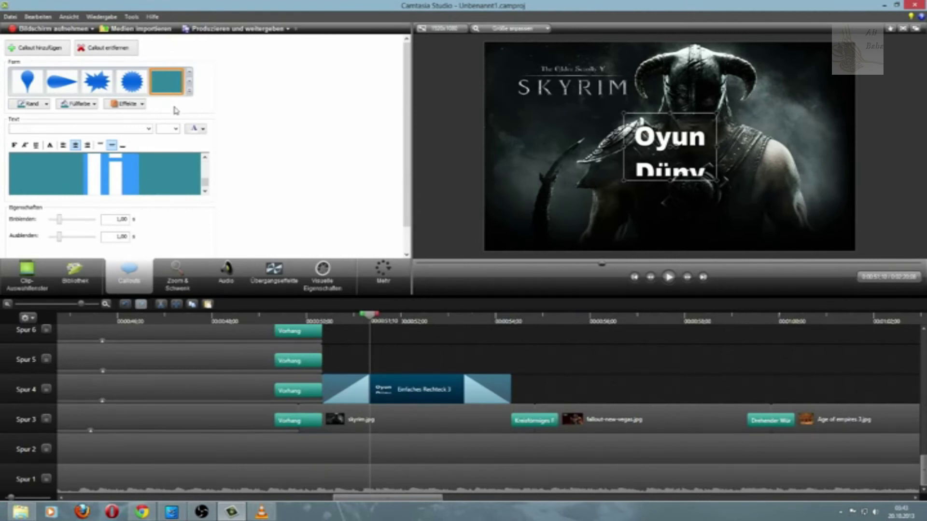
left_click(189, 94)
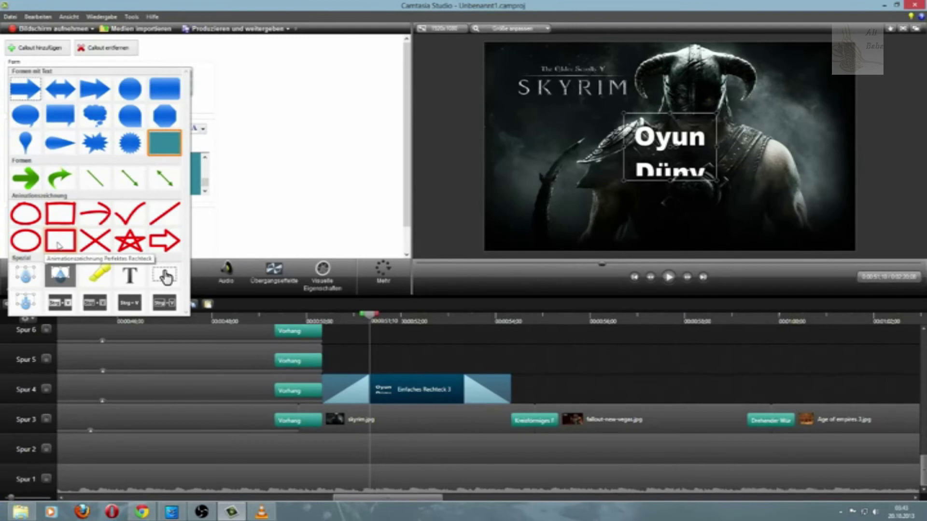
left_click(61, 215)
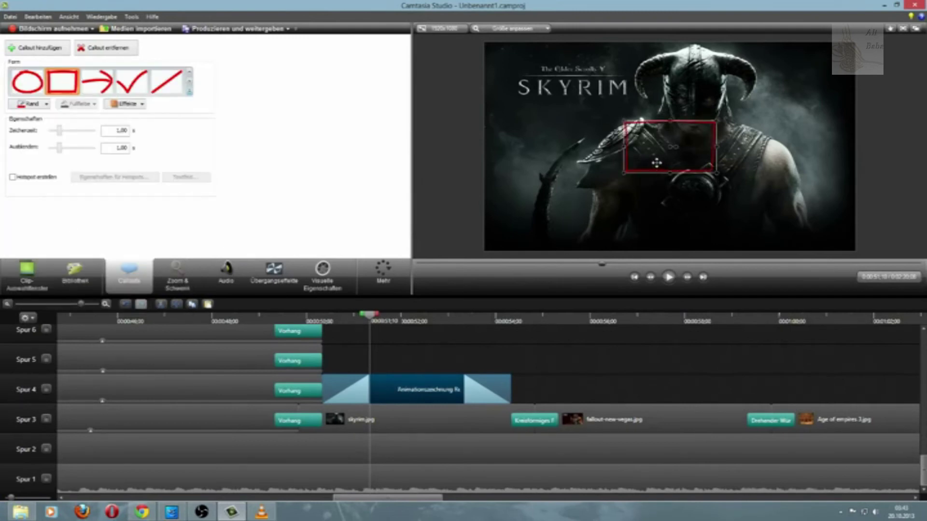
left_click_drag(654, 149, 641, 81)
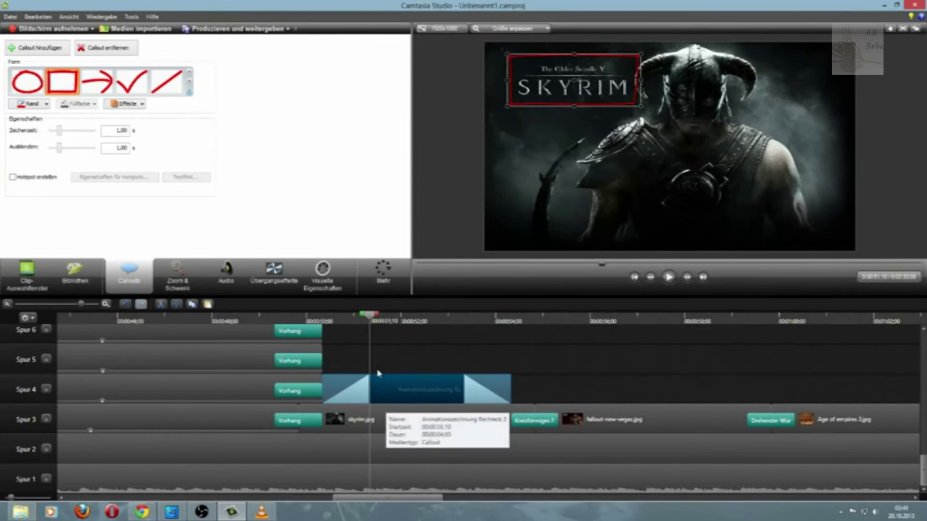
Play back the rectangle callout from just before the Vorhang transitions into the fallout-new-vegas image
left_click(245, 316)
left_click_drag(245, 317, 268, 315)
left_click(668, 277)
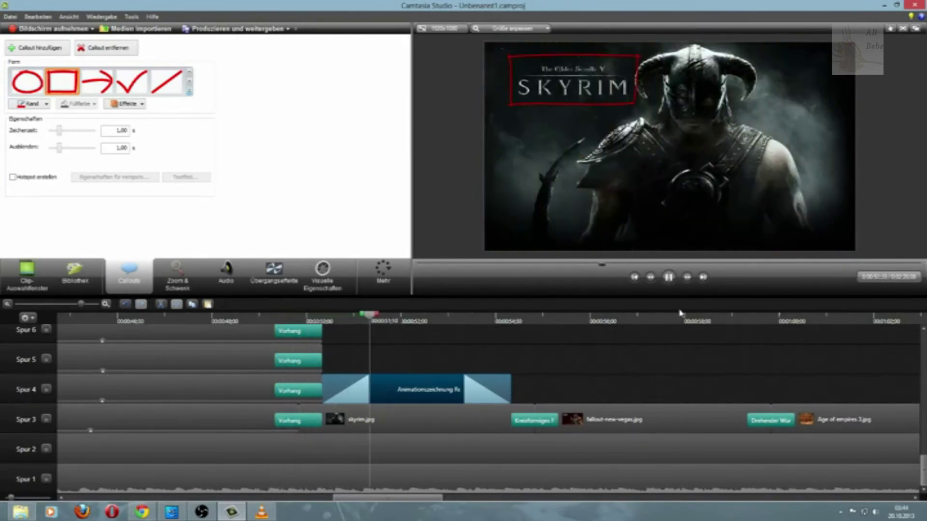
left_click(668, 277)
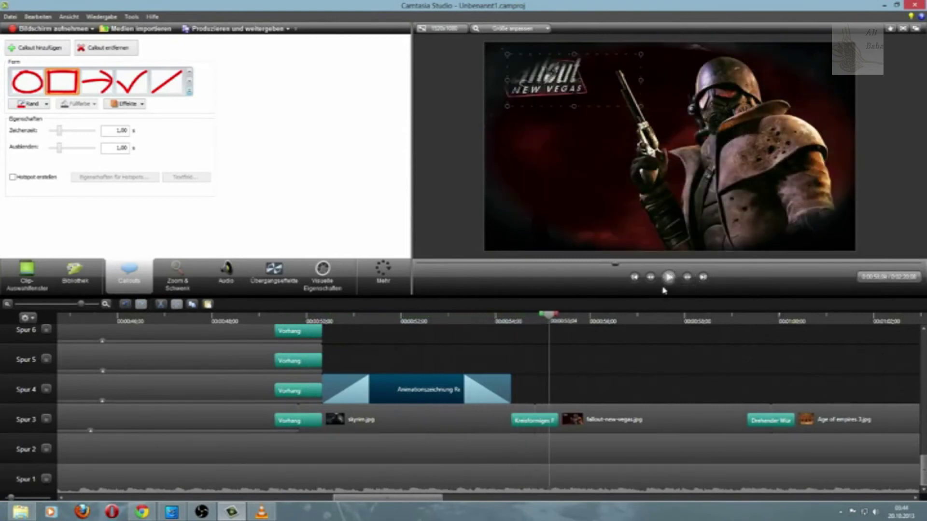
Extend the rectangle callout's end to the end of the skyrim clip on Spur 3 and play back the change to fallout-new-vegas
left_click_drag(513, 392, 534, 393)
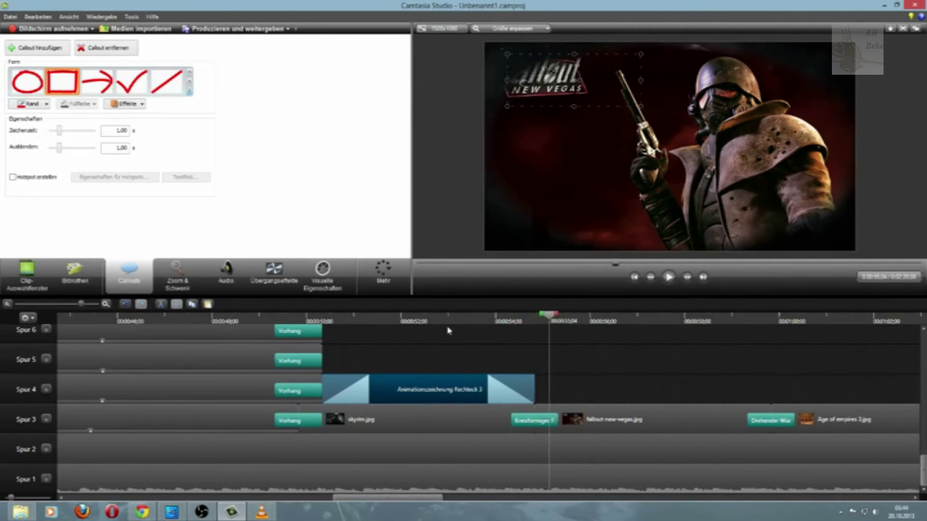
left_click(432, 319)
left_click(669, 277)
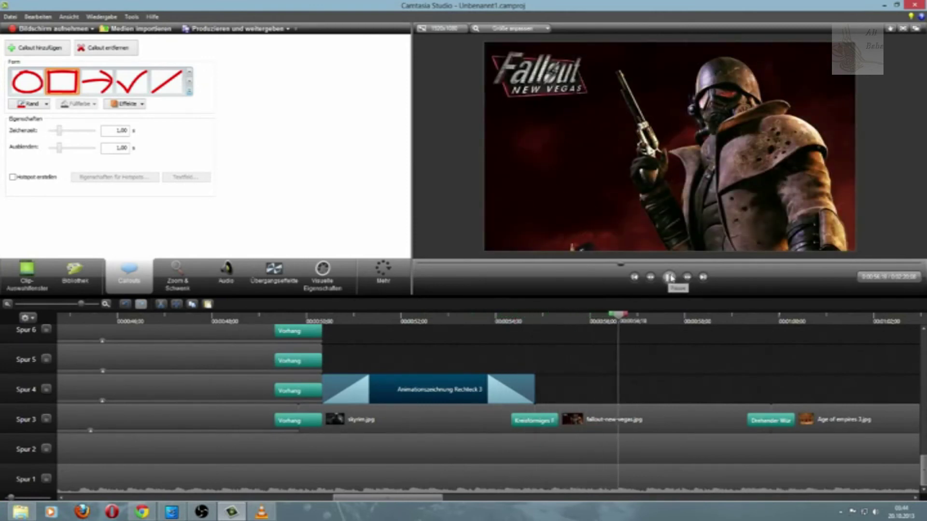
left_click(669, 277)
left_click(695, 360)
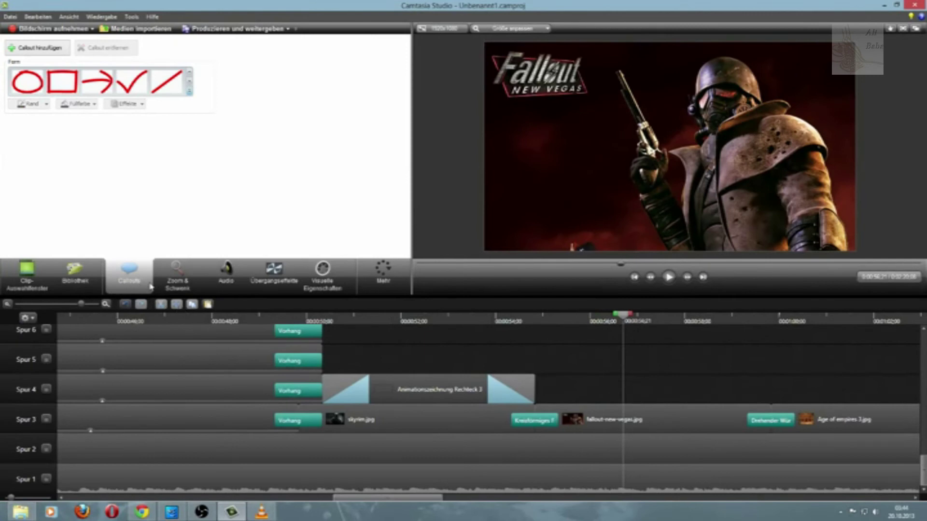
Add a callout on Spur 4 for the fallout-new-vegas image, starting right after the circular transition and ending with that clip
left_click(36, 48)
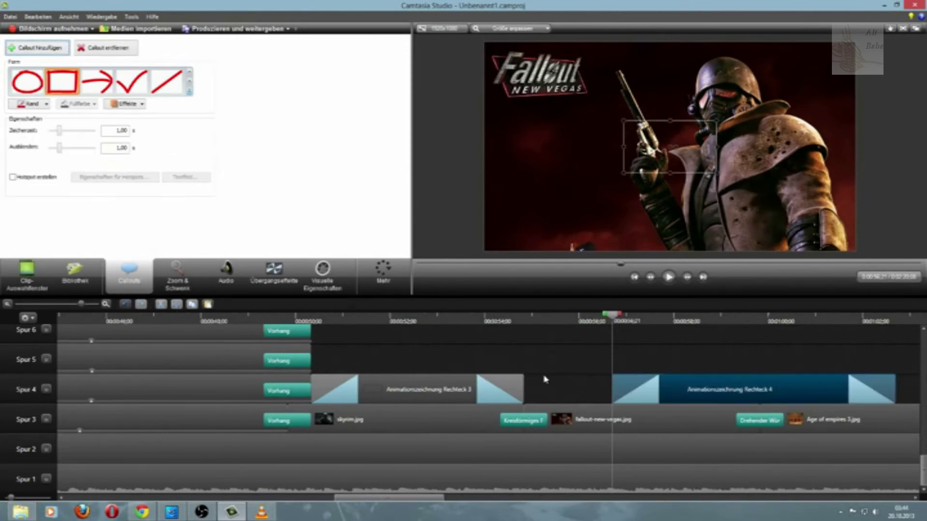
left_click_drag(880, 383, 760, 387)
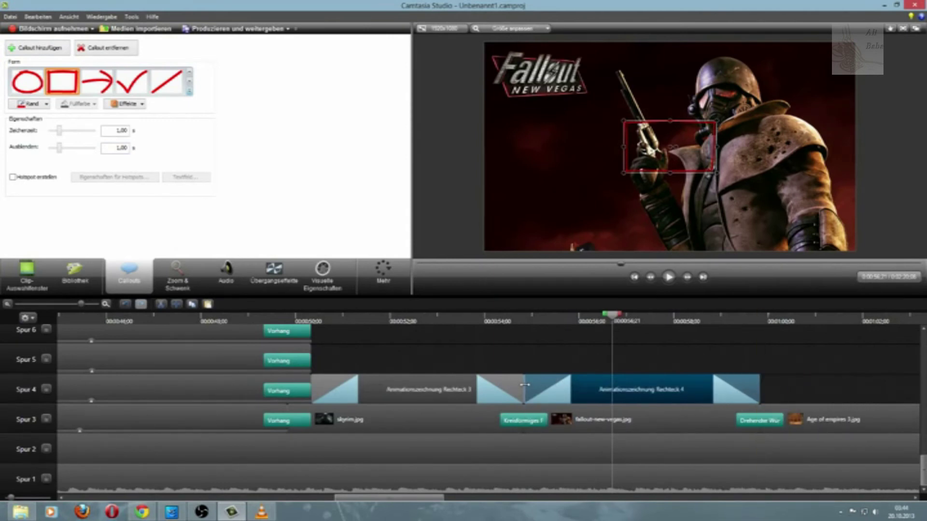
left_click_drag(529, 391, 550, 393)
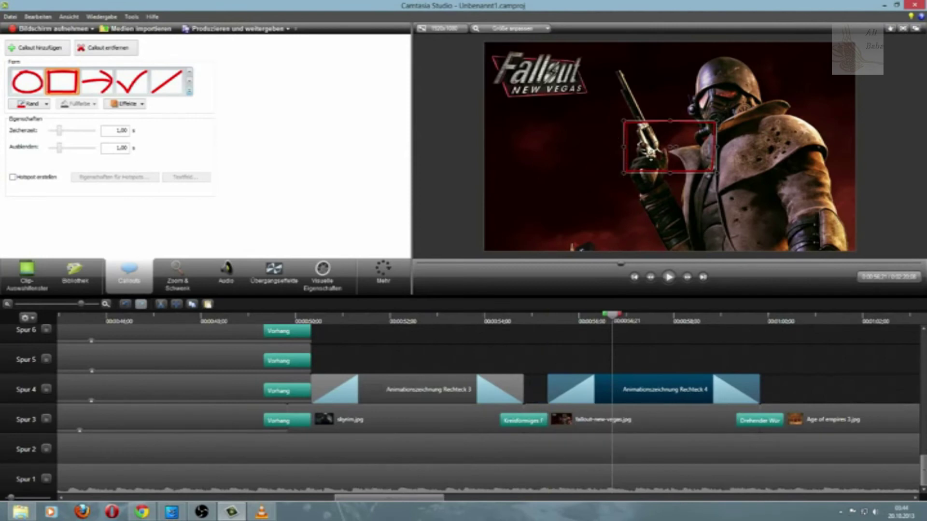
Change the new callout's shape to the red Animationszeichnung arrow and move it beneath the Fallout New Vegas title
left_click(189, 91)
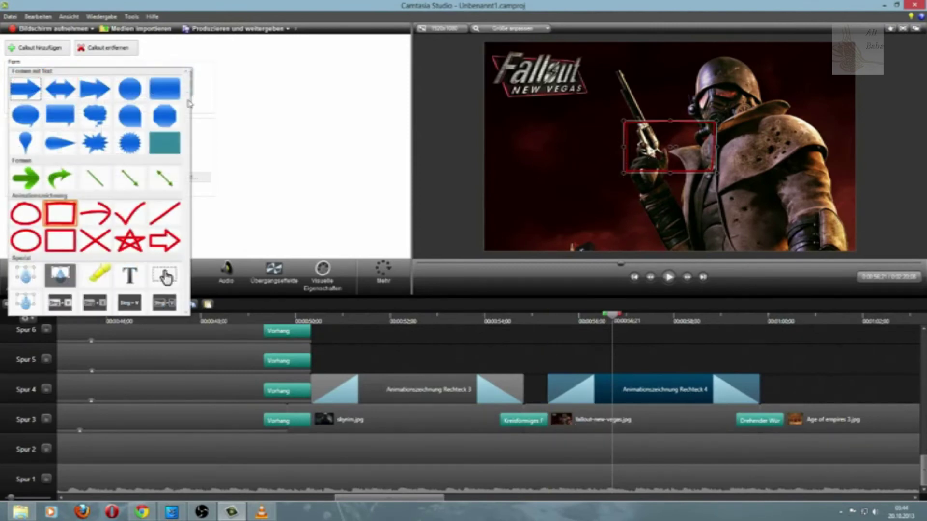
left_click(95, 212)
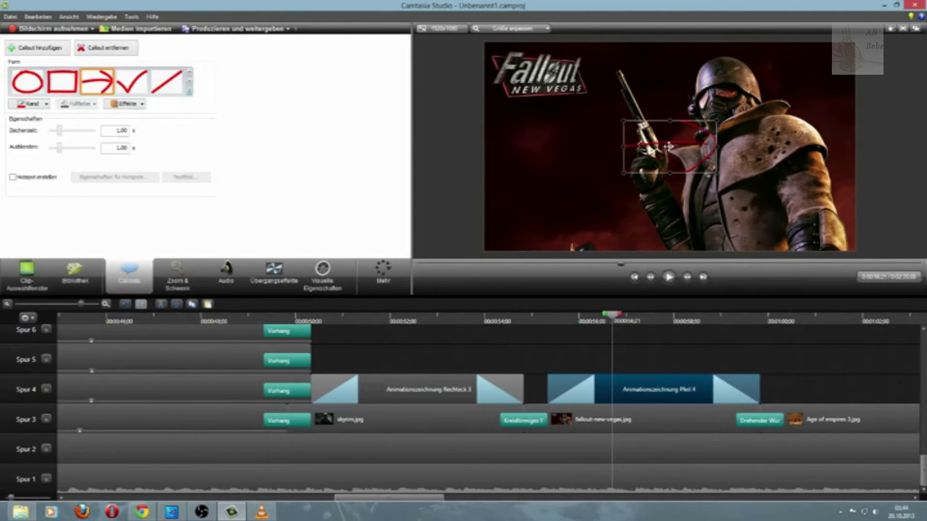
left_click_drag(669, 146, 553, 142)
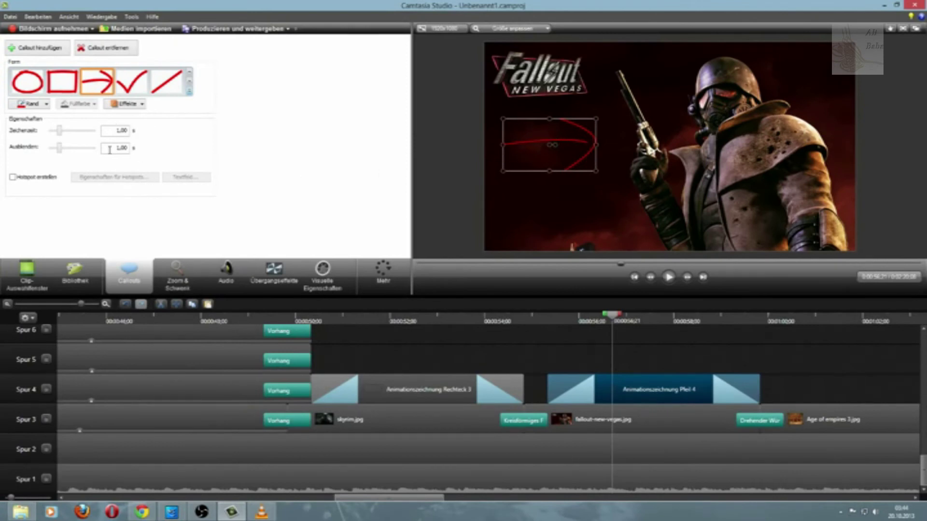
Try flipping the arrow callout horizontally, and turn the horizontal flip off again
left_click(135, 105)
mouse_move(144, 141)
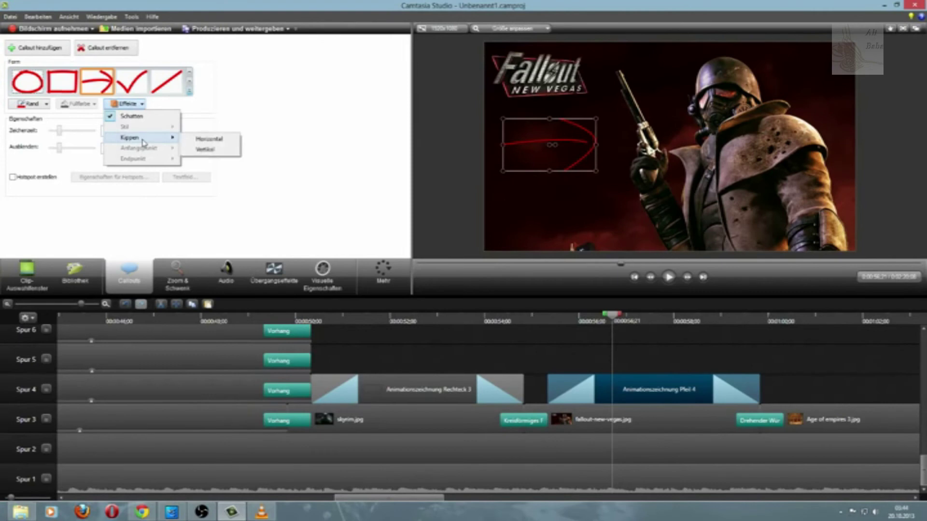
left_click(195, 140)
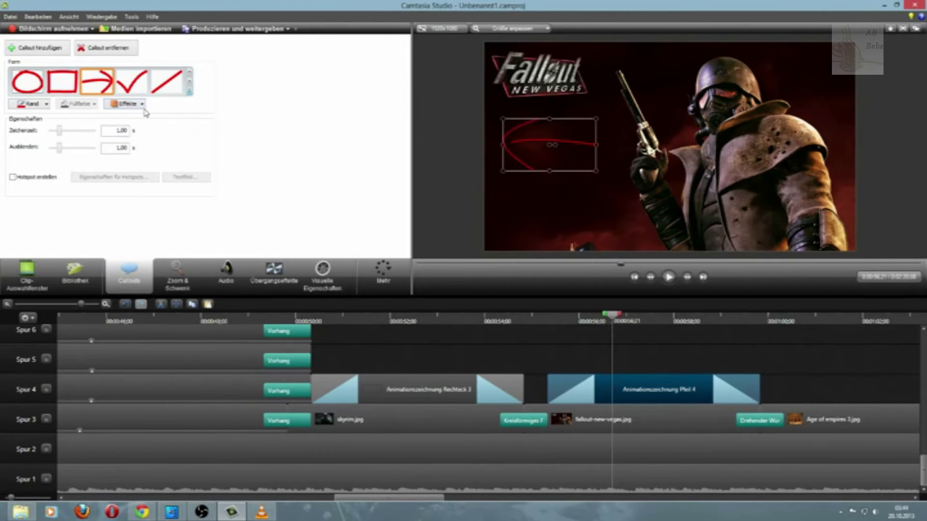
left_click(140, 104)
mouse_move(144, 138)
left_click(186, 140)
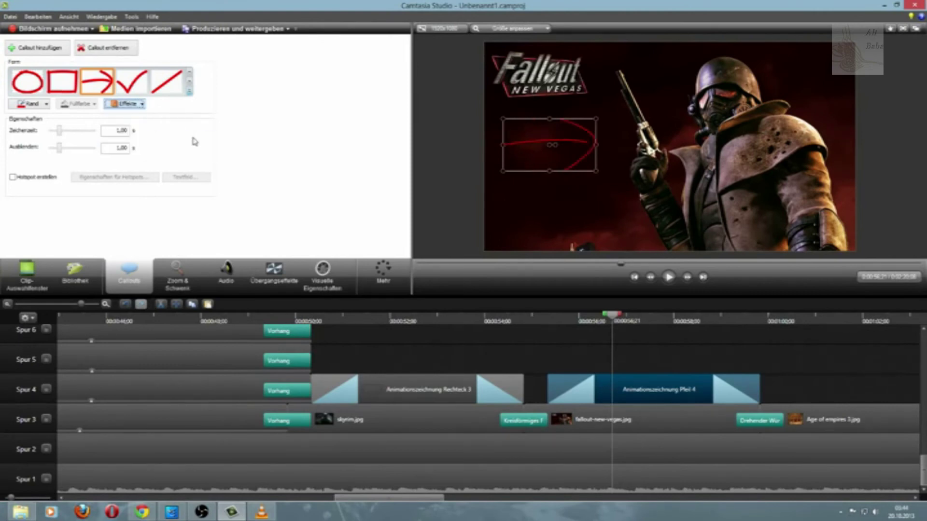
Try the vertical flip on the arrow callout, alone and combined with the horizontal flip, and clear both flips
left_click(141, 104)
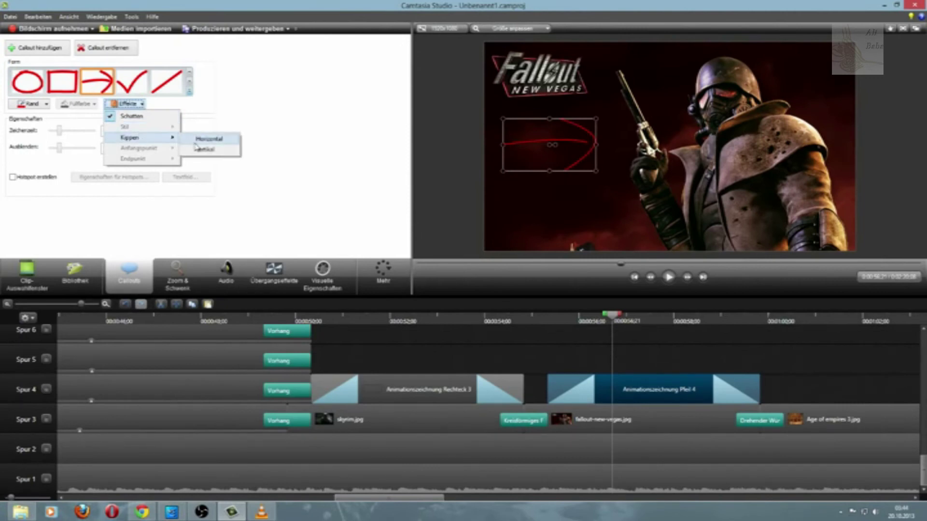
left_click(199, 149)
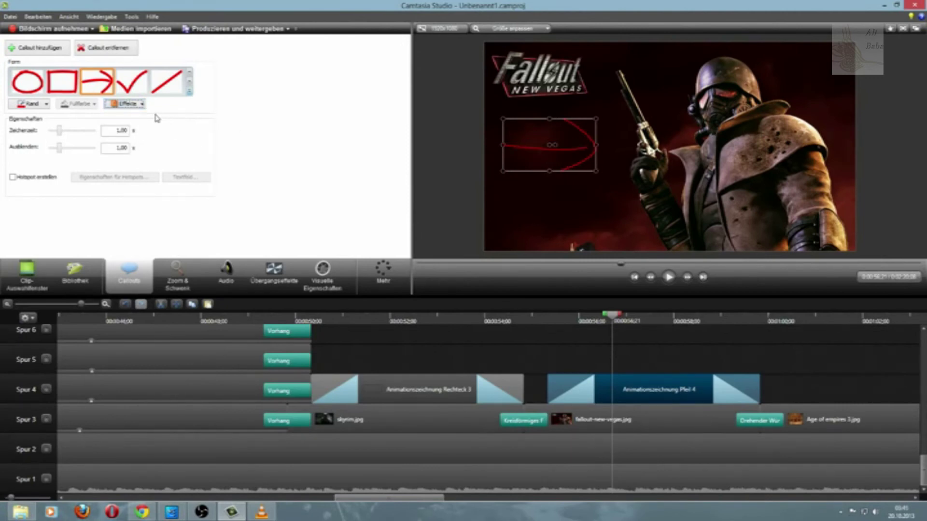
left_click(141, 105)
mouse_move(142, 139)
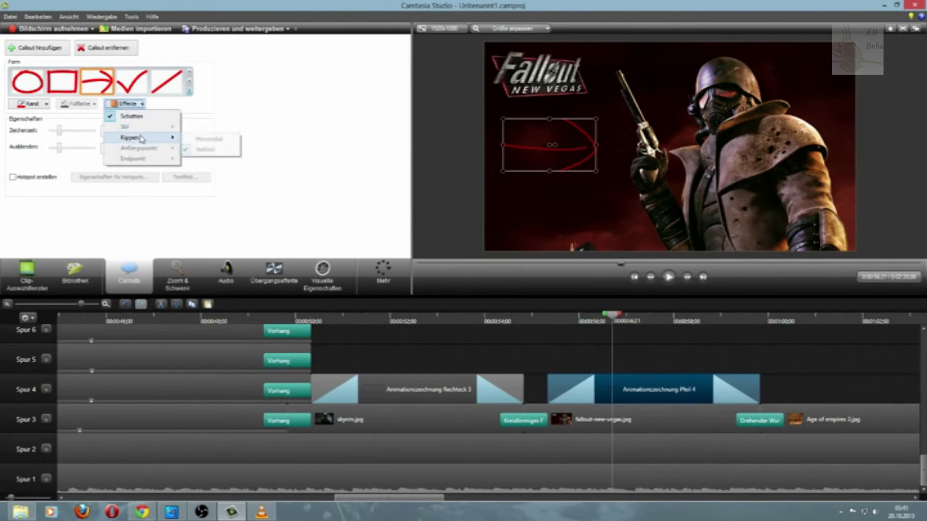
left_click(197, 140)
left_click(143, 105)
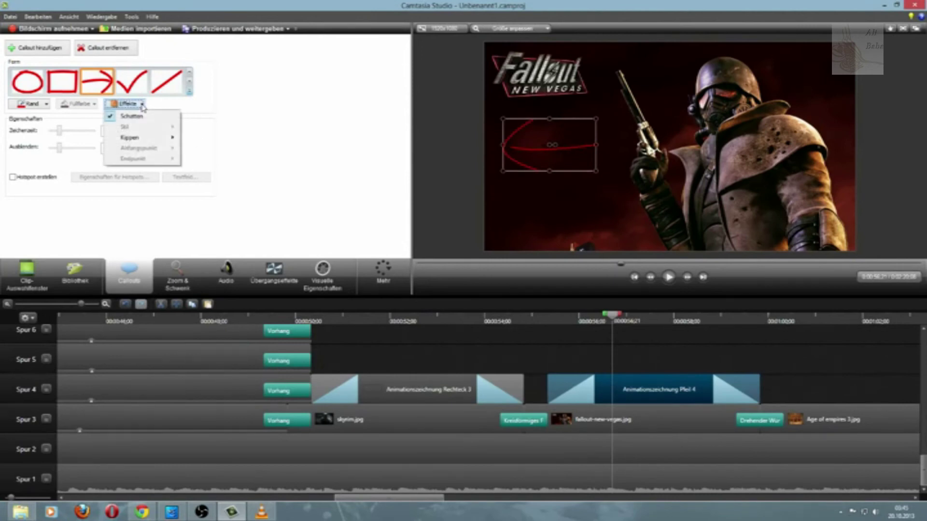
mouse_move(159, 142)
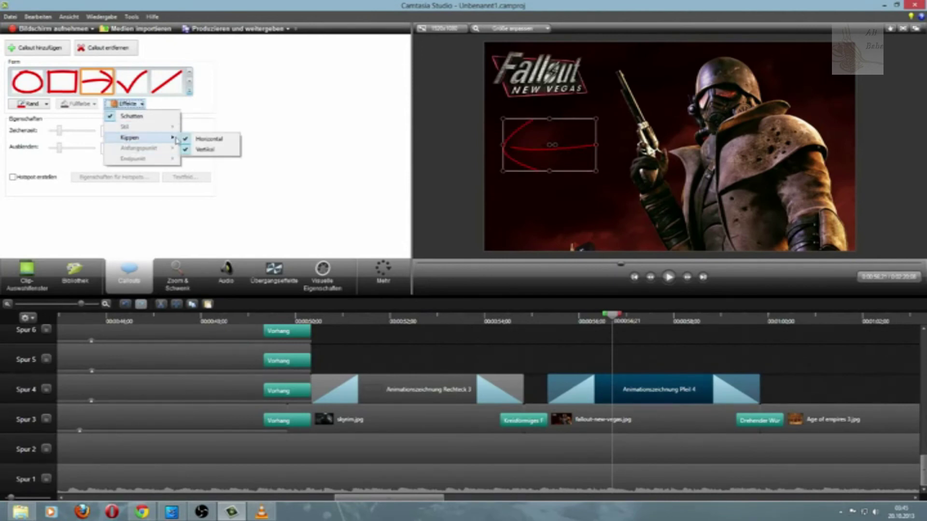
left_click(198, 140)
left_click(144, 106)
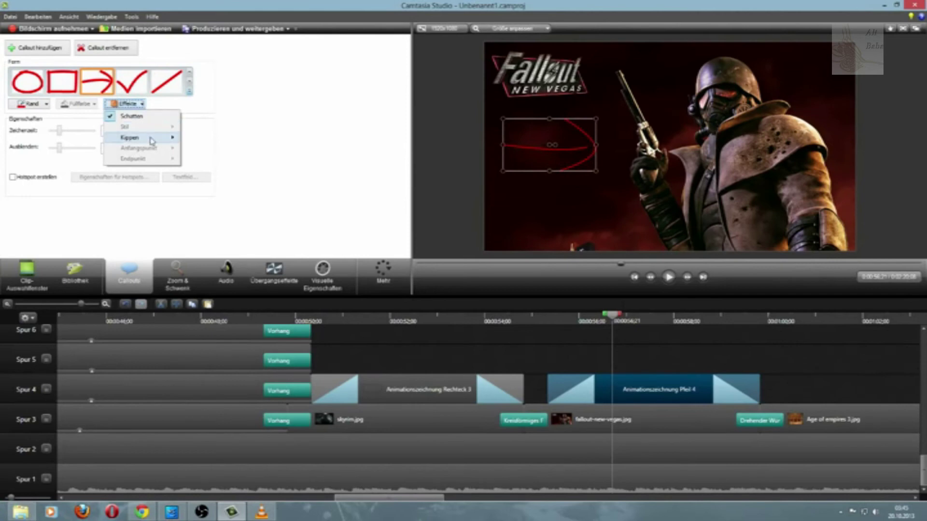
left_click(202, 149)
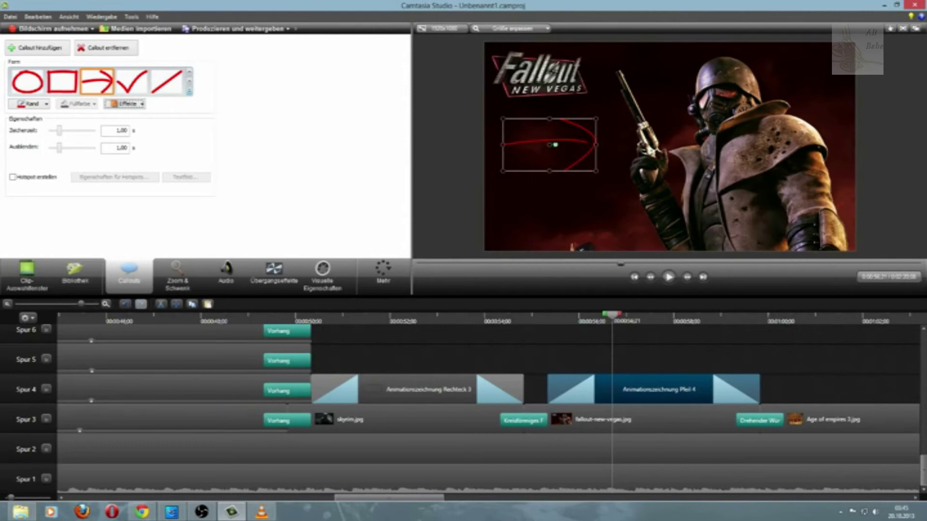
Rotate the arrow callout to point up at the Fallout title, position it just below, and set its border colour to yellow
left_click_drag(556, 144, 549, 139)
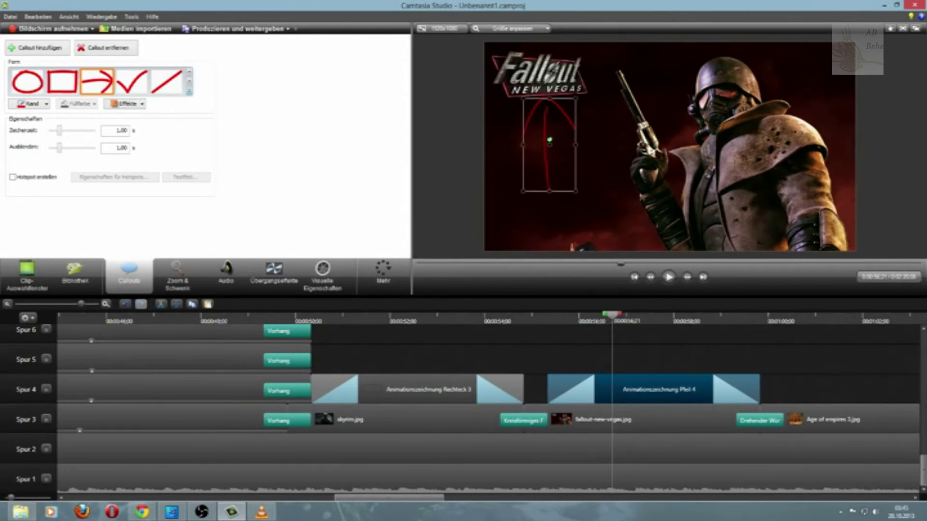
left_click_drag(550, 140, 546, 141)
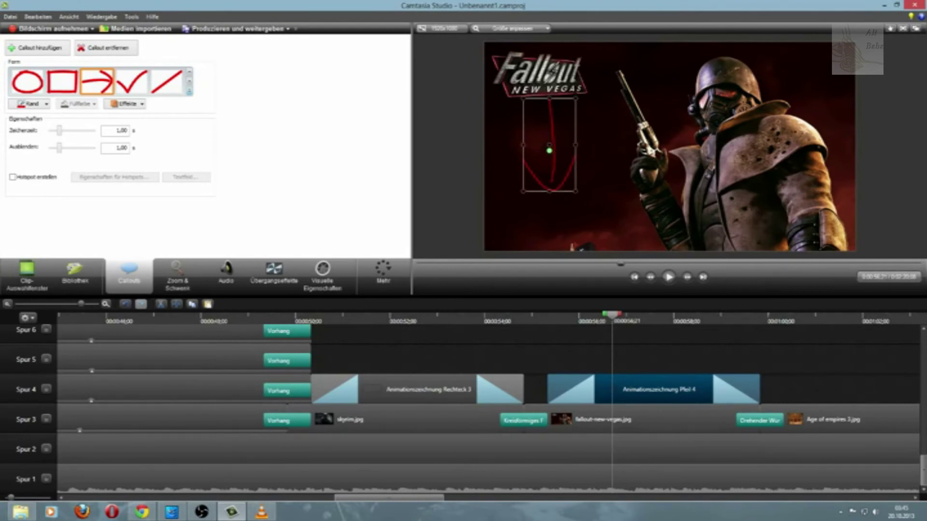
left_click_drag(481, 184, 546, 221)
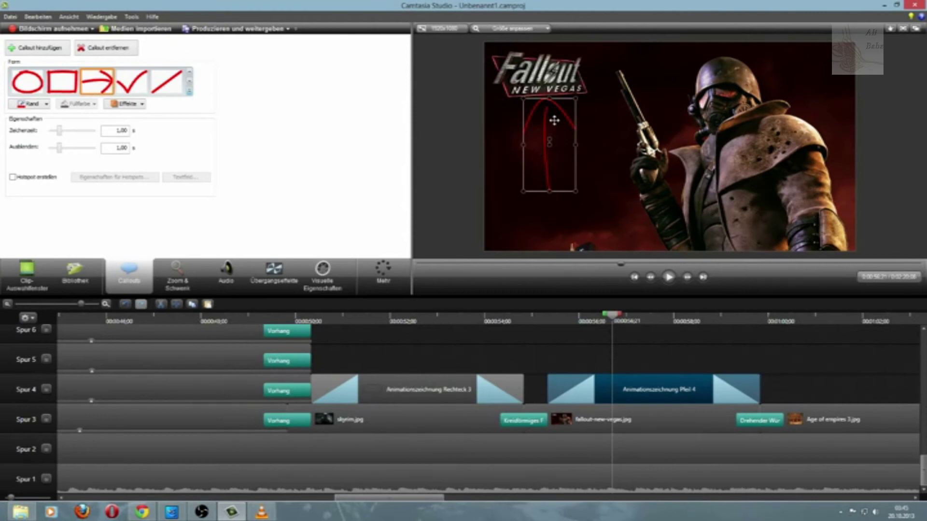
left_click_drag(554, 121, 549, 126)
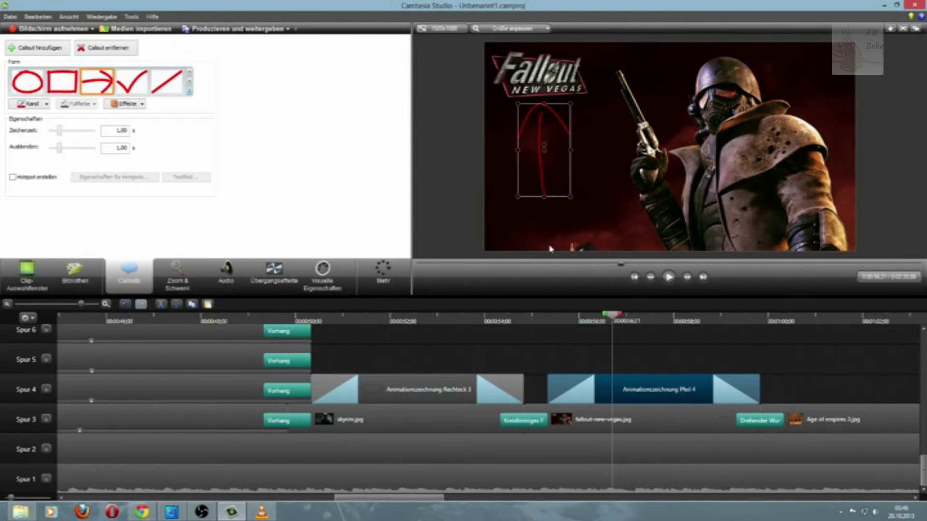
left_click(42, 106)
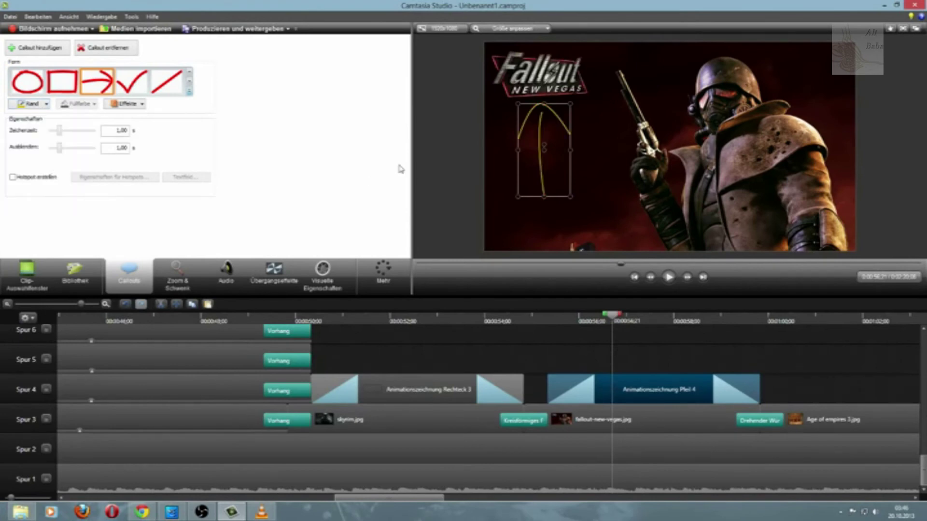
left_click(419, 141)
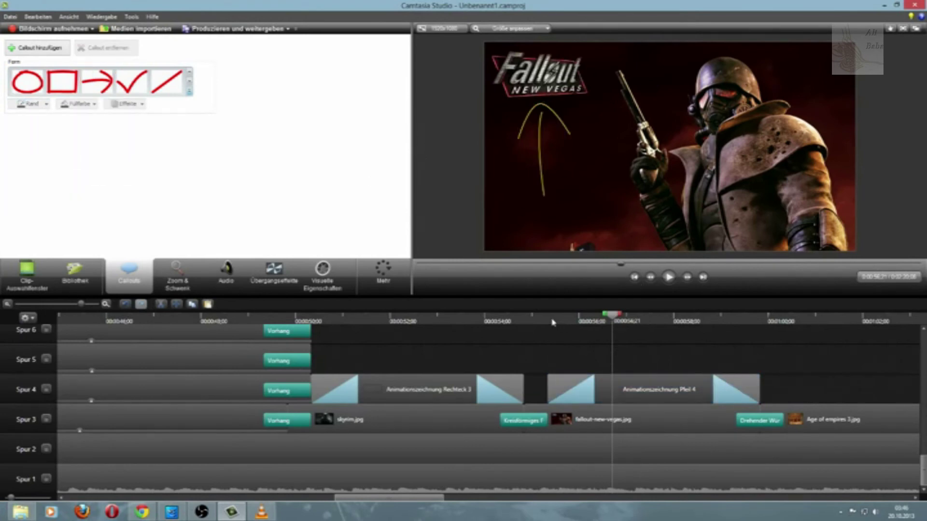
Play back the arrow callout from just before it begins into the Age of empires 3 image
left_click_drag(550, 322, 536, 322)
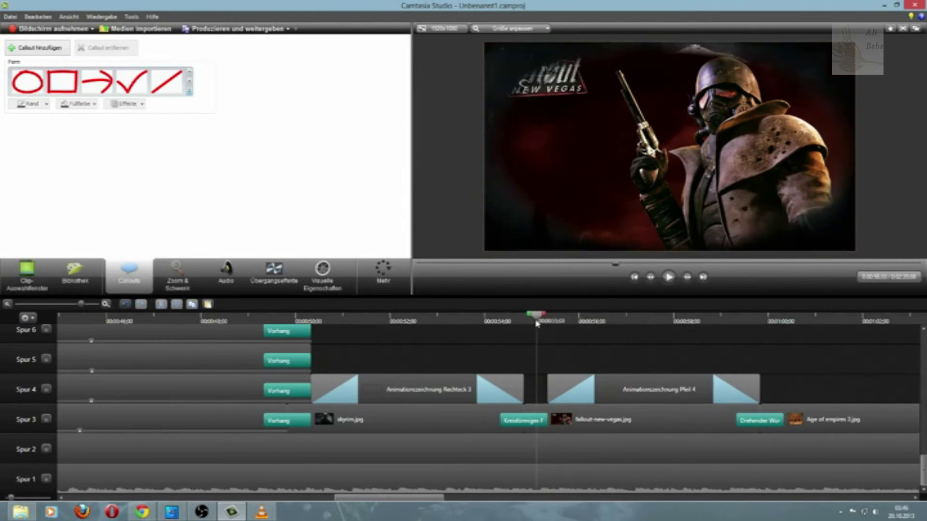
left_click(669, 278)
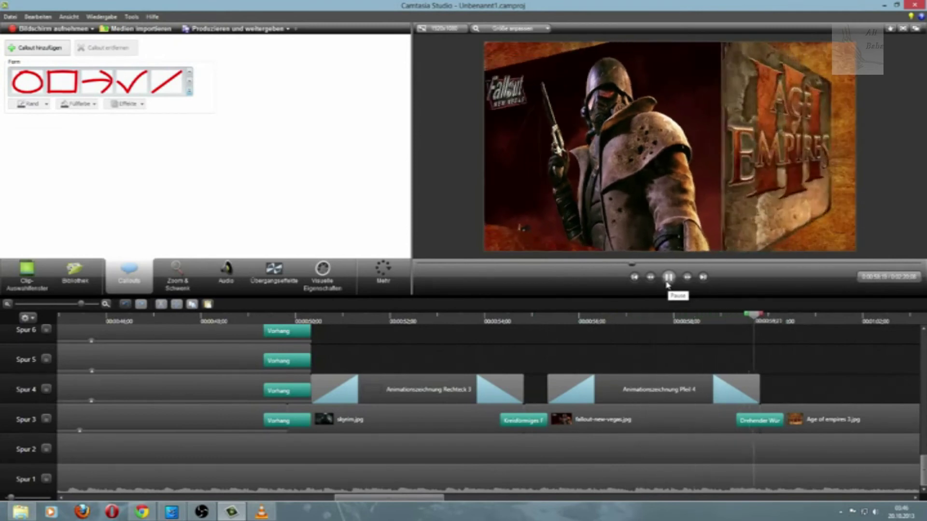
left_click(666, 283)
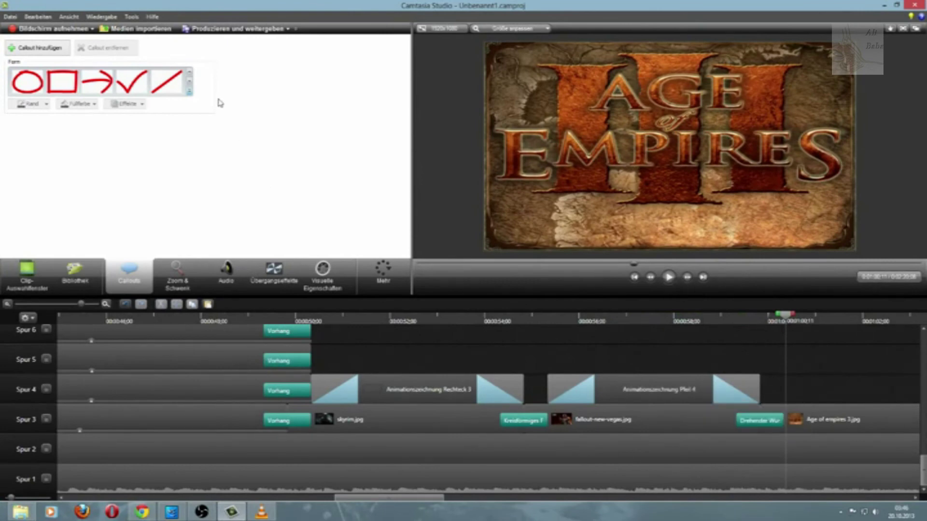
Add a yellow Markieren callout and move it onto Spur 4, starting at the end of the Drehender Würfel transition
left_click(190, 90)
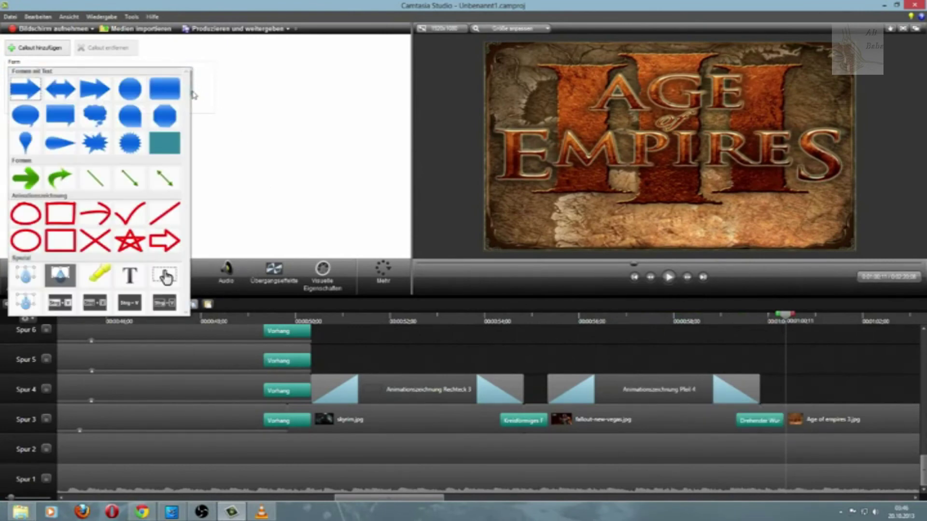
left_click(94, 277)
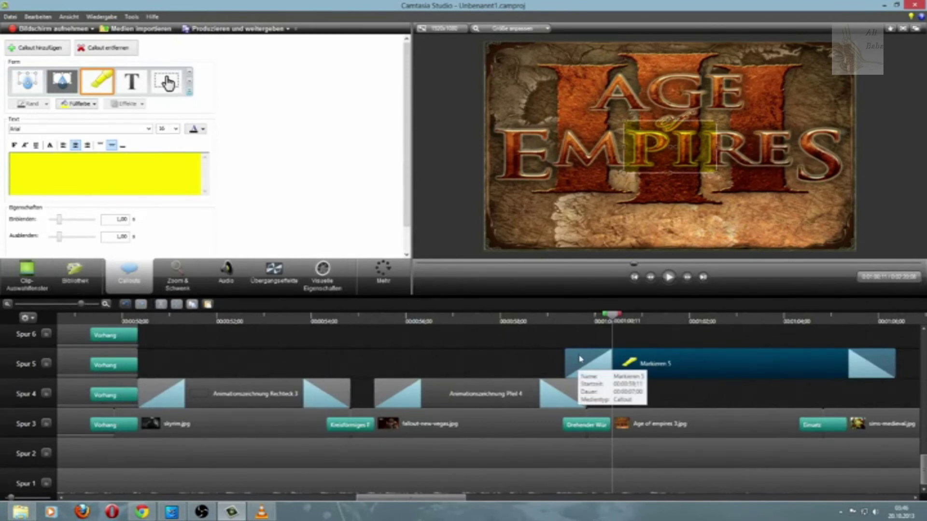
left_click_drag(580, 359, 692, 423)
left_click_drag(615, 323, 610, 320)
left_click_drag(676, 393, 670, 392)
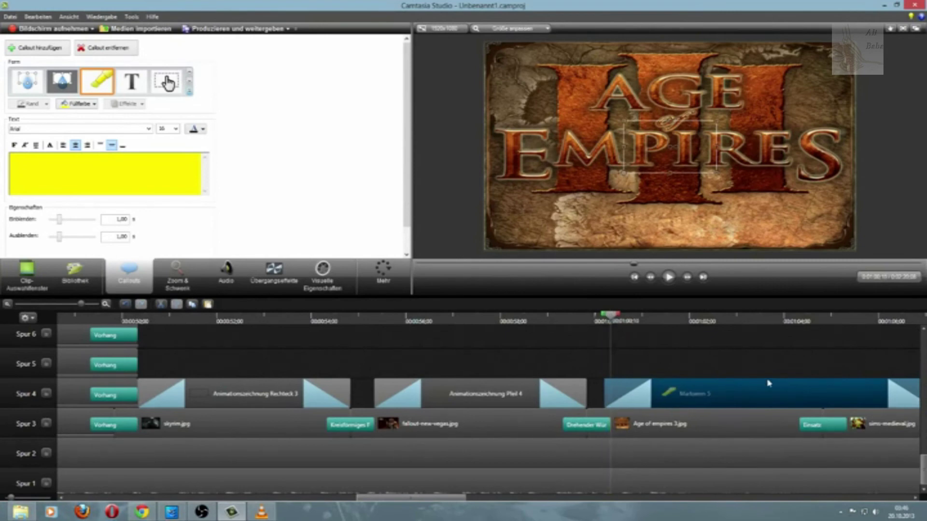
Shorten the highlight callout on Spur 4 to end with the Age of empires 3 clip
left_click_drag(462, 501, 509, 501)
right_click(556, 386)
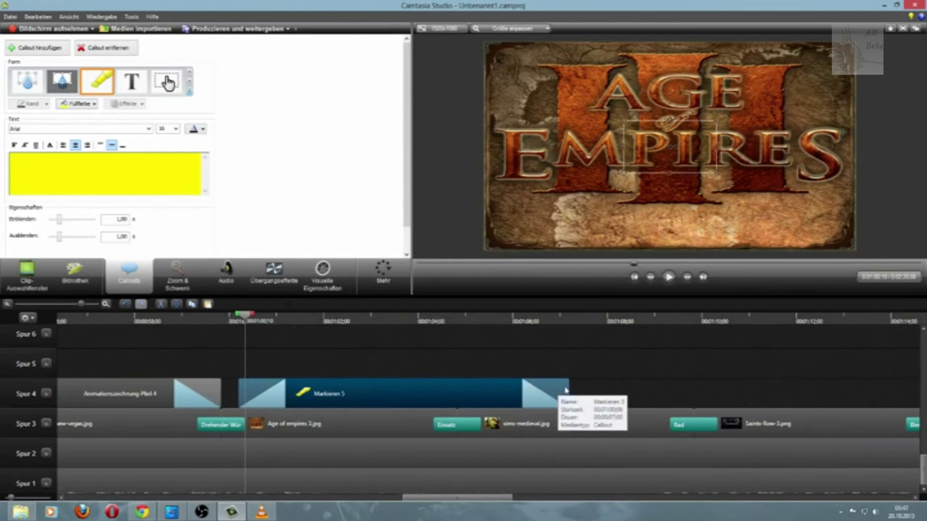
key("Escape")
left_click(571, 388)
left_click(569, 394)
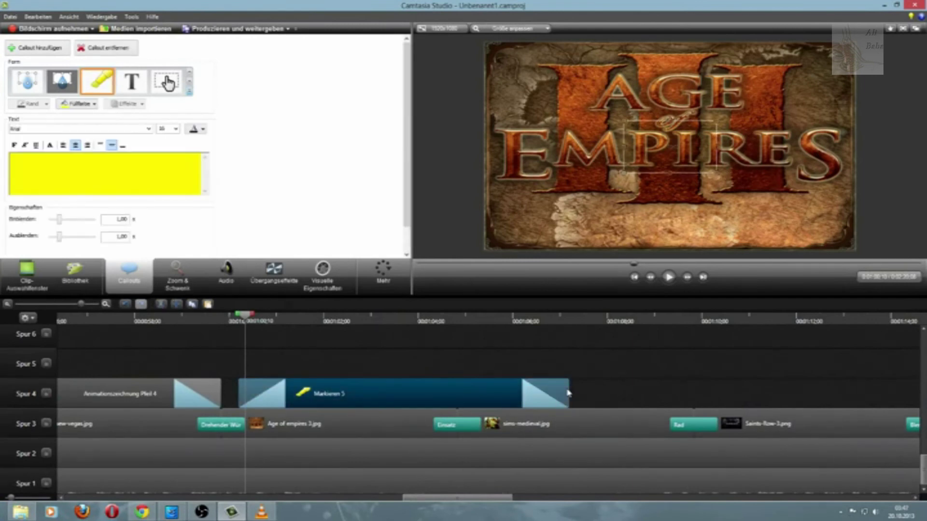
left_click_drag(568, 389, 457, 408)
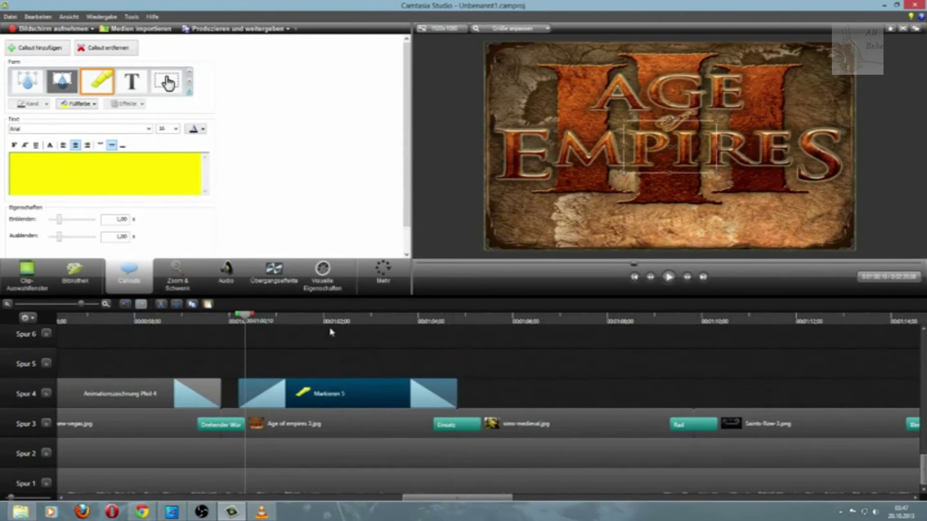
Enlarge the yellow Markieren callout to cover the full Age of Empires title in the preview
left_click_drag(287, 321, 246, 322)
left_click(300, 322)
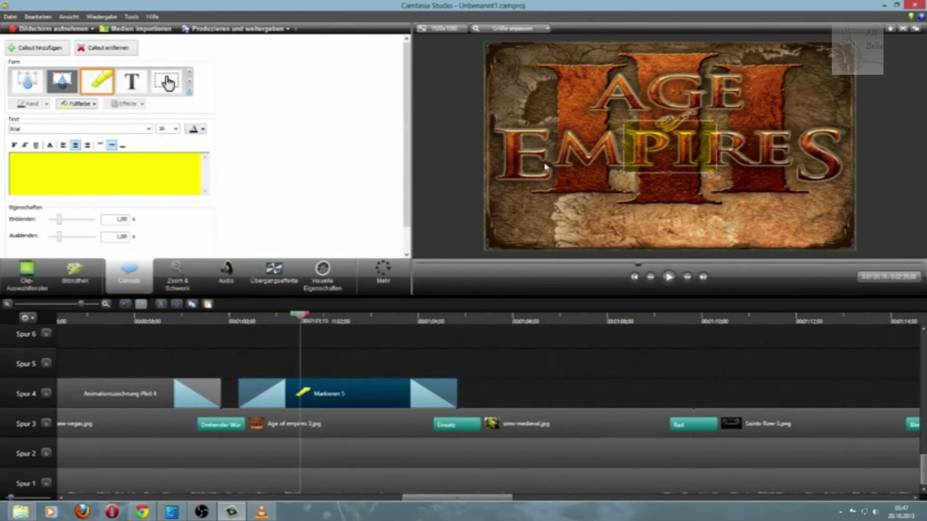
left_click_drag(623, 118, 495, 68)
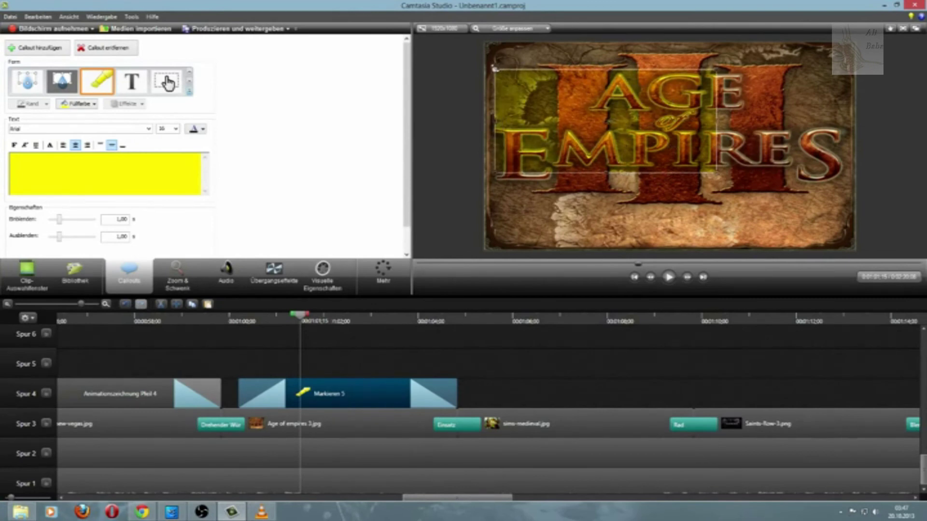
left_click(714, 176)
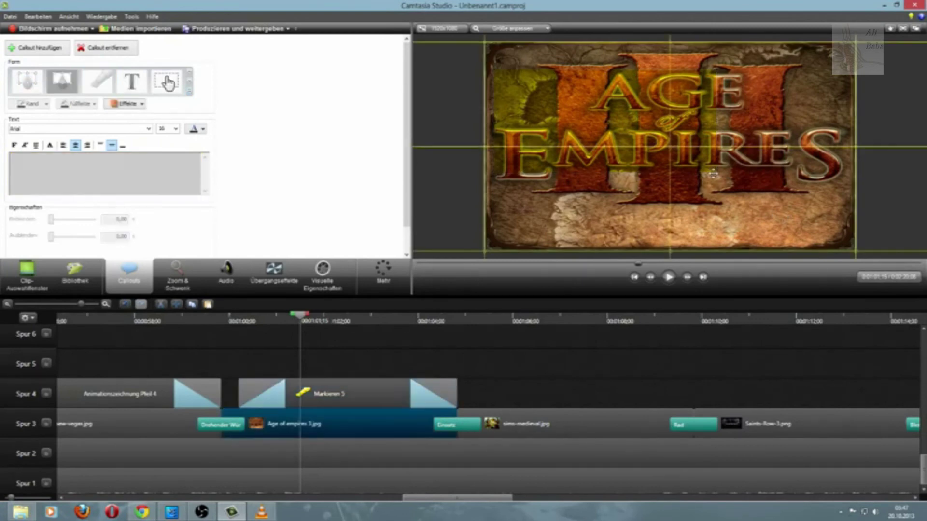
left_click(687, 146)
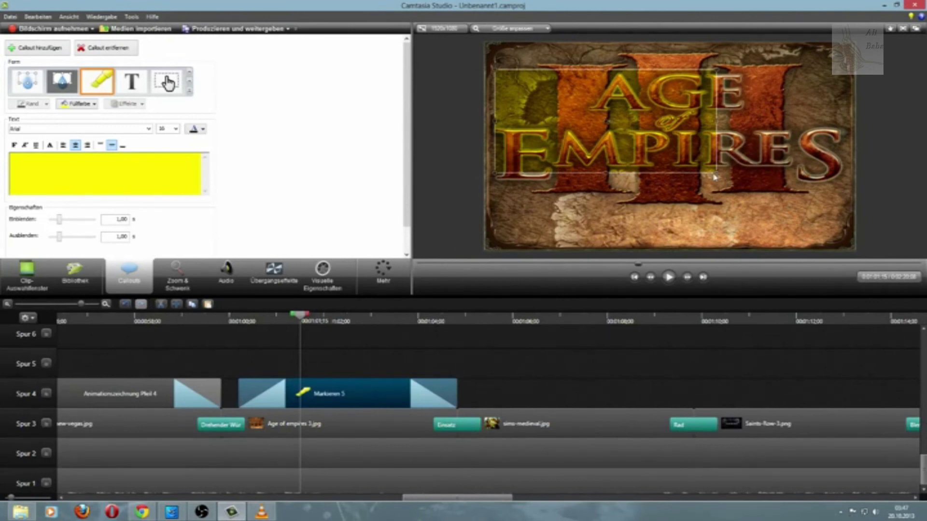
left_click_drag(716, 174, 846, 203)
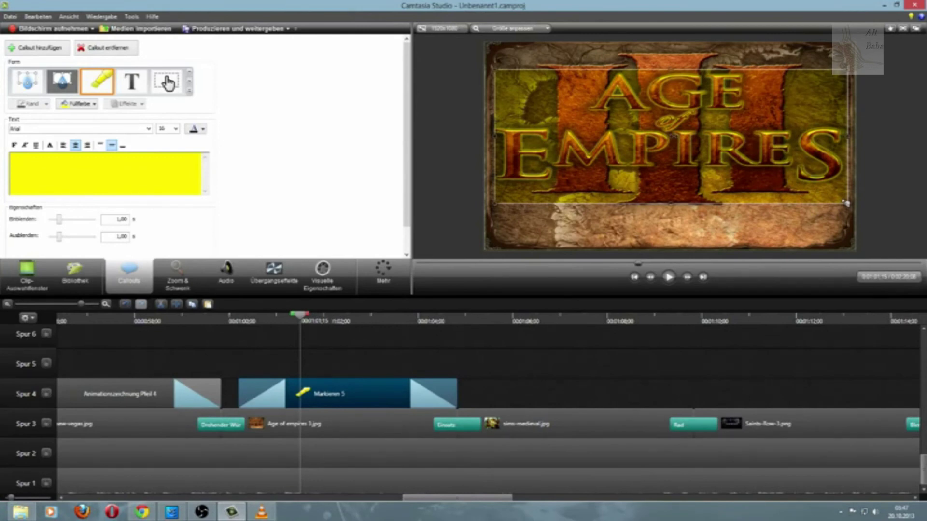
left_click(545, 344)
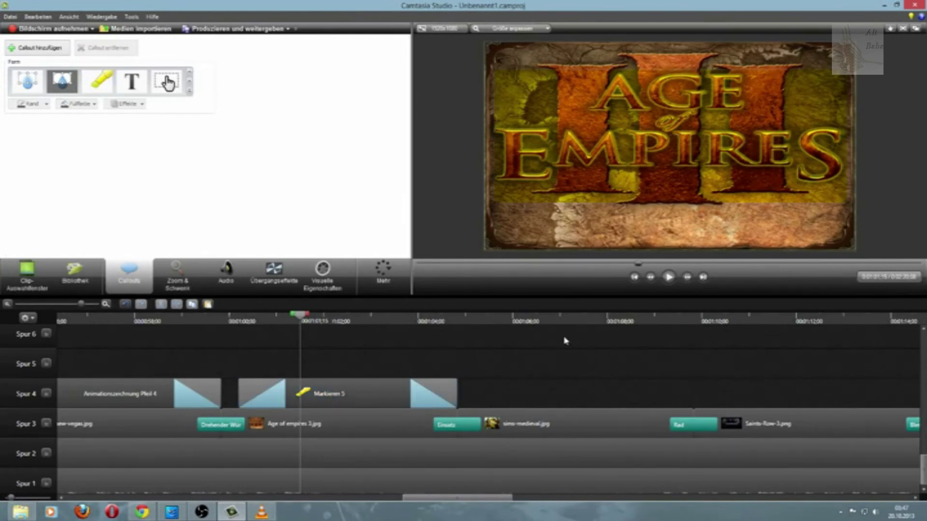
Play back the Markieren callout from the Drehender Würfel transition into the Sims Medieval image
left_click(233, 321)
left_click(668, 277)
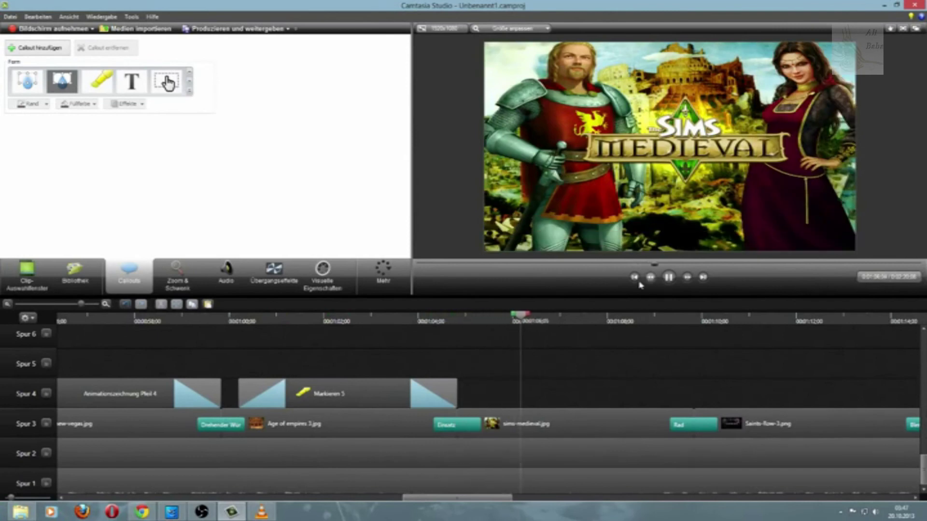
left_click(347, 318)
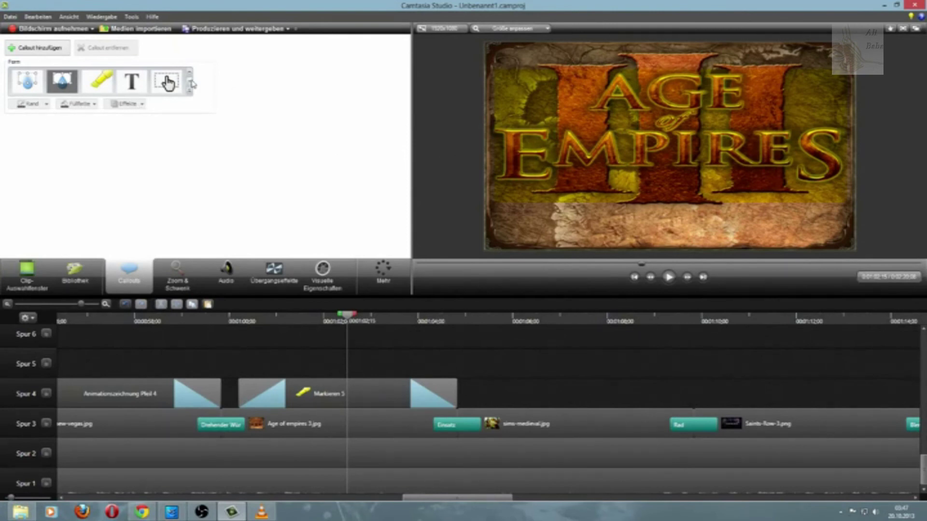
Add a Transparenter Hotspot callout over the Age of empires 3 clip and delete the Markieren callout from Spur 4
left_click(166, 82)
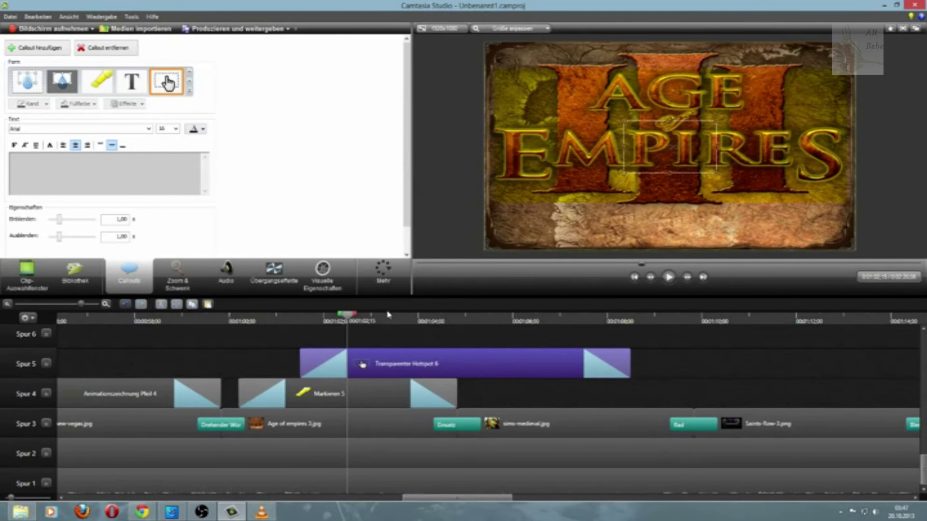
left_click(373, 400)
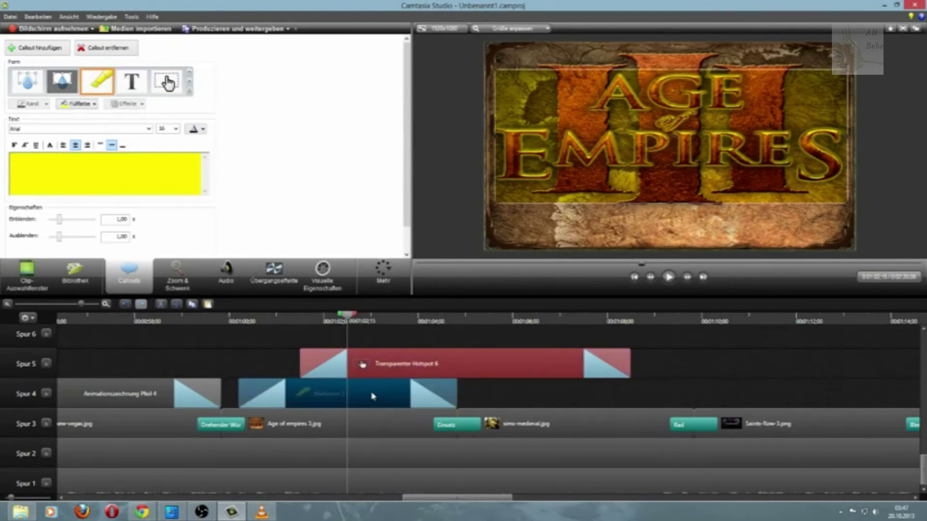
key("Delete")
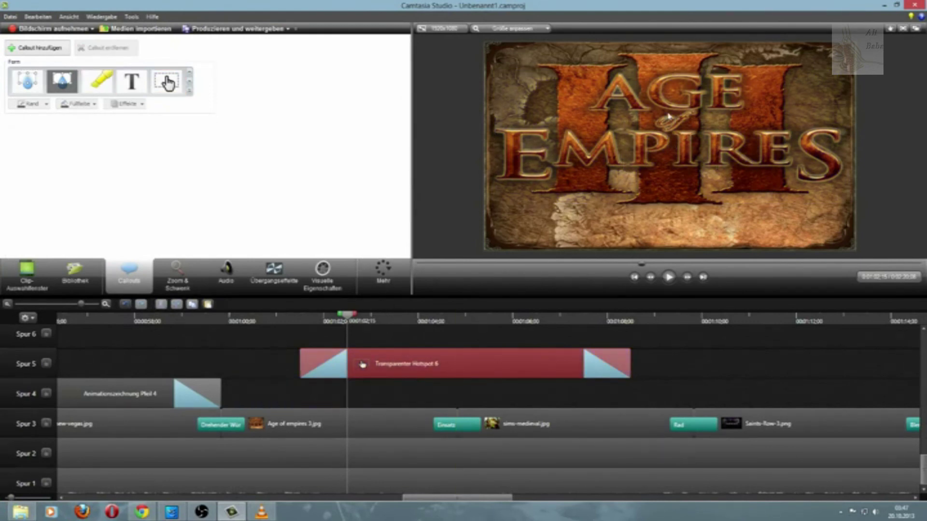
Fit the hotspot on Spur 4 from the end of the Drehender Würfel transition to the Age of empires 3 clip's end, and preview it
left_click_drag(419, 365, 387, 408)
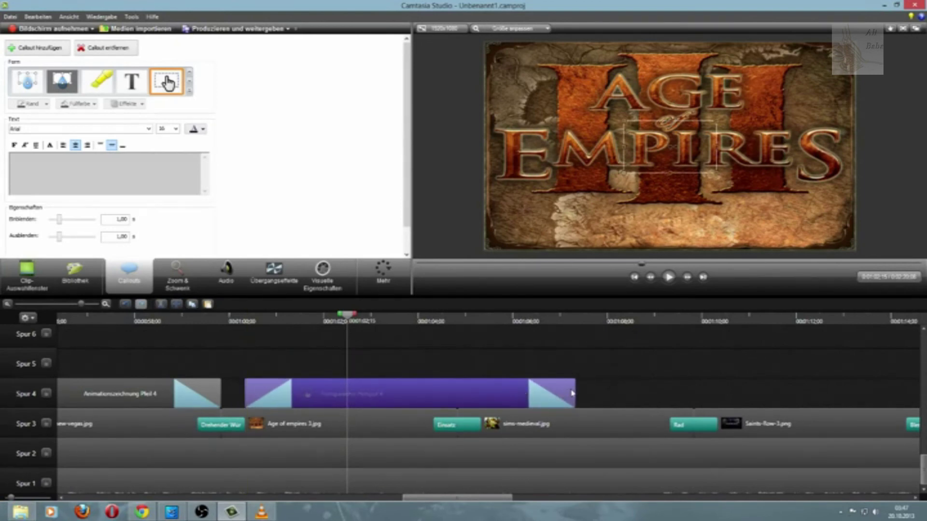
left_click_drag(572, 393, 456, 393)
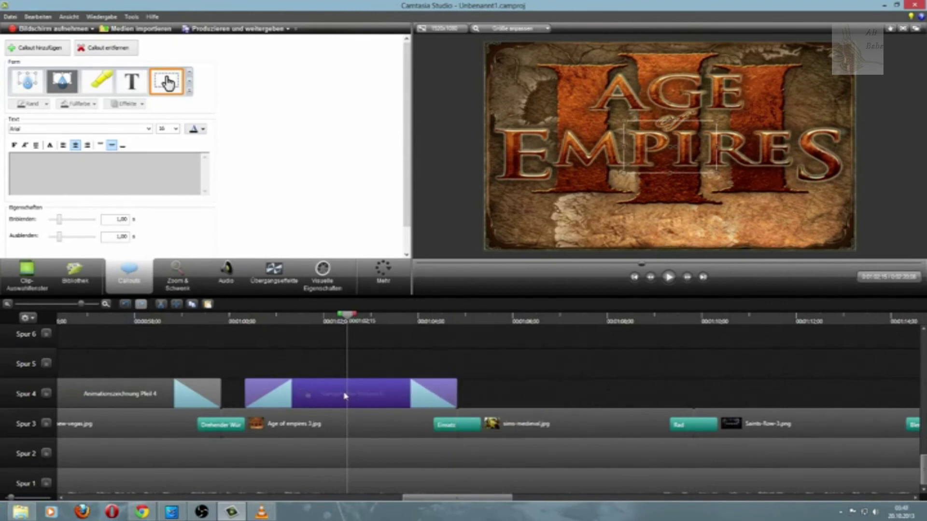
left_click(365, 397)
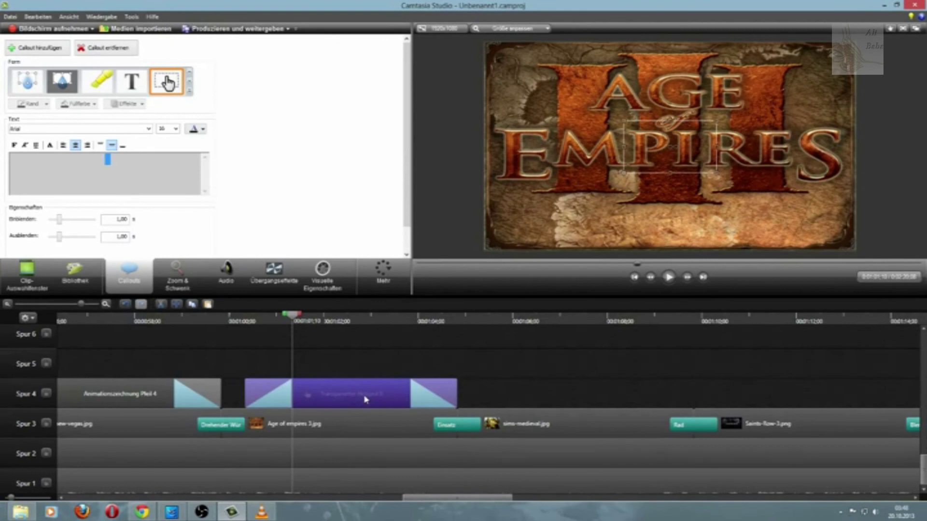
left_click(669, 277)
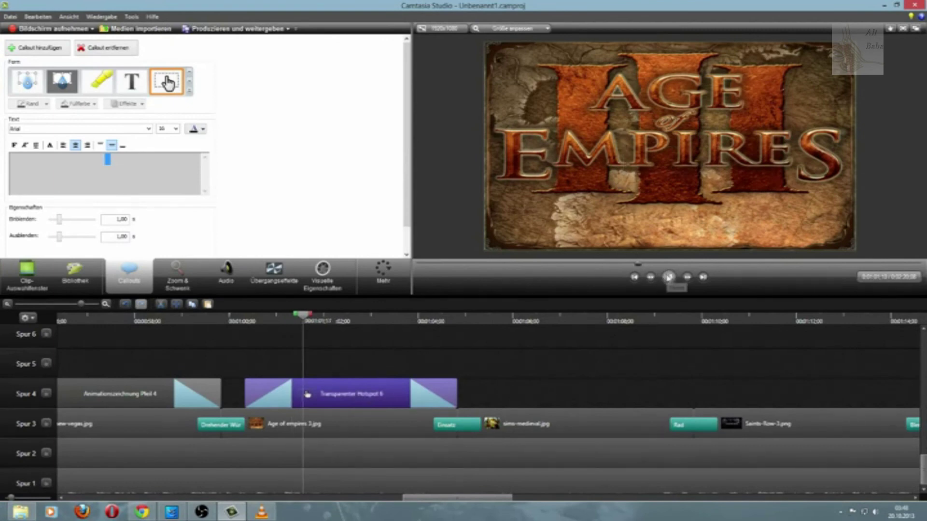
left_click(669, 277)
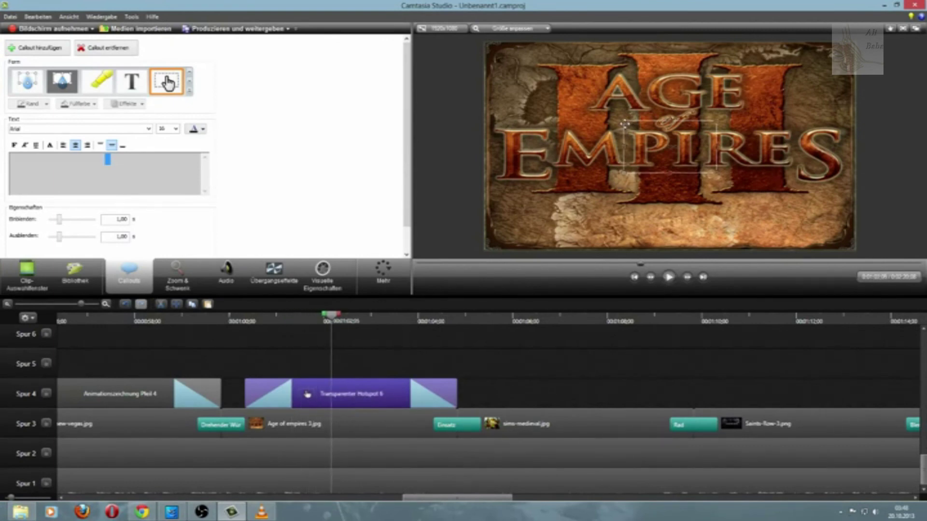
Enlarge the hotspot area over most of the Age of Empires image and shift it slightly upward
left_click_drag(623, 120, 512, 74)
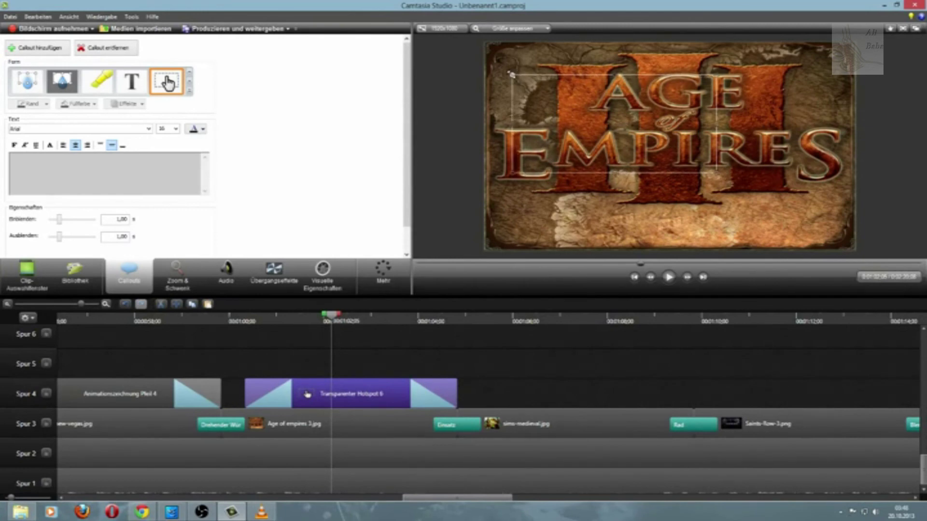
left_click_drag(716, 173, 824, 235)
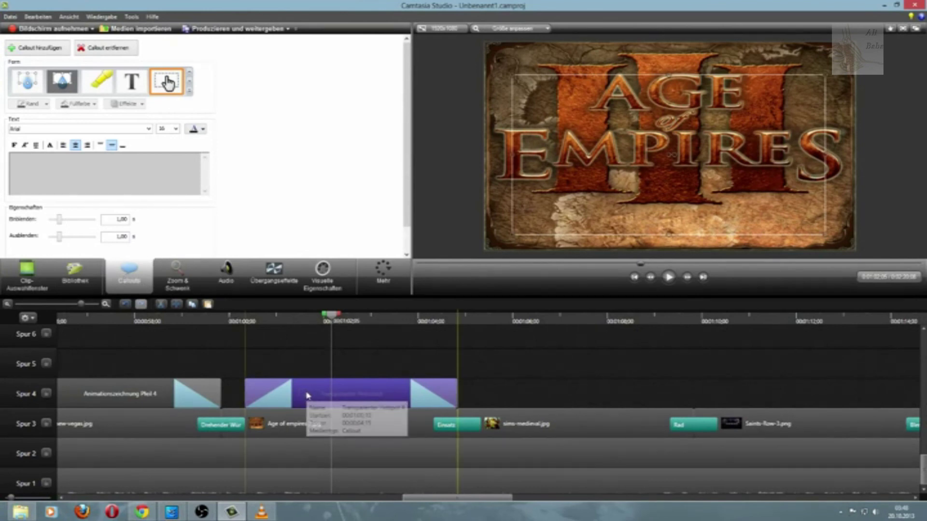
left_click_drag(661, 124, 664, 114)
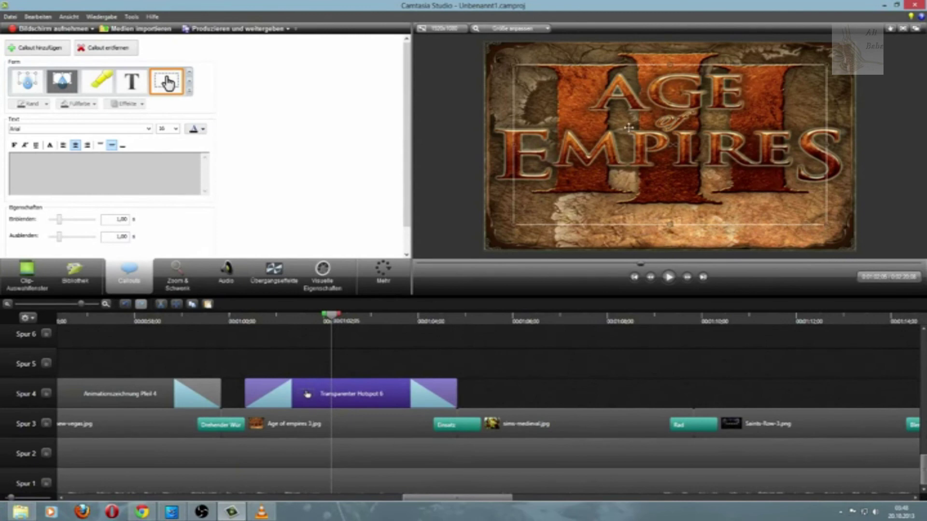
Play back the enlarged hotspot callout from the end of the Drehender Würfel transition
left_click(241, 319)
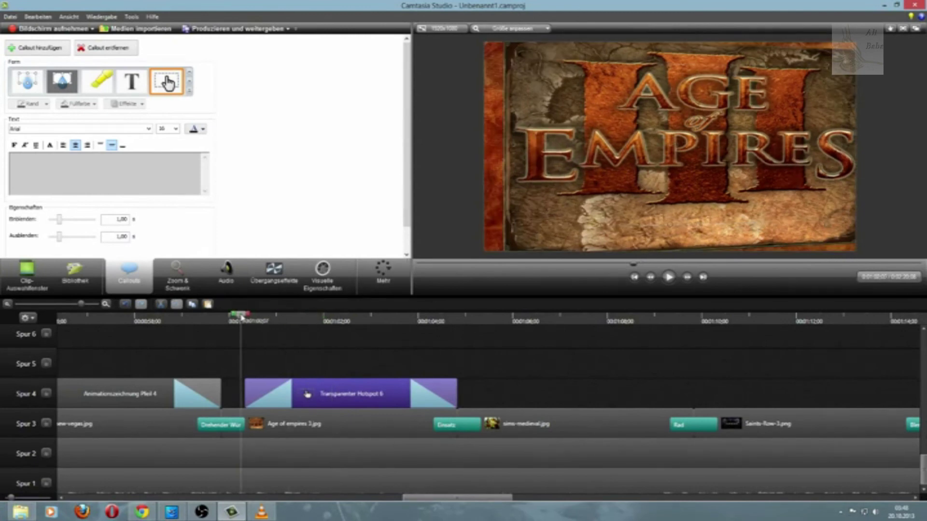
left_click(669, 276)
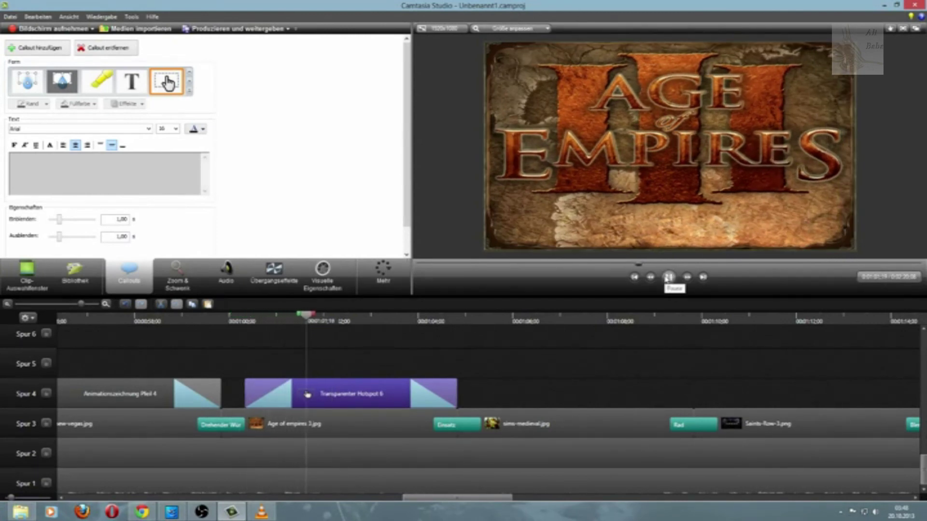
left_click(669, 277)
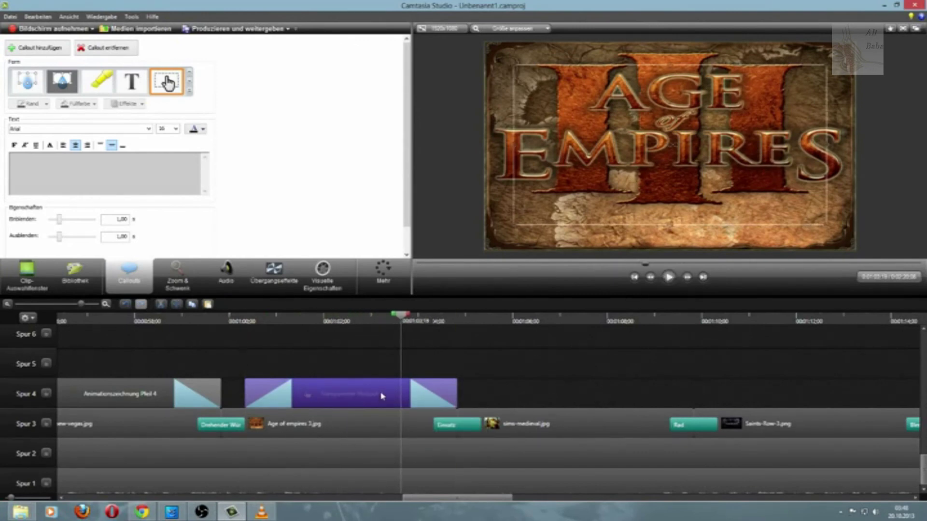
Replace the hotspot on Spur 4 with a new callout running from the Drehender Würfel transition's end to the Age of empires 3 clip's end
left_click(381, 396)
key("Delete")
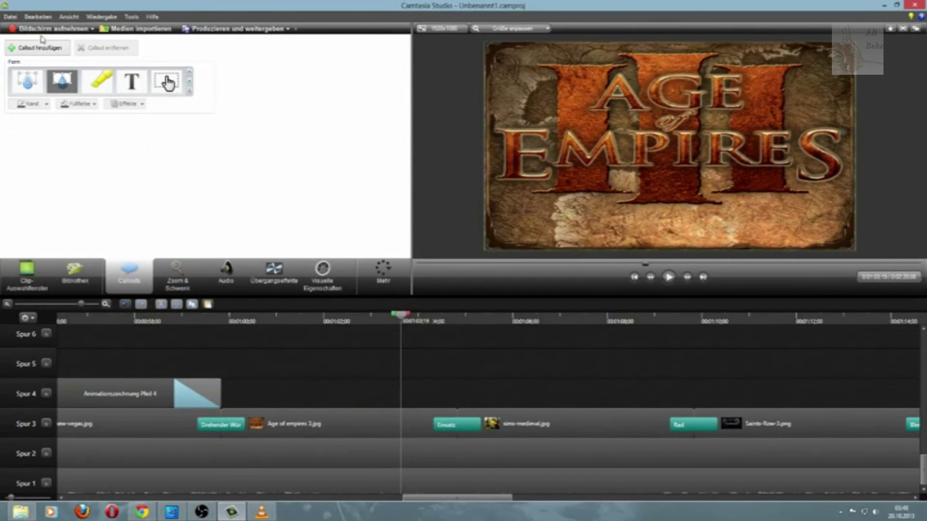
key("ctrl+z")
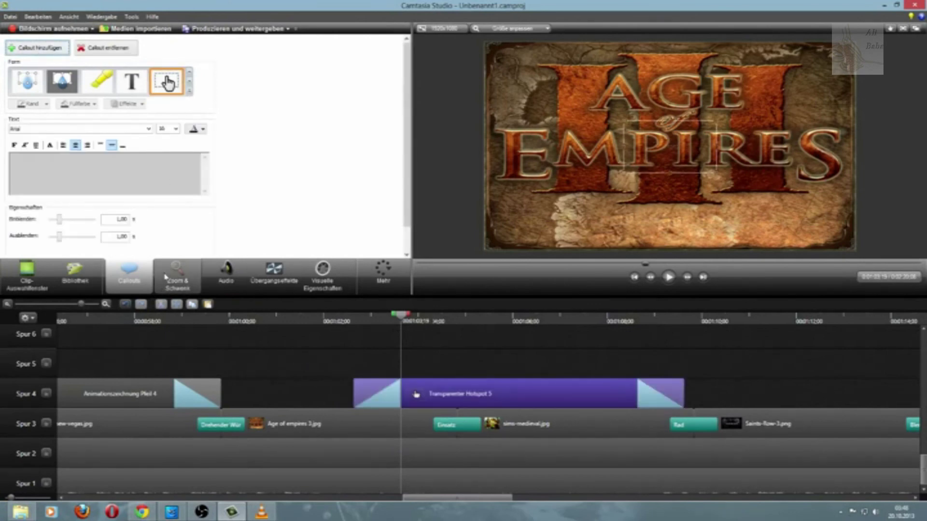
left_click_drag(453, 392, 343, 416)
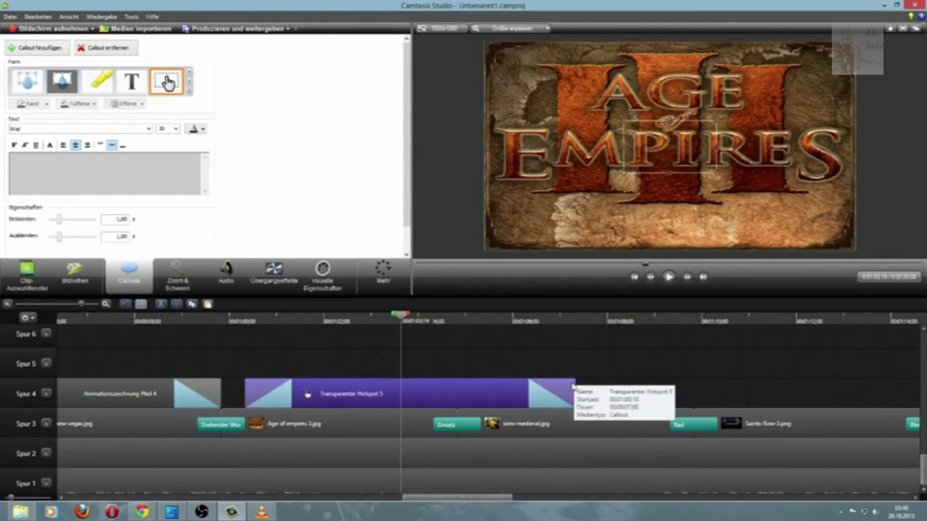
left_click_drag(574, 387, 454, 407)
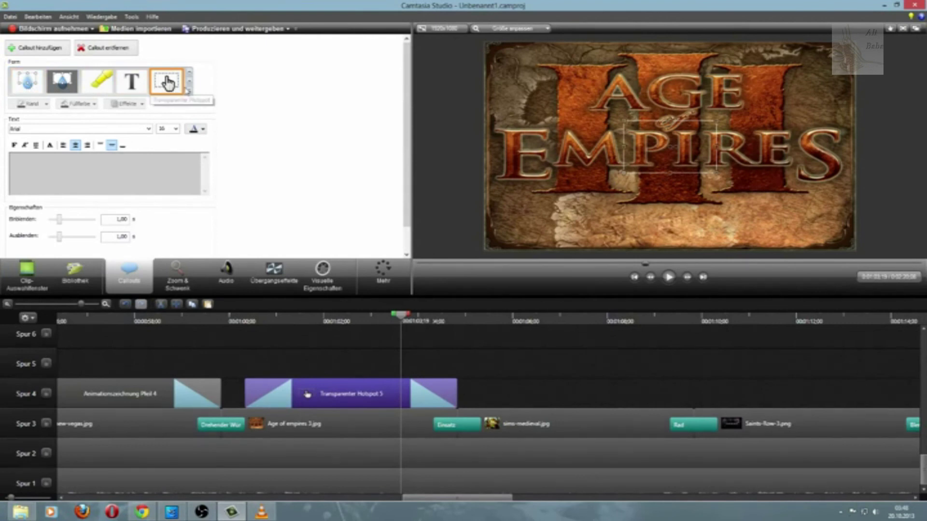
Change the new callout's shape to Scheinwerfer and enlarge its lit area to cover the Age of Empires title
left_click(189, 91)
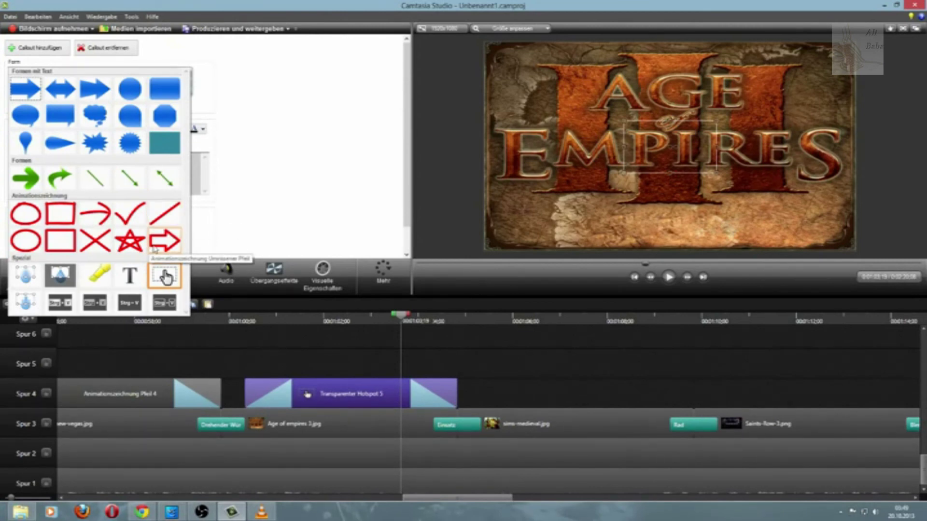
left_click(68, 276)
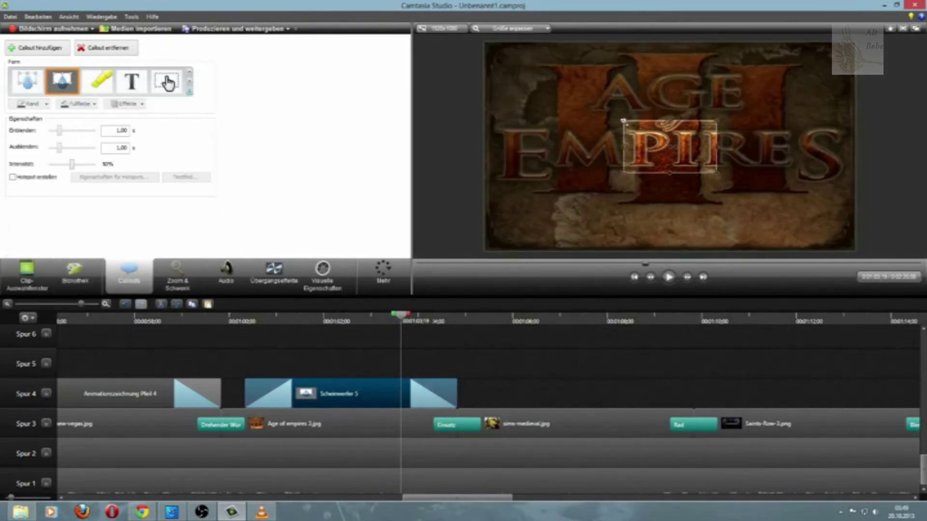
left_click_drag(623, 121, 498, 72)
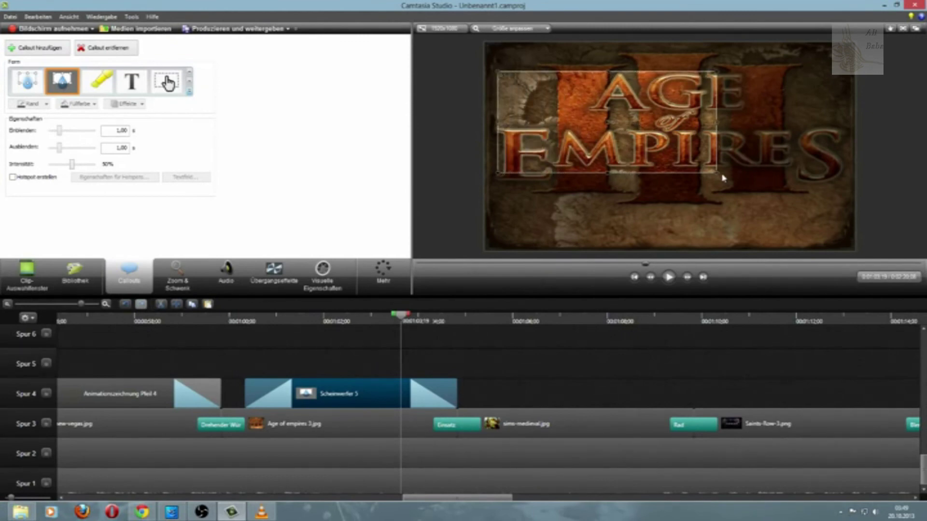
left_click_drag(716, 172, 848, 192)
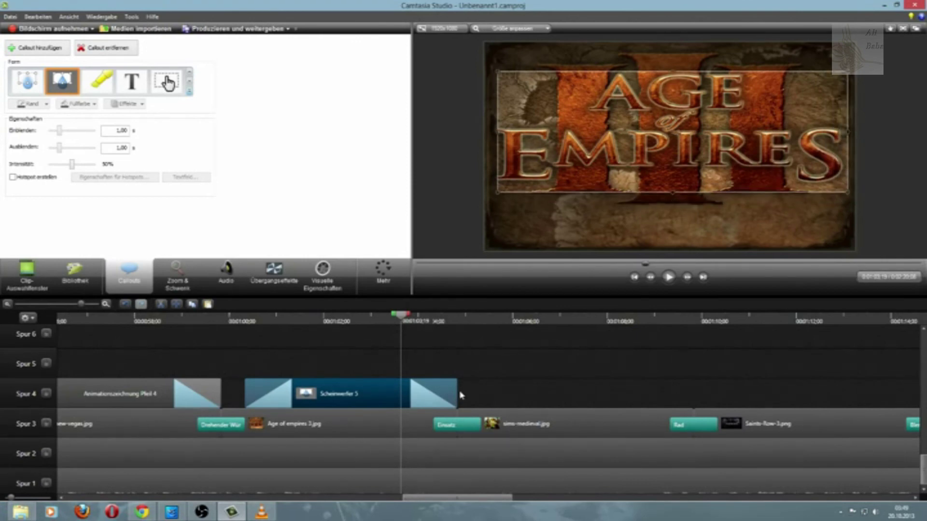
Play back the Scheinwerfer callout from the Drehender Würfel transition into the Sims Medieval image
left_click(233, 322)
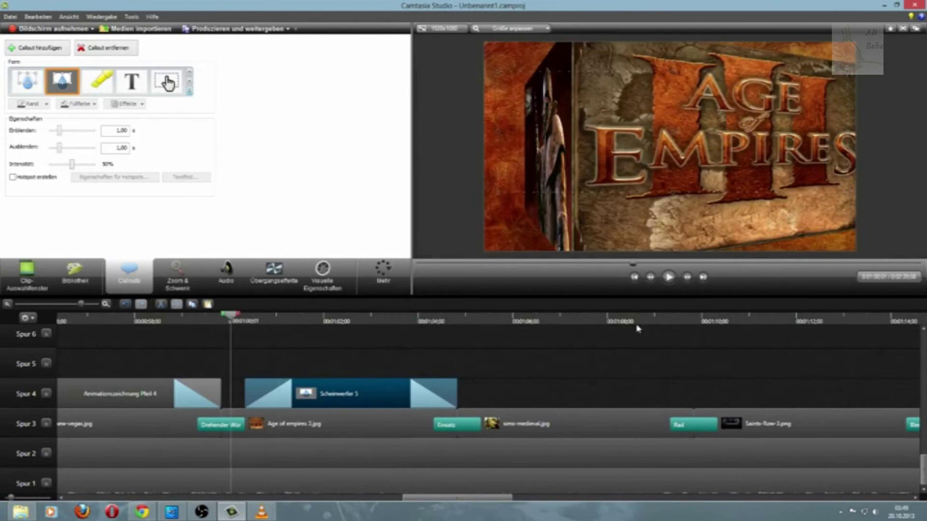
left_click(670, 277)
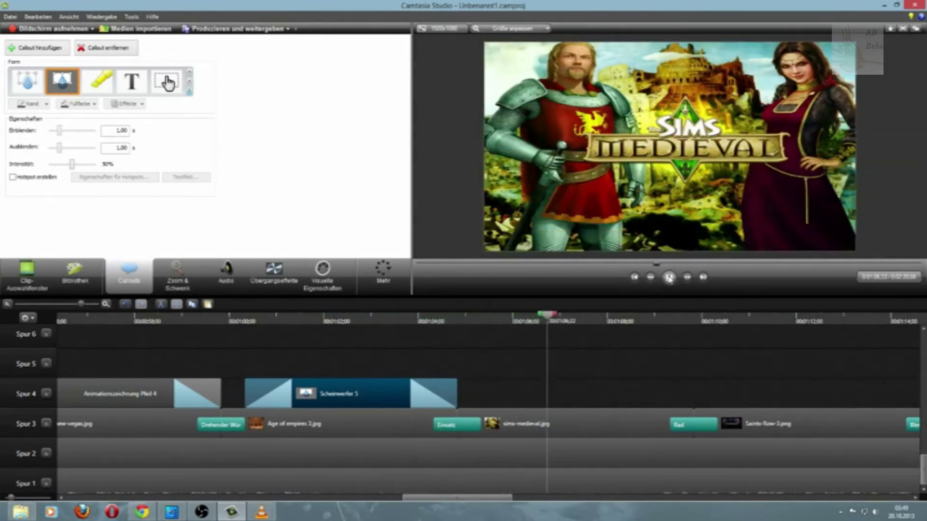
left_click(669, 277)
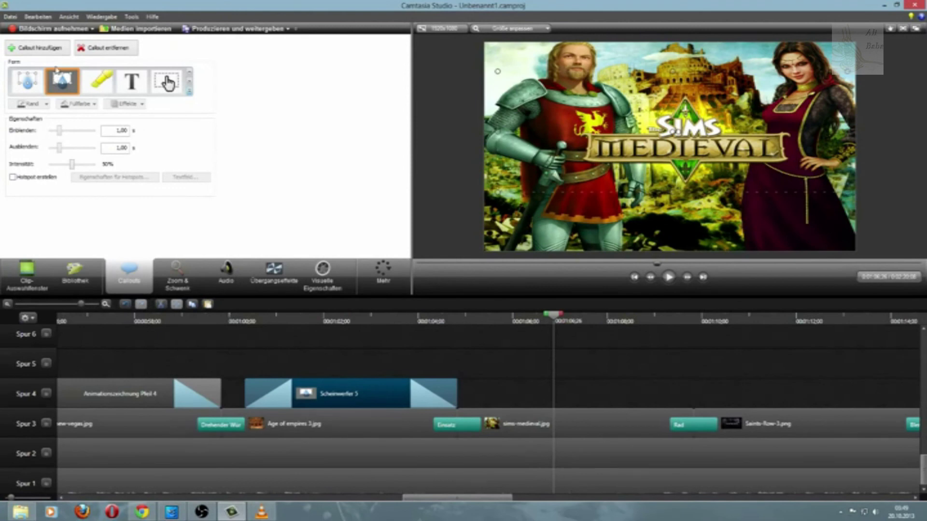
Add another Scheinwerfer callout on Spur 4, running from the end of the Einsatz transition to the end of the sims-medieval clip
left_click(52, 48)
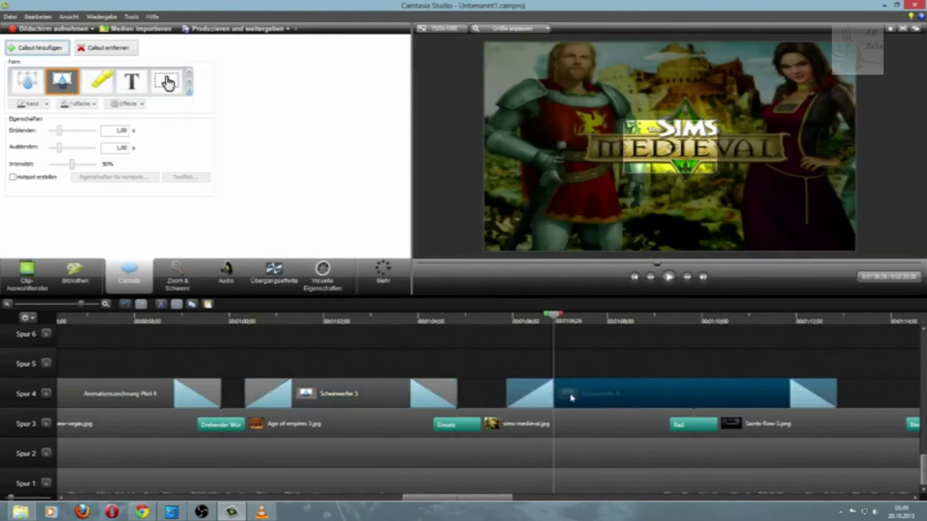
left_click_drag(578, 395, 553, 396)
left_click_drag(811, 383, 694, 394)
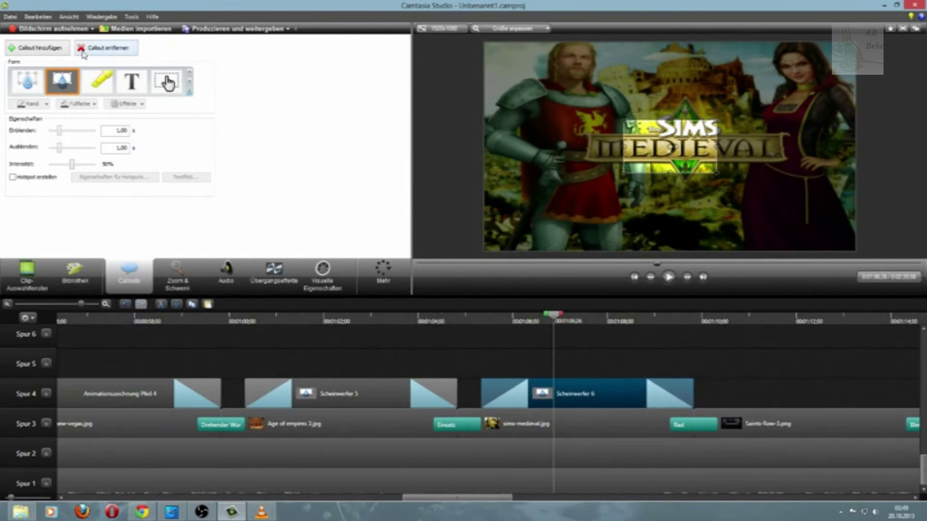
Change the shape of the callout over the sims-medieval clip to the blue double arrow (Doppelpfeil)
left_click(189, 93)
left_click(164, 179)
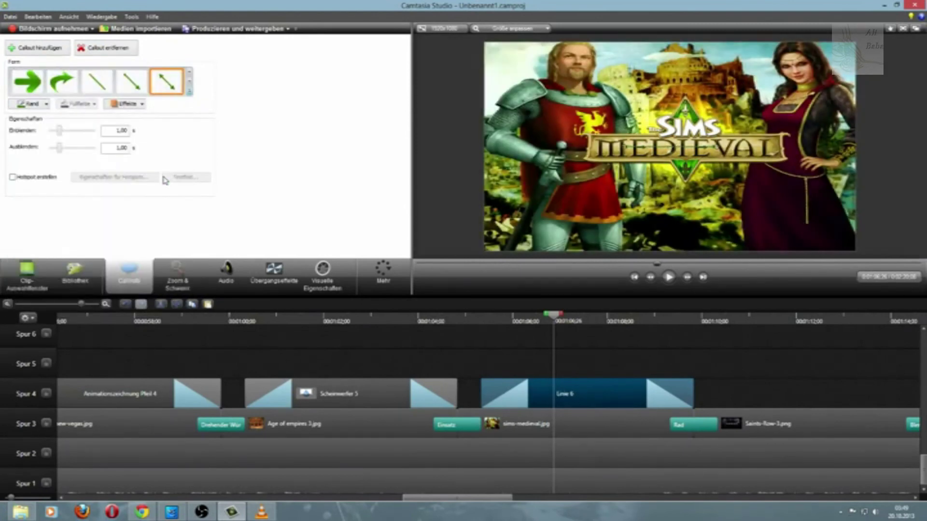
left_click(189, 96)
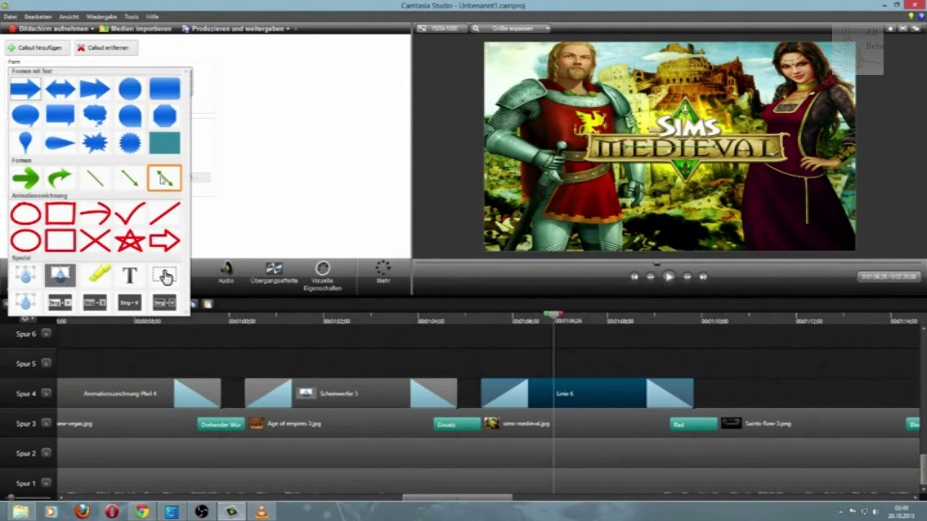
left_click(64, 96)
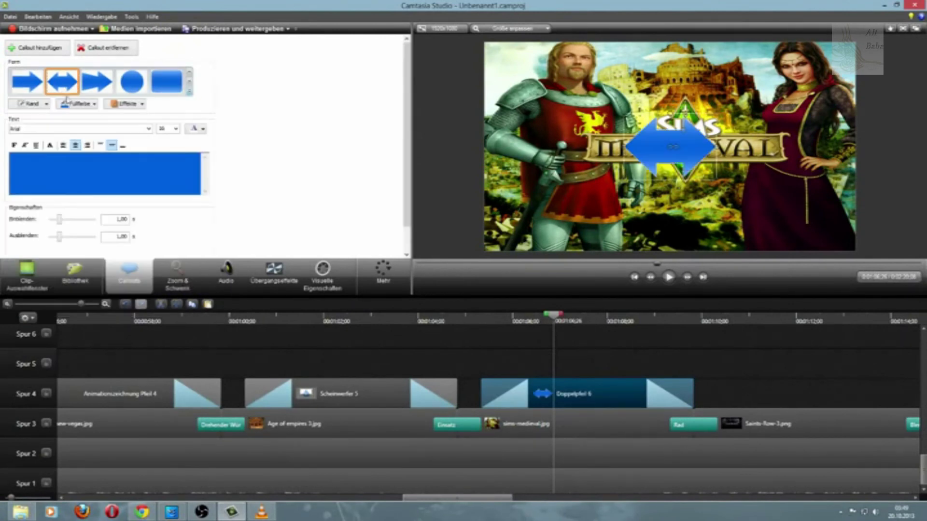
Move the double arrow above the Sims Medieval title, widen it and flatten it into a narrow shape along the image's upper edge
left_click_drag(668, 144, 756, 61)
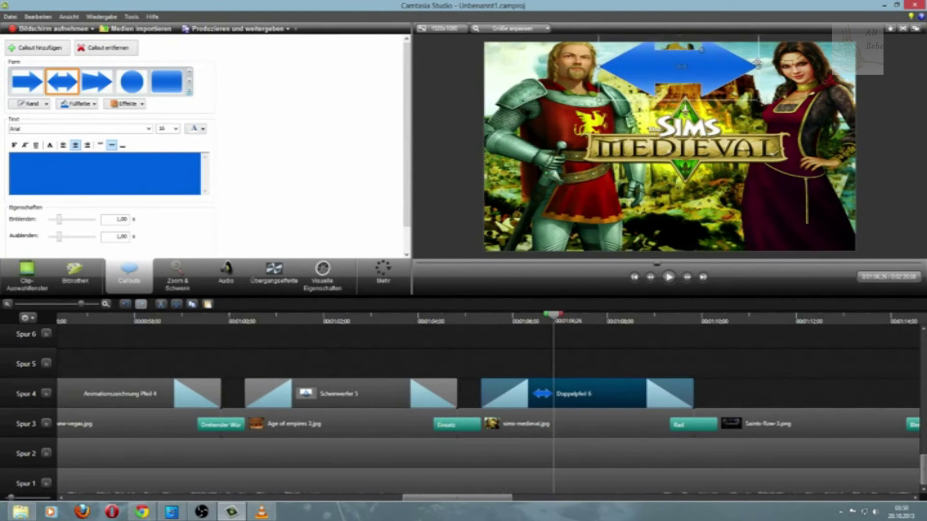
left_click_drag(699, 70, 700, 75)
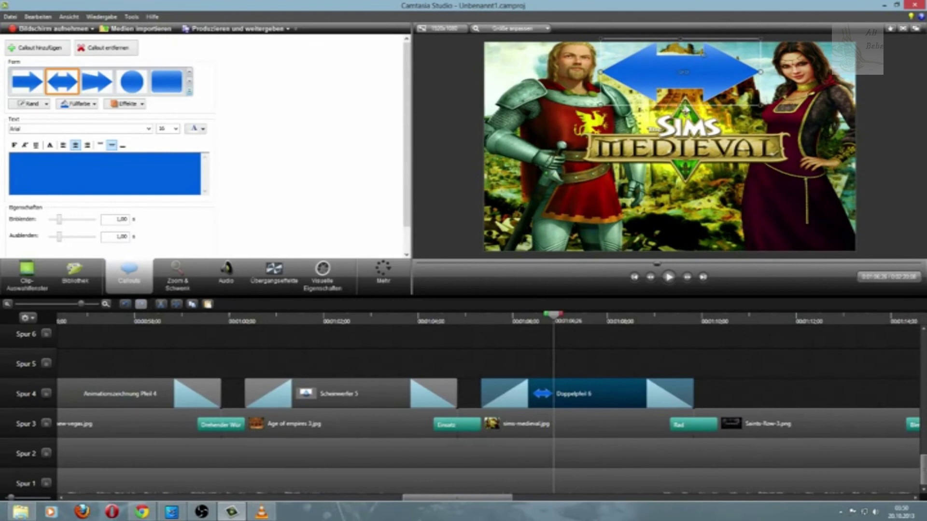
left_click_drag(682, 72, 686, 74)
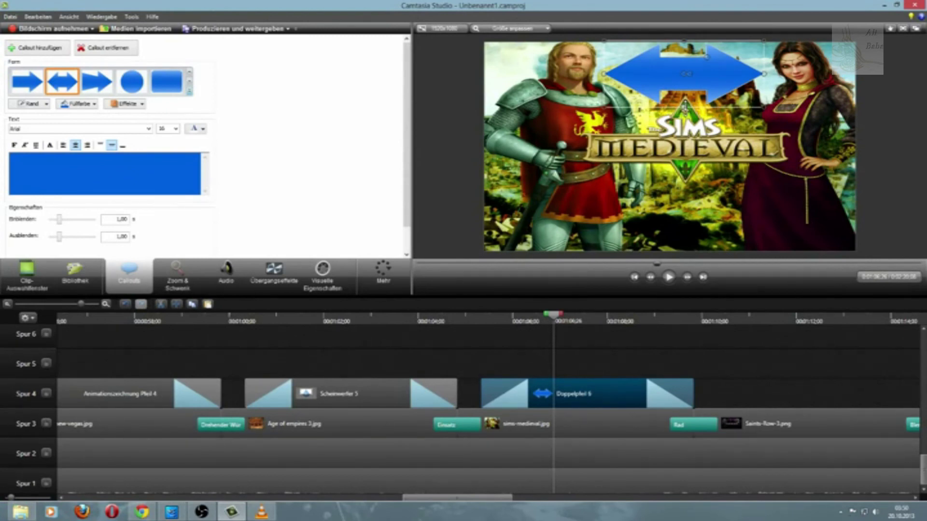
left_click_drag(685, 108, 686, 69)
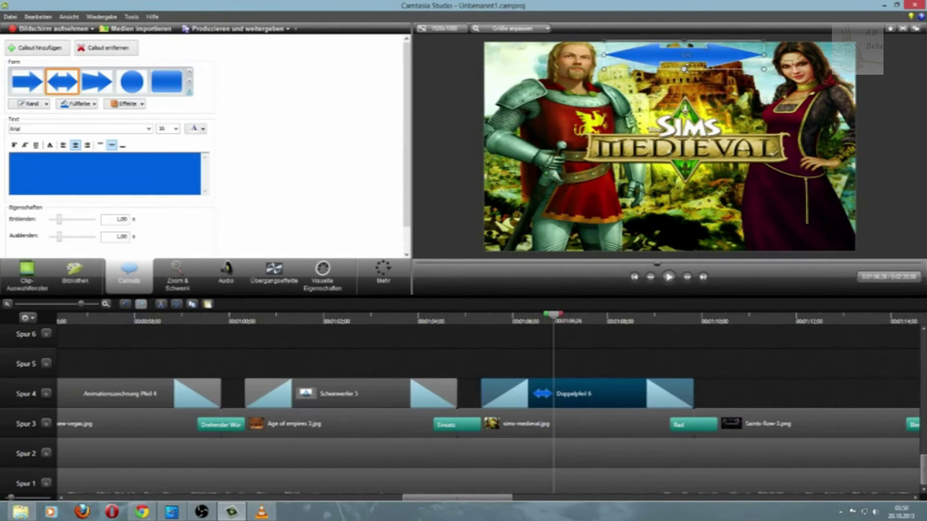
Give the double arrow a grey fill and a black border
left_click(70, 104)
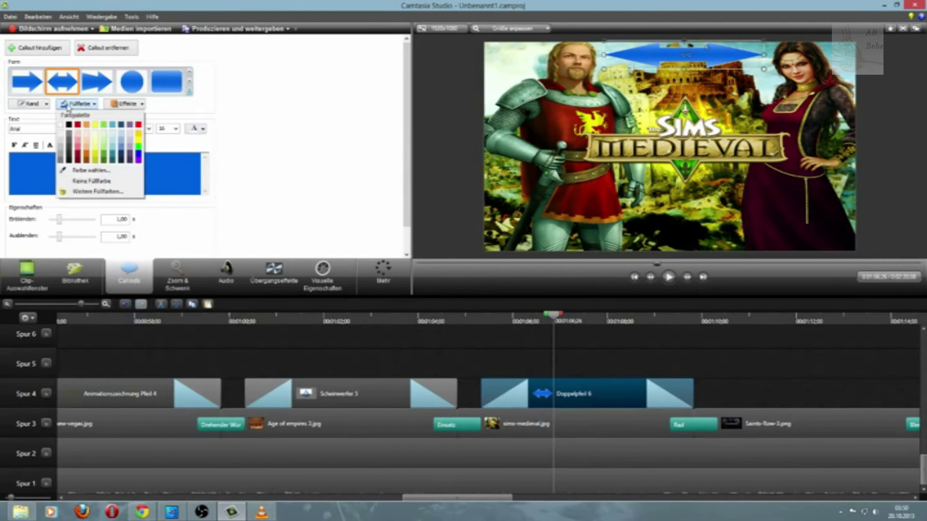
left_click(60, 160)
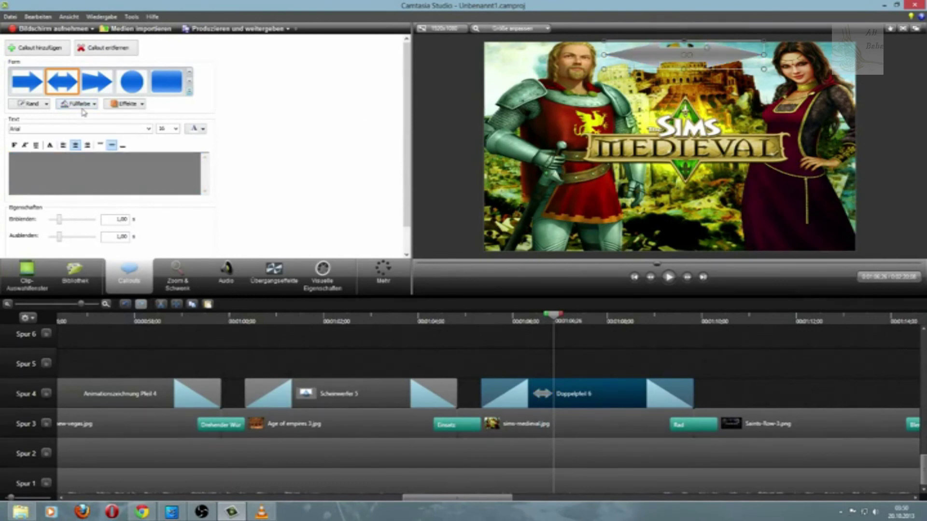
left_click(37, 109)
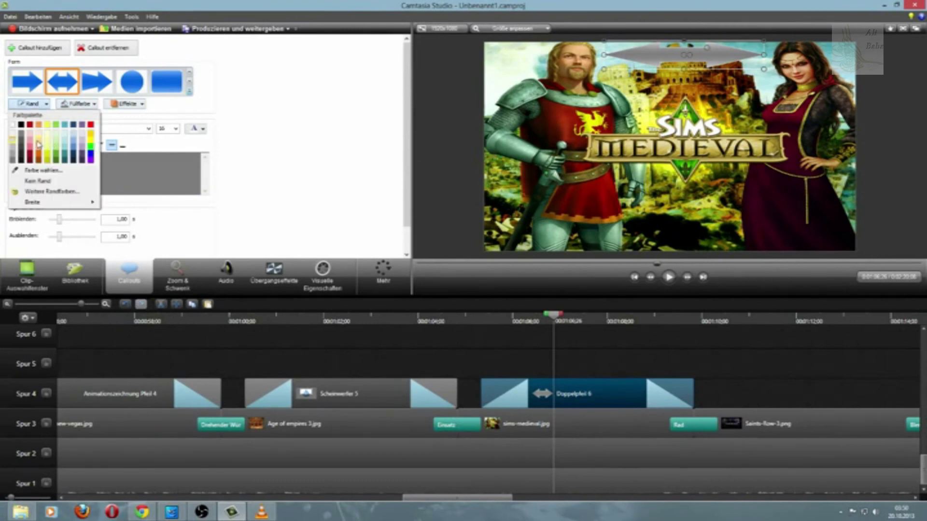
left_click(22, 125)
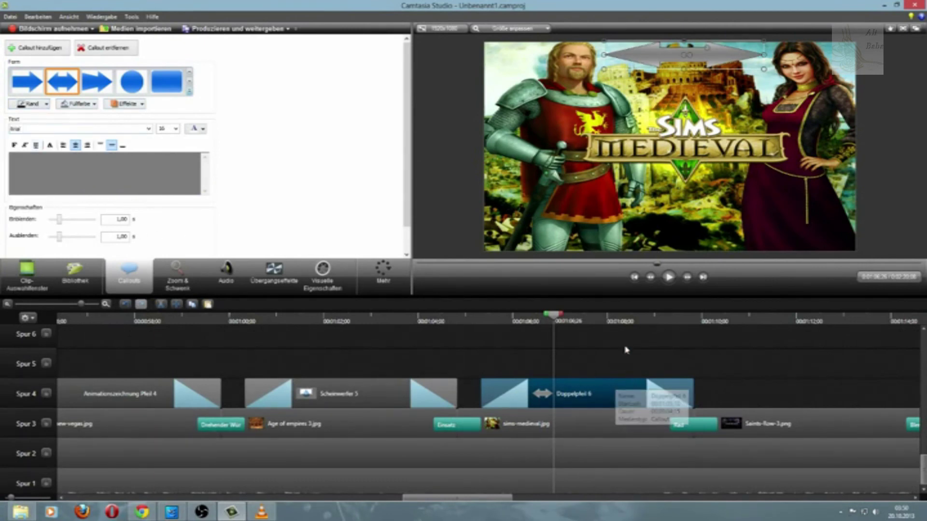
left_click(746, 344)
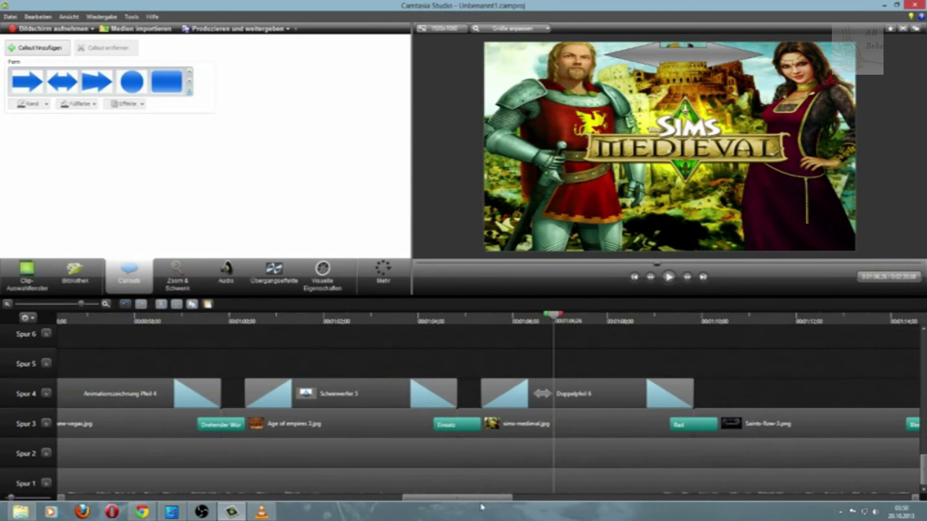
Add a zoom and pan animation midway through the Saints-Row-3 clip that zooms in on the woman's head and shoulders
left_click_drag(486, 501, 543, 500)
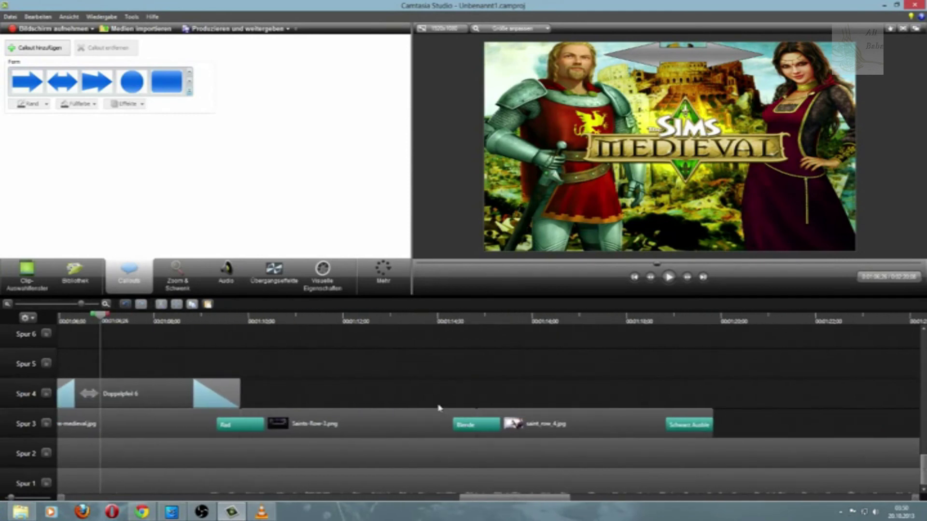
left_click(375, 322)
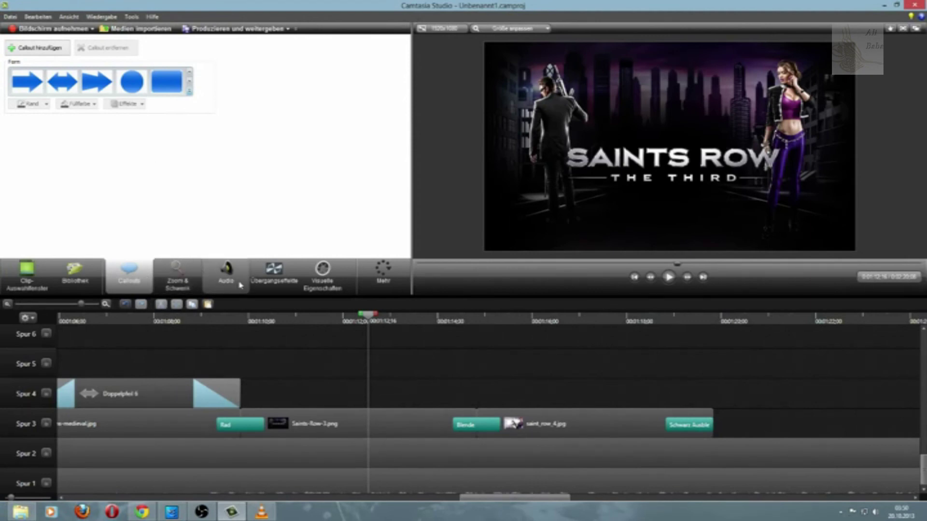
left_click(383, 270)
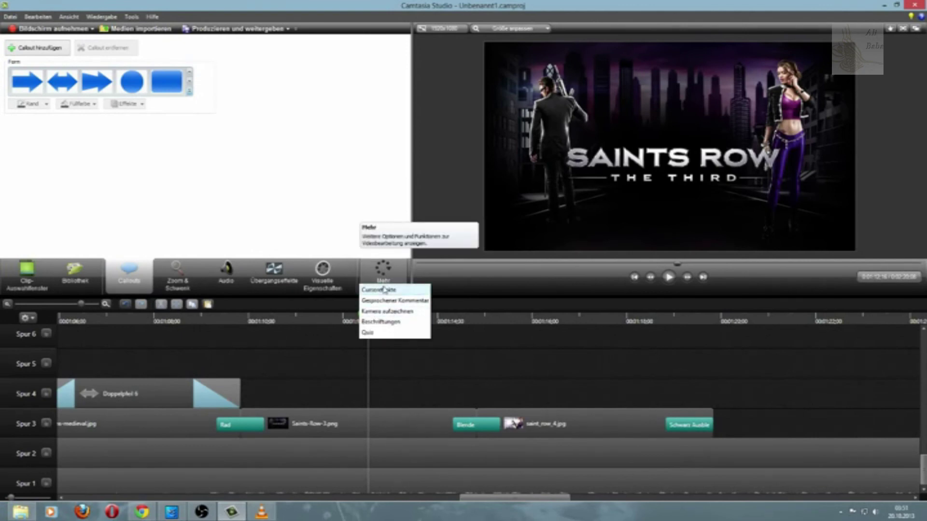
left_click(178, 279)
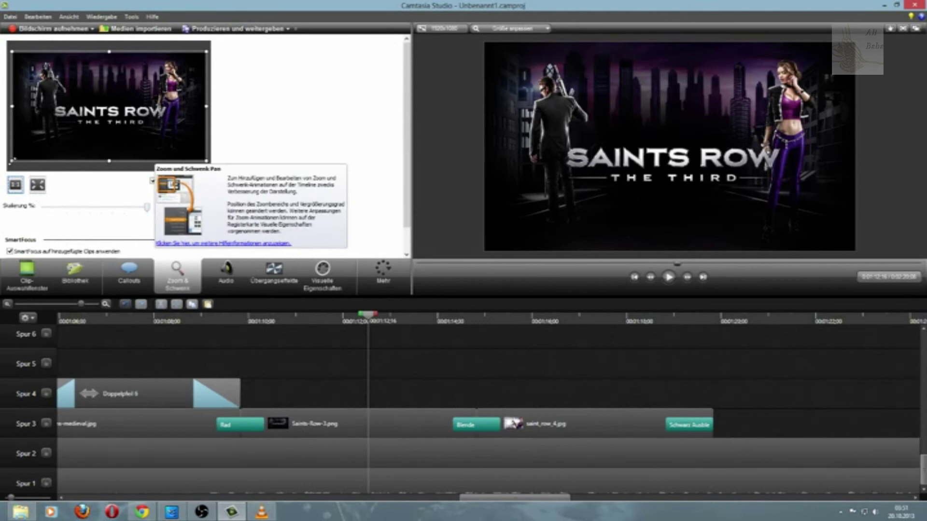
left_click_drag(13, 160, 251, 77)
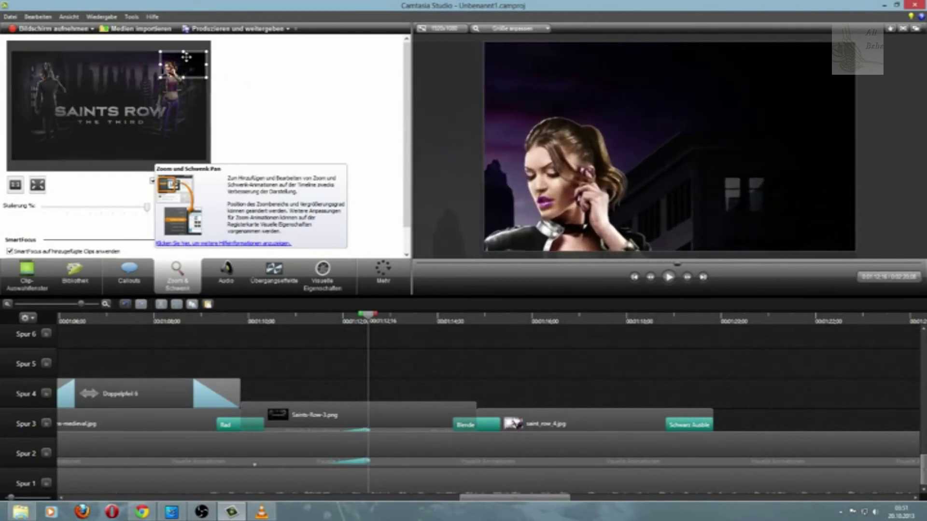
left_click_drag(186, 57, 172, 62)
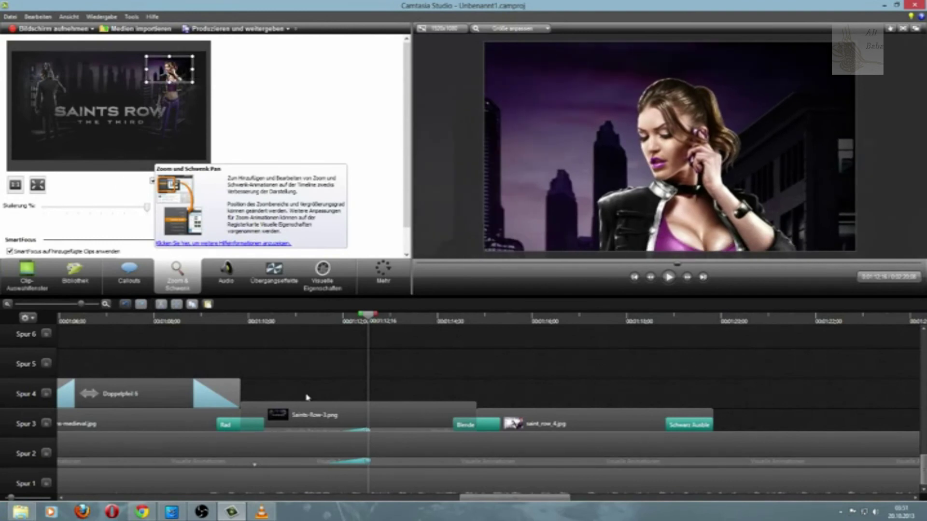
Play back the Saints-Row-3 zoom from the Rad transition into the Blende transition
left_click(247, 317)
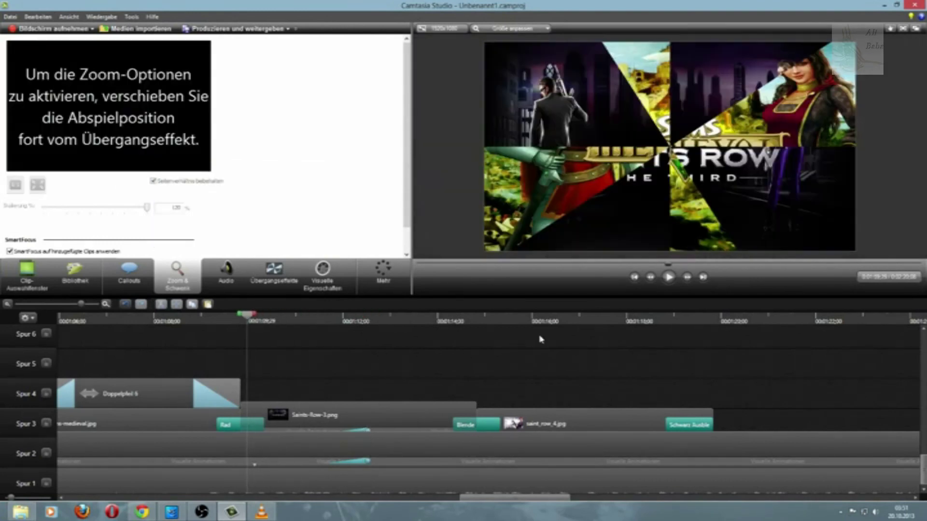
left_click(669, 277)
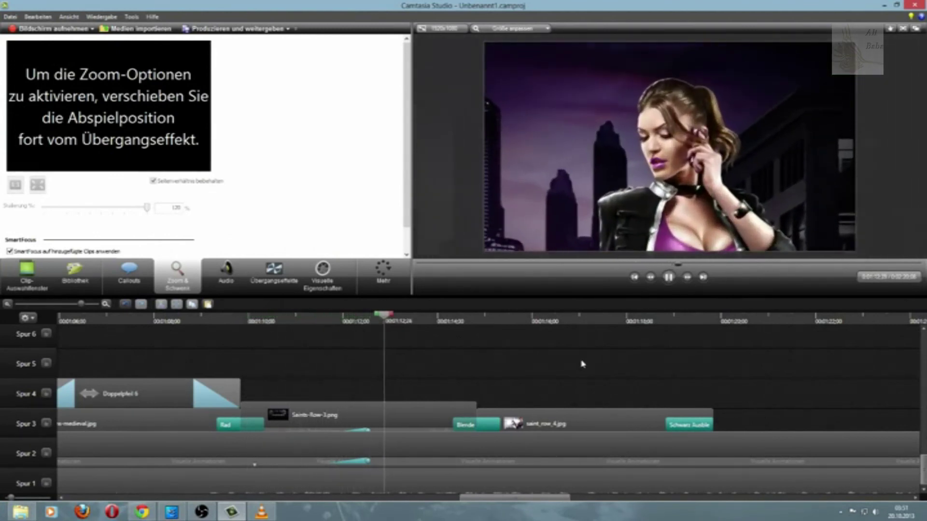
left_click(669, 279)
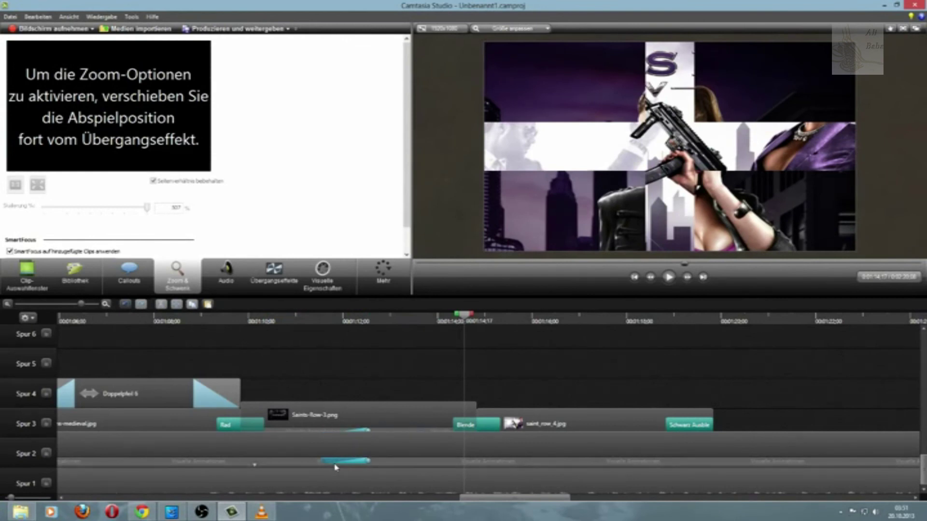
Stretch the zoom animation on the Saints-Row-3 clip so it fills most of the span between the Rad and Blende transitions
left_click(363, 464)
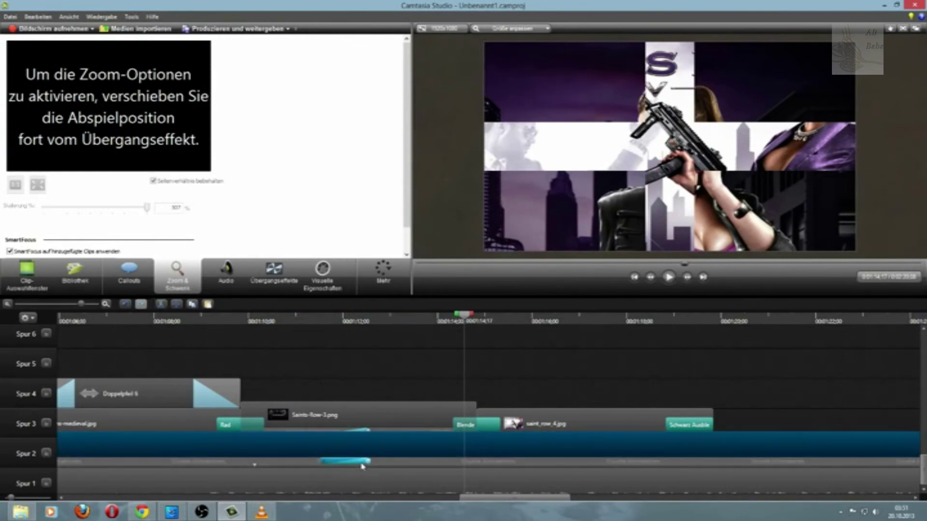
mouse_move(359, 456)
left_mouse_down()
mouse_move(348, 436)
mouse_move(300, 429)
mouse_move(392, 435)
mouse_move(286, 434)
left_mouse_up()
left_click(347, 437)
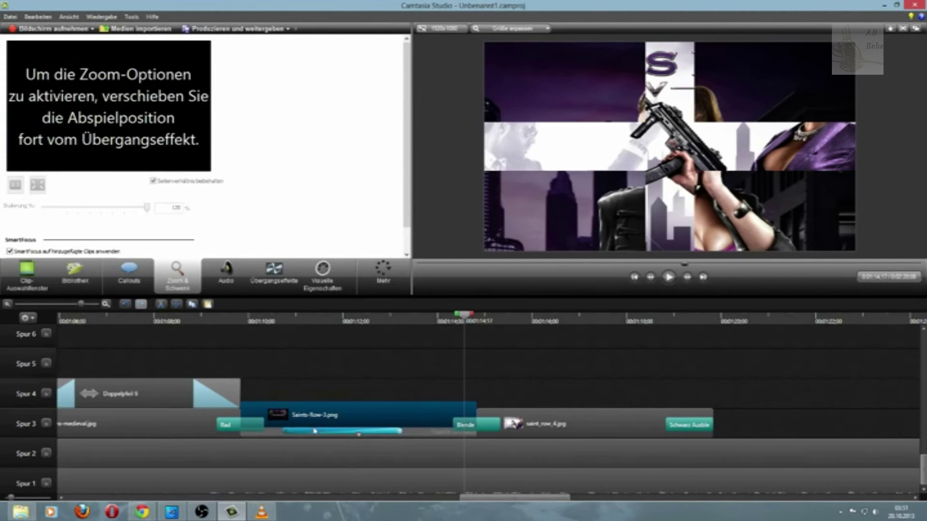
Play back the lengthened Saints-Row-3 zoom from the Rad transition into the saint_row_4 image
left_click(232, 321)
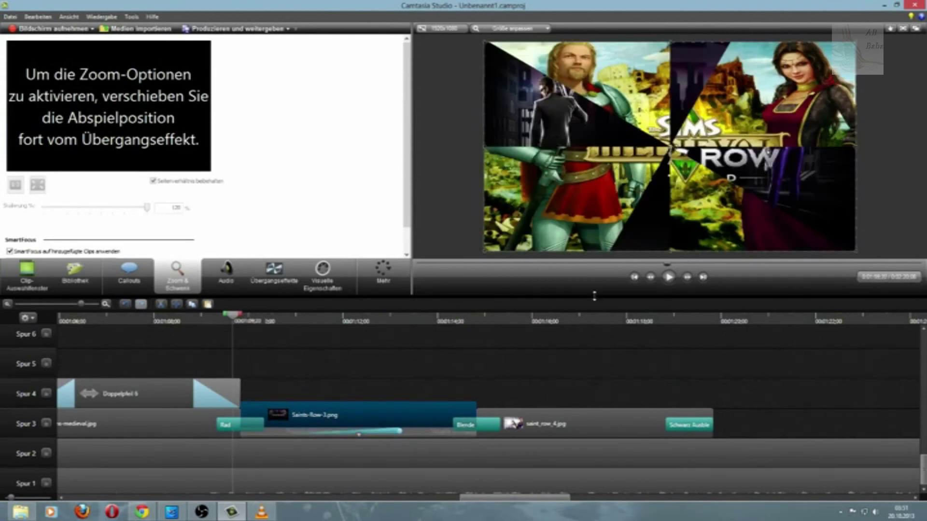
left_click(669, 277)
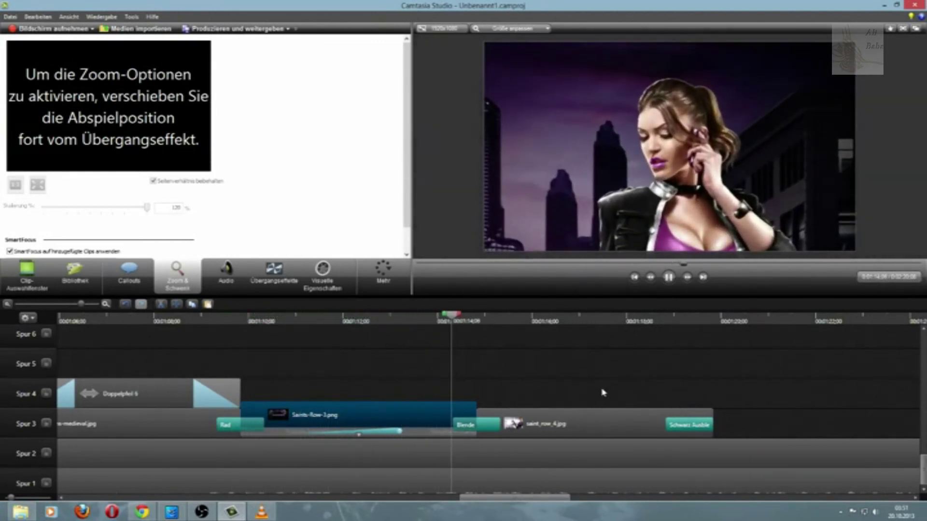
left_click(669, 277)
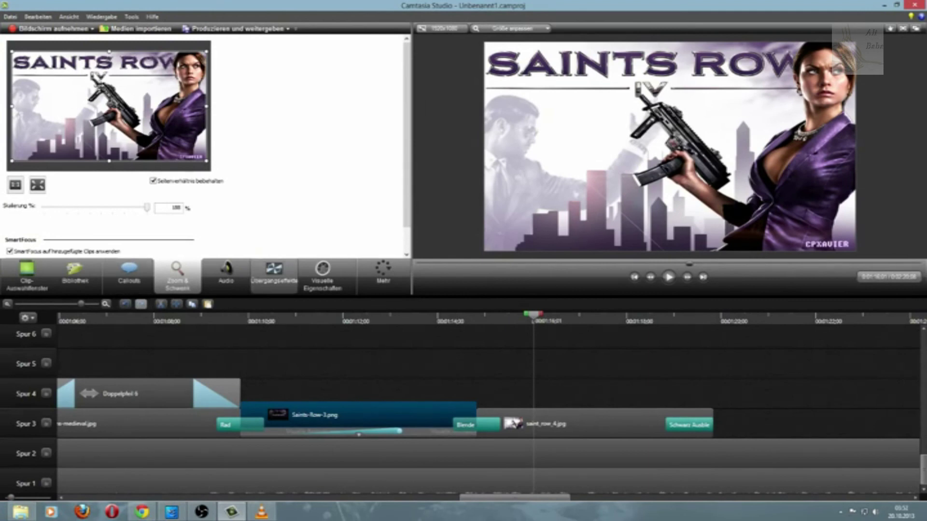
Add a zoom onto the woman's face in the saint_row_4 clip and stretch its animation across most of the clip
mouse_move(11, 161)
left_mouse_down()
mouse_move(54, 150)
mouse_move(61, 133)
mouse_move(140, 97)
mouse_move(275, 71)
mouse_move(257, 88)
left_mouse_up()
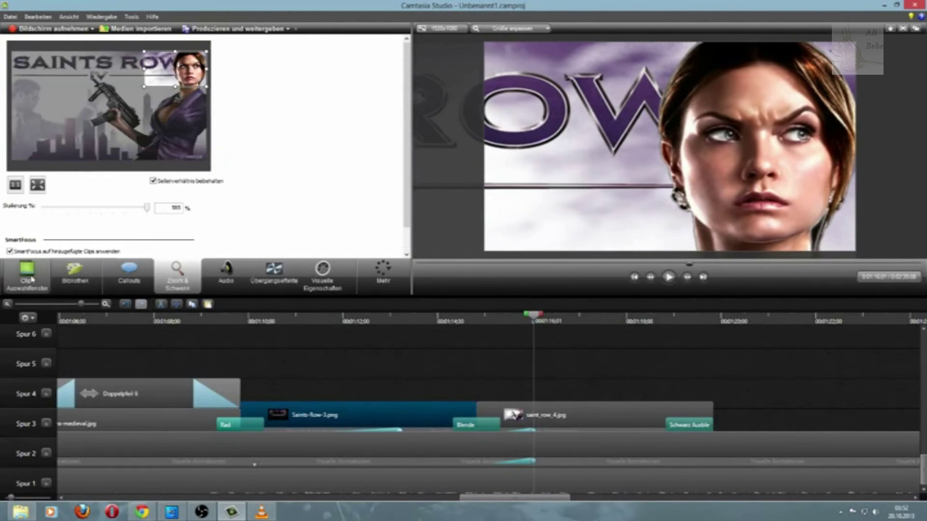
left_click(519, 466)
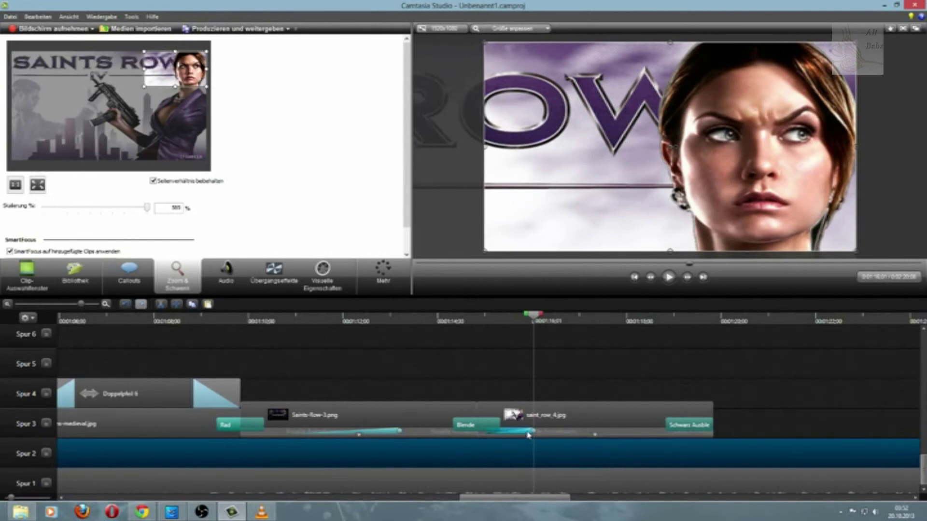
mouse_move(529, 435)
left_mouse_down()
mouse_move(637, 433)
mouse_move(513, 434)
left_mouse_up()
Play back the saint_row_4 zoom from the Blende transition through the closing Schwarz Ausblenden transition
left_click(467, 320)
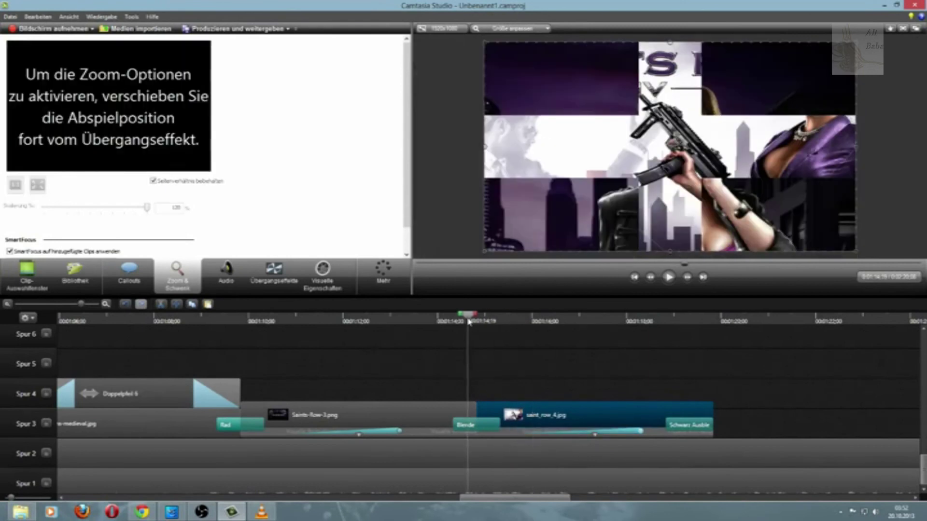
left_click(669, 277)
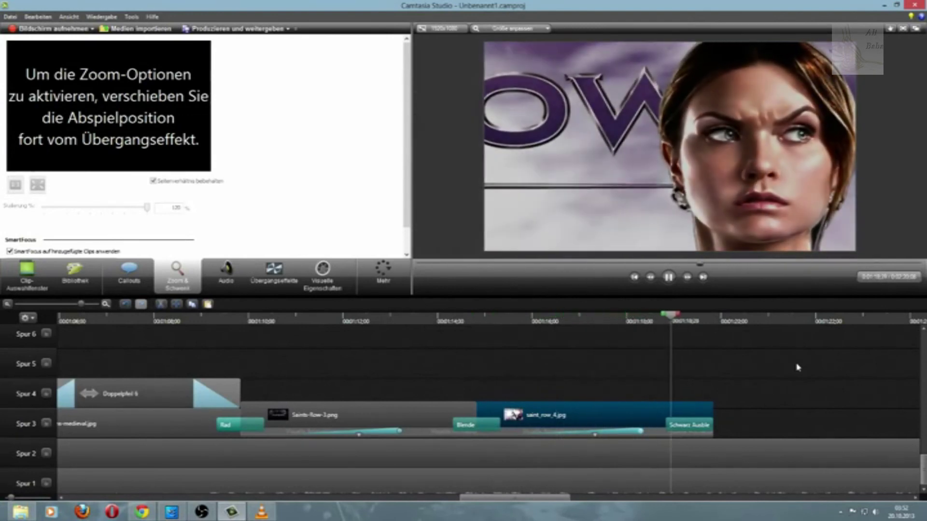
left_click(668, 277)
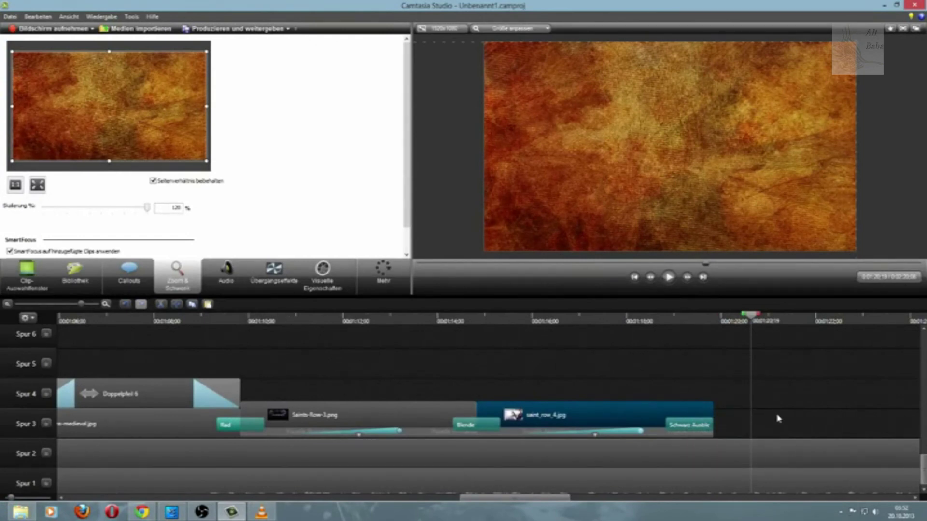
Show the project's media clips and place the playhead at the end of the saint_row_4 clip on Spur 3
left_click(42, 274)
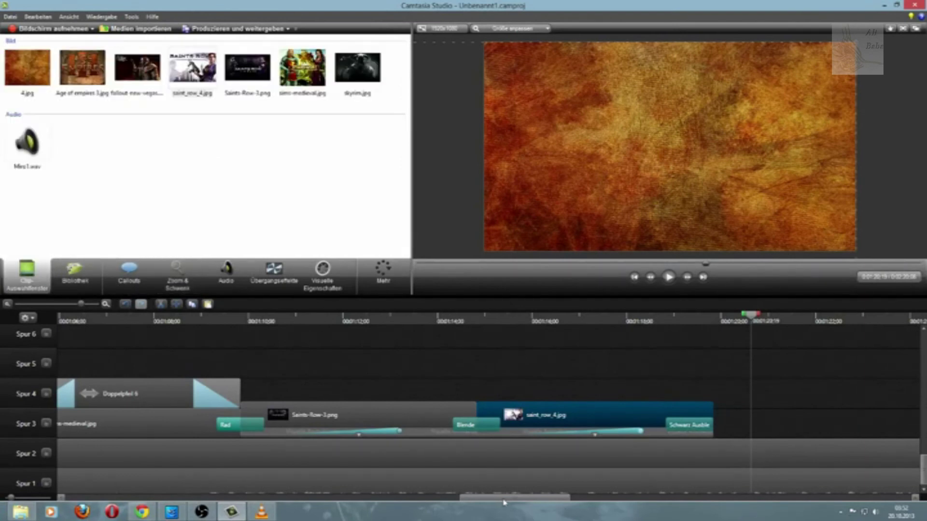
left_click_drag(507, 498, 582, 503)
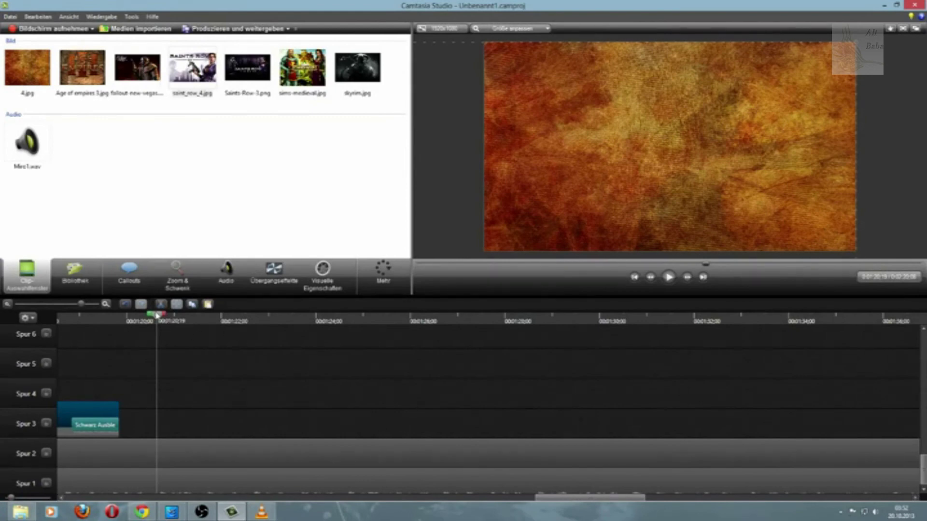
left_click_drag(164, 315, 127, 315)
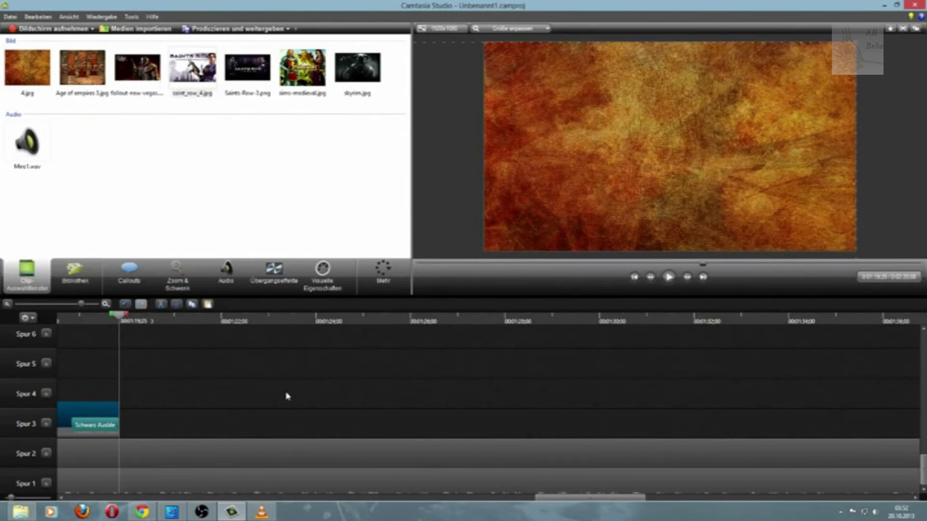